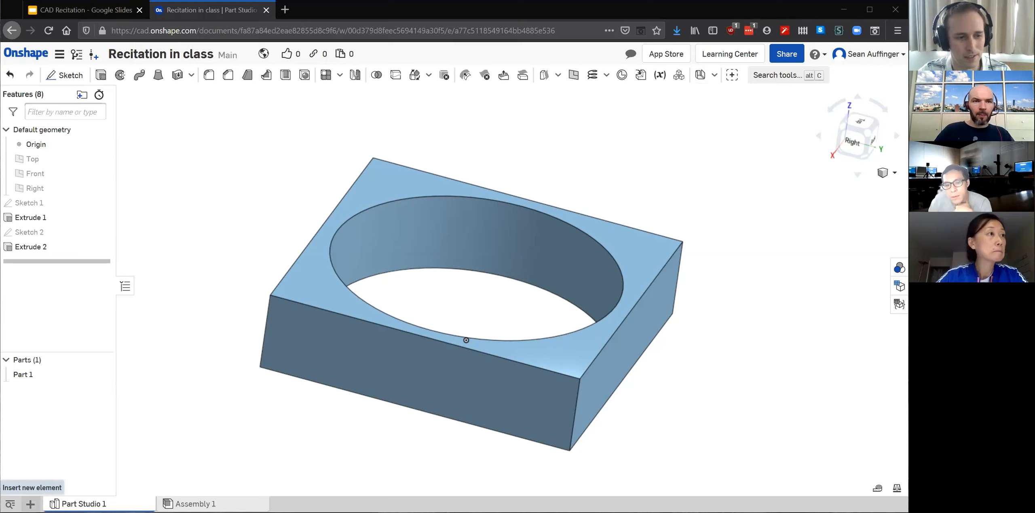
Create a new Part Studio in the document and rename it Rotor.
left_click(30, 504)
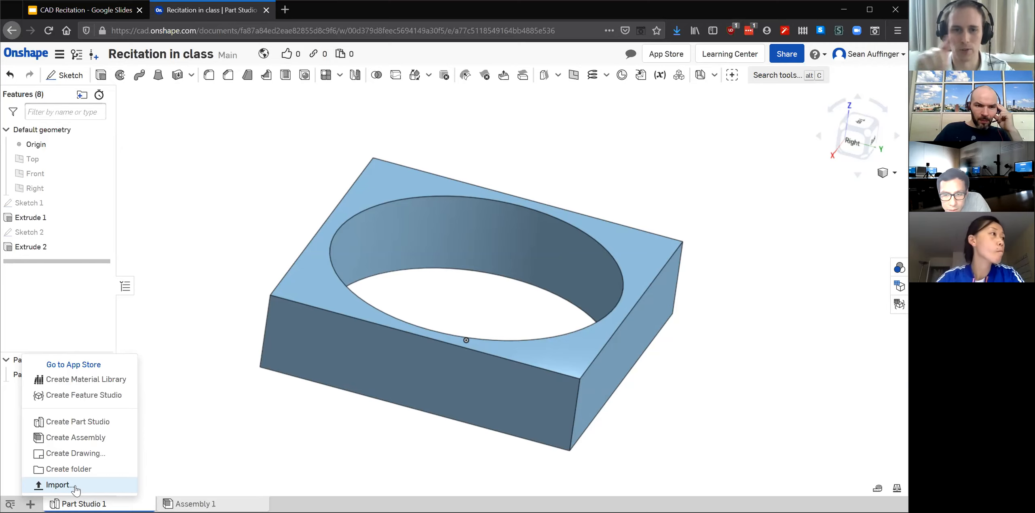
left_click(92, 423)
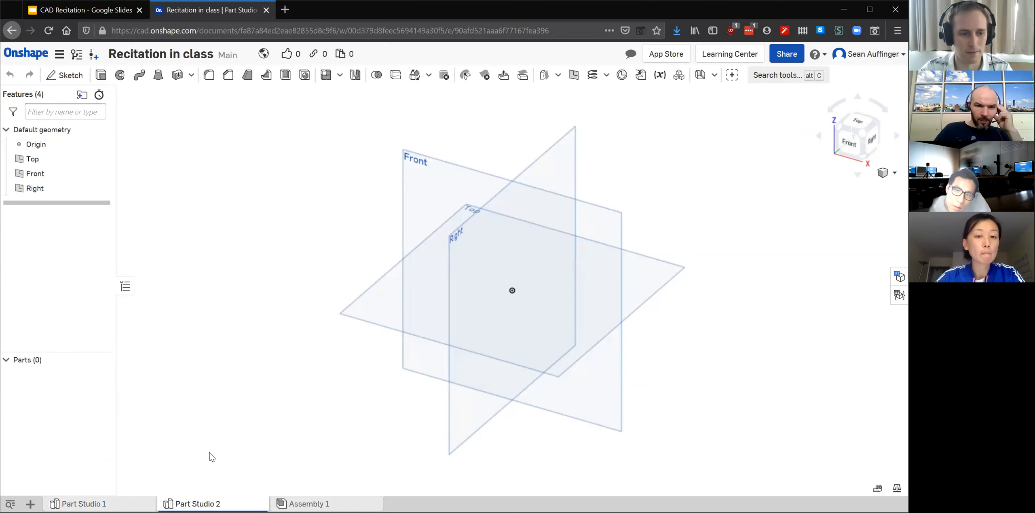
right_click(193, 504)
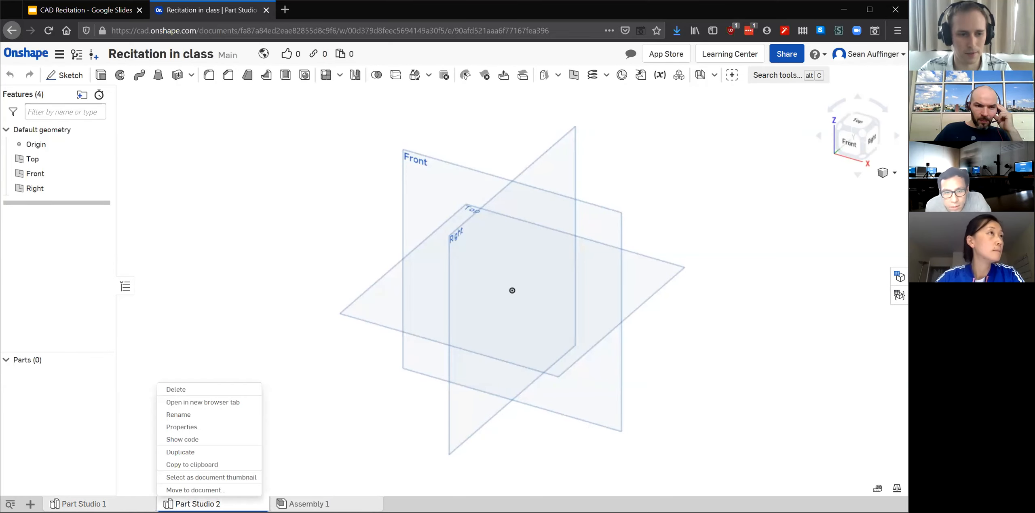
left_click(200, 415)
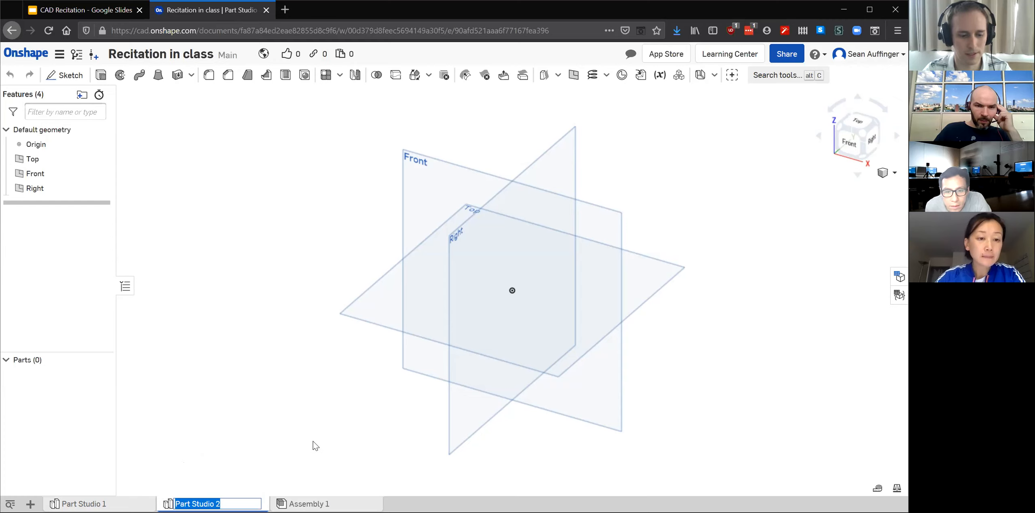
type("Rotor")
key("Return")
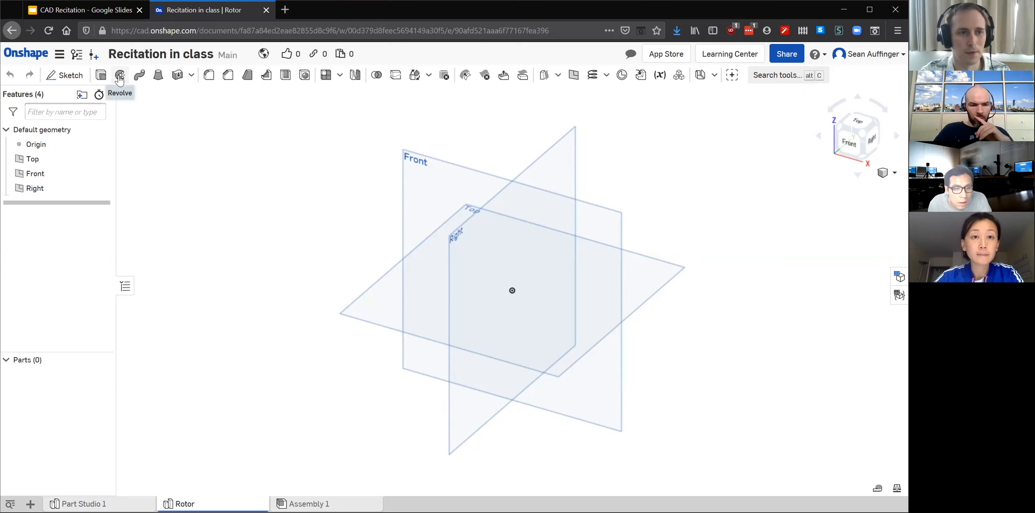
Switch to Google Slides to examine the fan picture on the OnShape Walkthrough slide, and return to the Rotor part studio in Onshape.
left_click(121, 11)
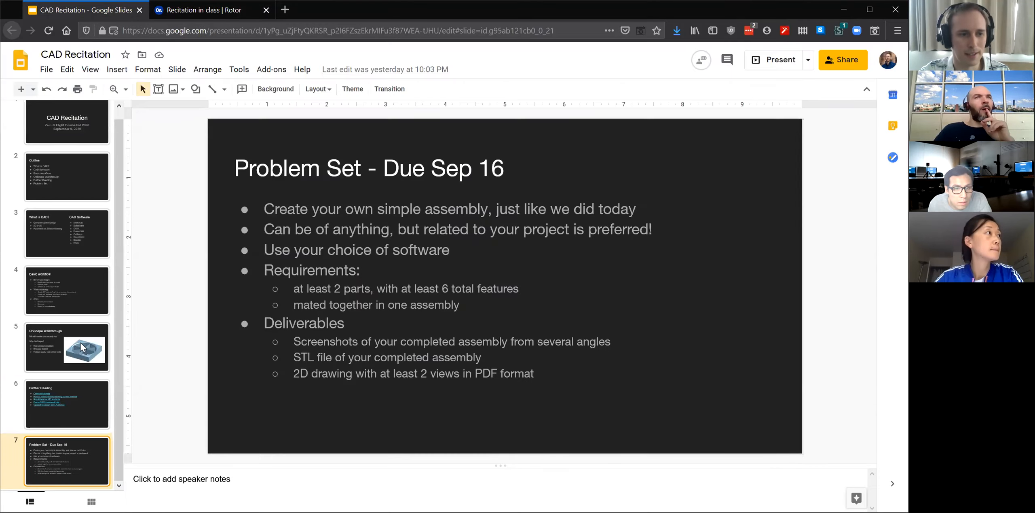
left_click(81, 344)
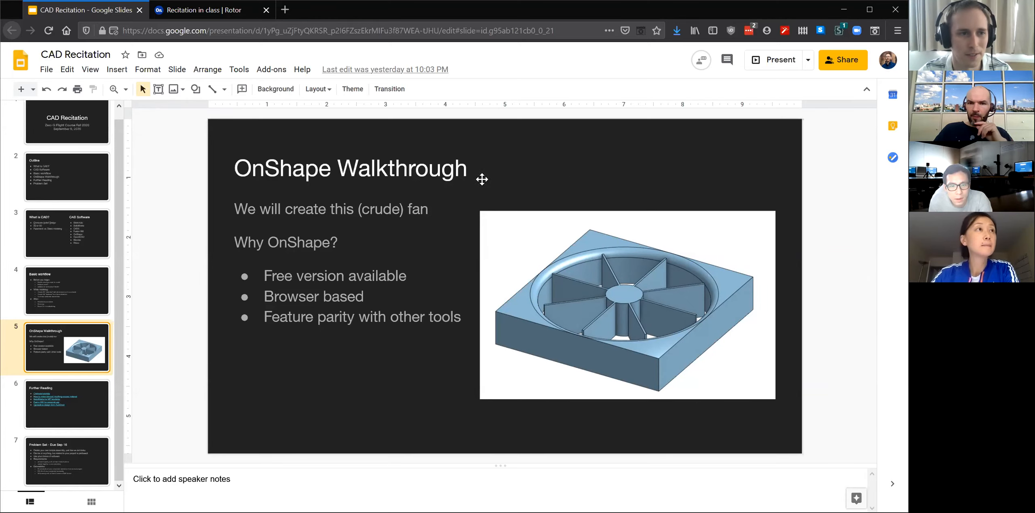
left_click(190, 9)
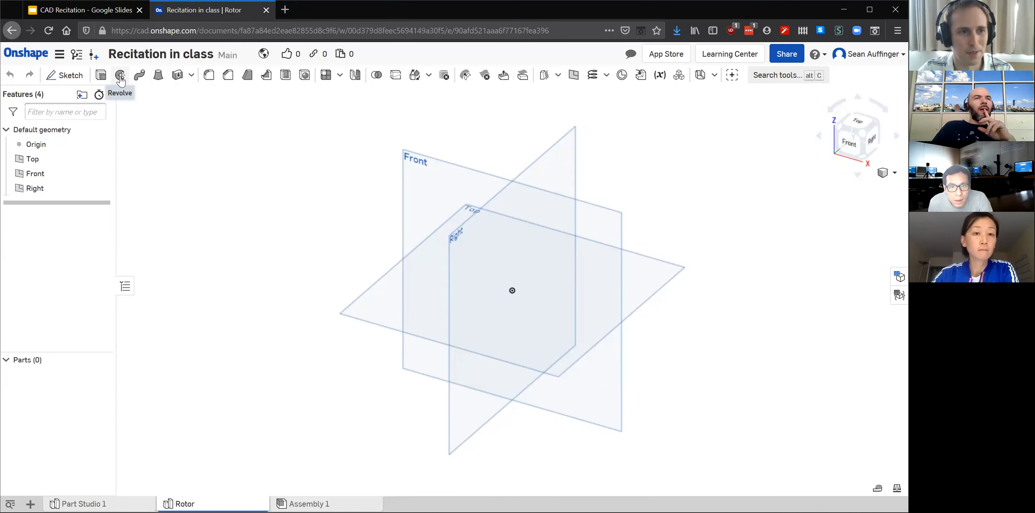
mouse_move(123, 81)
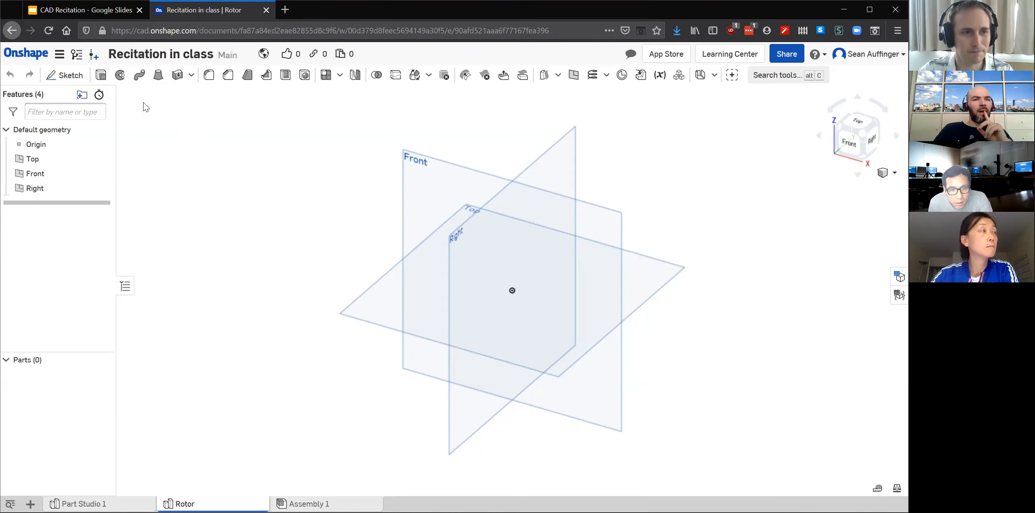
left_click(109, 12)
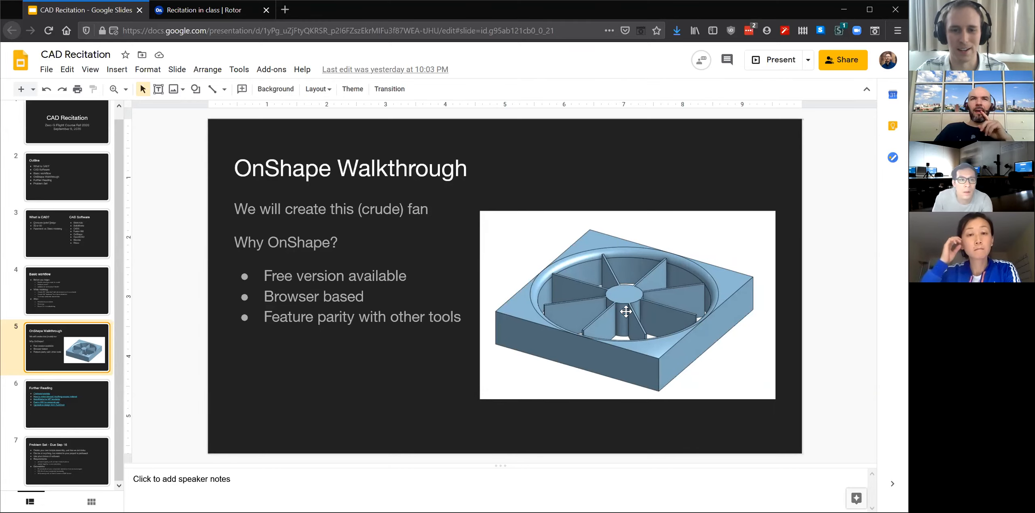
left_click(213, 10)
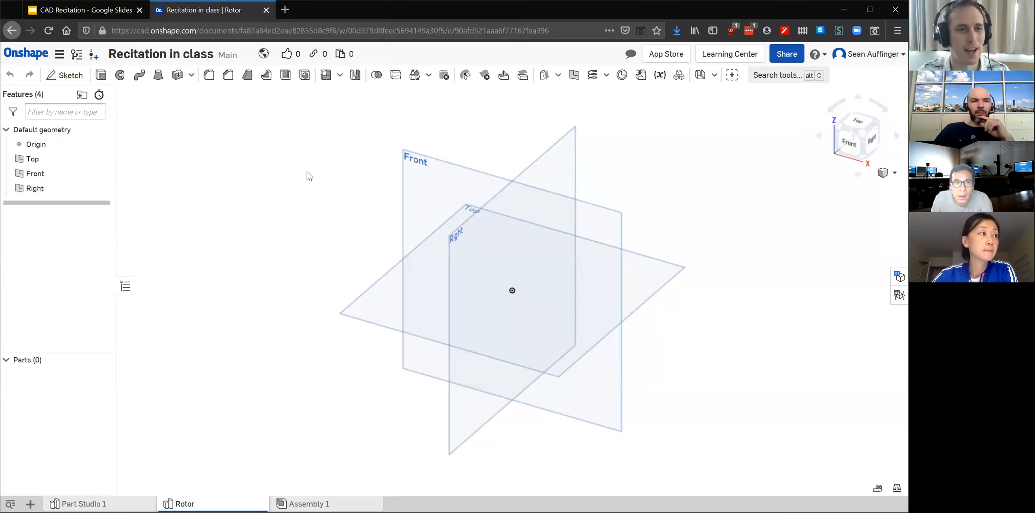
Start a new sketch on the Front plane and view it normal to the sketch plane.
left_click(66, 76)
left_click(548, 292)
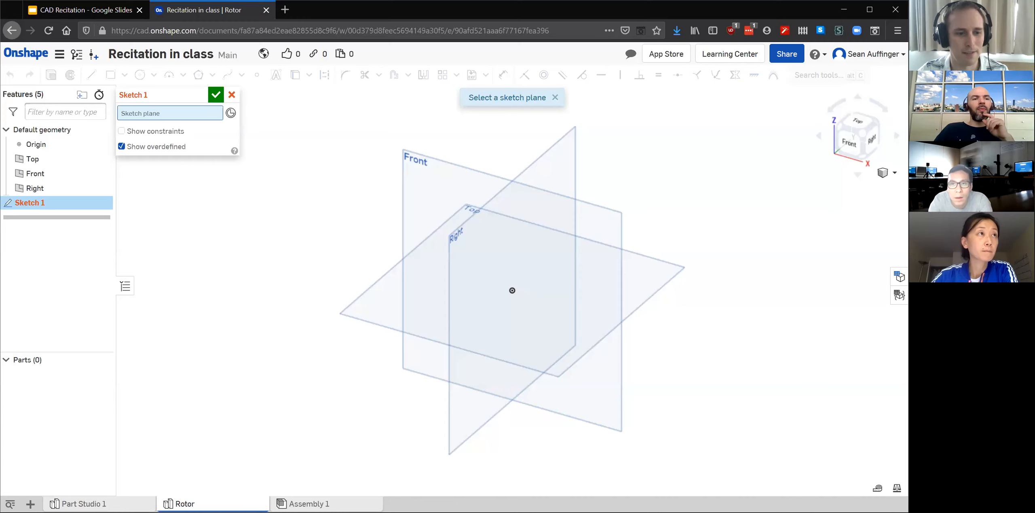
left_click(81, 504)
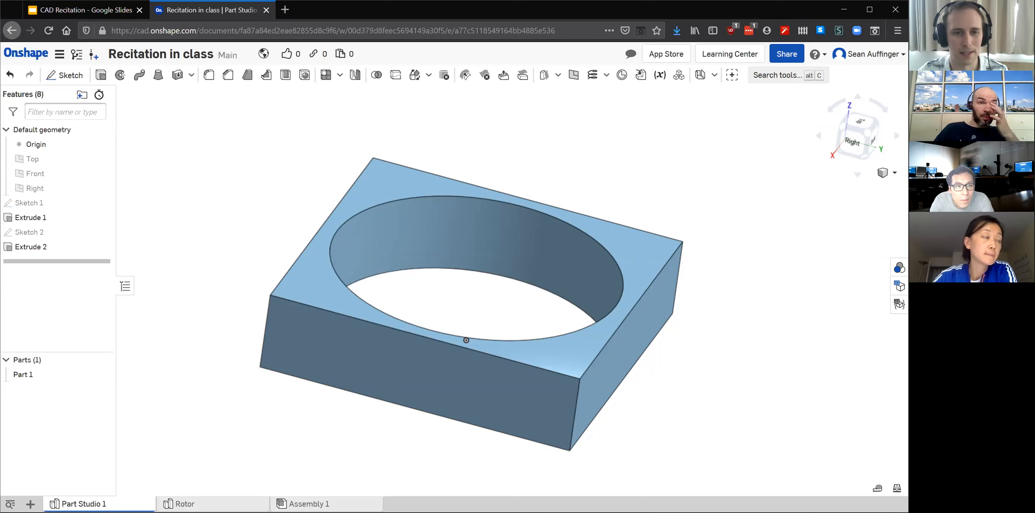
left_click(203, 503)
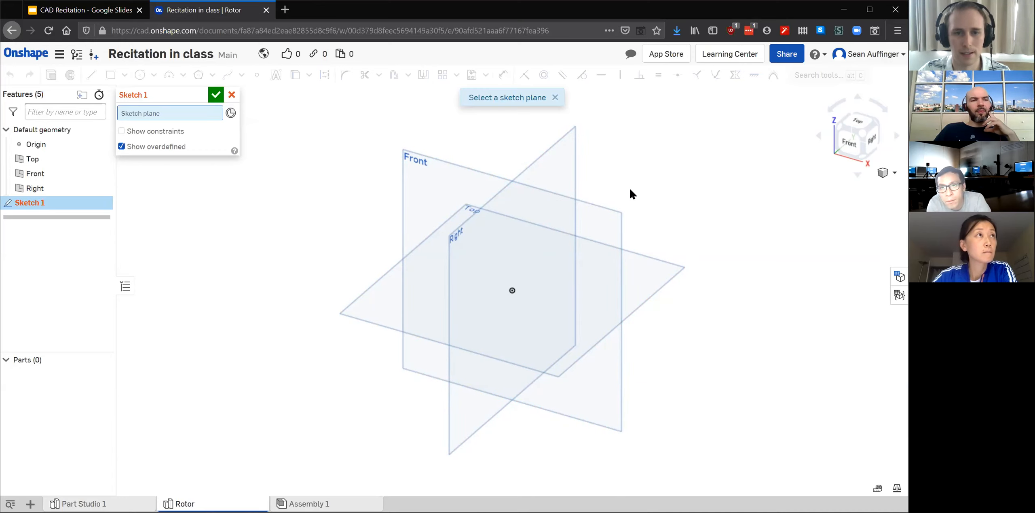
left_click(600, 225)
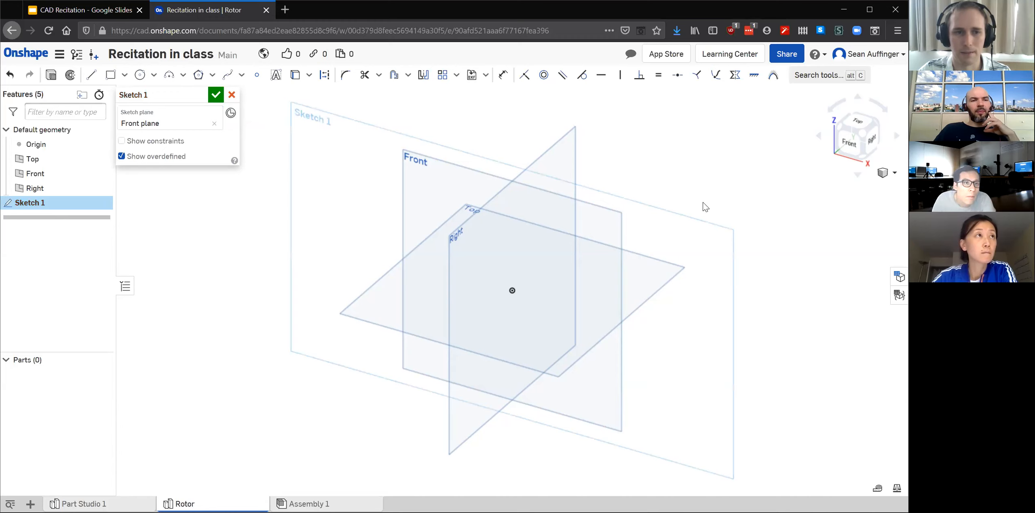
right_click(676, 232)
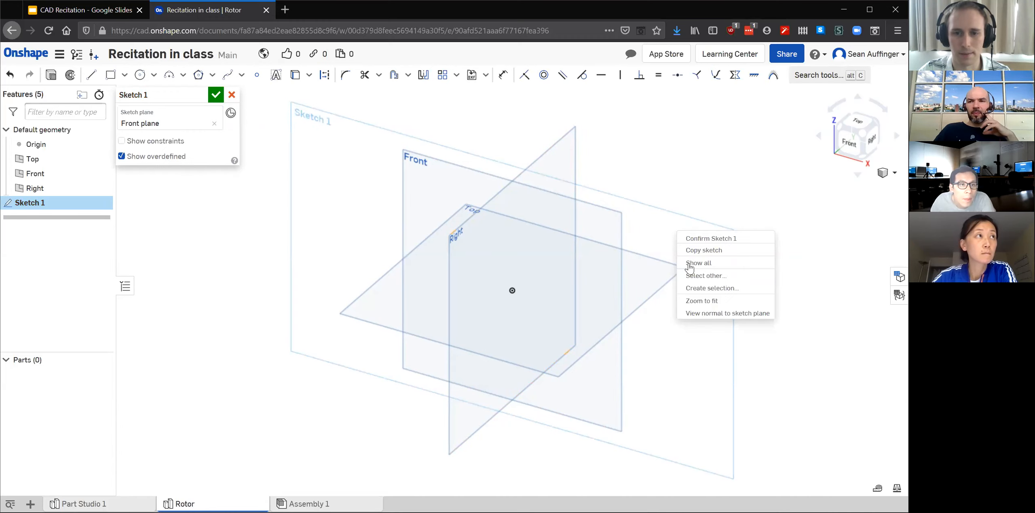
left_click(715, 312)
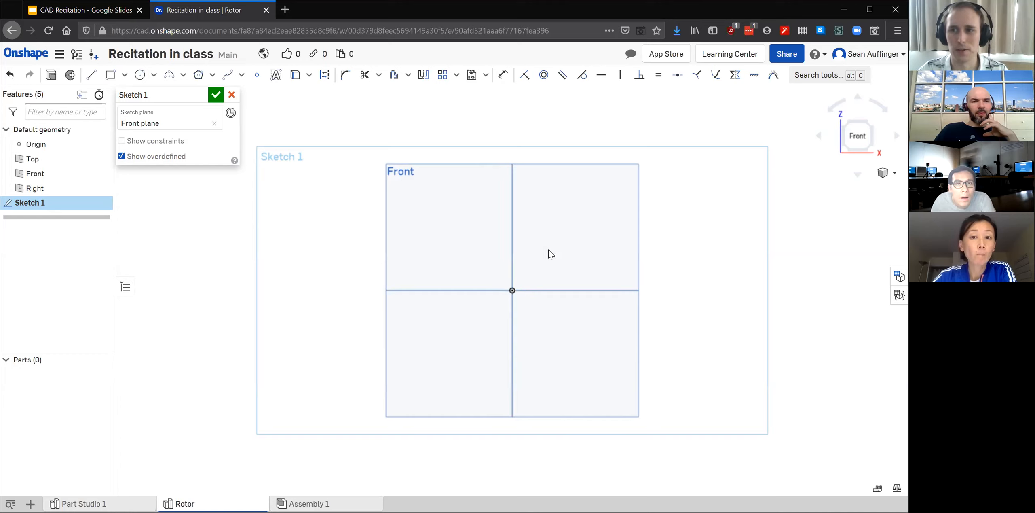
Sketch a corner rectangle up from the origin, about 30.6 mm wide and 54.3 mm high.
left_click(111, 77)
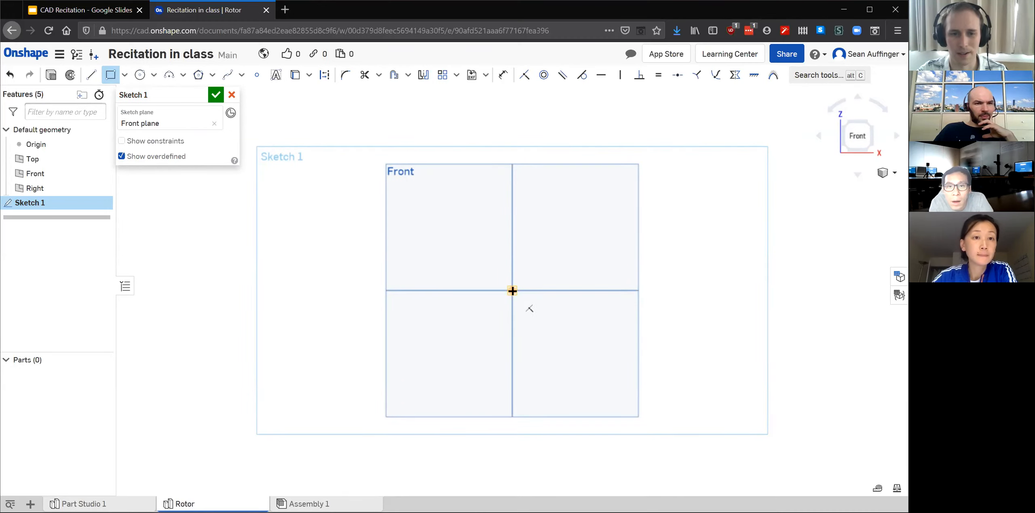
left_click(512, 290)
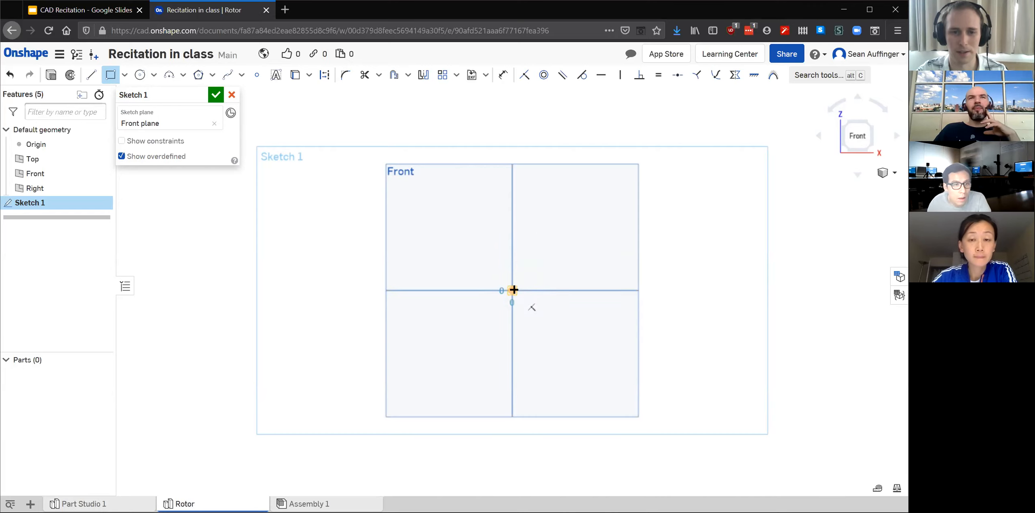
left_click(546, 214)
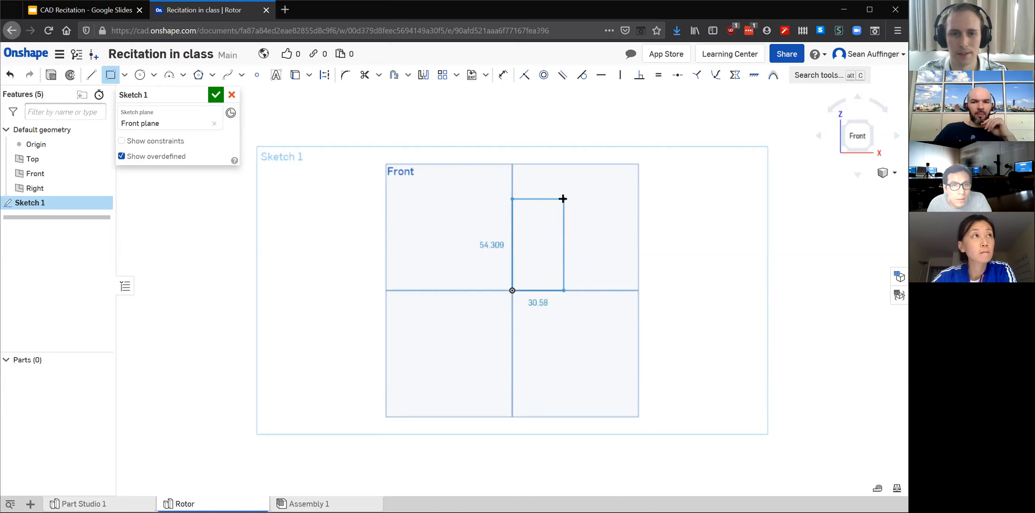
left_click(564, 198)
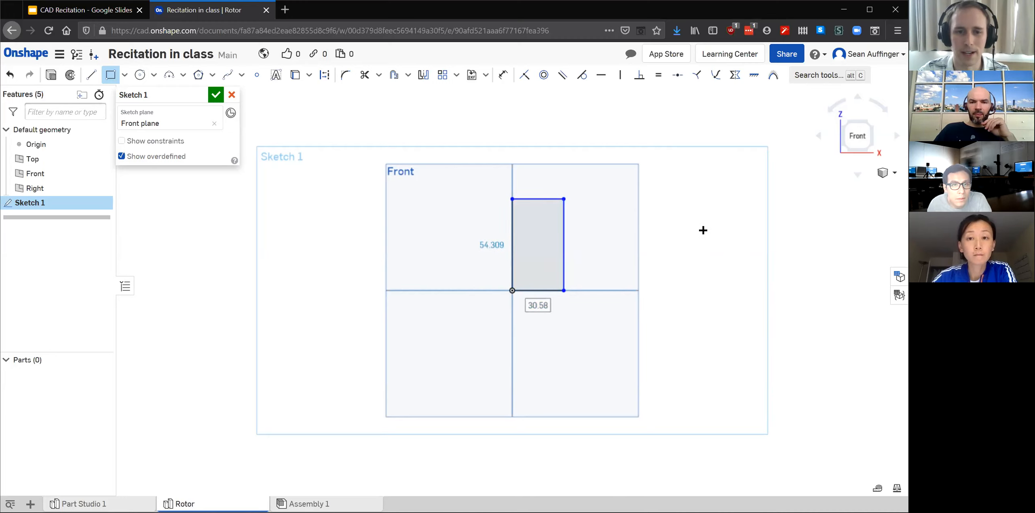
Dimension the rectangle's vertical side to 25 mm.
right_click_drag(716, 226, 698, 254)
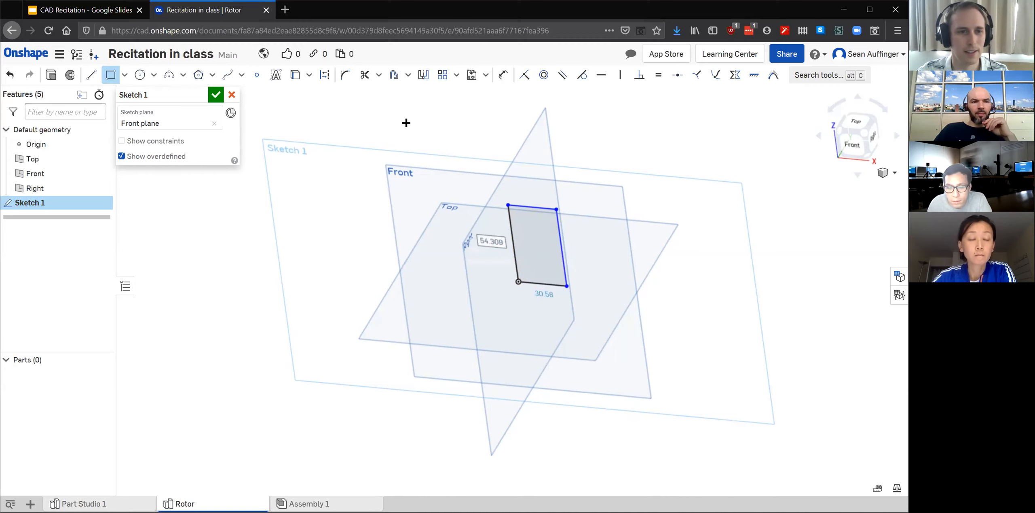
left_click(852, 145)
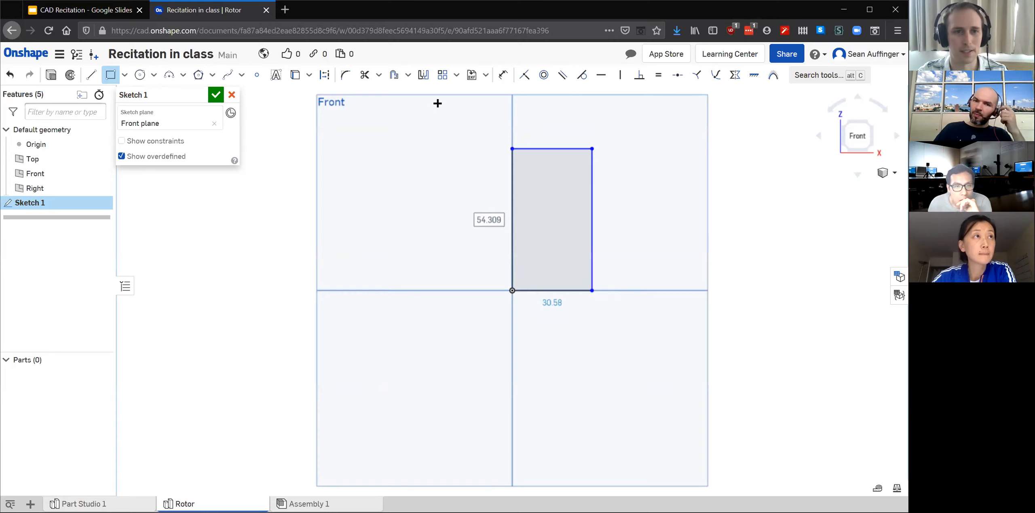
left_click(502, 83)
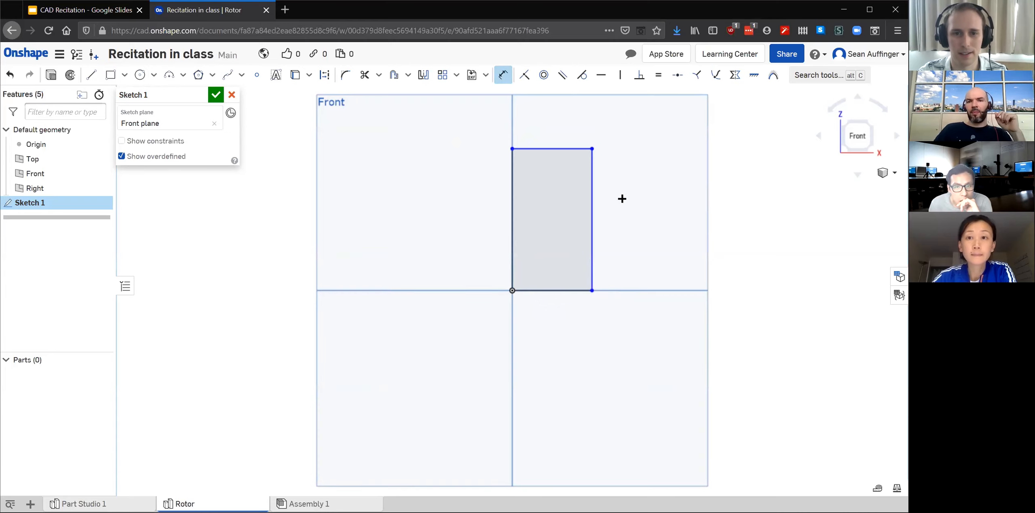
left_click(593, 202)
left_click(632, 216)
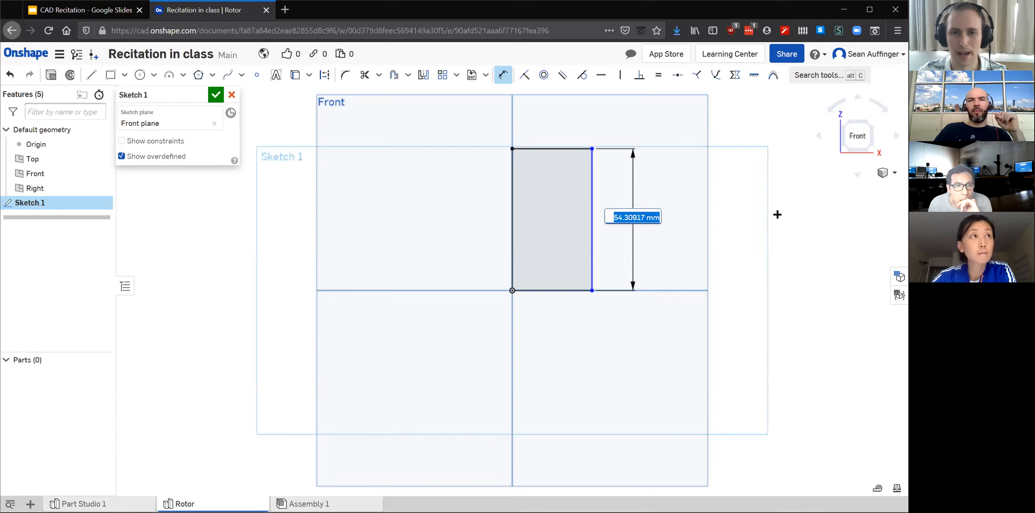
type("25")
key("Return")
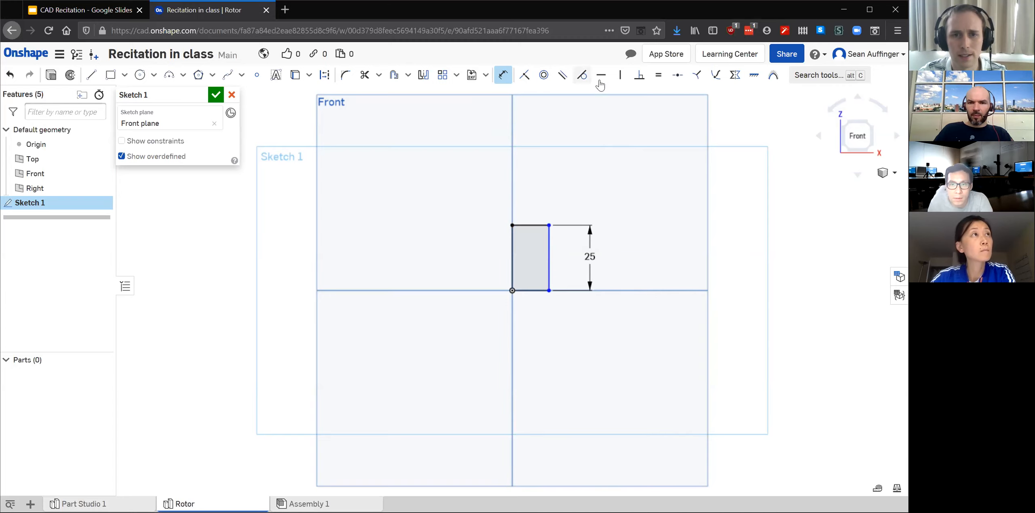
Draw a vertical line about 50 mm long from the origin and convert it to construction geometry.
left_click(92, 75)
left_click(512, 290)
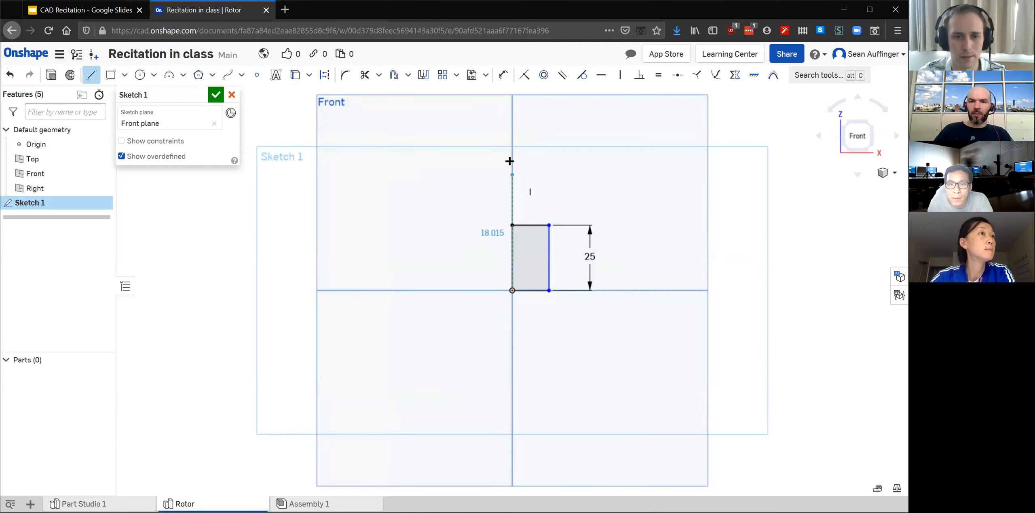
left_click(509, 159)
key("Escape")
left_click(513, 177)
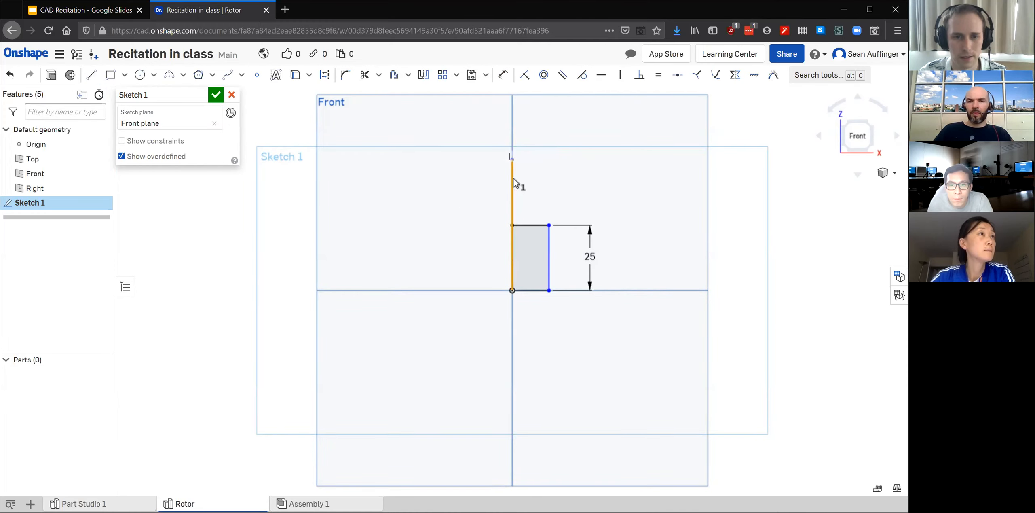
key("q")
left_click(788, 224)
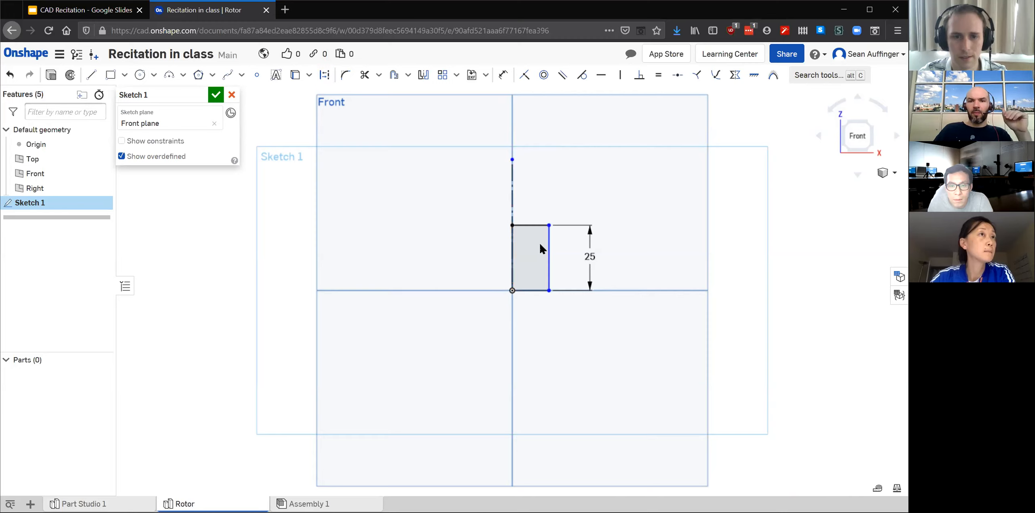
left_click(505, 76)
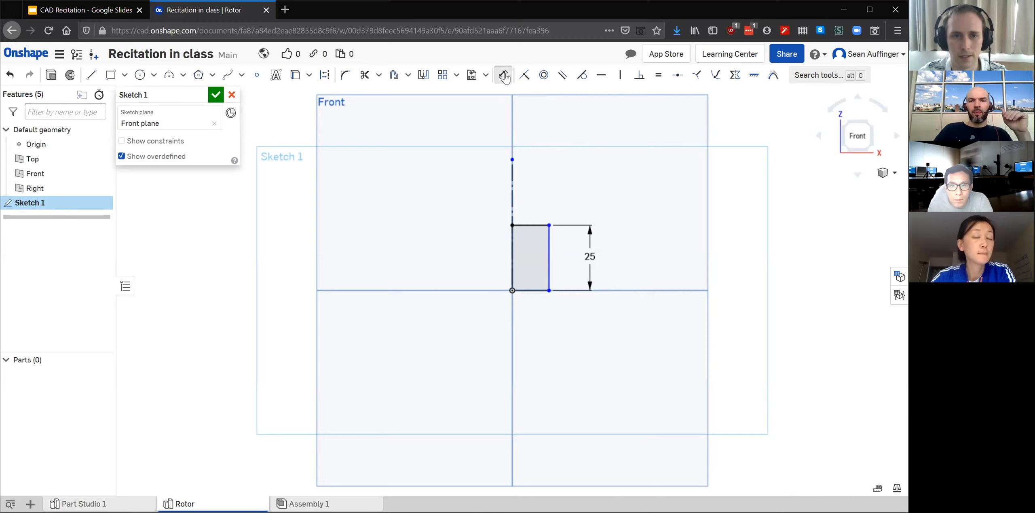
left_click(511, 193)
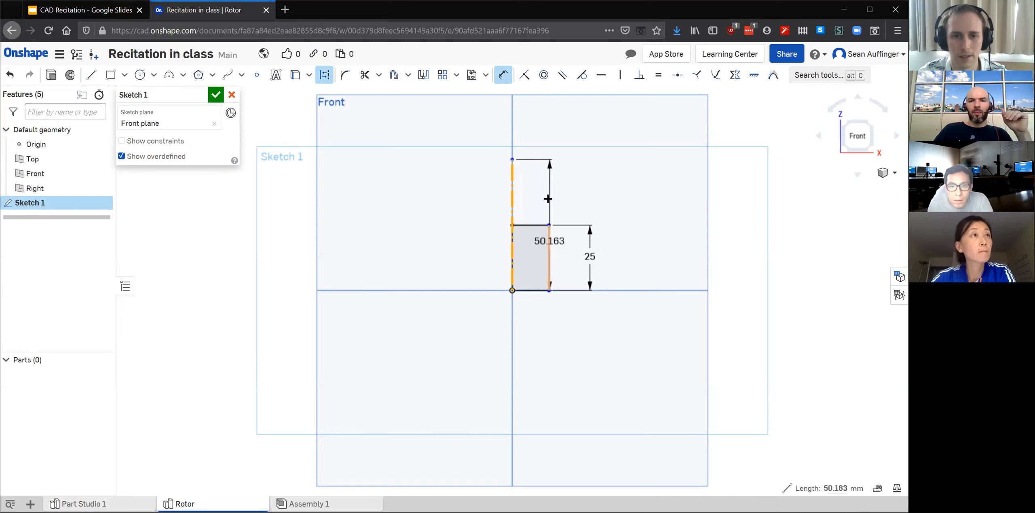
left_click(549, 238)
right_click(542, 168)
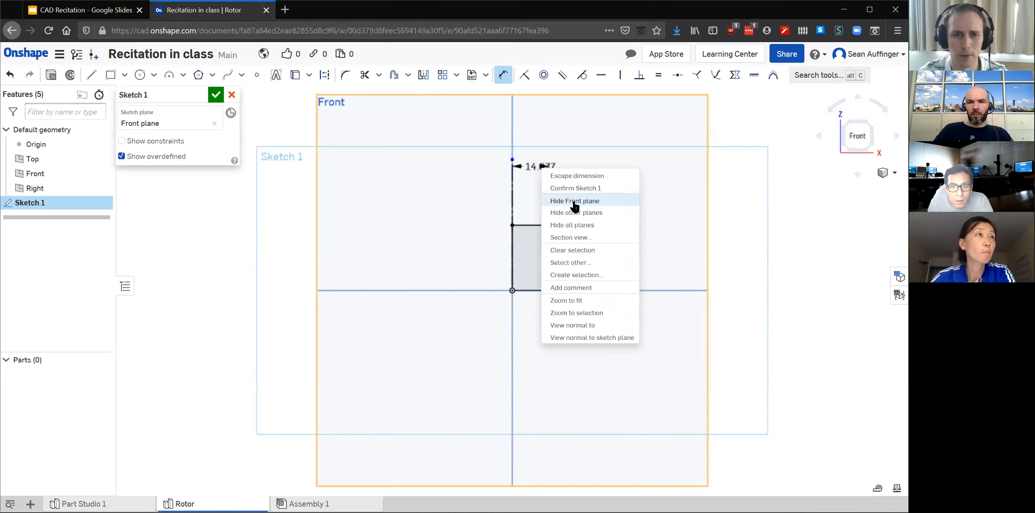
left_click(571, 176)
left_click(539, 230)
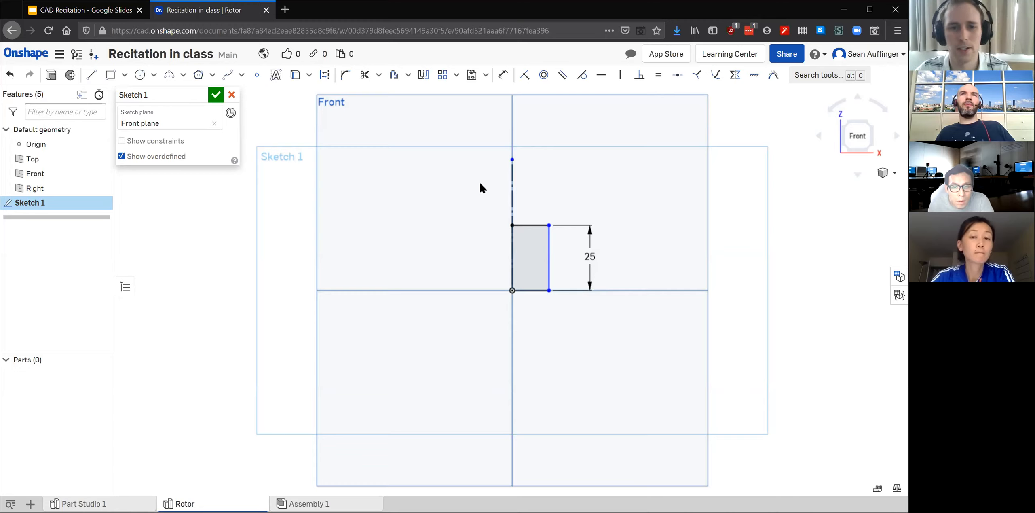
Delete the vertical construction line above the origin.
left_click(513, 183)
key("Delete")
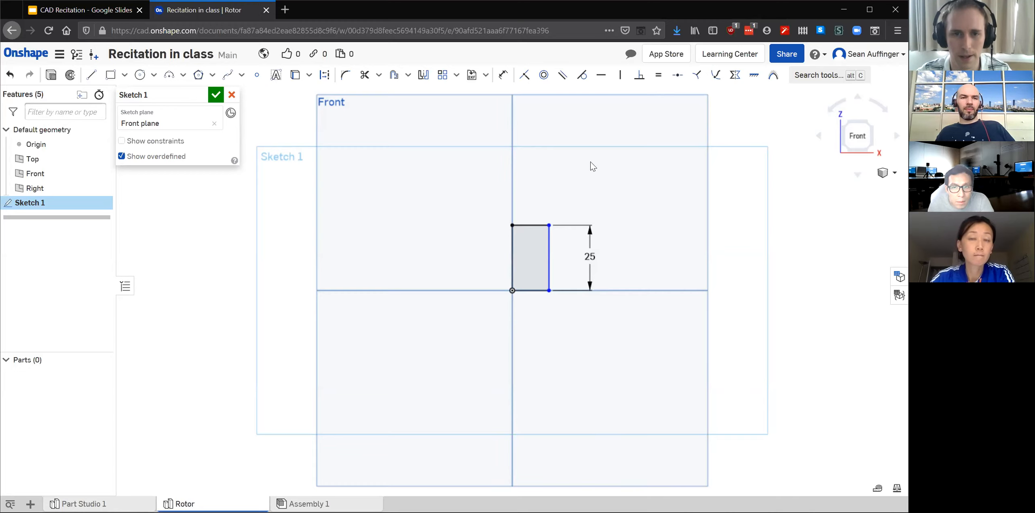
Dimension the rectangle's horizontal width to 25/2 mm, position the dimension just above the rectangle, and finish the sketch.
left_click(502, 76)
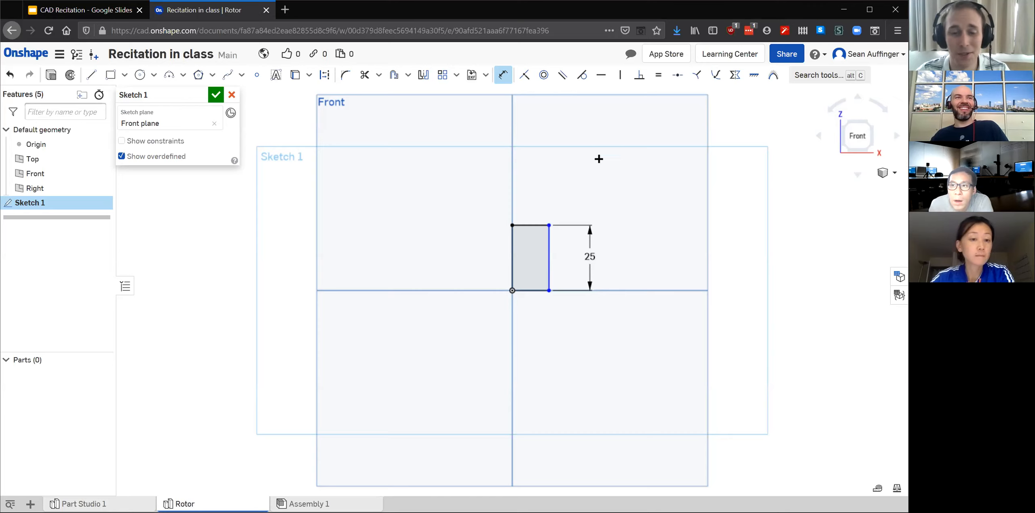
left_click(530, 225)
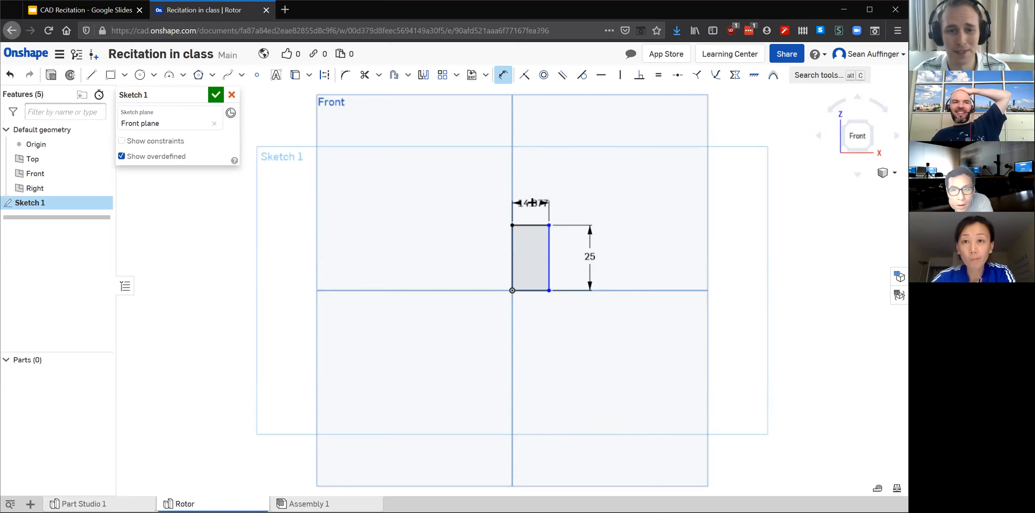
left_click(533, 200)
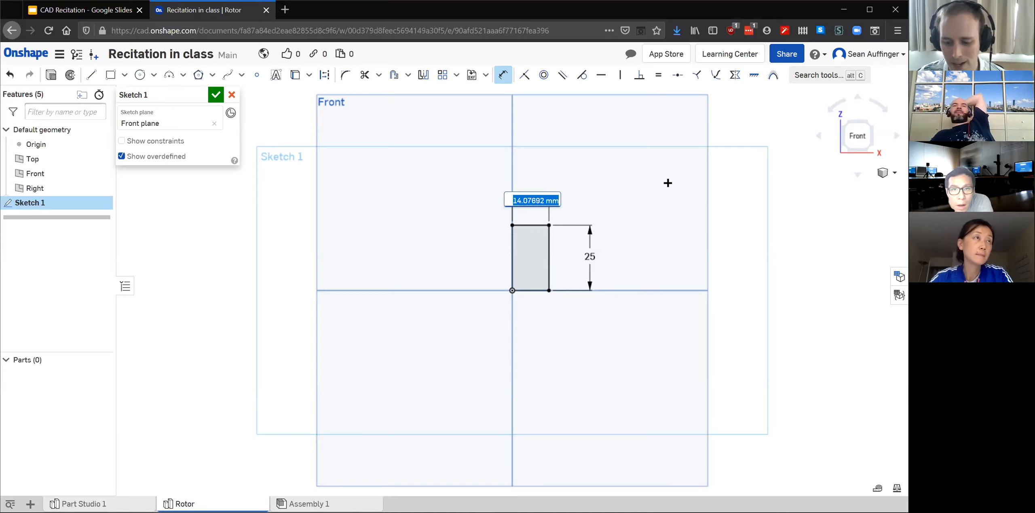
type("25/2")
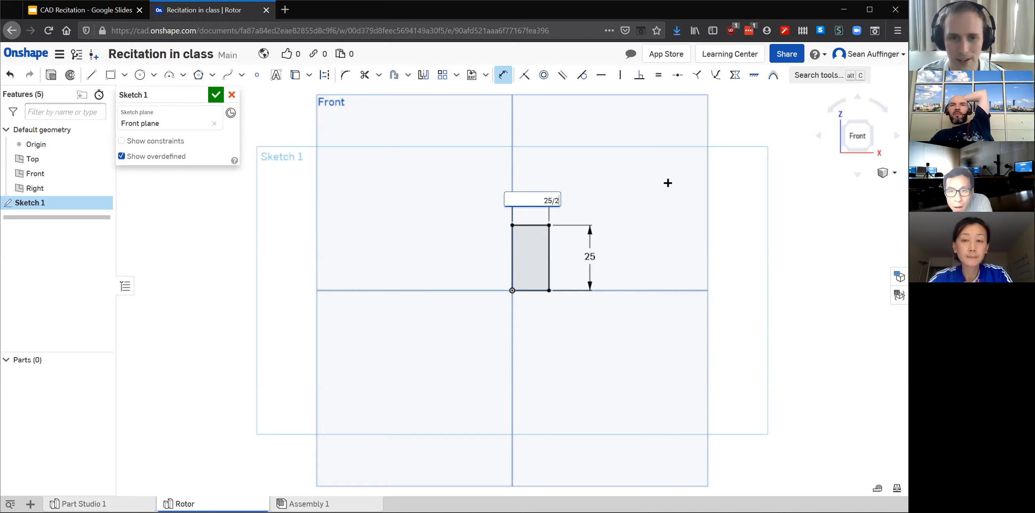
key("Return")
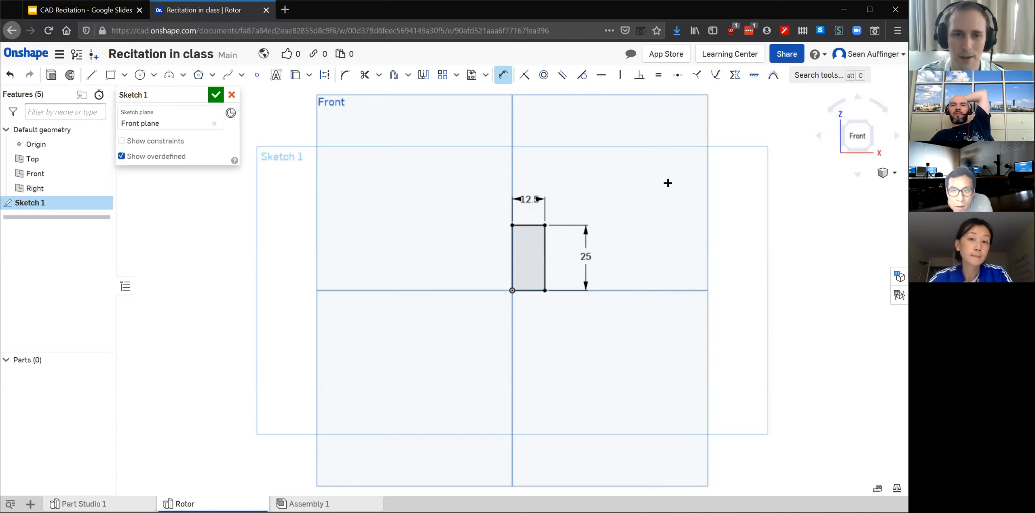
left_click_drag(529, 199, 529, 209)
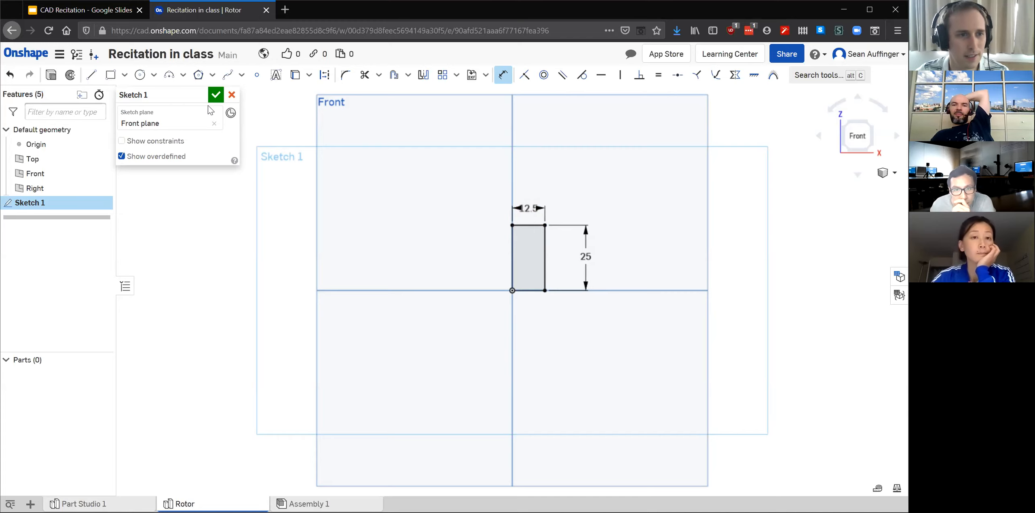
left_click(215, 95)
Revolve the rectangle face of Sketch 1 a full turn about its vertical edge through the origin as a new solid.
mouse_move(729, 233)
right_mouse_down()
mouse_move(728, 263)
mouse_move(705, 265)
right_mouse_up()
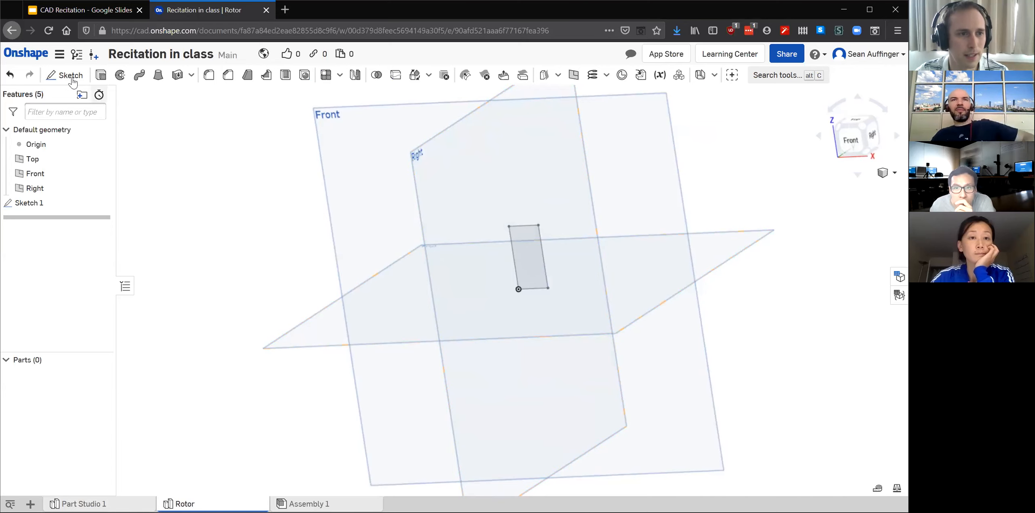
left_click(121, 77)
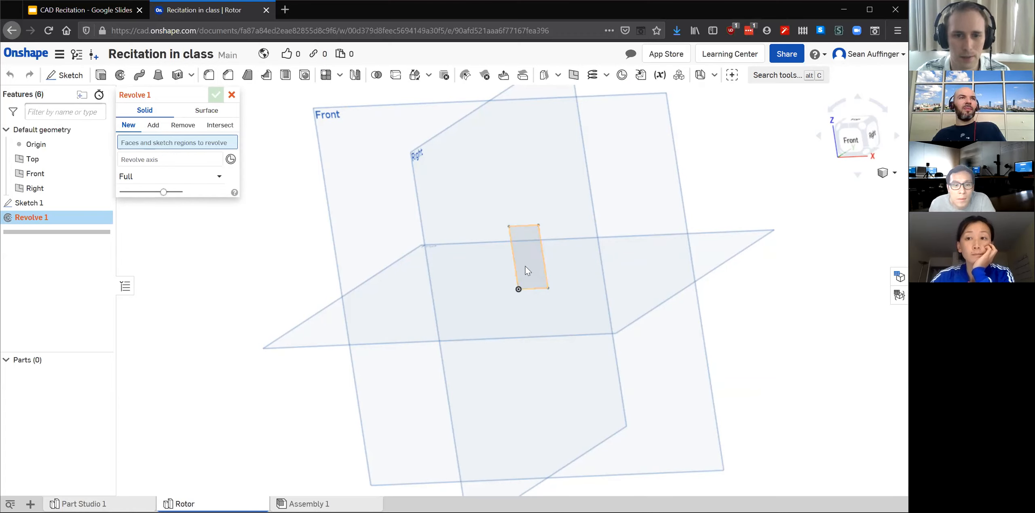
left_click(528, 271)
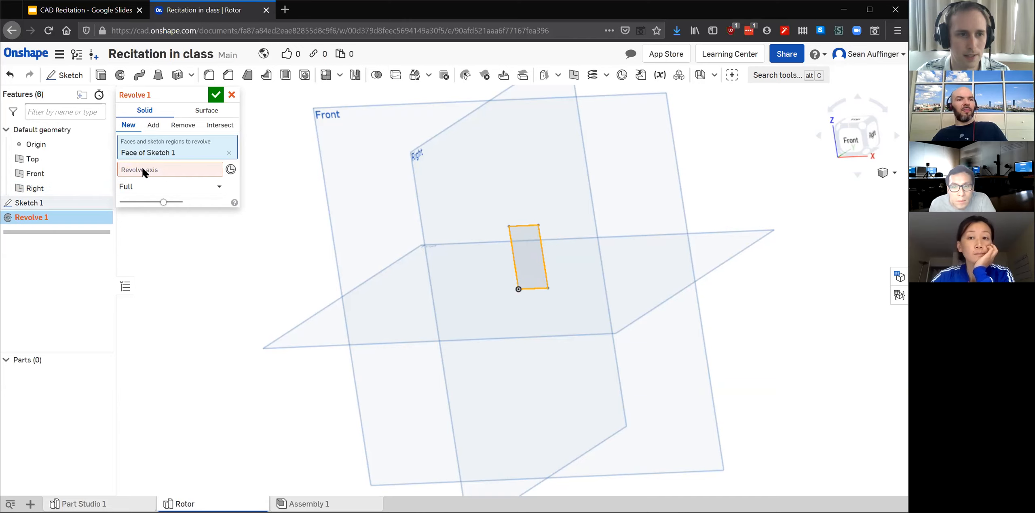
left_click(514, 256)
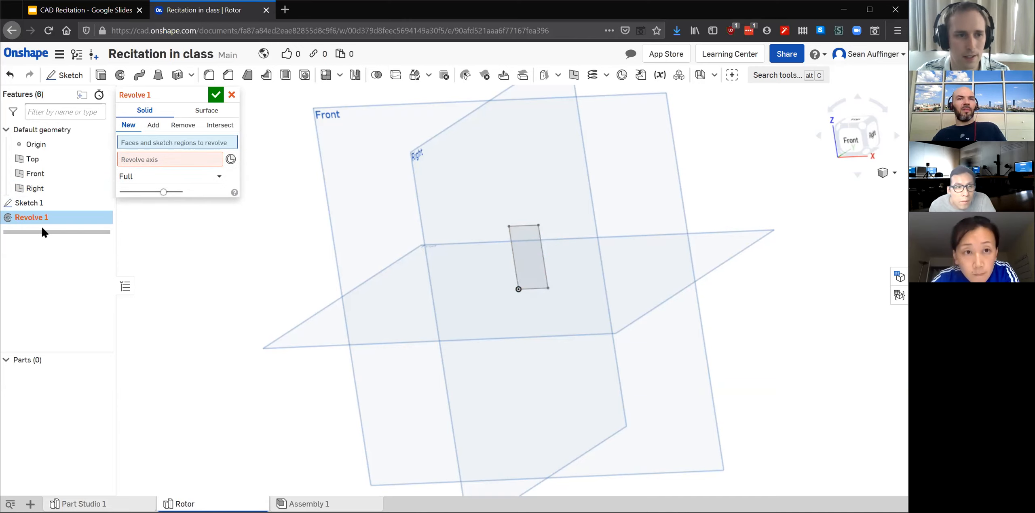
left_click(136, 162)
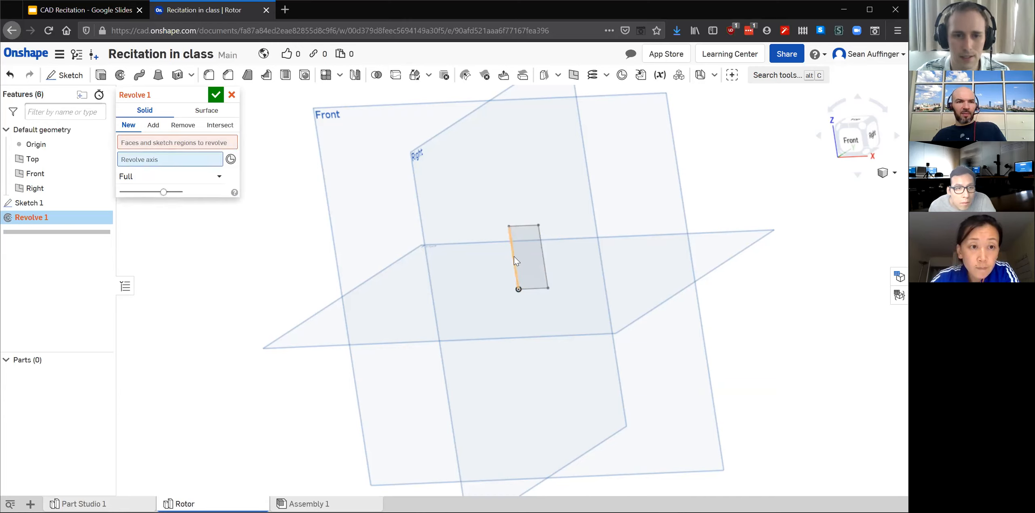
left_click(177, 142)
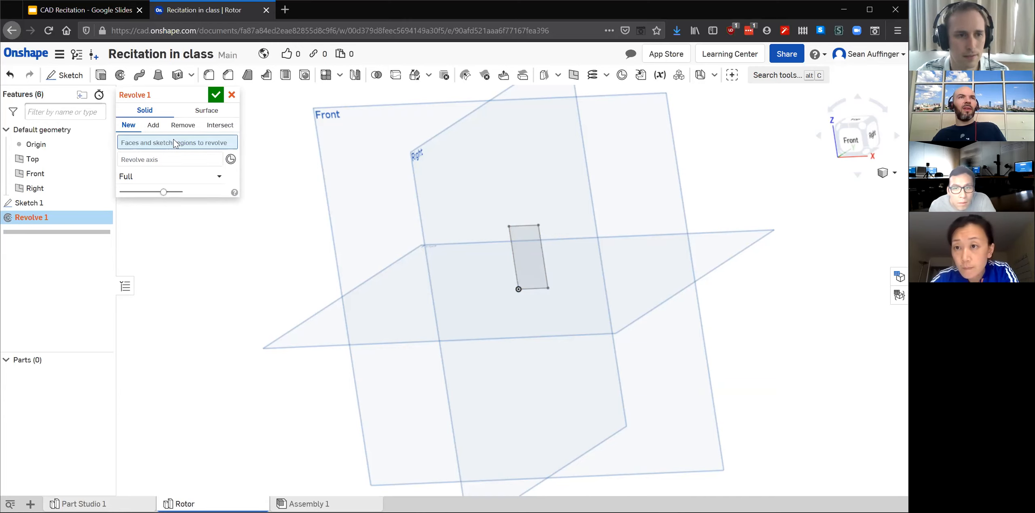
left_click(536, 250)
left_click(162, 171)
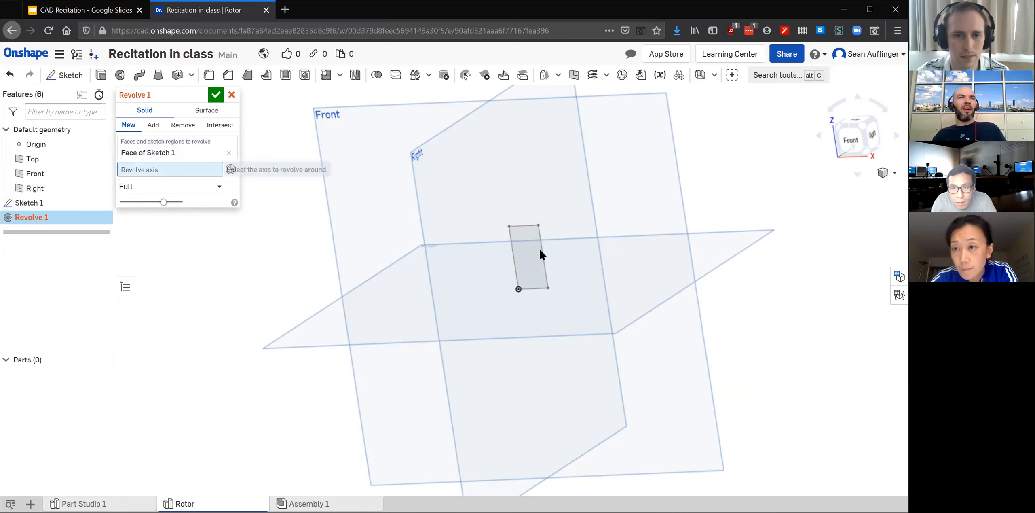
left_click(511, 254)
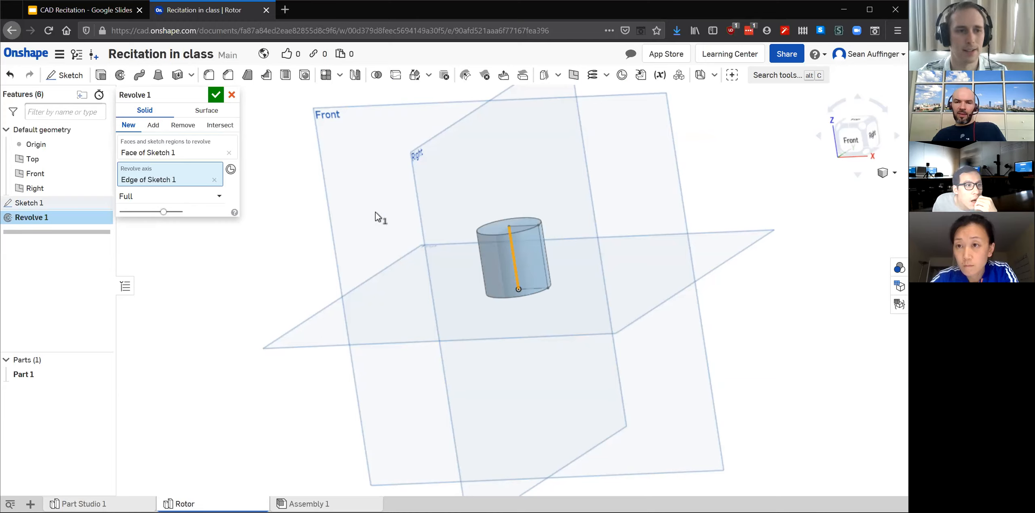
left_click(216, 96)
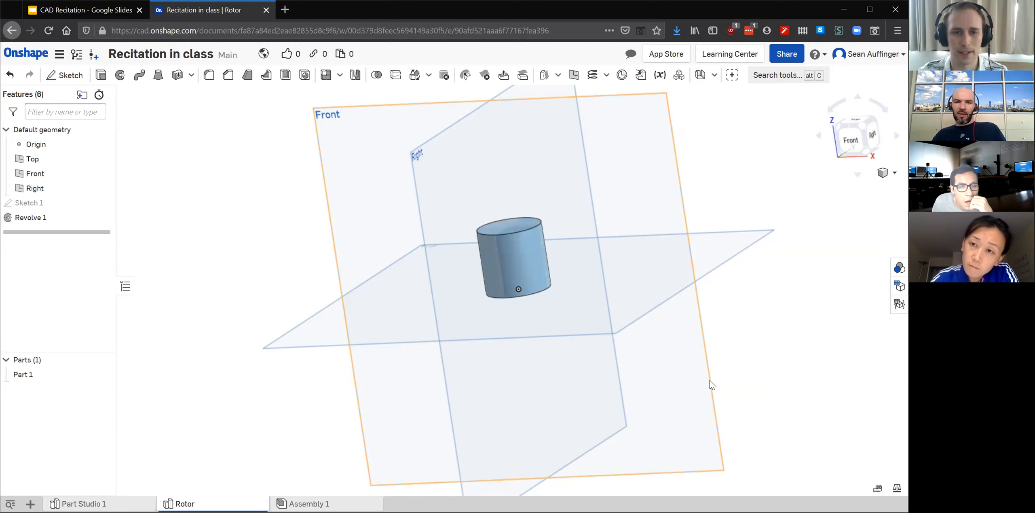
Hide the Top, Front and Right default planes so only the revolved hub shows.
left_click(101, 158)
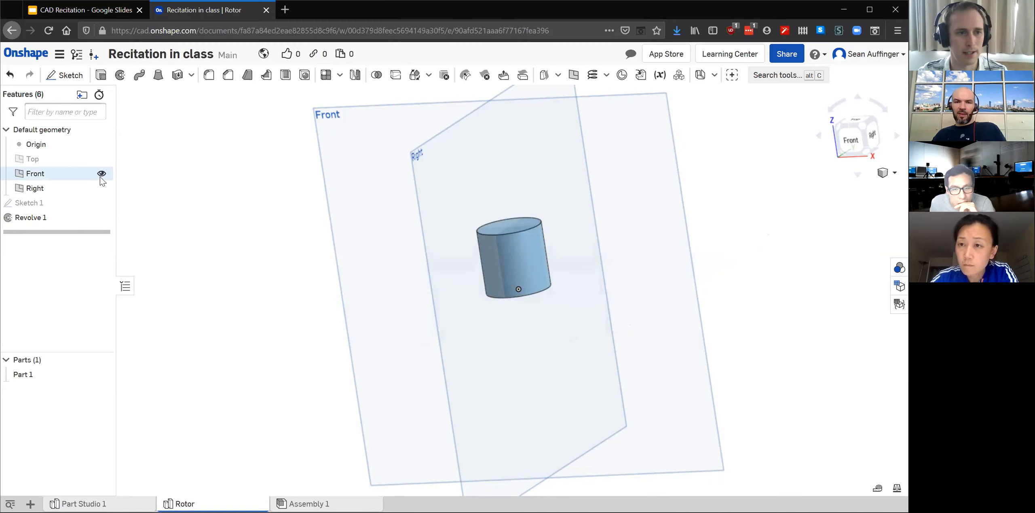
left_click(102, 174)
left_click(101, 188)
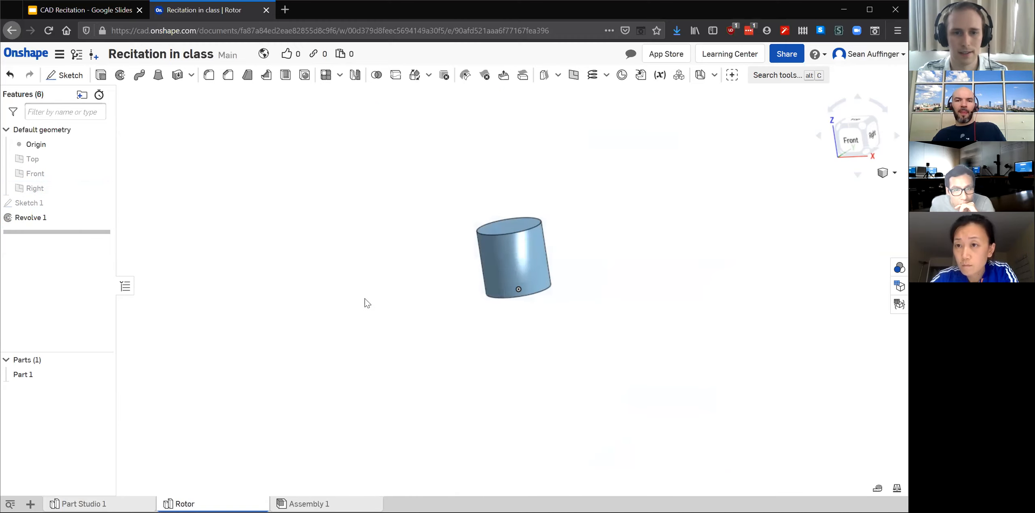
mouse_move(432, 221)
right_mouse_down()
mouse_move(439, 272)
mouse_move(441, 221)
right_mouse_up()
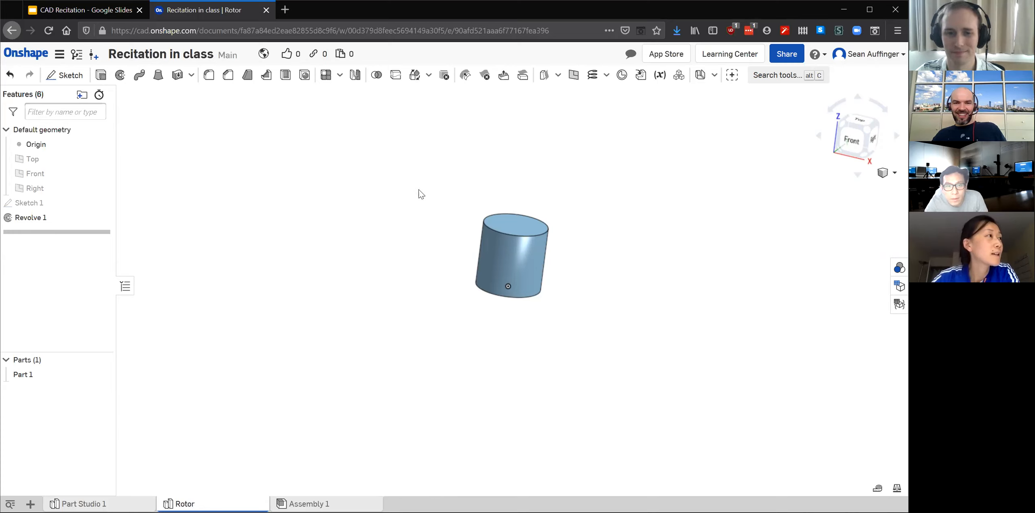
Roll the feature history back to before the revolve and open Sketch 1 to review its dimensions without changing them.
right_click(28, 218)
right_click(31, 206)
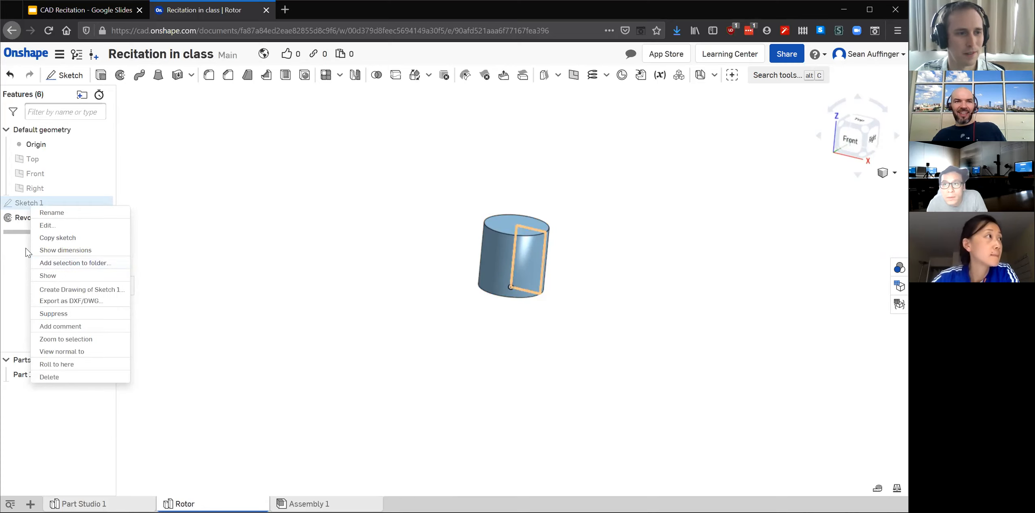
left_click(31, 234)
left_click_drag(46, 229, 46, 216)
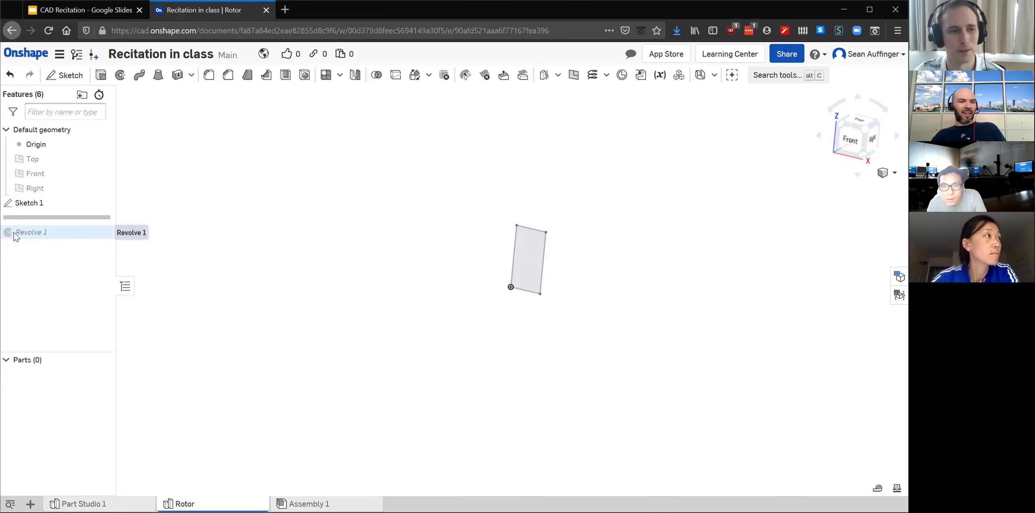
right_click(30, 203)
left_click(55, 224)
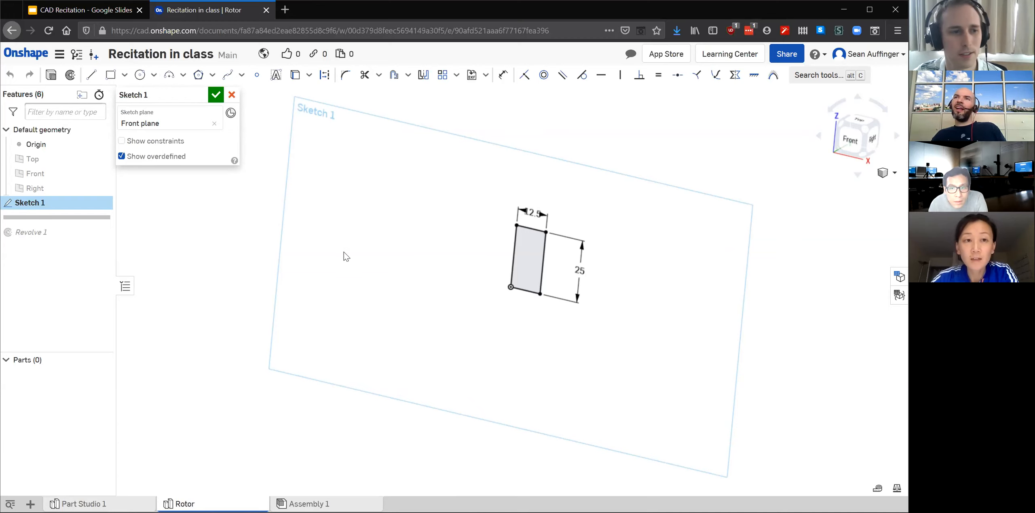
left_click(216, 97)
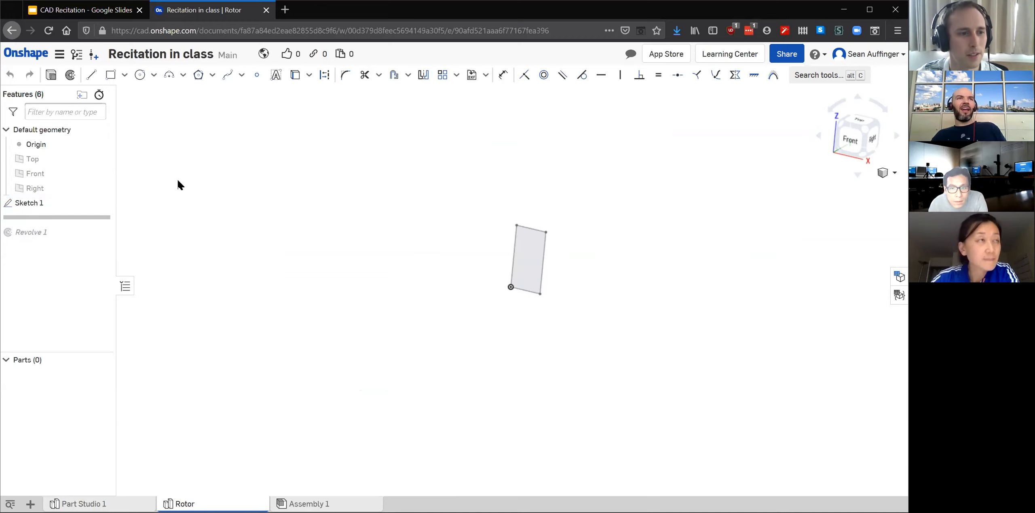
Roll the feature history forward past the revolve and delete the Revolve 1 feature.
right_click(47, 217)
left_click(75, 237)
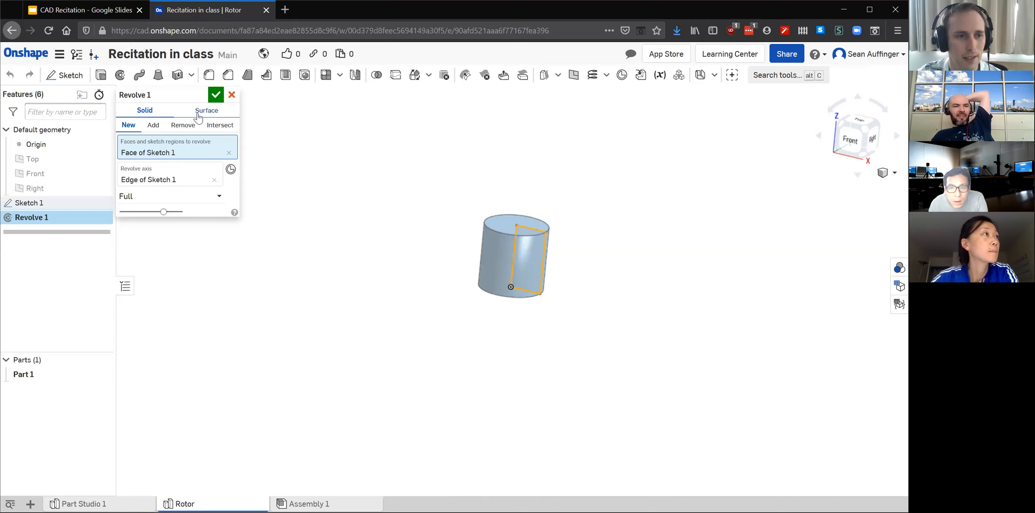
left_click(40, 220)
key("Delete")
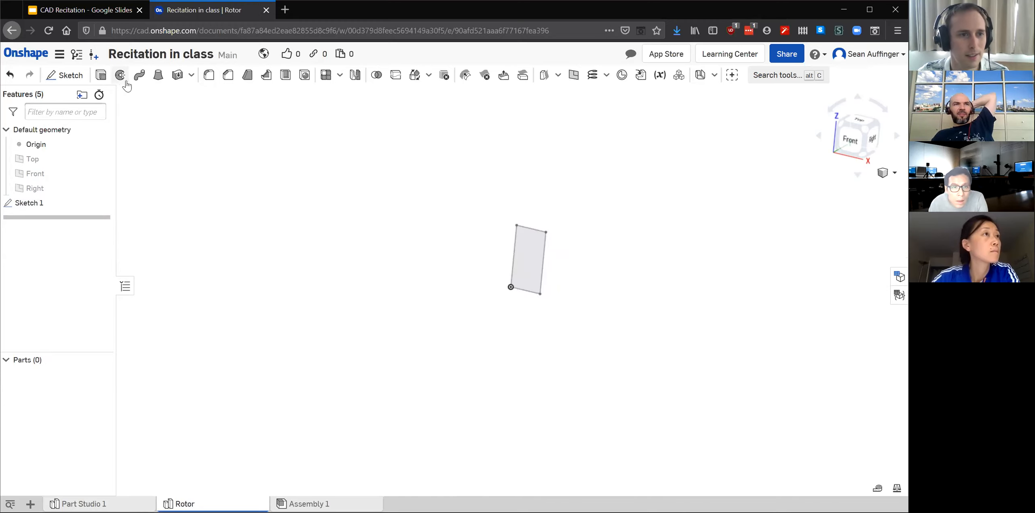
Create a new full solid revolve from the Sketch 1 rectangle, using its vertical edge at the origin as the axis.
left_click(121, 76)
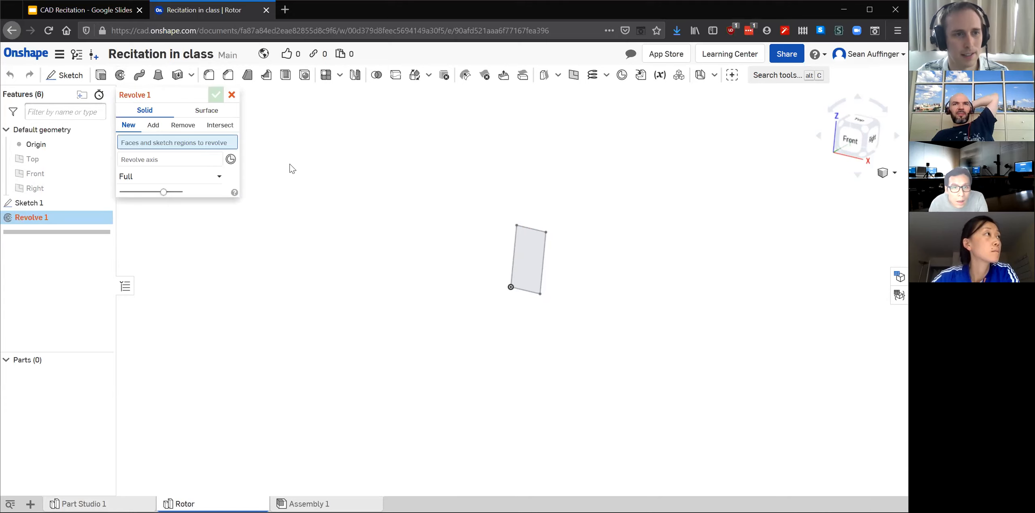
mouse_move(142, 96)
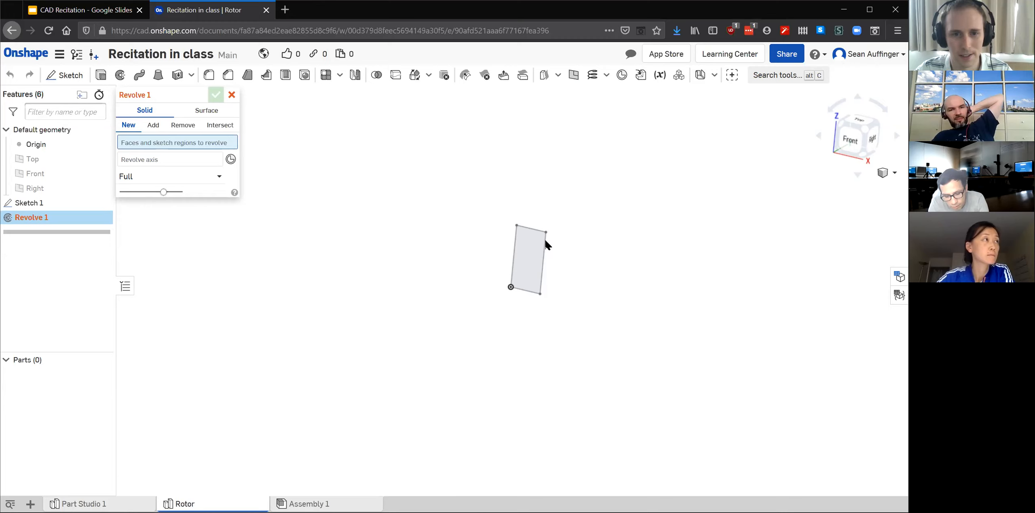
left_click(528, 262)
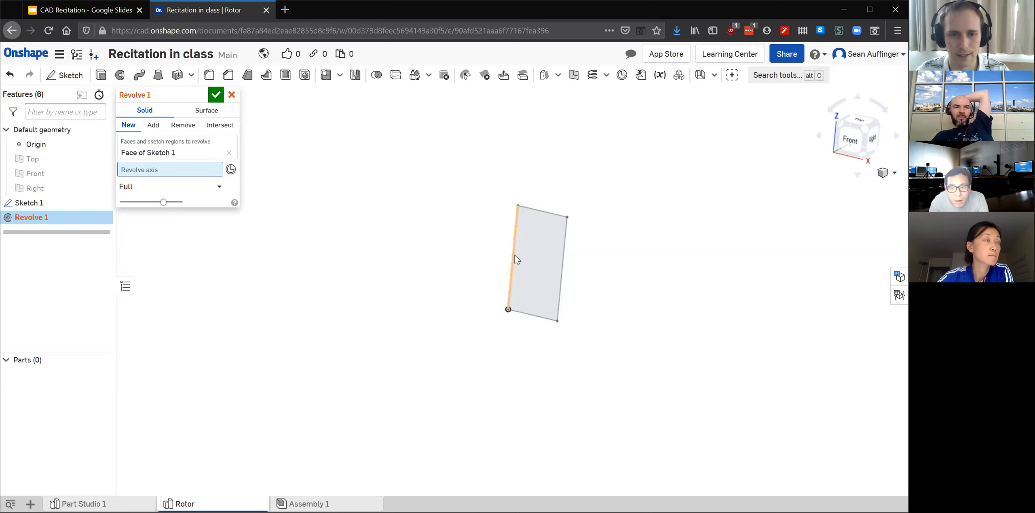
scroll(523, 254, "up", 5)
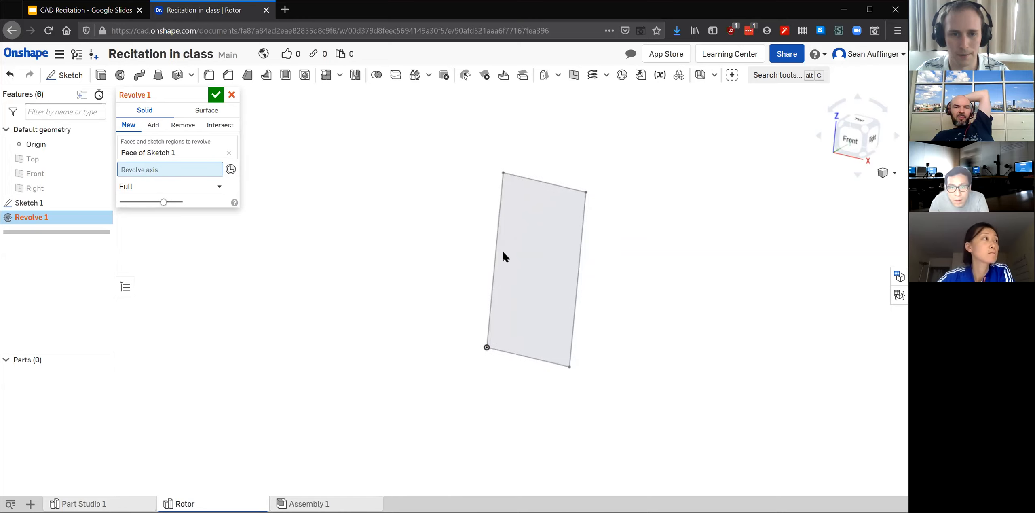
left_click(496, 249)
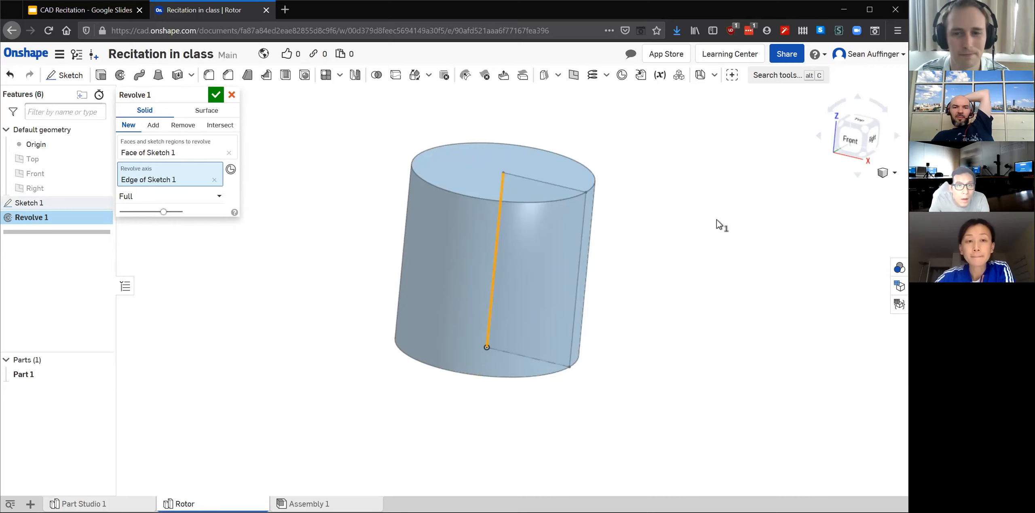
left_click(215, 95)
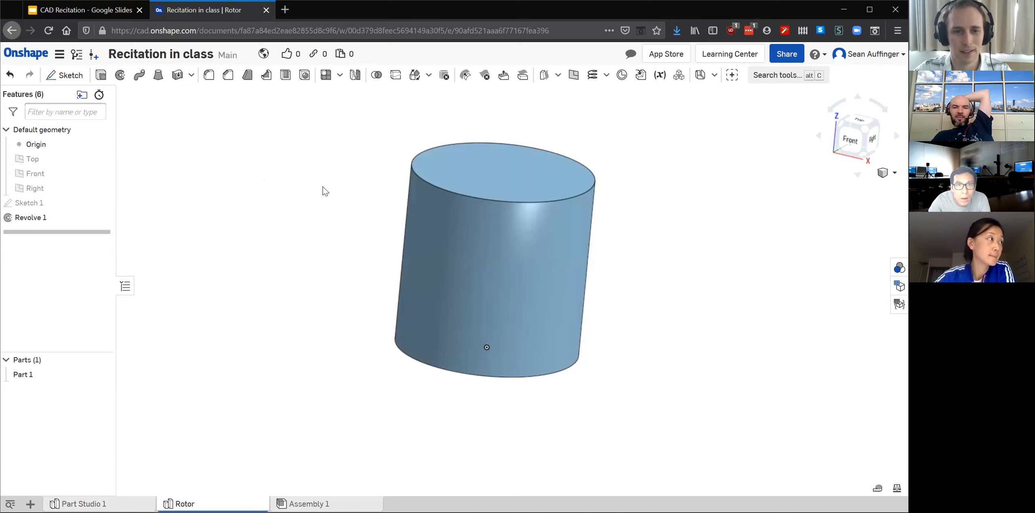
Switch to the CAD Recitation slides in Google Slides to examine the fan picture, and return to the Onshape Rotor part studio.
left_click(76, 11)
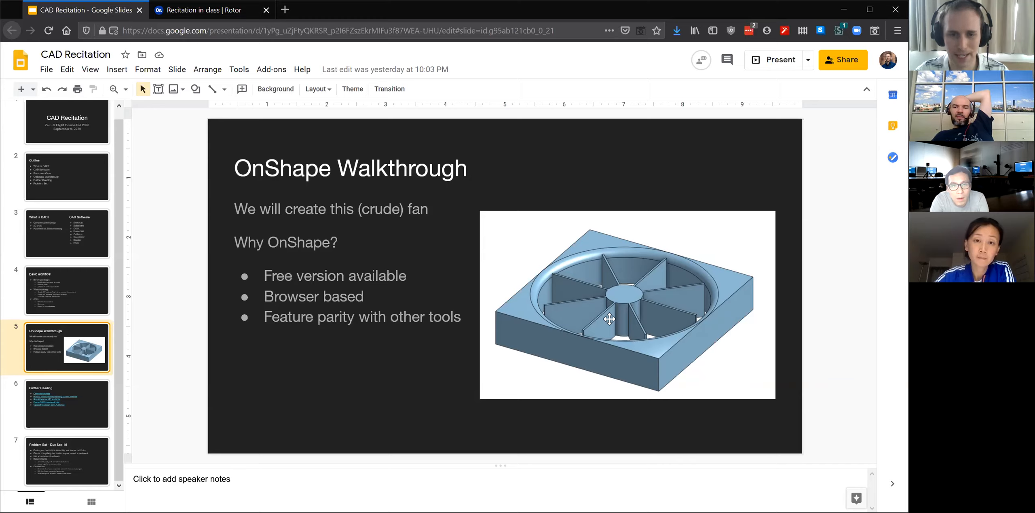
left_click(213, 16)
Start a new sketch on the flat top face of the revolved hub cylinder.
right_click_drag(361, 205, 353, 246)
left_click(284, 253)
scroll(335, 285, "down", 5)
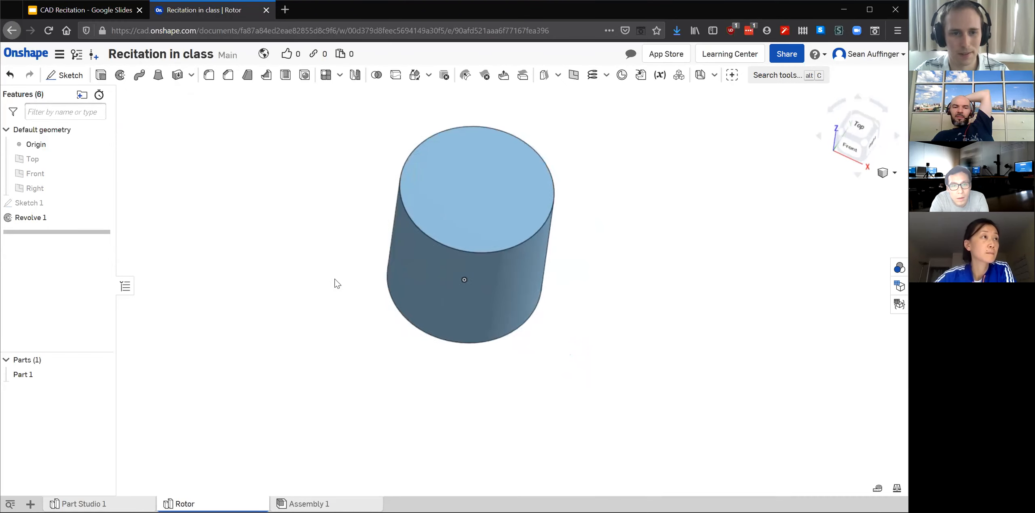
scroll(408, 180, "up", 2)
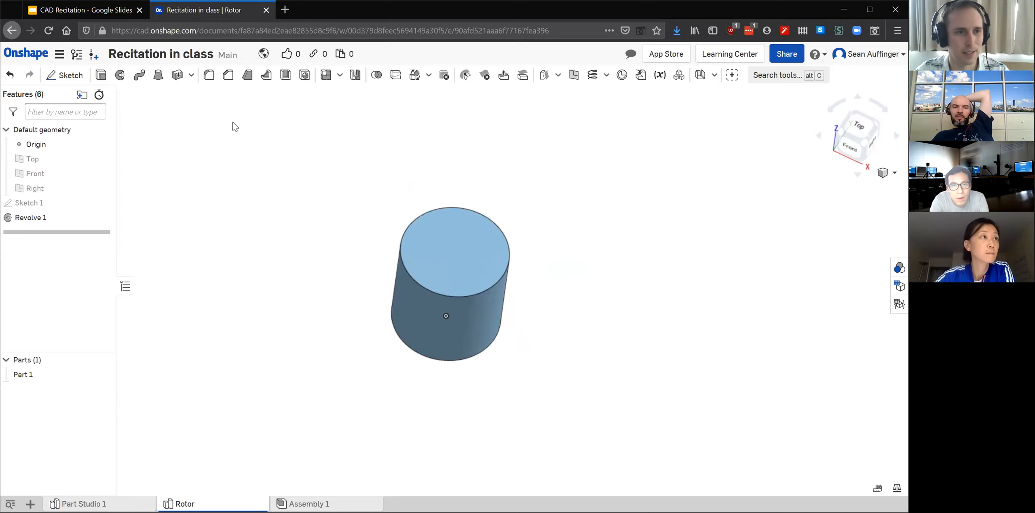
left_click(66, 76)
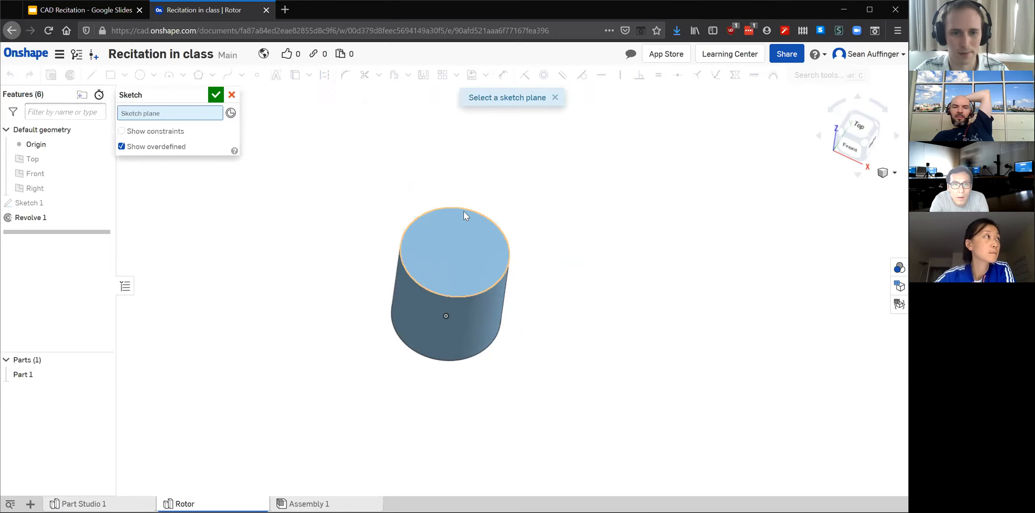
left_click(472, 263)
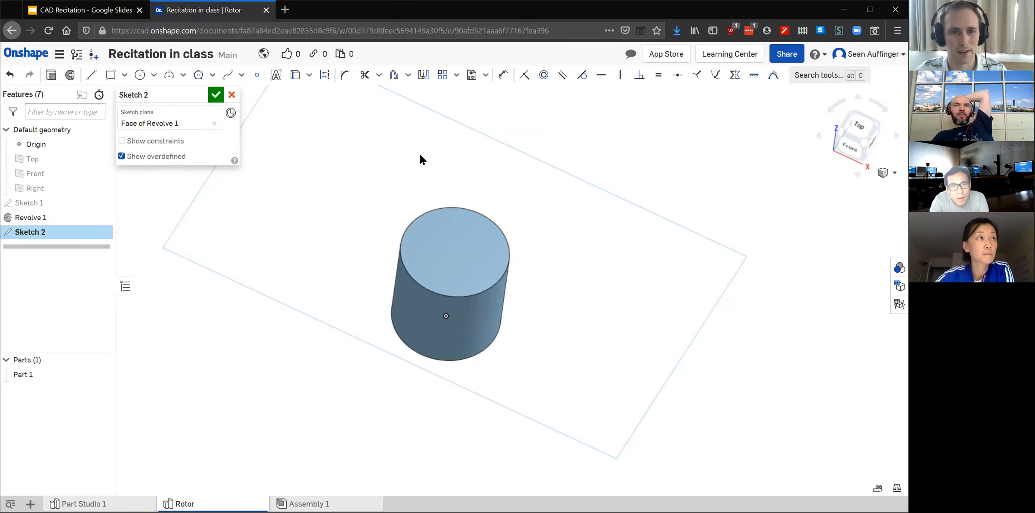
View the sketch plane head-on and sketch a vertical rectangle about 3.9 mm by 22.8 mm from inside the hub circle past its lower edge.
right_click(466, 178)
left_click(514, 245)
scroll(453, 190, "down", 2)
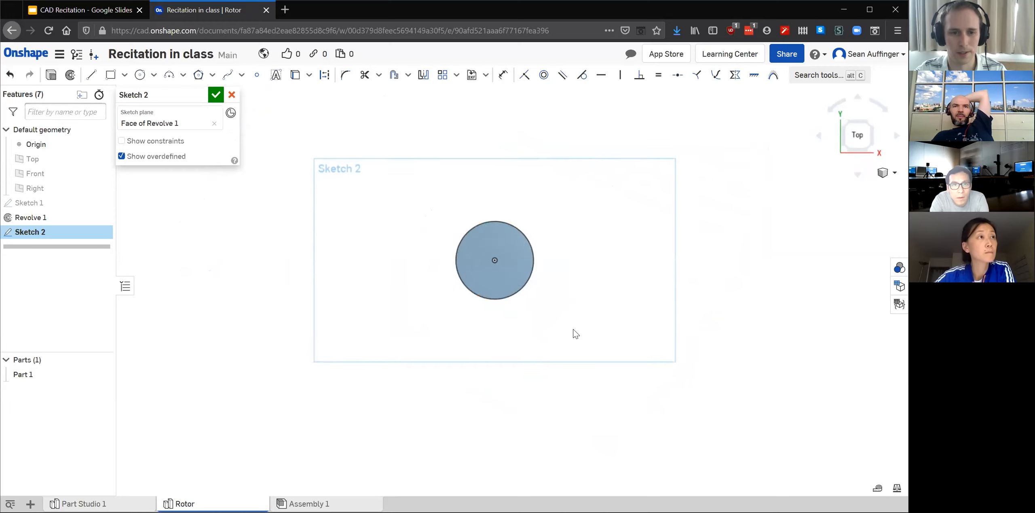
scroll(429, 298, "up", 4)
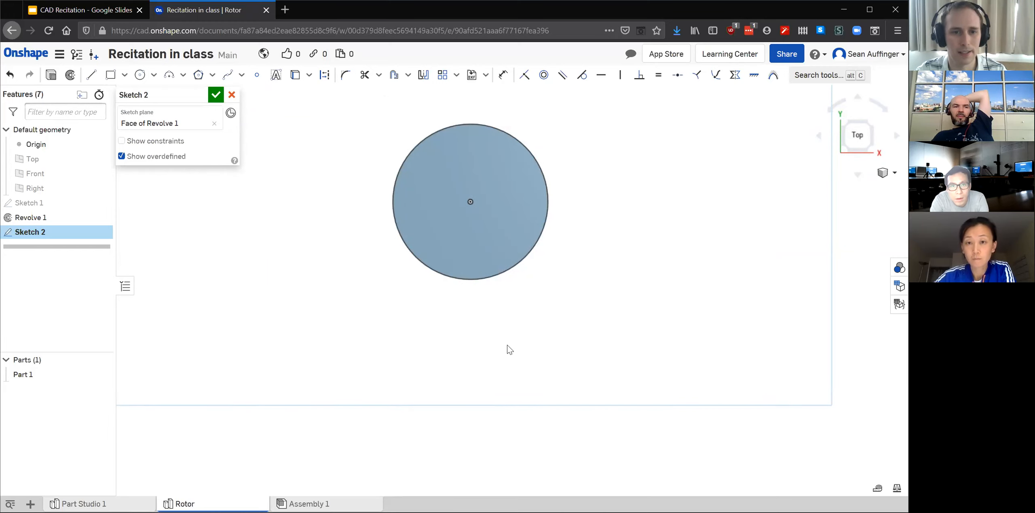
scroll(509, 349, "up", 2)
scroll(460, 194, "down", 1)
scroll(456, 193, "up", 2)
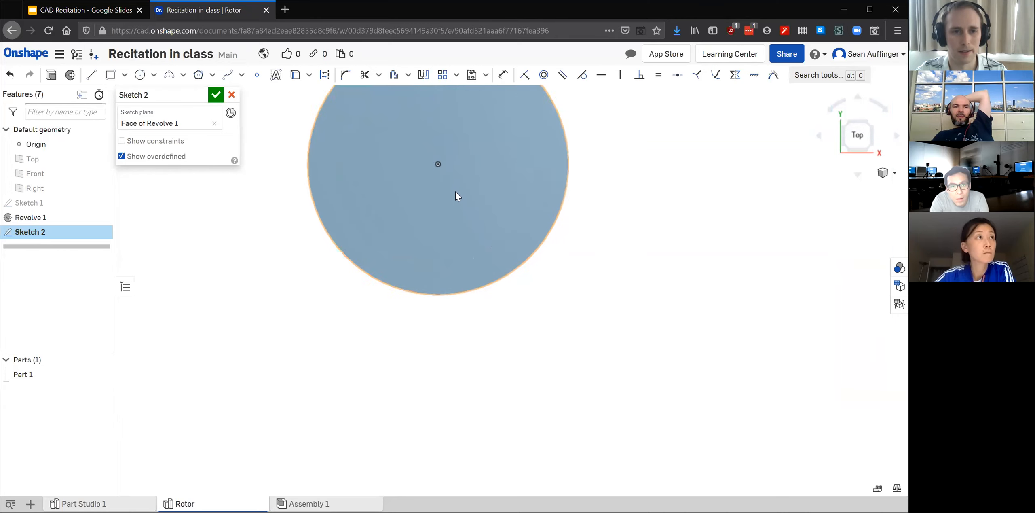
scroll(456, 193, "up", 1)
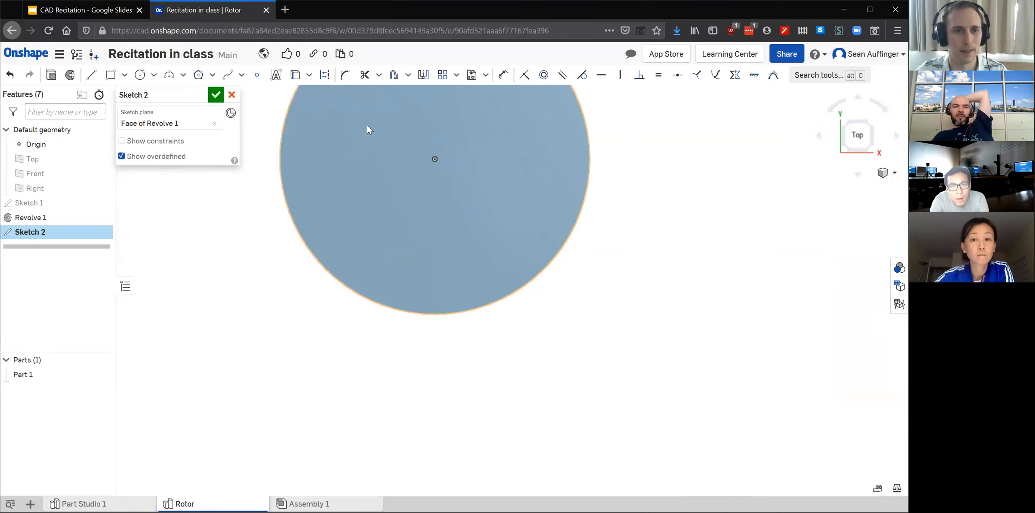
left_click(112, 76)
left_click(416, 186)
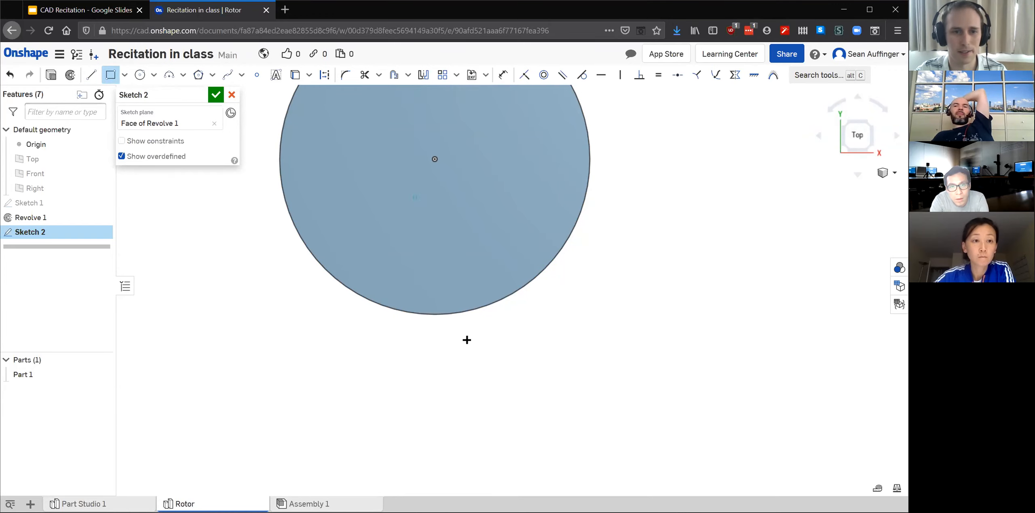
left_click(463, 469)
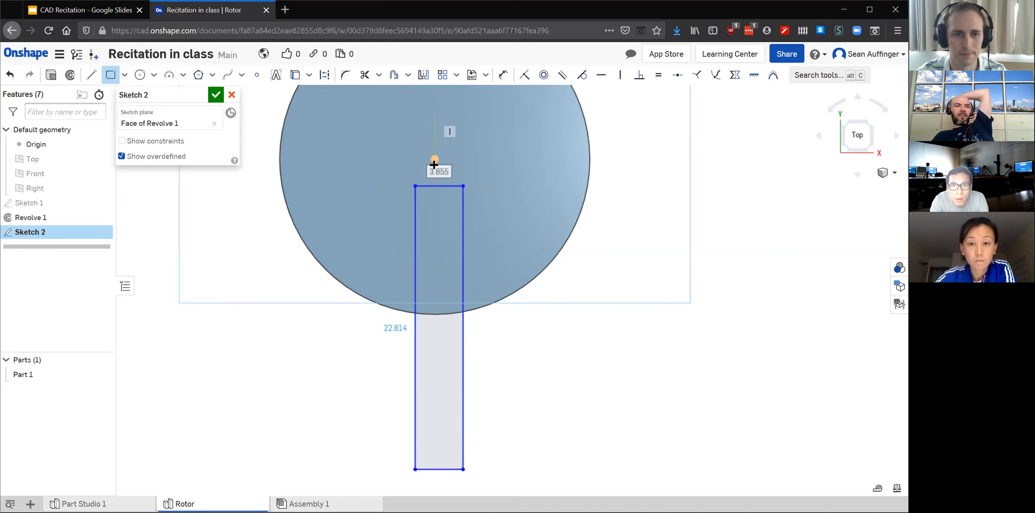
Draw a line about 20 mm long from the origin down through the rectangle and constrain it vertical.
left_click(91, 77)
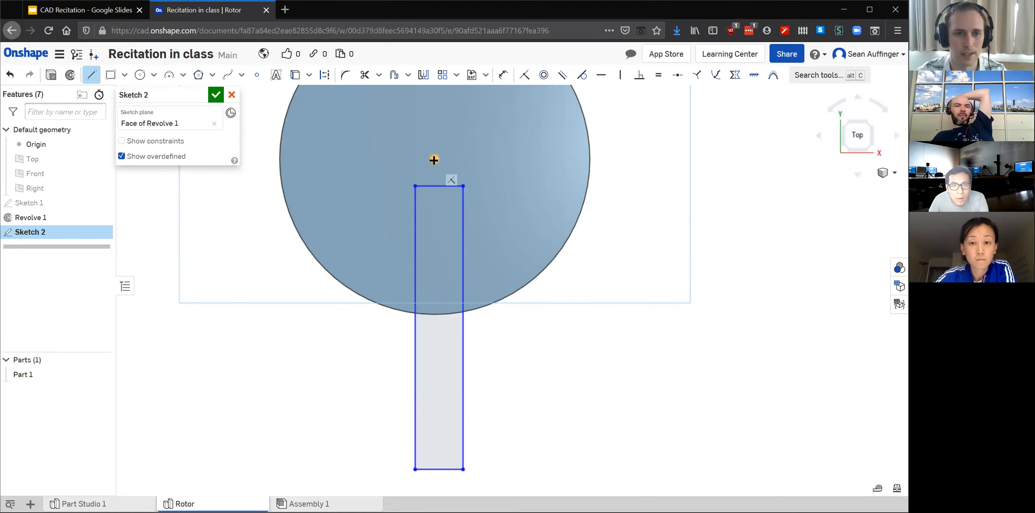
left_click(434, 160)
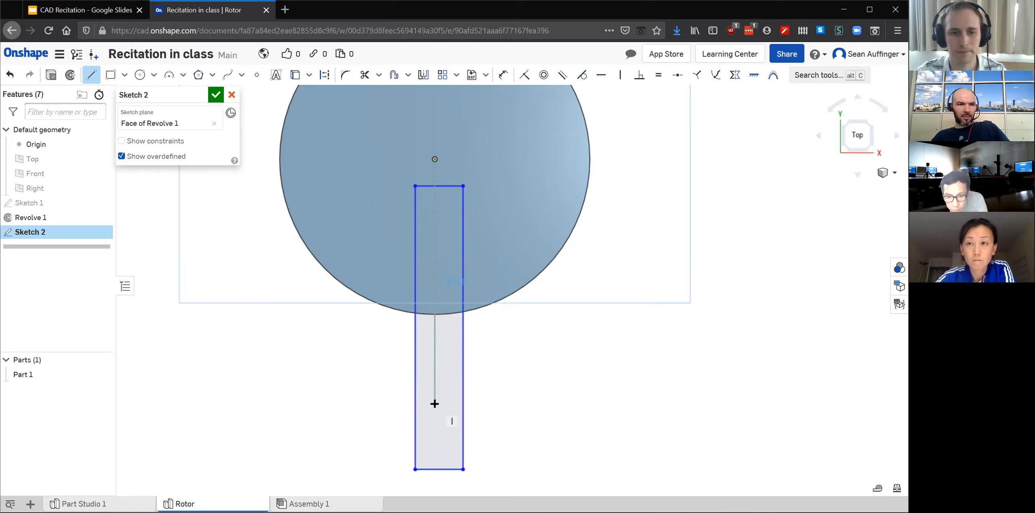
left_click(385, 400)
key("Escape")
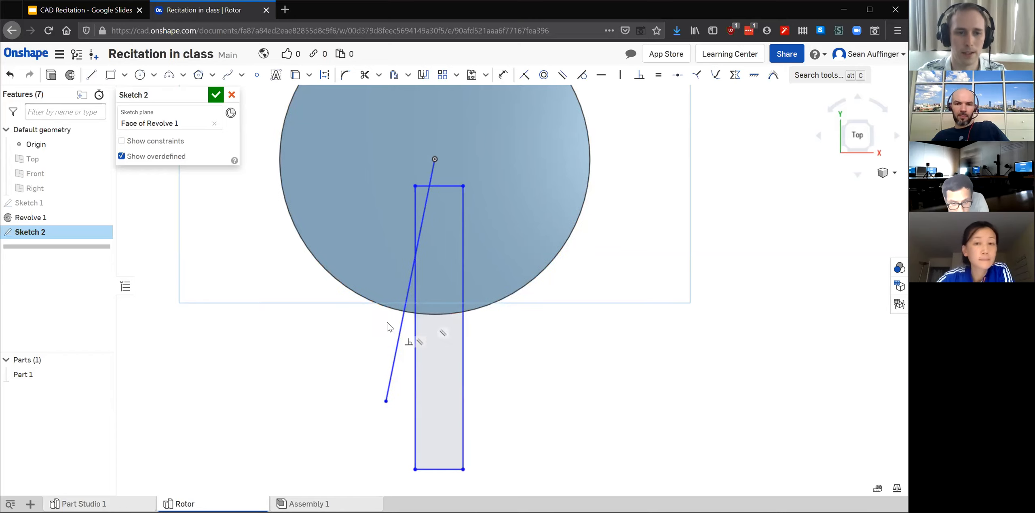
left_click_drag(386, 400, 437, 419)
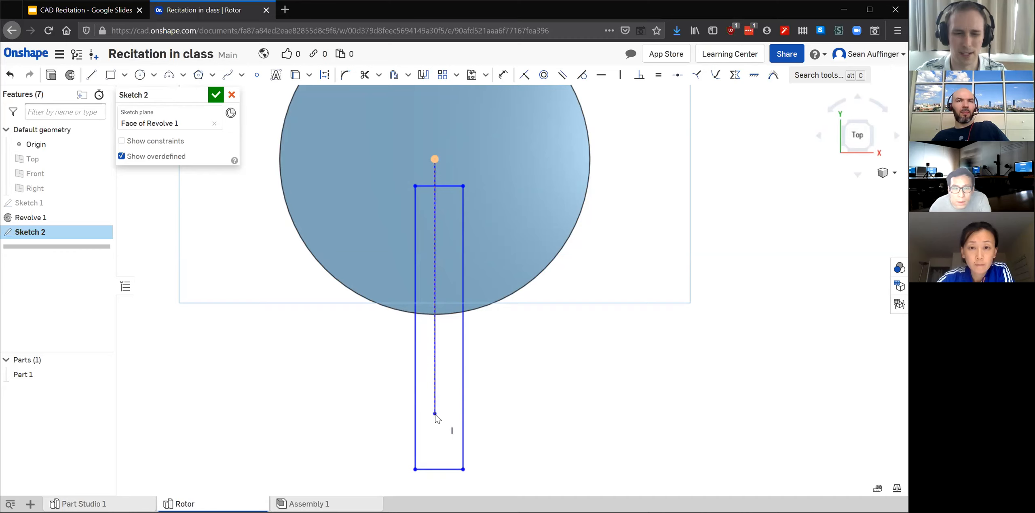
mouse_move(437, 419)
left_mouse_down()
mouse_move(364, 413)
mouse_move(382, 404)
left_mouse_up()
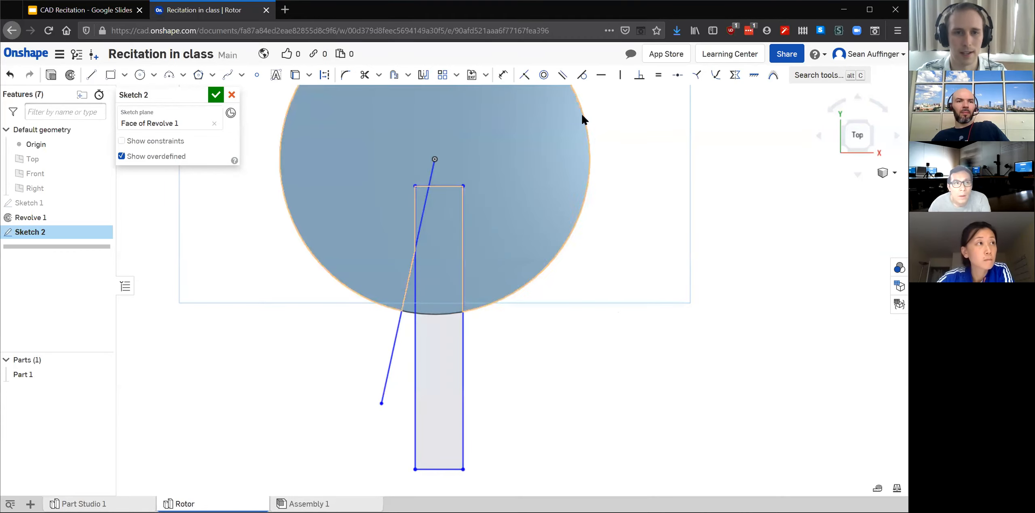
left_click(619, 76)
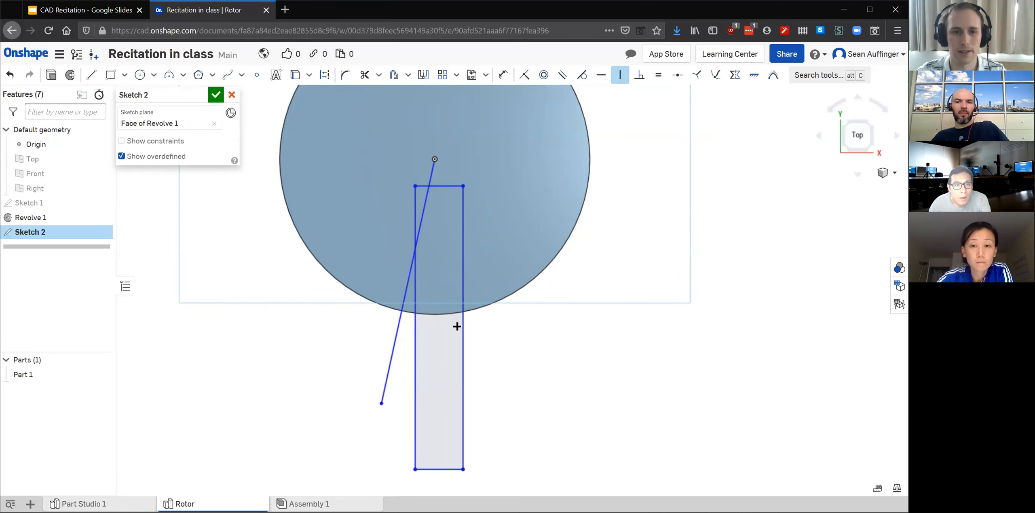
left_click(396, 345)
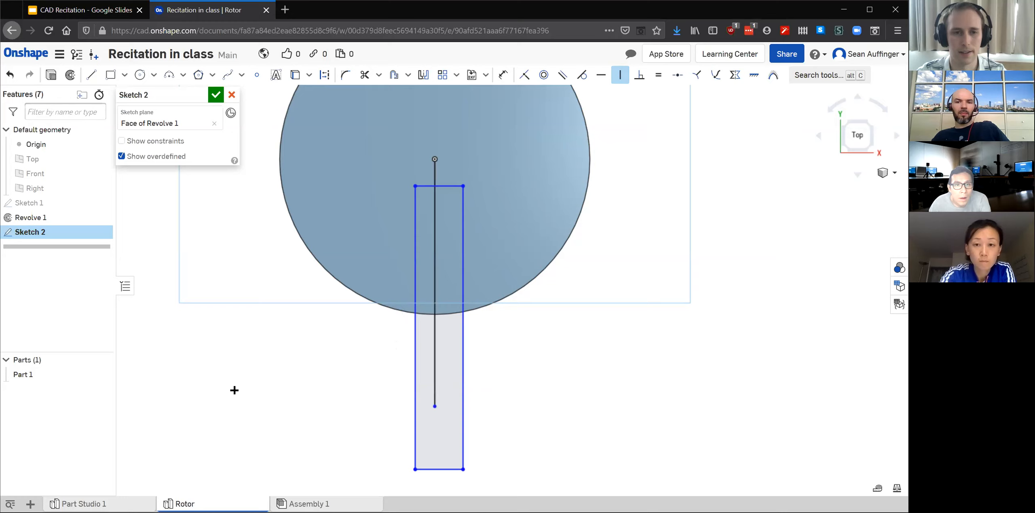
Convert the vertical line through the rectangle to construction geometry.
key("Escape")
left_click(436, 364)
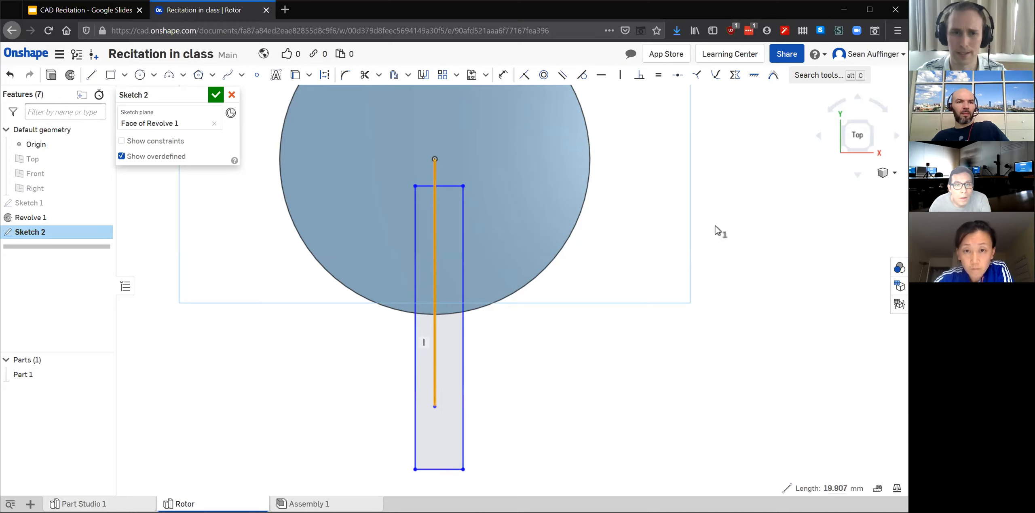
left_click(326, 83)
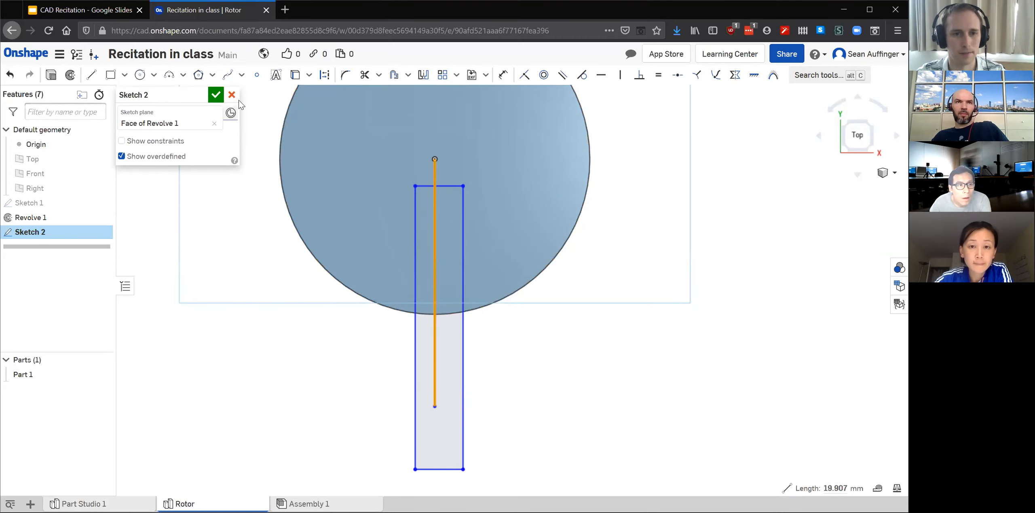
left_click(326, 76)
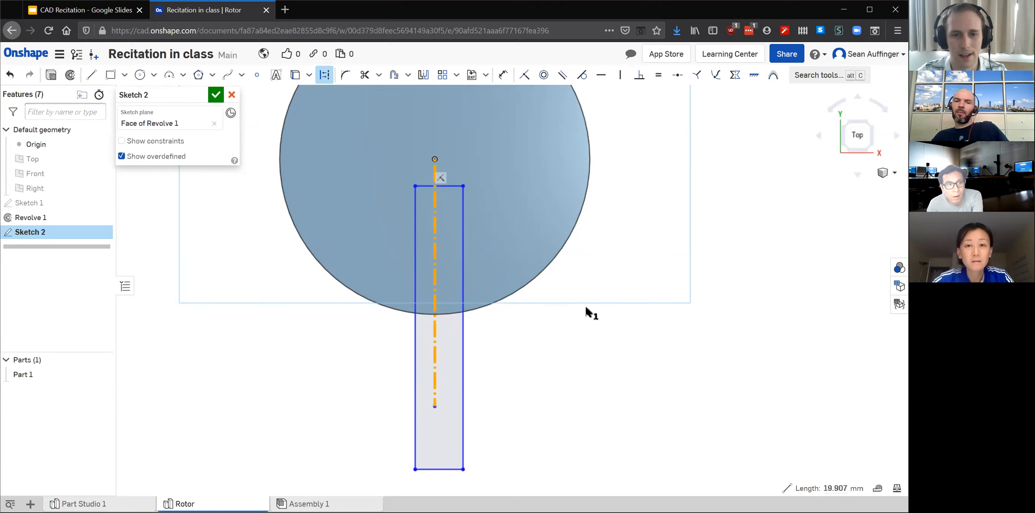
left_click(550, 330)
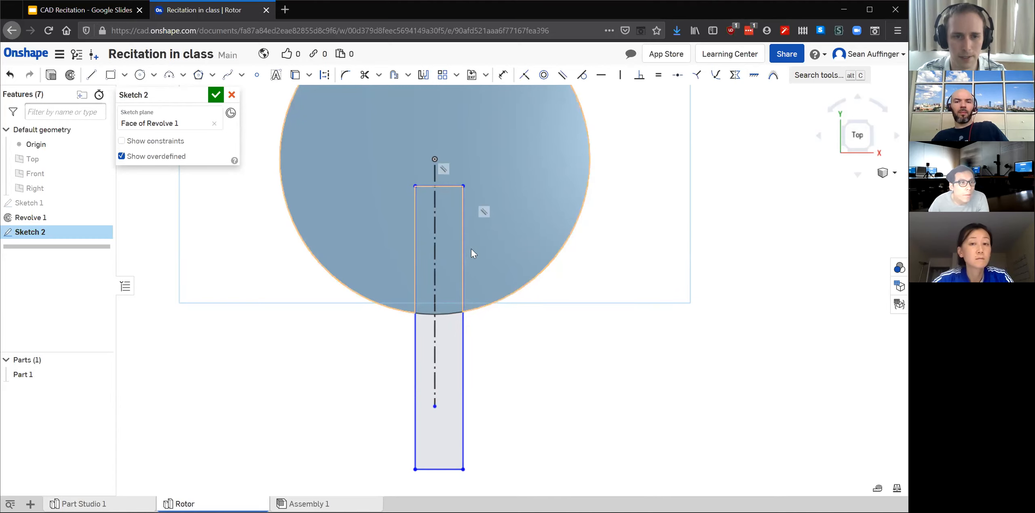
Reshape the blade rectangle freehand to about 5.8 mm wide, with both short edges moved closer together.
left_click_drag(463, 245, 486, 225)
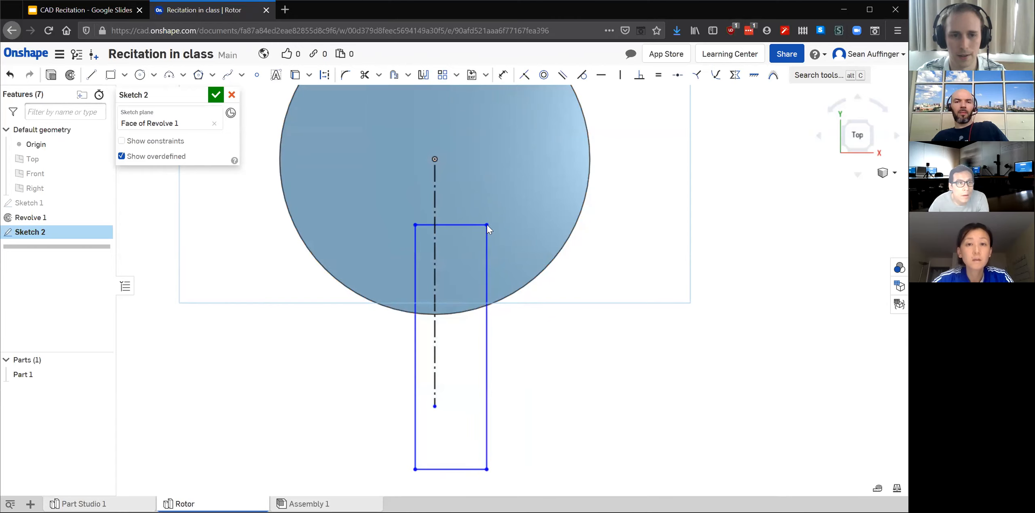
left_click(463, 225)
left_click(488, 251)
left_click(415, 274)
left_click(447, 470)
left_click_drag(489, 405, 477, 385)
left_click(663, 315)
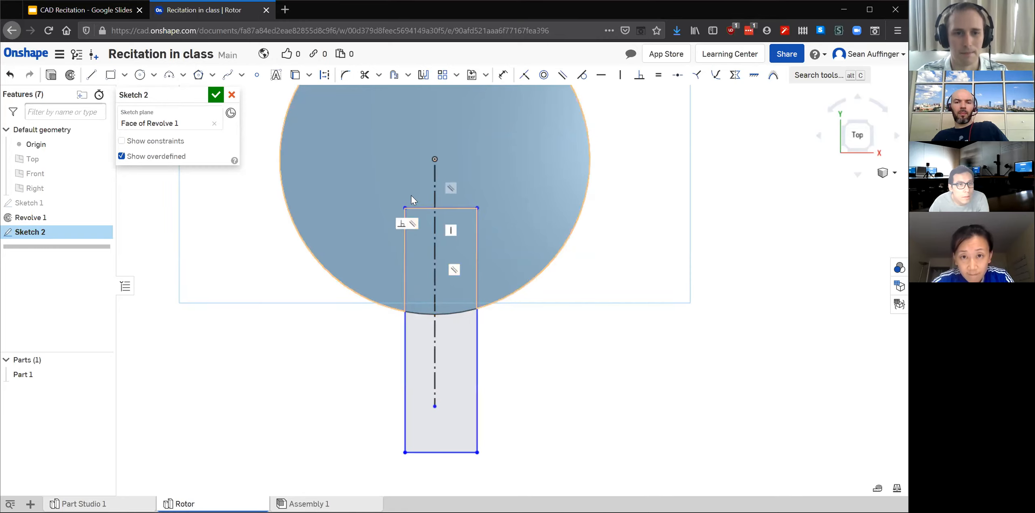
Make the rectangle's two long edges symmetric about the vertical construction line.
scroll(671, 211, "down", 5)
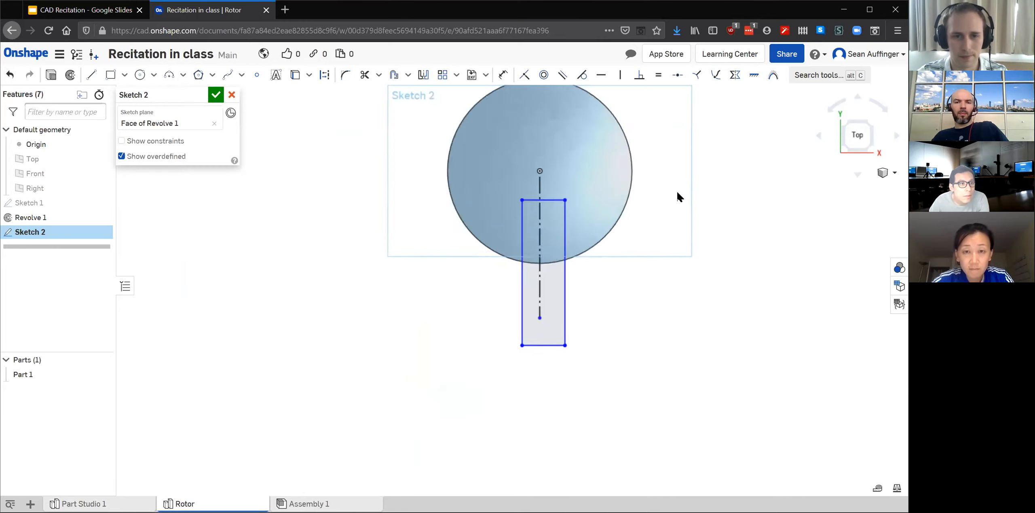
scroll(592, 298, "up", 5)
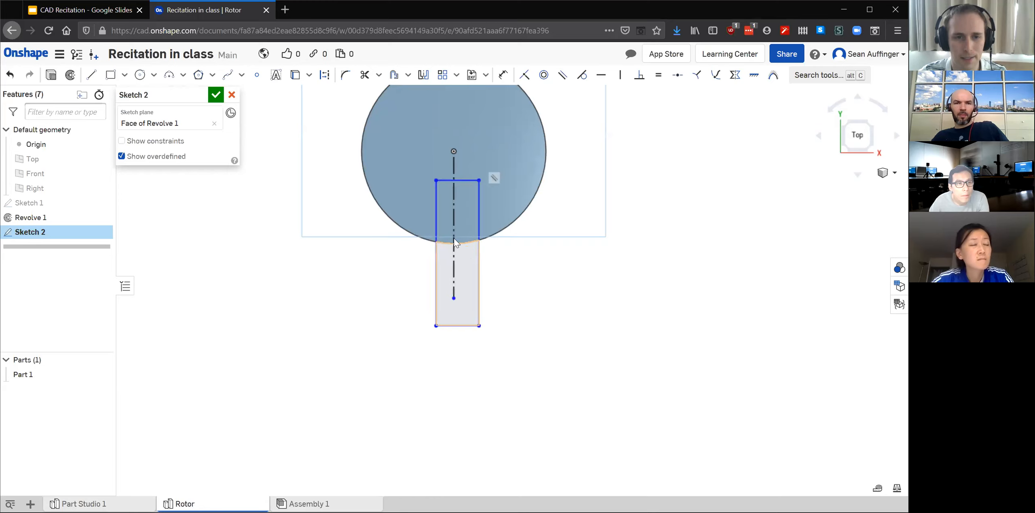
scroll(459, 194, "up", 3)
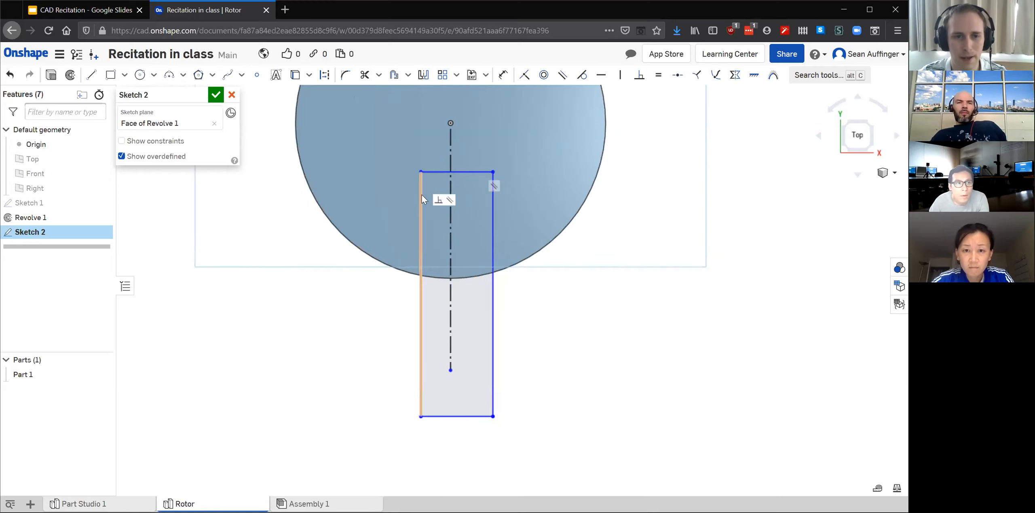
left_click(419, 222)
left_click(494, 229)
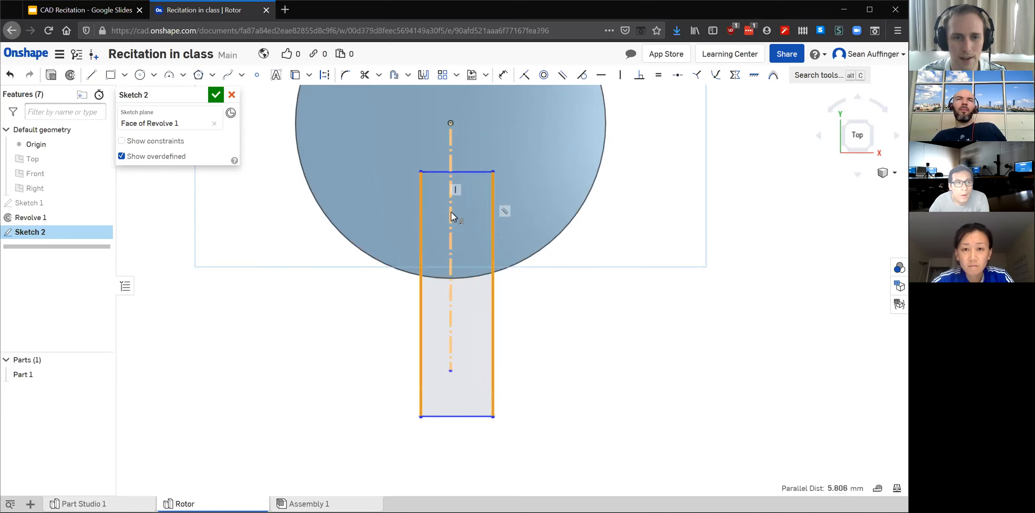
left_click(450, 212)
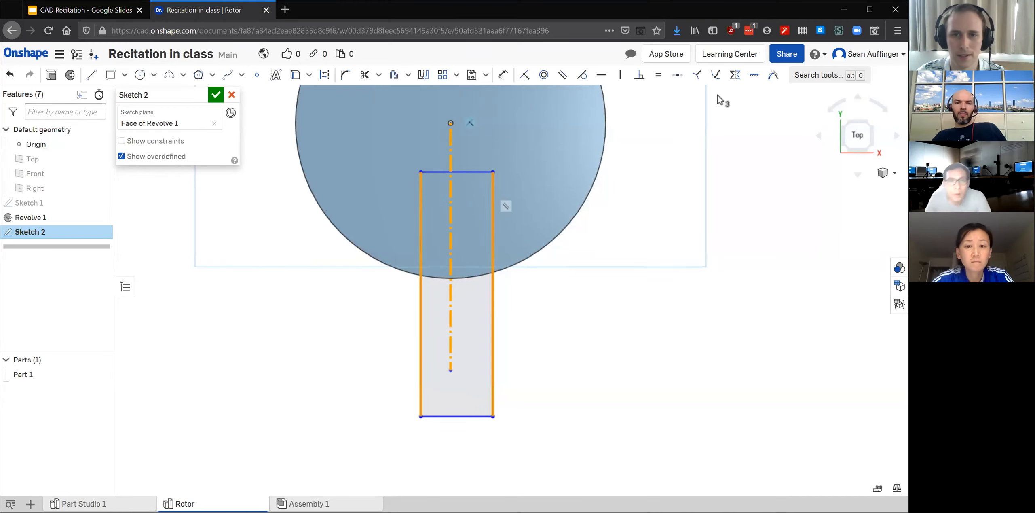
left_click(736, 76)
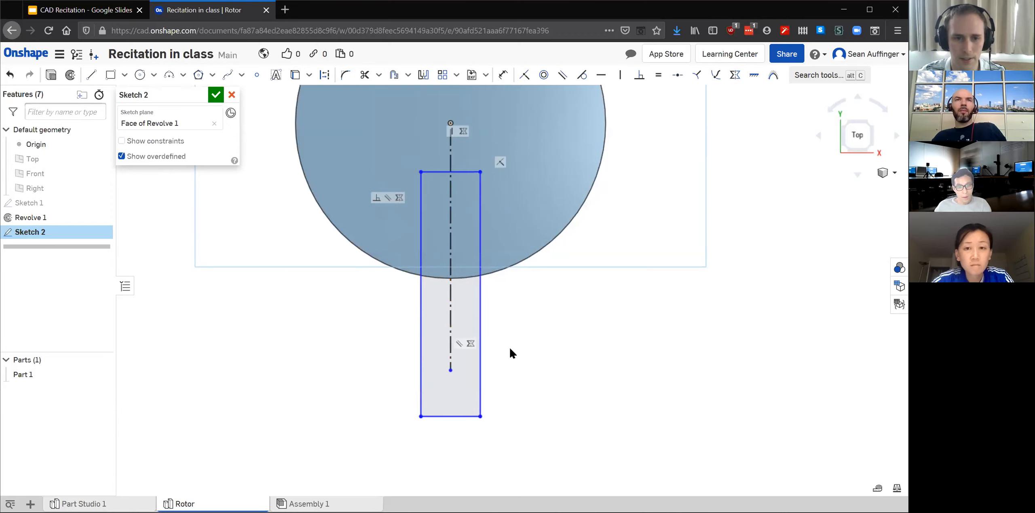
Widen the rectangle by moving its right long edge outward, testing the symmetry about the construction line.
mouse_move(481, 306)
left_mouse_down()
mouse_move(552, 310)
mouse_move(467, 307)
mouse_move(557, 319)
mouse_move(481, 314)
left_mouse_up()
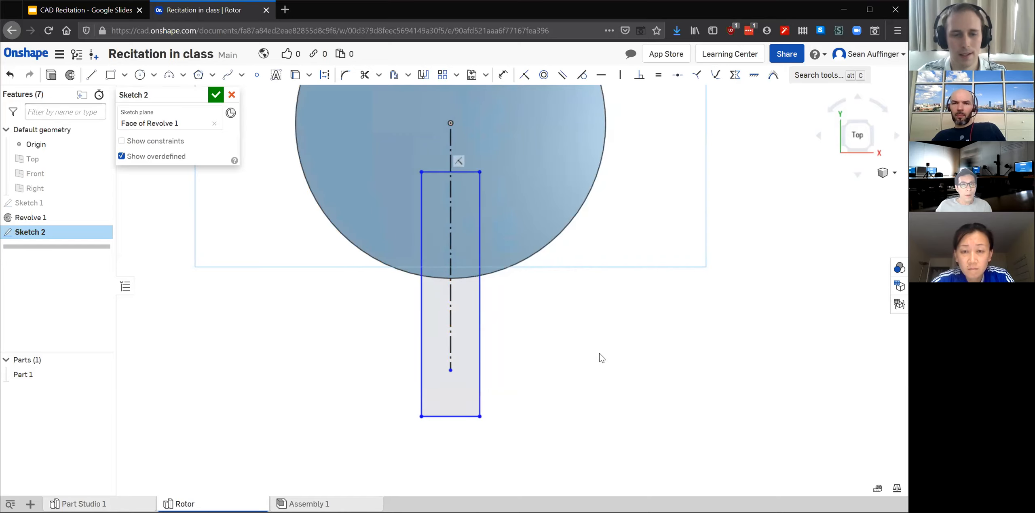
scroll(599, 386, "down", 3)
scroll(583, 388, "up", 2)
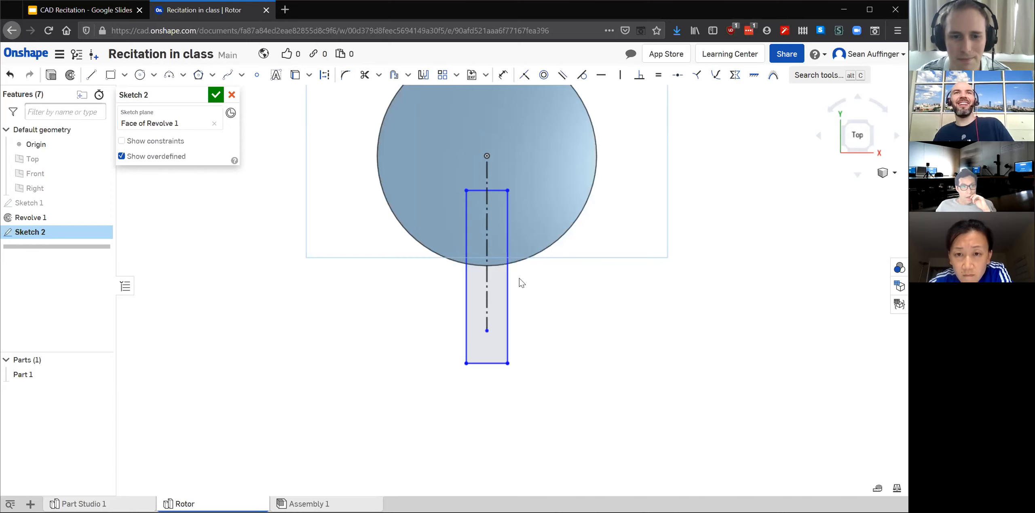
mouse_move(515, 286)
left_mouse_down()
mouse_move(563, 282)
mouse_move(516, 293)
left_mouse_up()
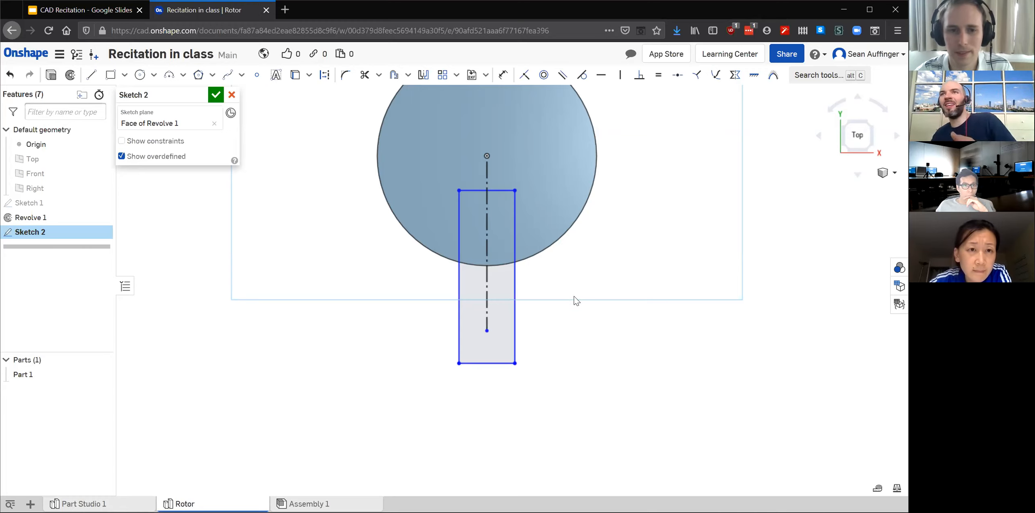
left_click(505, 228)
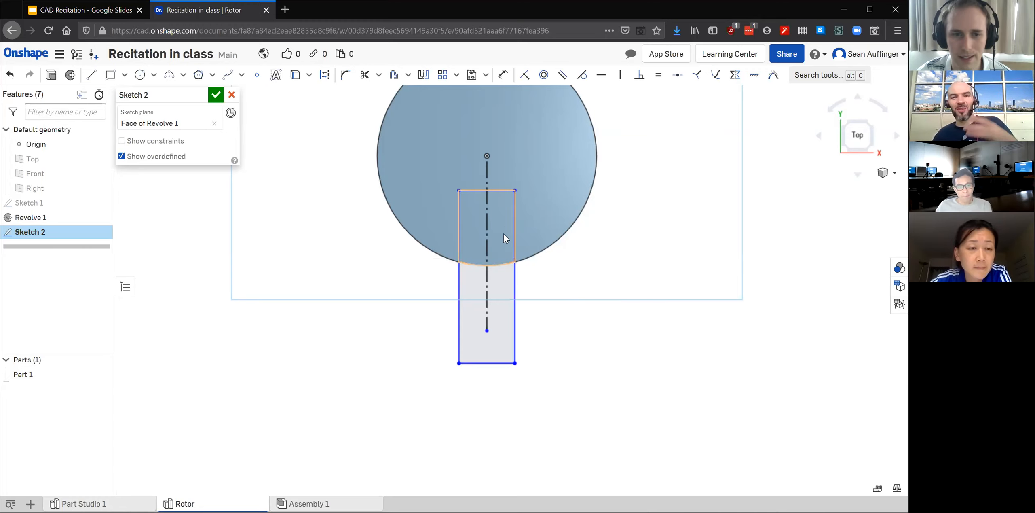
Switch the vertical centreline to regular geometry and orbit the hub to inspect the sketch regions it divides.
scroll(506, 210, "up", 2)
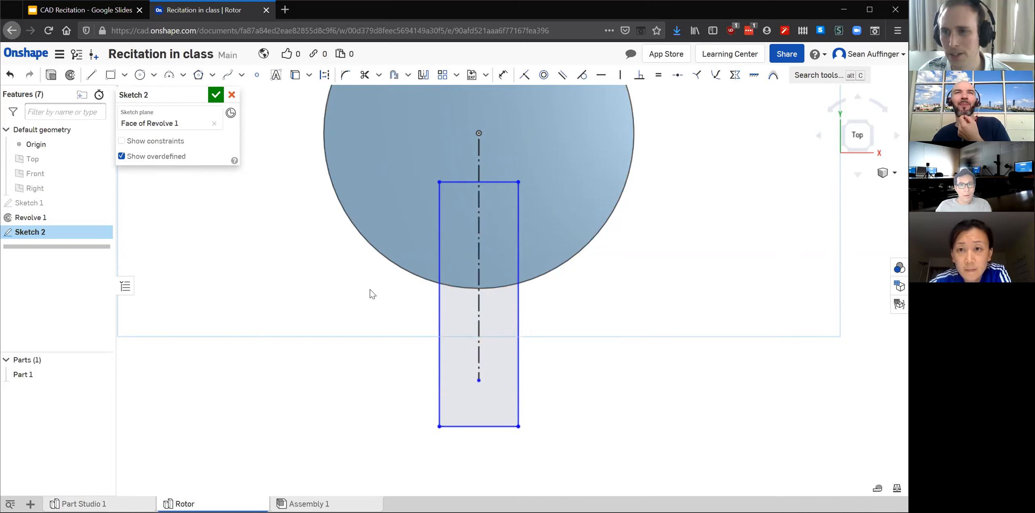
left_click(479, 235)
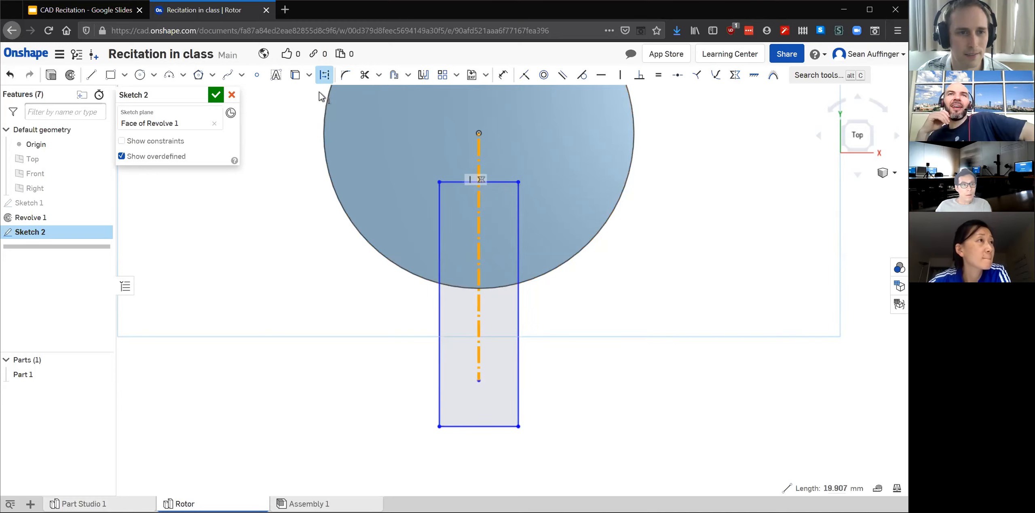
key("q")
left_click(628, 337)
right_click_drag(575, 425, 570, 372)
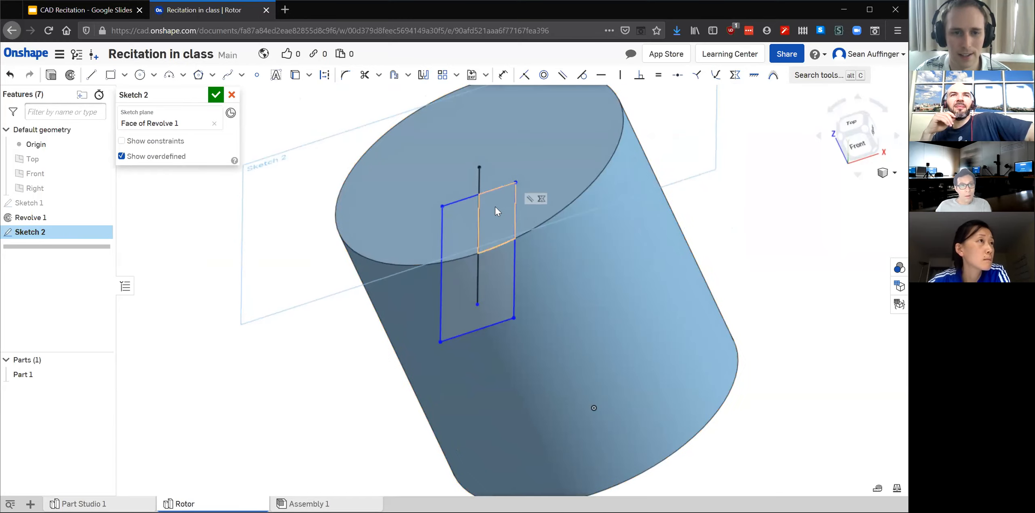
scroll(493, 211, "up", 3)
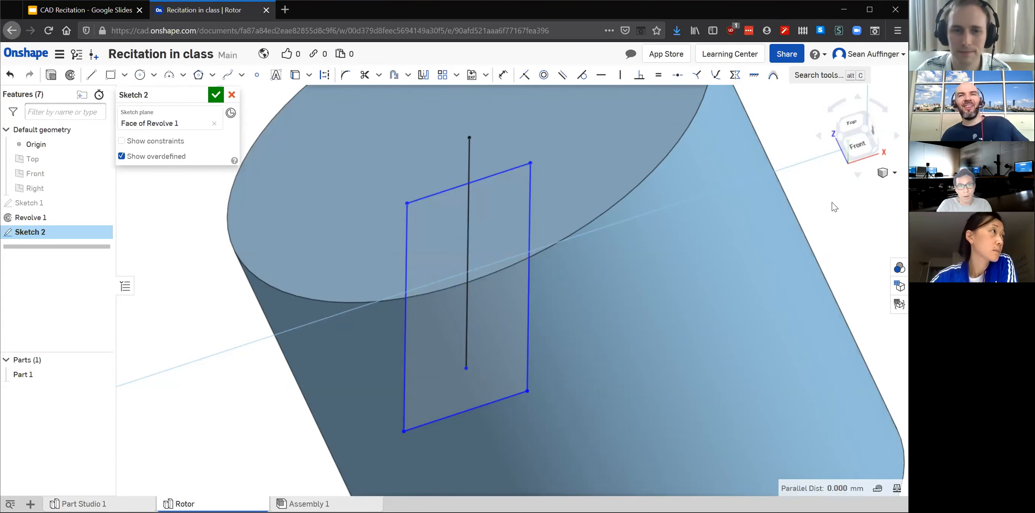
Return to the top view and turn the vertical centreline back into construction geometry.
left_click(854, 124)
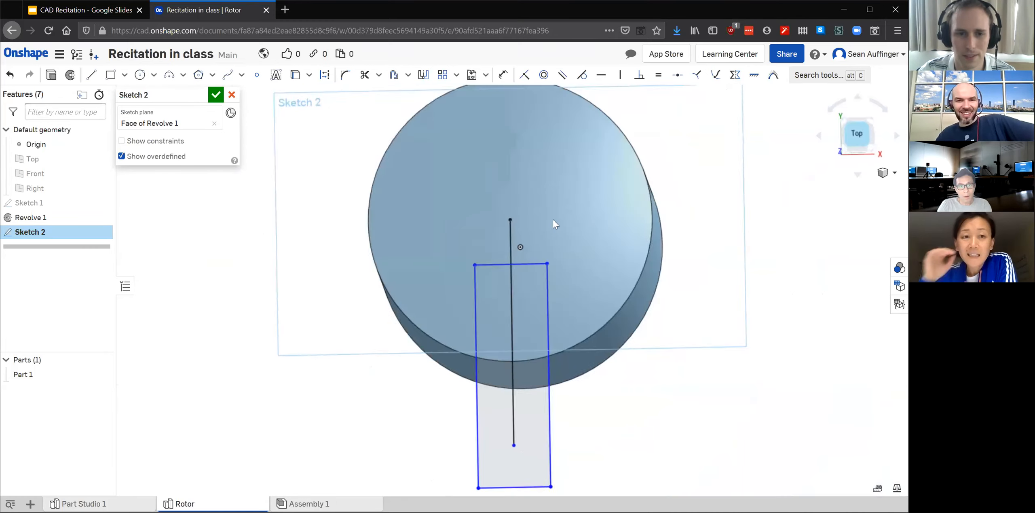
left_click(514, 246)
key("q")
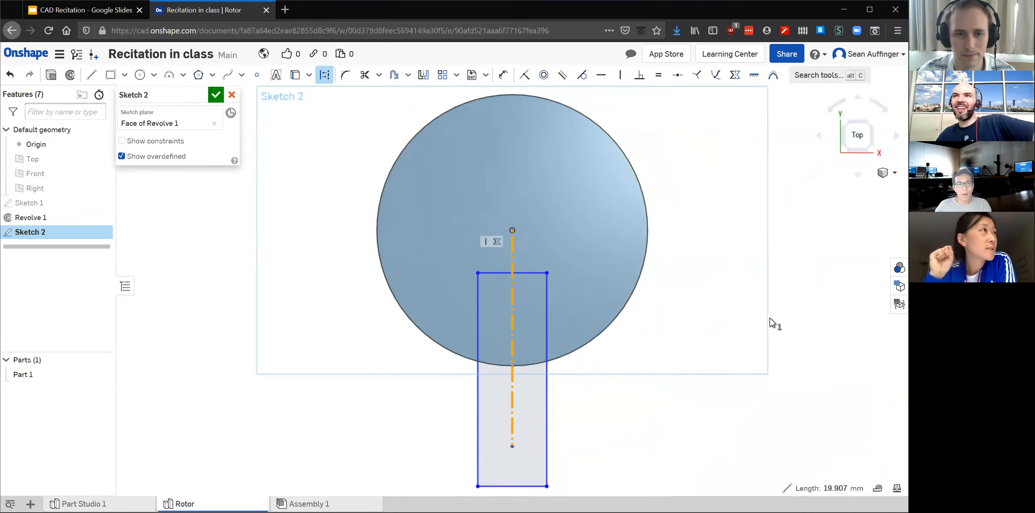
Delete the symmetric constraint on the rectangle's long edges and move the right long edge outward to test the rectangle without symmetry.
left_click(684, 347)
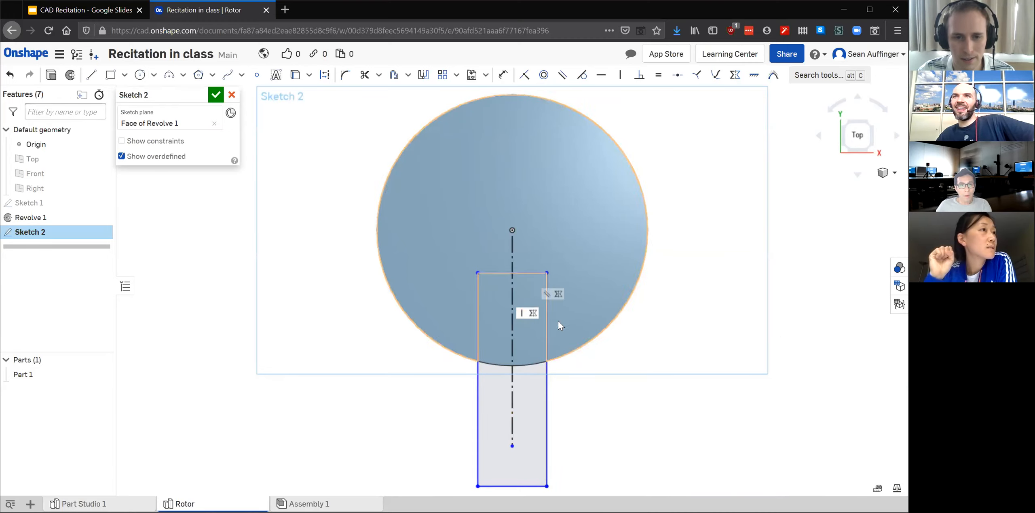
left_click(533, 313)
key("Delete")
left_click_drag(547, 301, 569, 328)
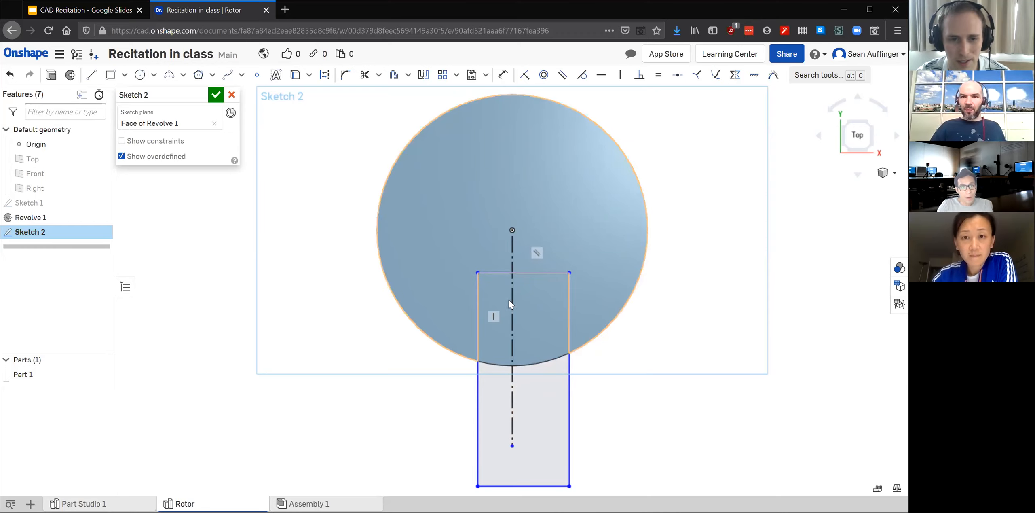
Make the rectangle's two long edges symmetric about the vertical construction line and narrow the rectangle to about 3.8 mm wide.
left_click(569, 310)
left_click(478, 308)
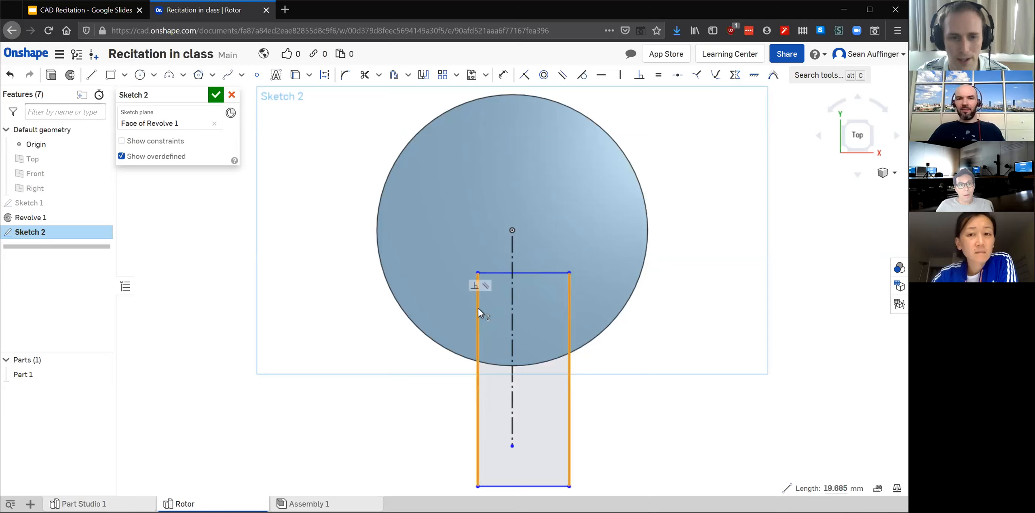
left_click(513, 300)
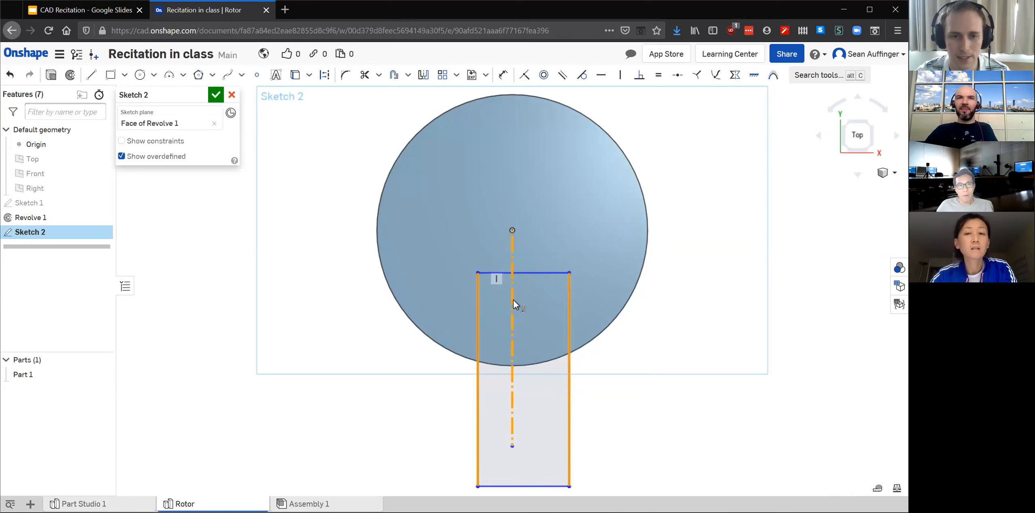
left_click(735, 77)
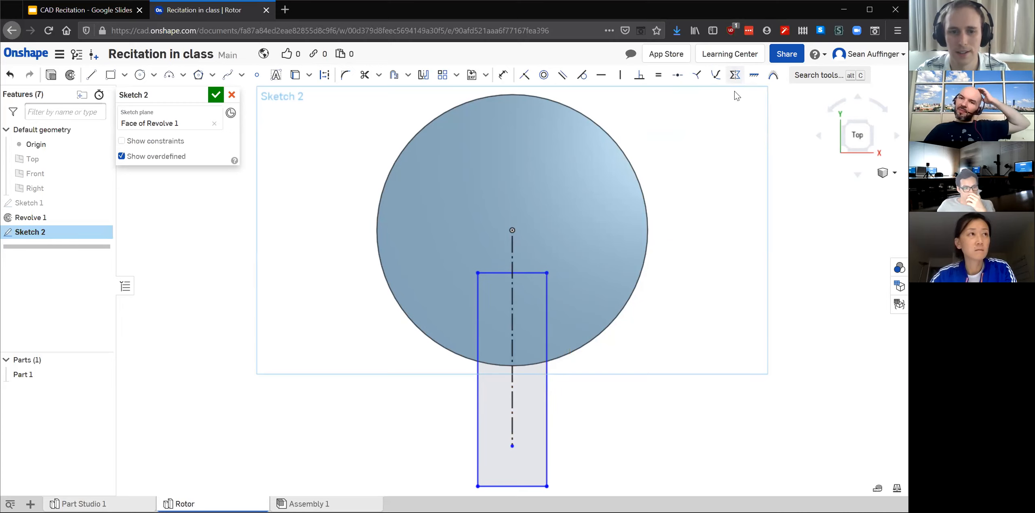
mouse_move(549, 339)
left_mouse_down()
mouse_move(622, 341)
mouse_move(533, 340)
left_mouse_up()
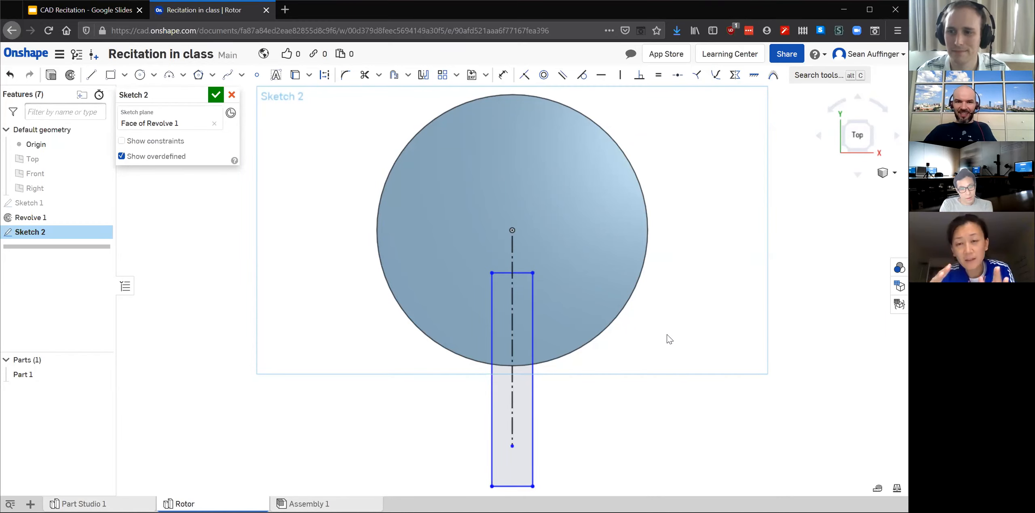
left_click(548, 336)
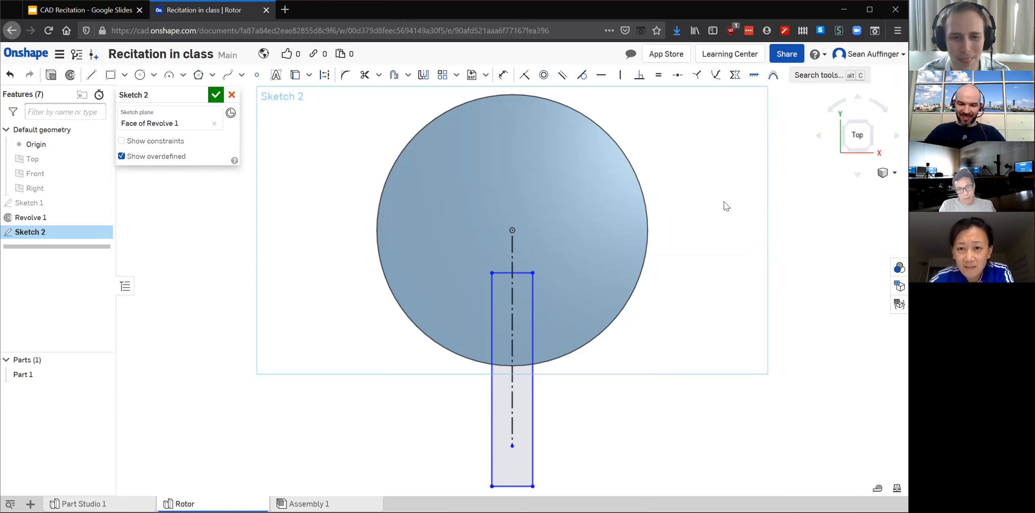
Dimension the vertical distance from the hub's centre point to the rectangle's outer short edge.
scroll(716, 243, "down", 2)
scroll(696, 167, "down", 2)
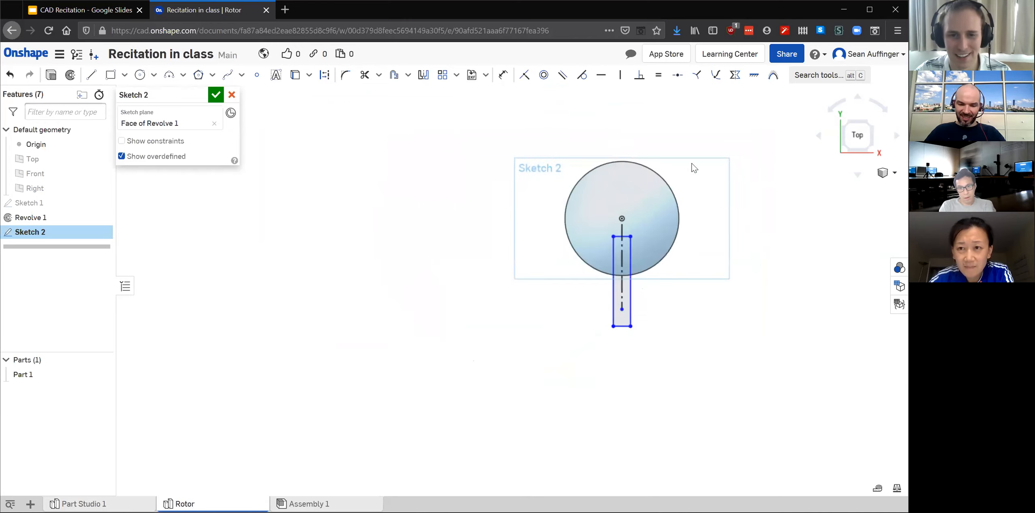
scroll(692, 313, "up", 2)
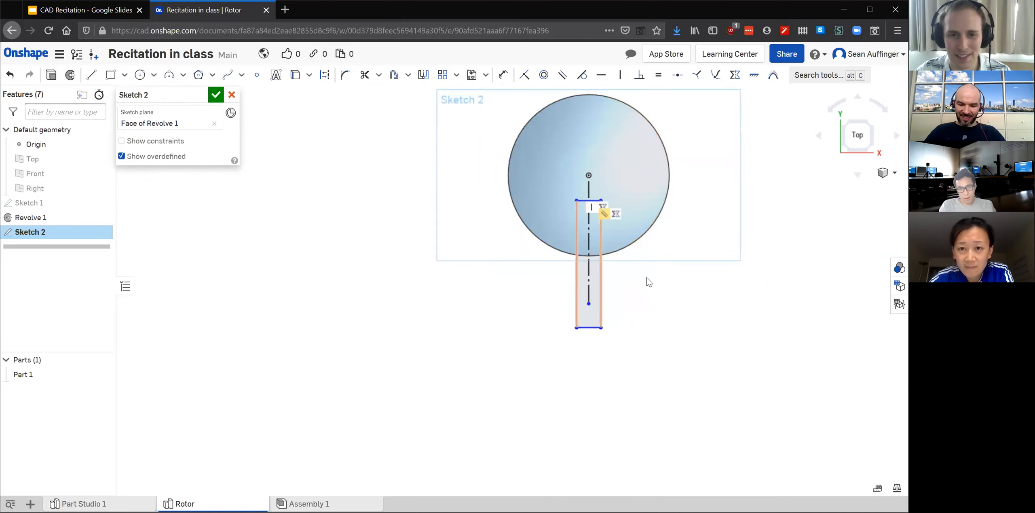
scroll(644, 332, "up", 2)
scroll(643, 251, "down", 2)
scroll(613, 162, "up", 1)
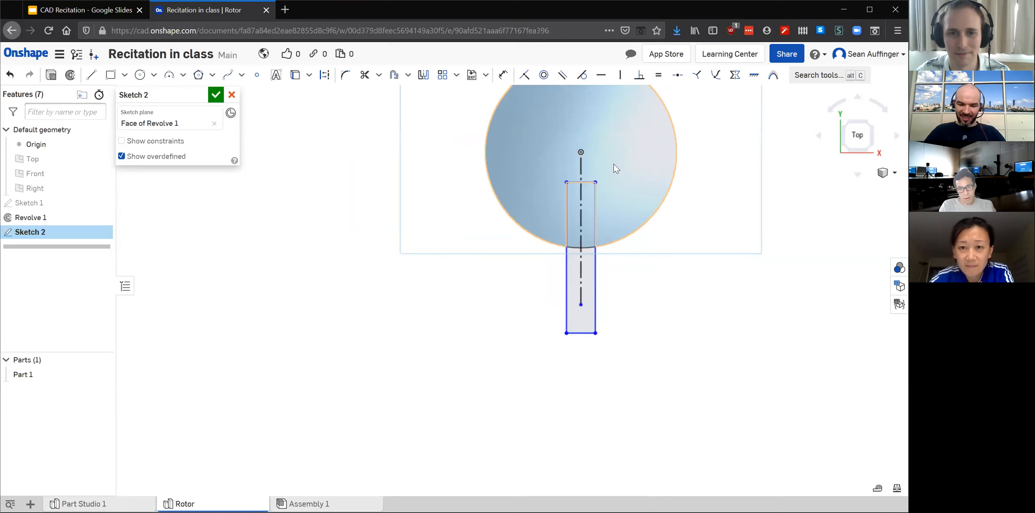
left_click(583, 333)
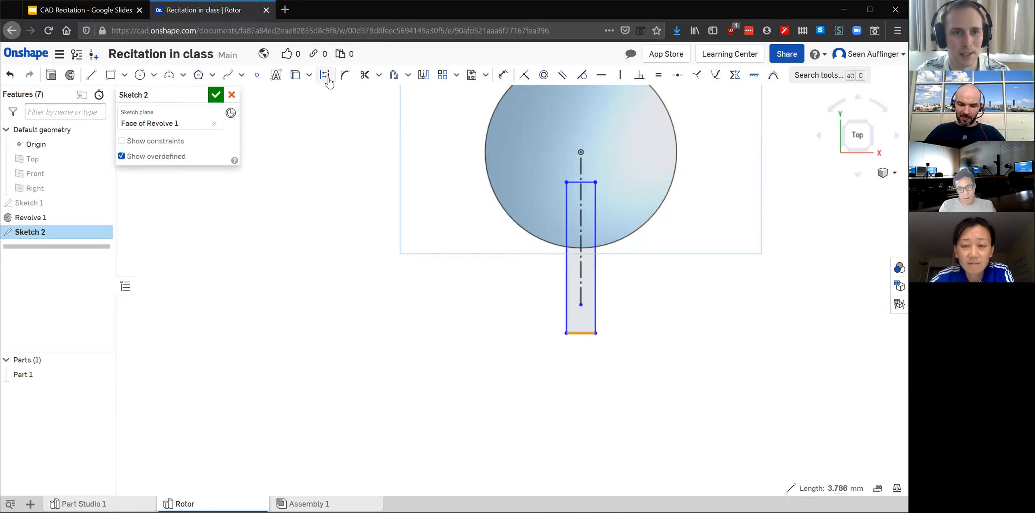
left_click(504, 75)
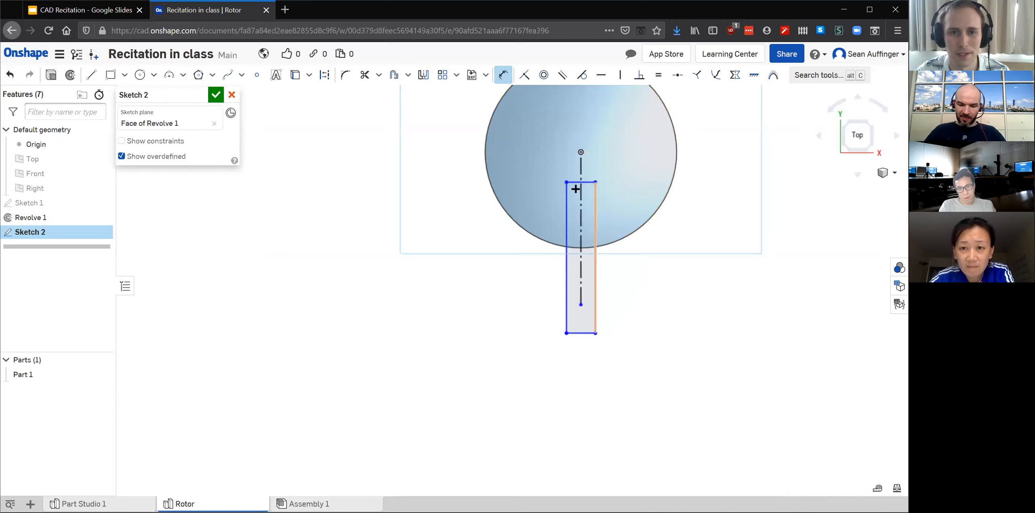
left_click(581, 152)
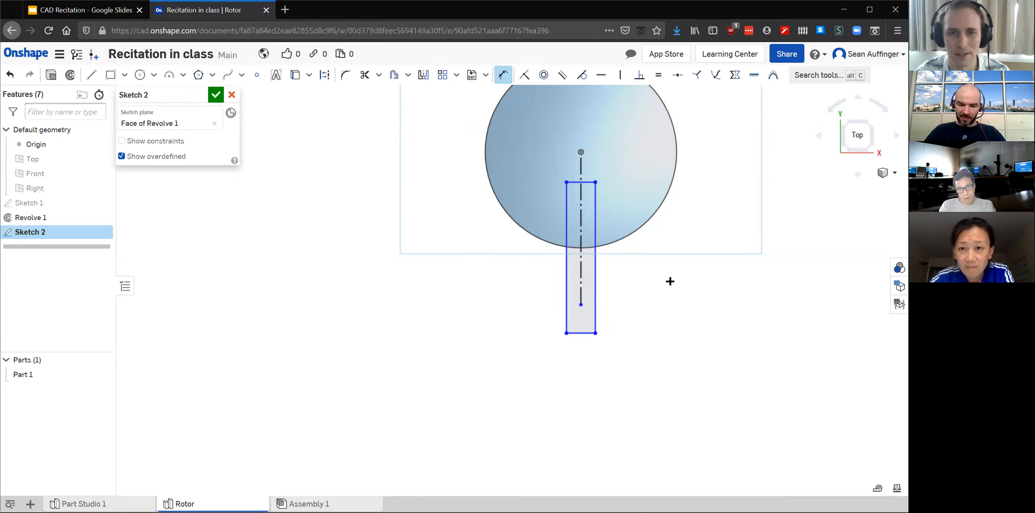
left_click(586, 332)
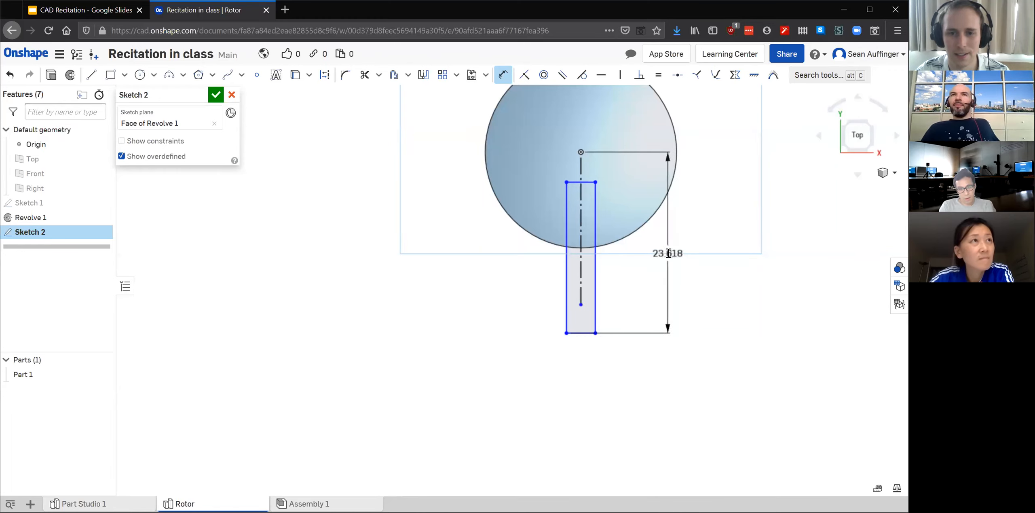
left_click(668, 252)
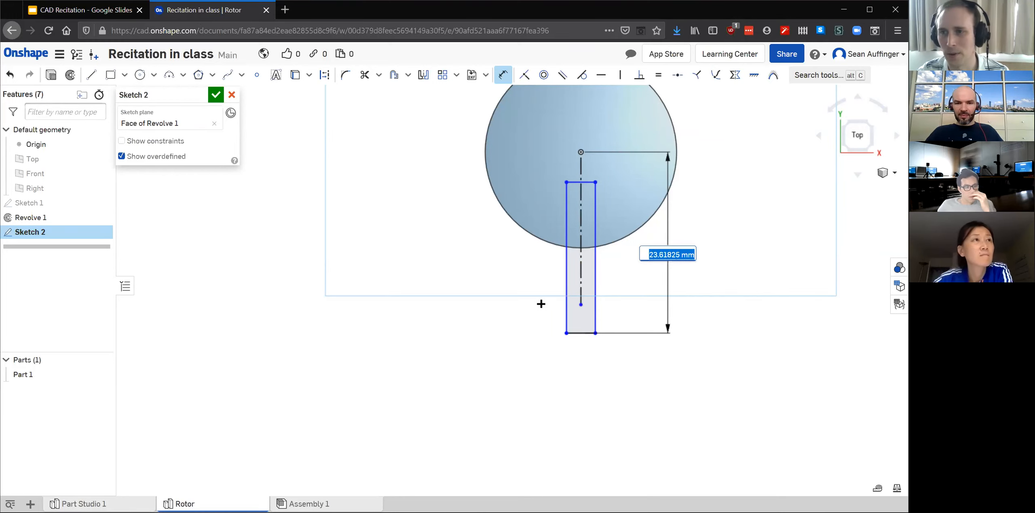
Measure the housing's circular hole in Part Studio 1 and return to the Rotor sketch.
left_click(84, 504)
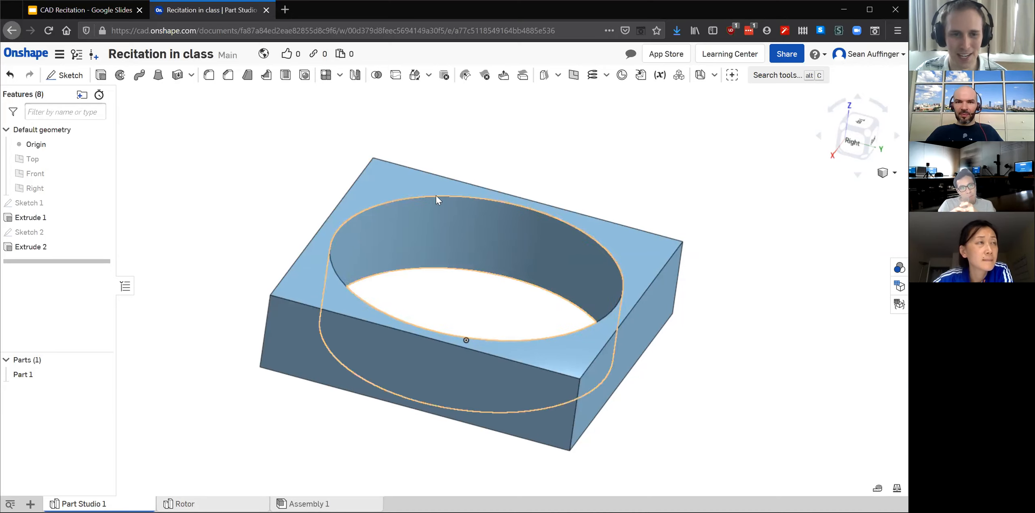
left_click(878, 490)
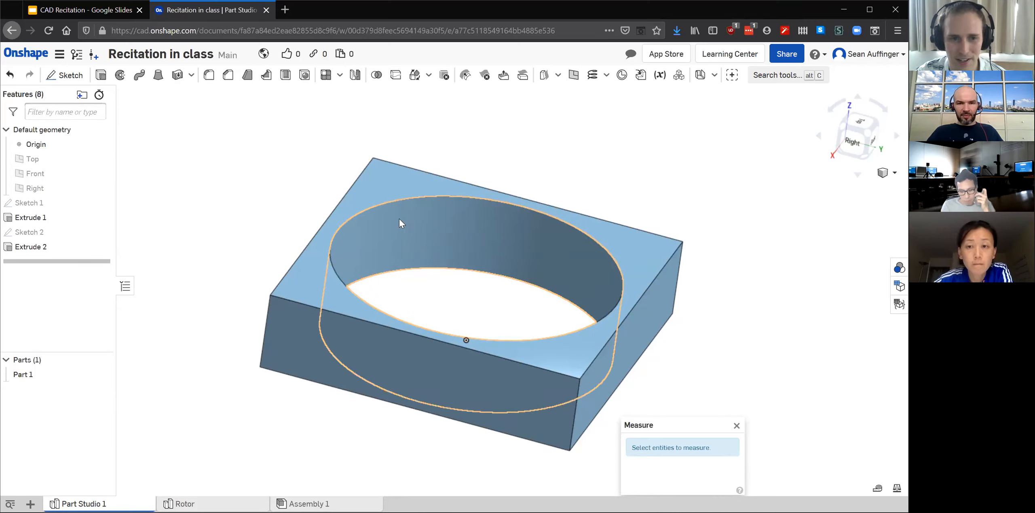
left_click(424, 227)
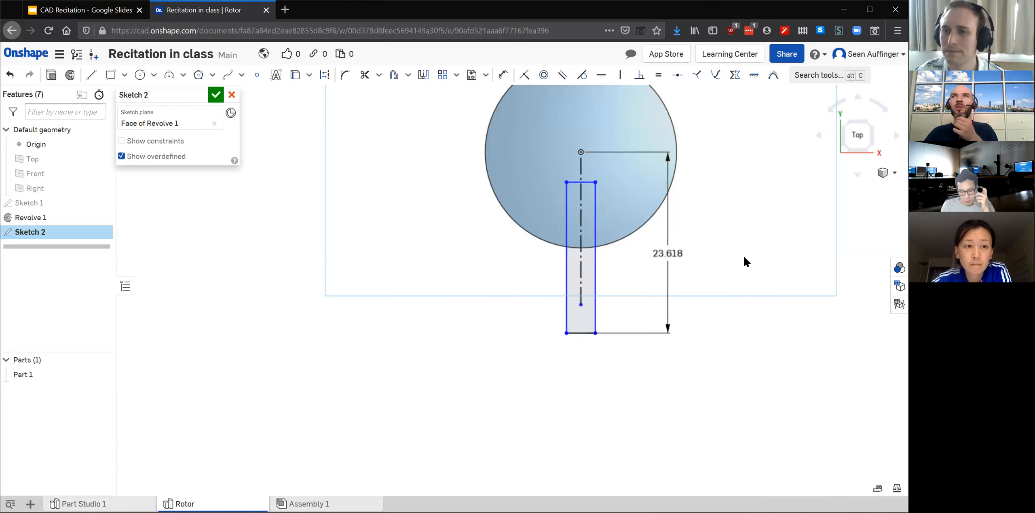
left_click(83, 504)
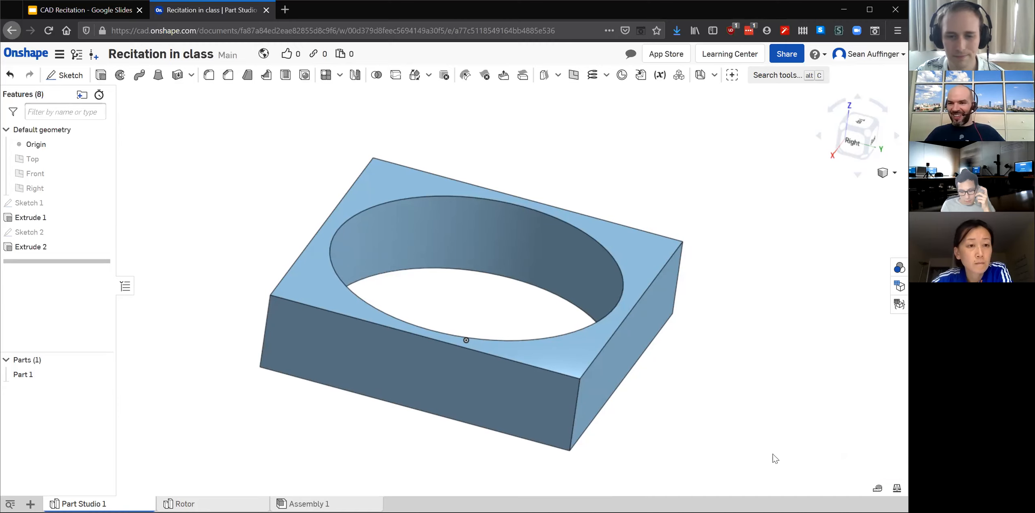
left_click(185, 504)
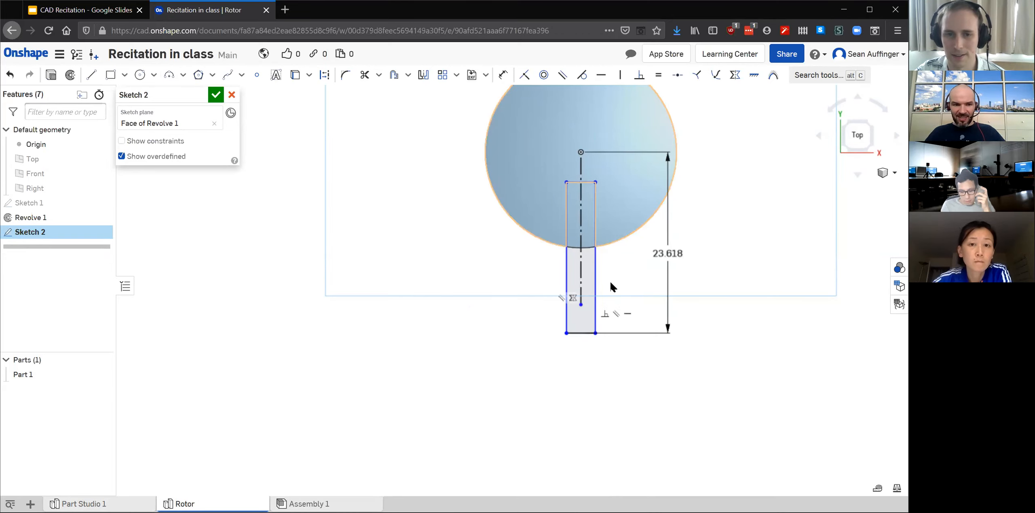
Set the distance from the hub's centre to the rectangle's outer short edge to 44 mm.
left_click(665, 253)
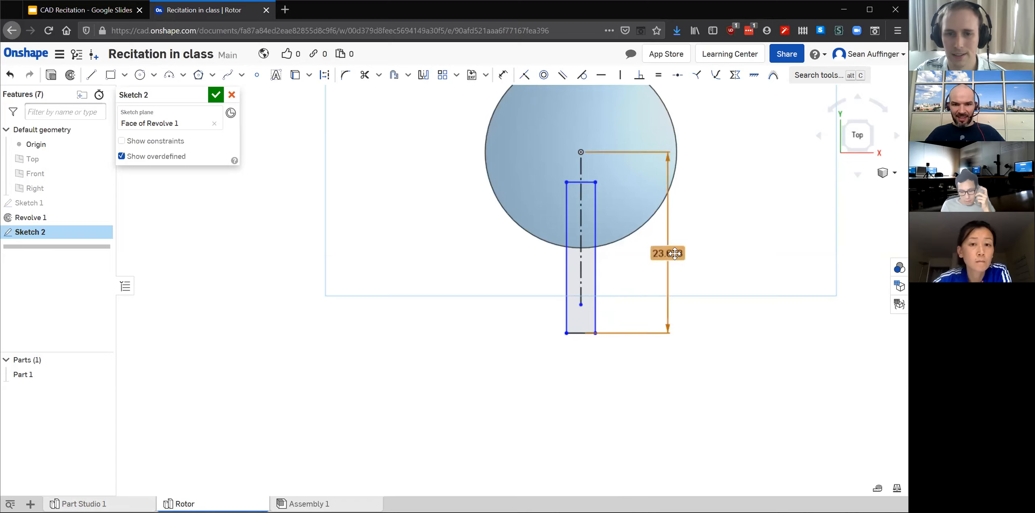
double_click(673, 253)
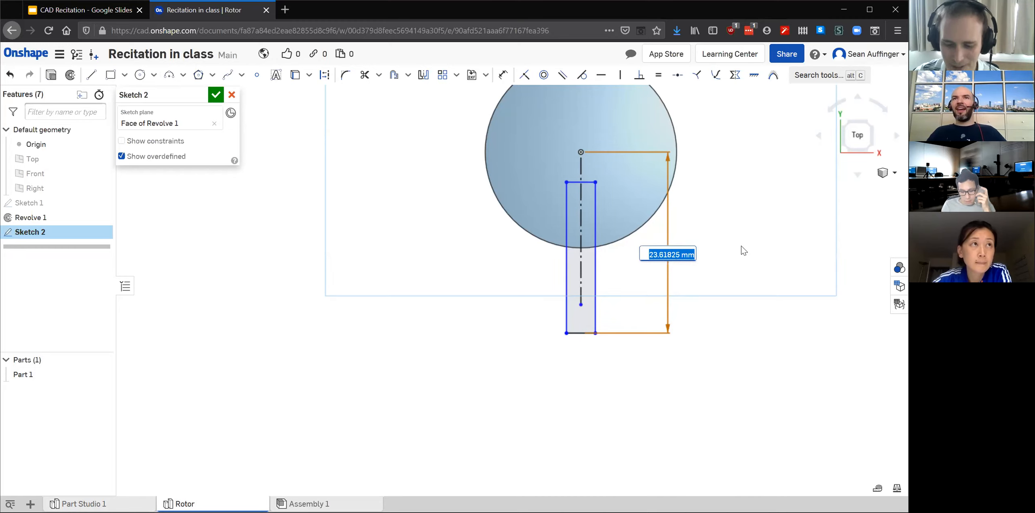
type("44")
key("Return")
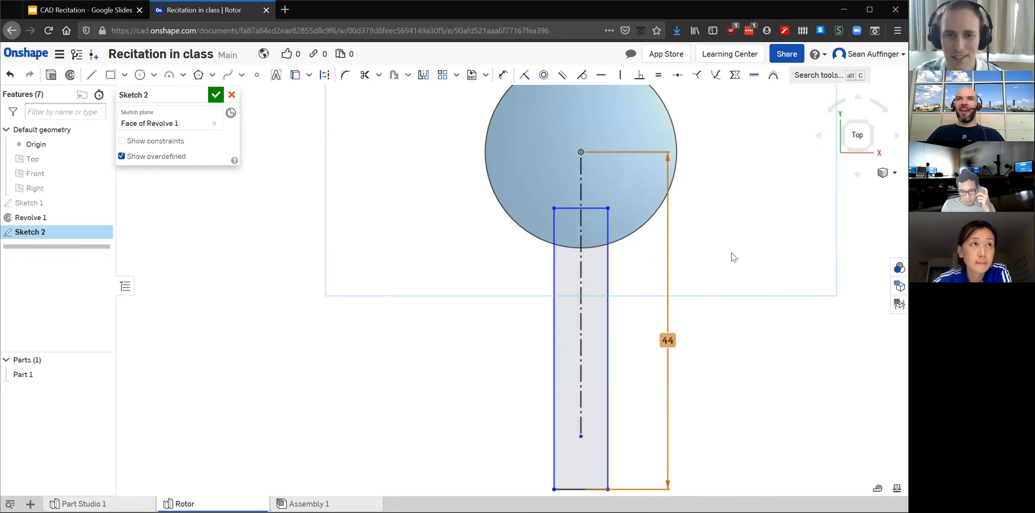
Dimension the distance between the rectangle's two long edges as 1 mm.
scroll(723, 222, "down", 2)
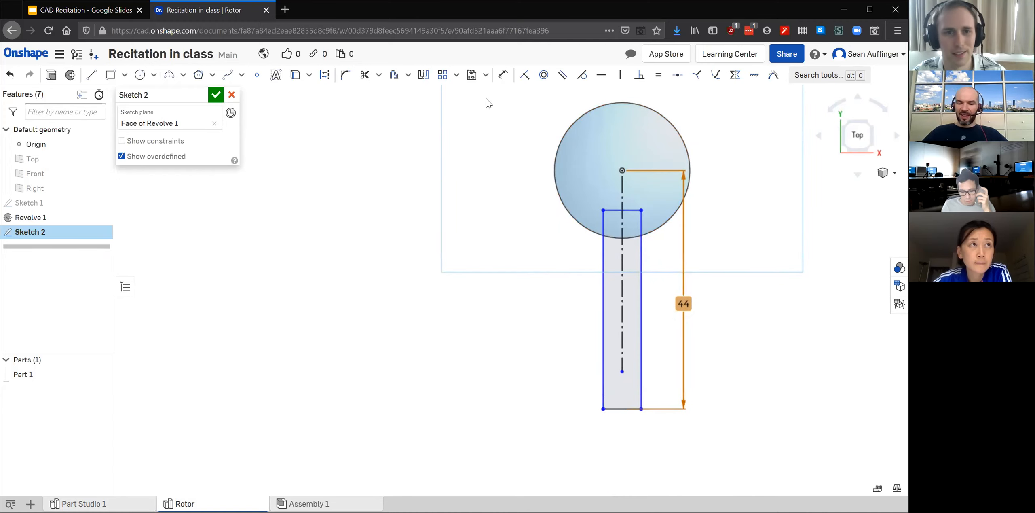
left_click(504, 75)
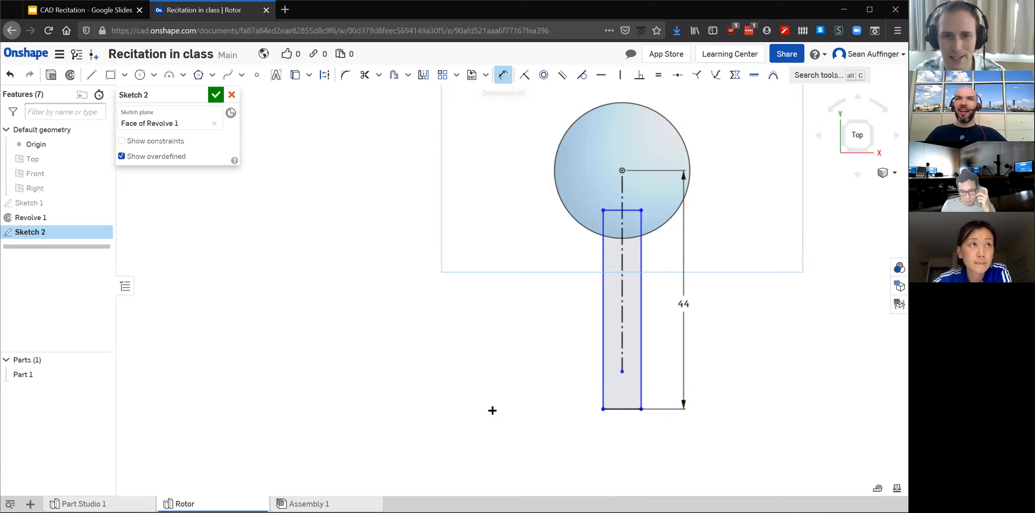
left_click(602, 332)
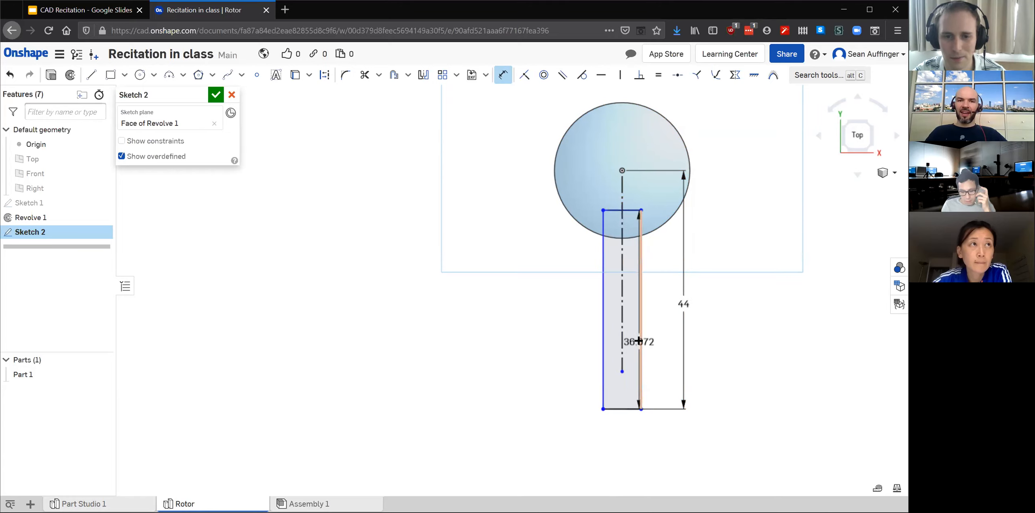
left_click(640, 341)
left_click(620, 442)
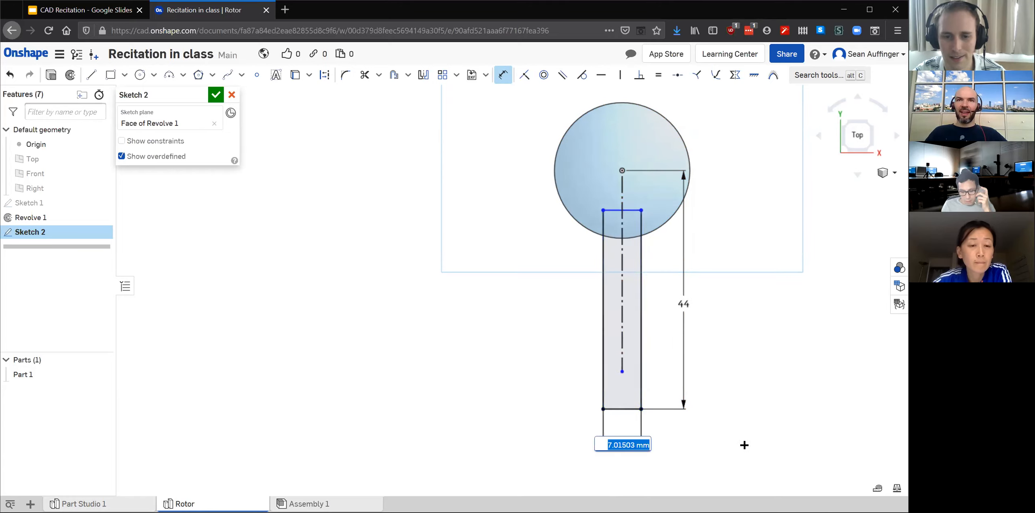
type("1")
key("Return")
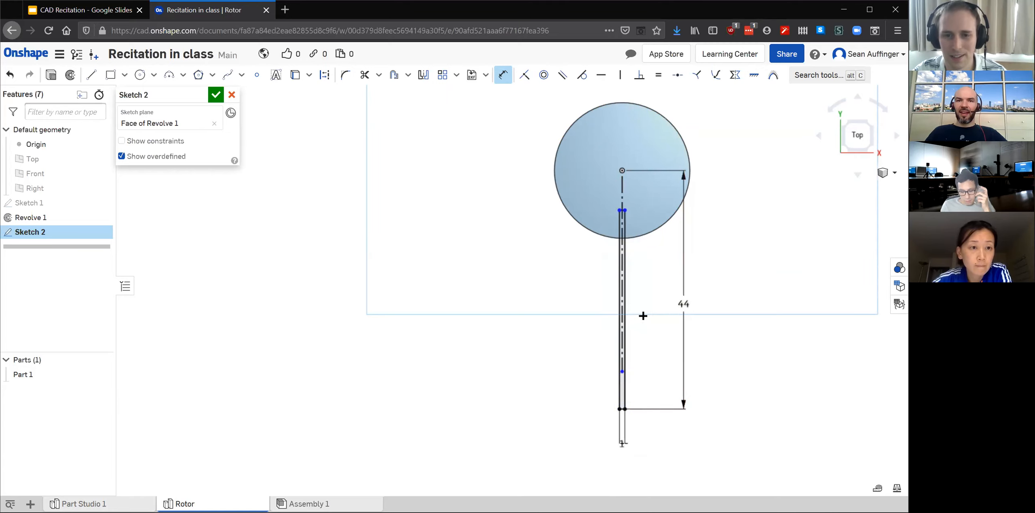
Try moving the construction line's lower endpoint inside the narrow rectangle, undo the change, and inspect the blade's inner end.
scroll(643, 343, "up", 2)
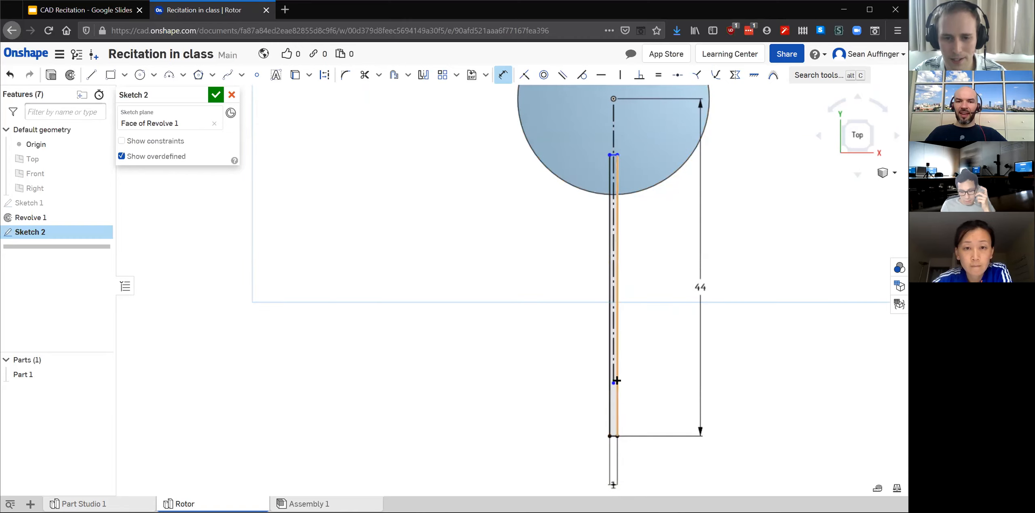
key("Escape")
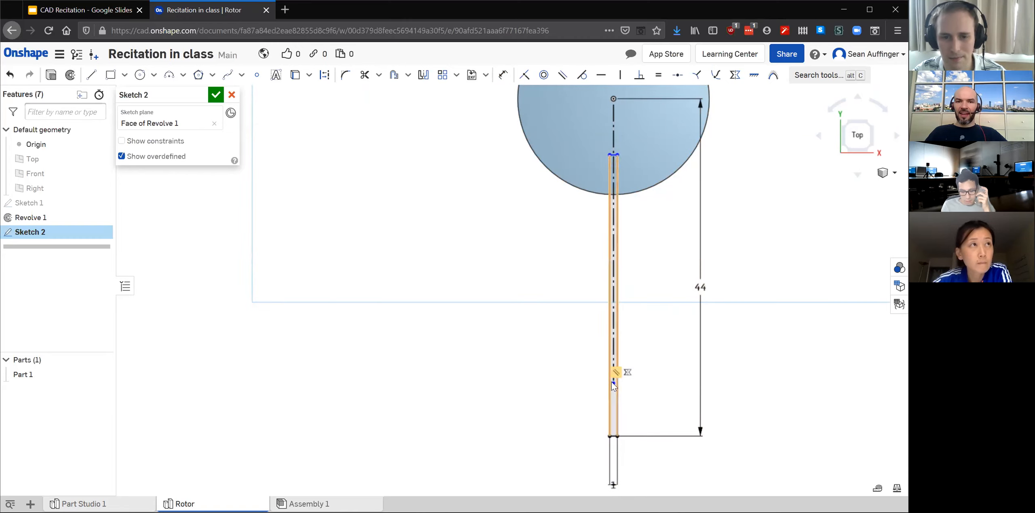
key("ctrl+z")
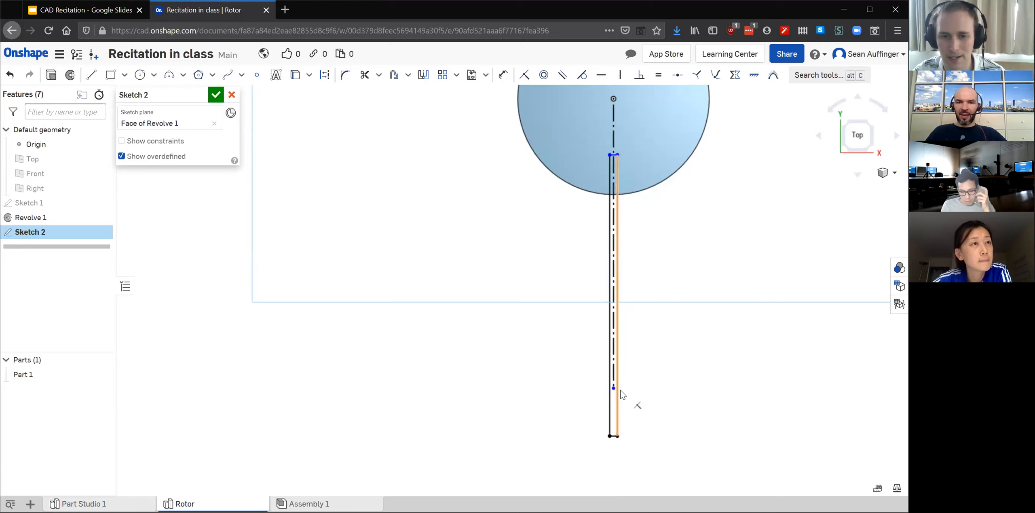
key("ctrl+y")
scroll(621, 150, "up", 3)
scroll(620, 148, "up", 1)
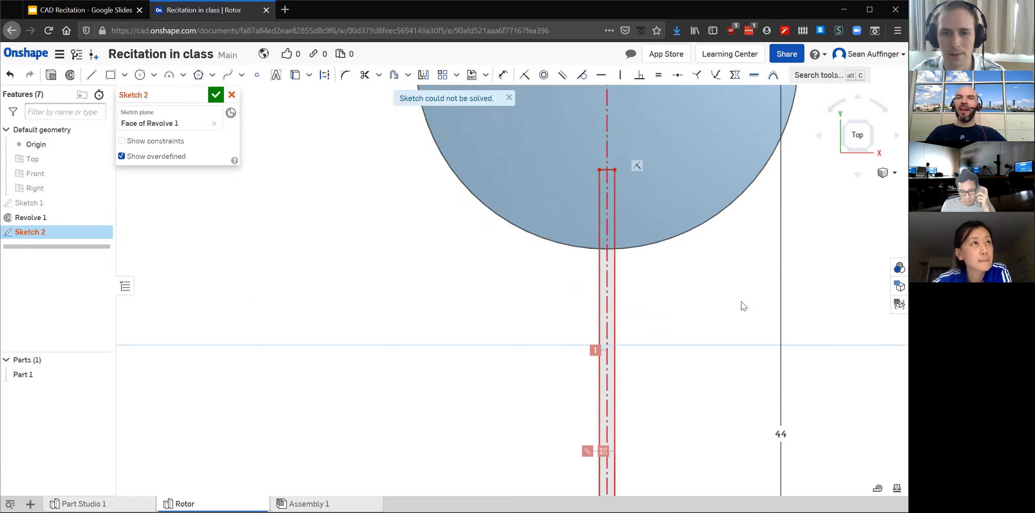
scroll(489, 279, "down", 5)
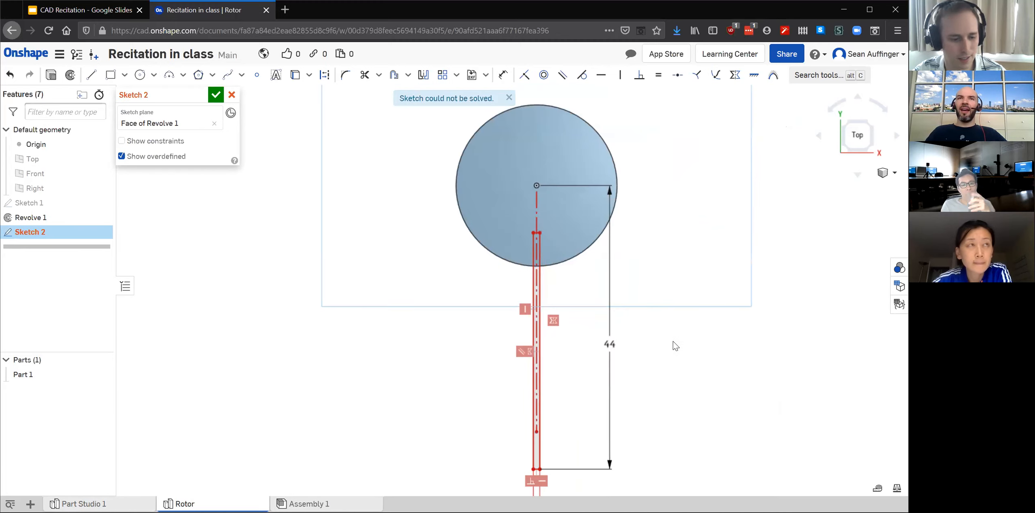
key("ctrl+z")
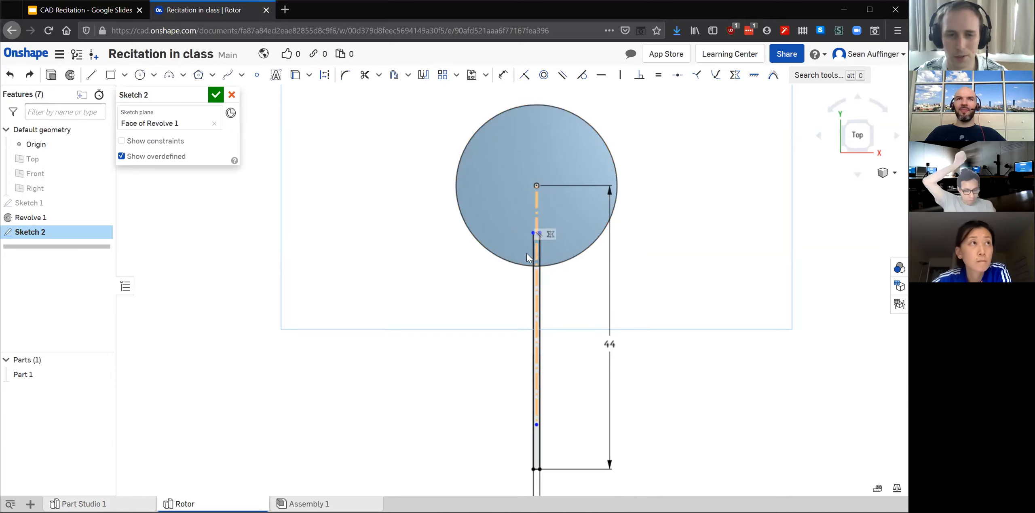
scroll(542, 239, "up", 5)
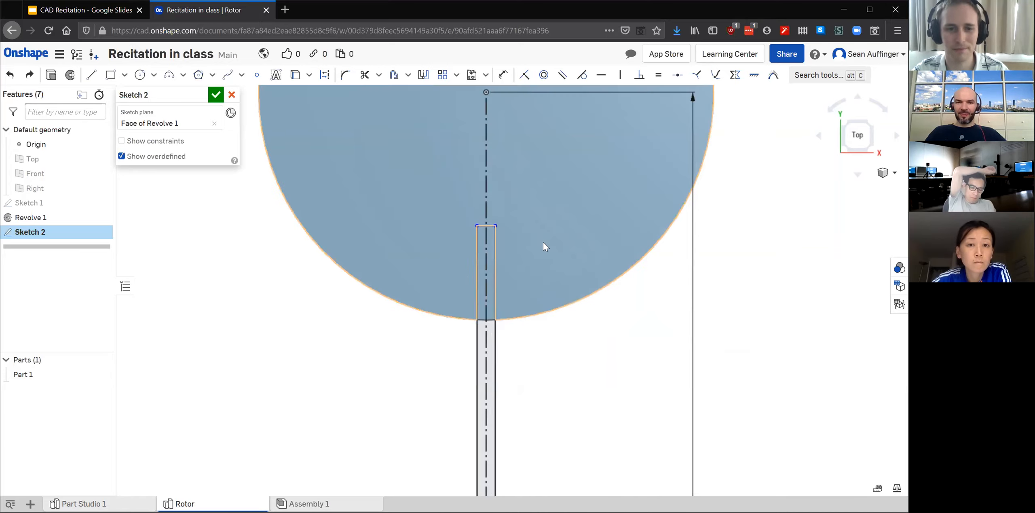
Test the rectangle's free inner short edge by moving it beyond the hub's rim, and place it inside the hub near its centre.
left_click(495, 226)
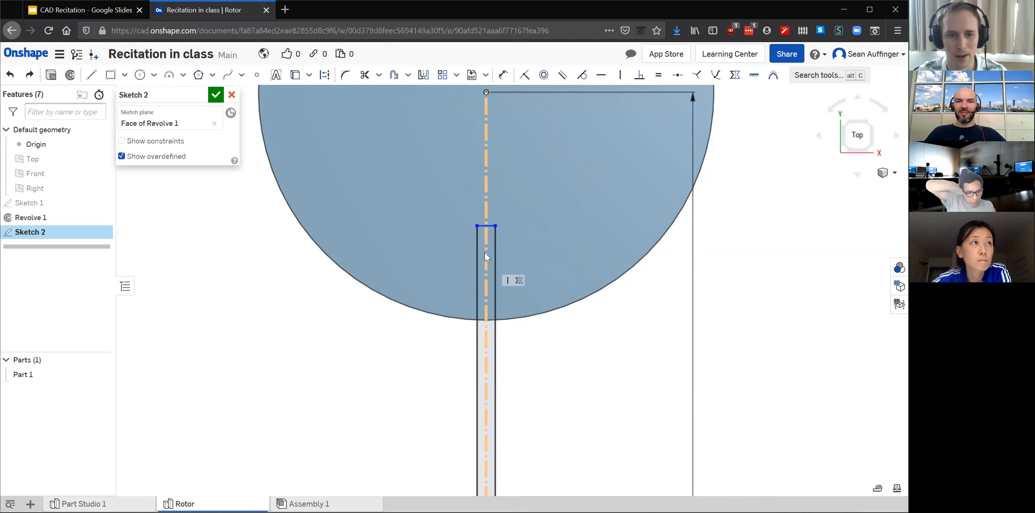
scroll(746, 224, "down", 5)
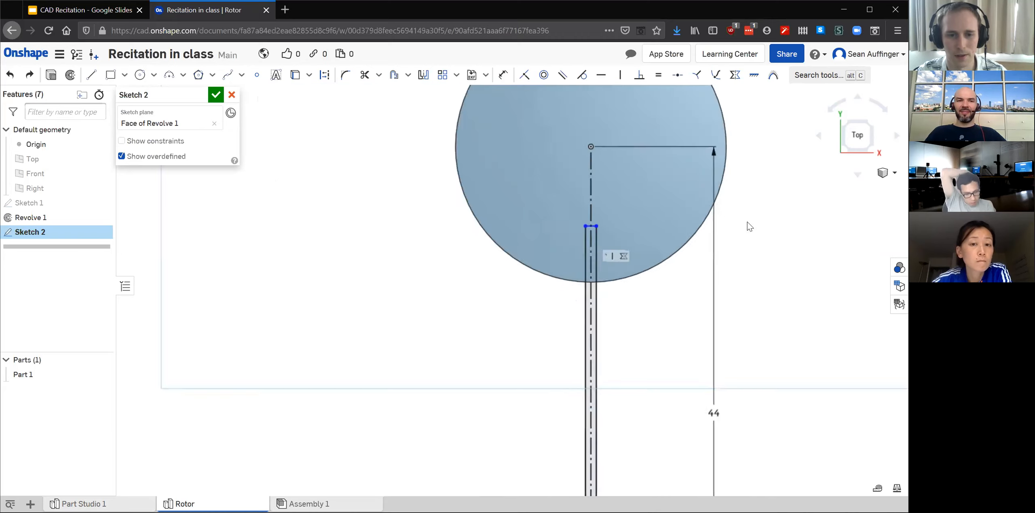
scroll(660, 287, "up", 4)
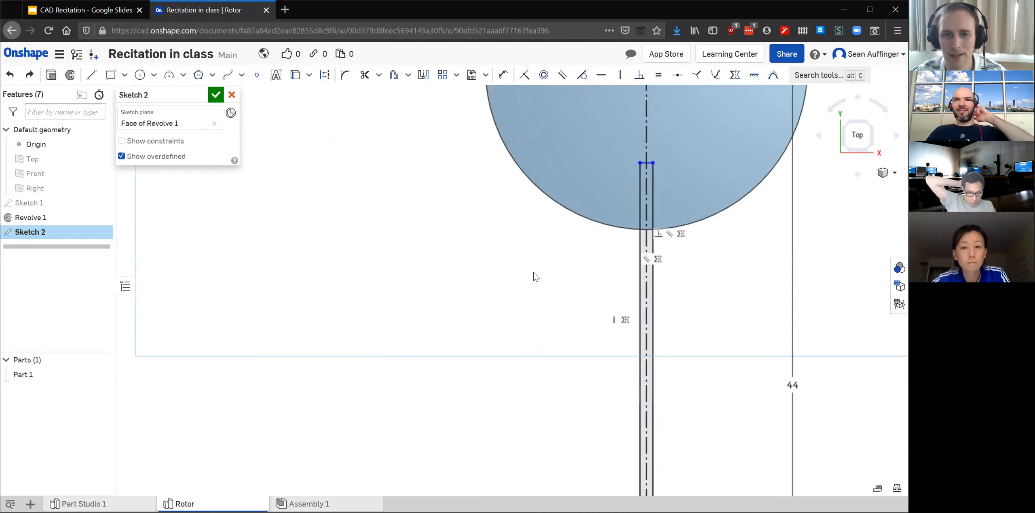
scroll(612, 221, "up", 3)
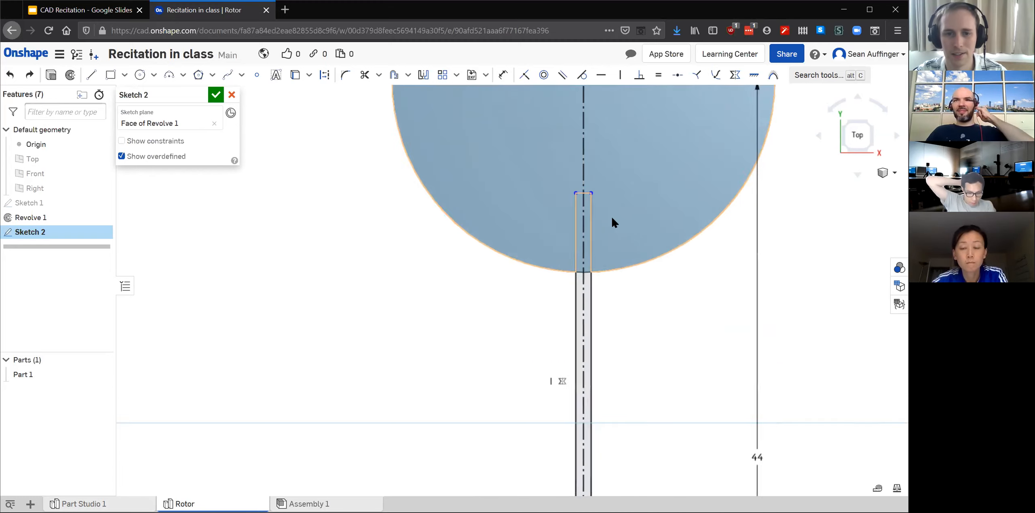
left_click(577, 188)
mouse_move(581, 192)
left_mouse_down()
mouse_move(585, 309)
mouse_move(577, 177)
mouse_move(583, 186)
left_mouse_up()
scroll(531, 325, "down", 3)
left_click(559, 284)
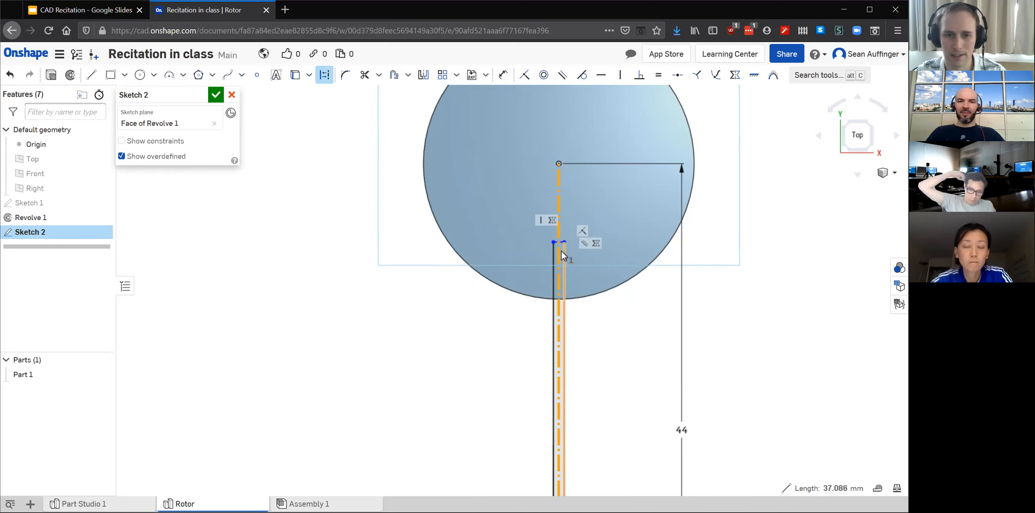
scroll(561, 243, "up", 3)
left_click_drag(560, 239, 562, 345)
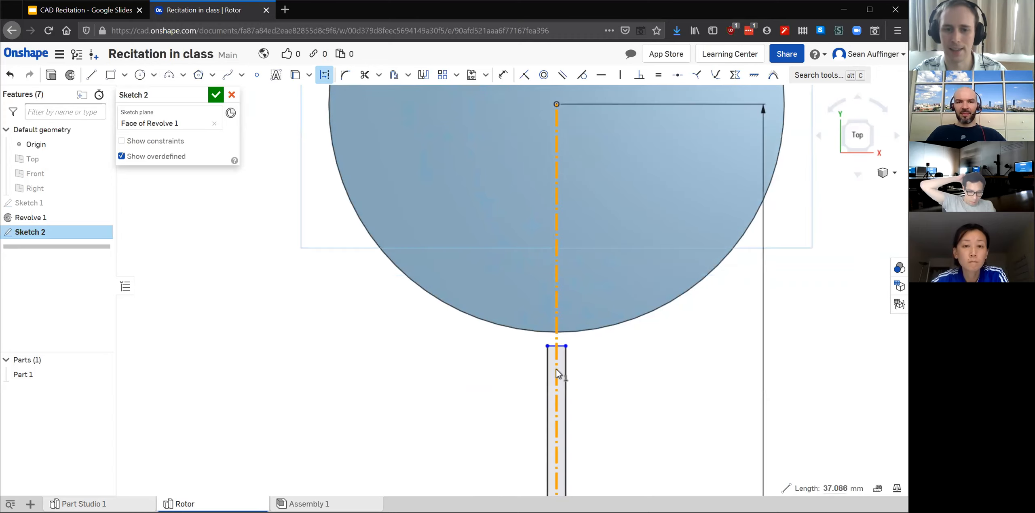
left_click_drag(563, 346, 562, 135)
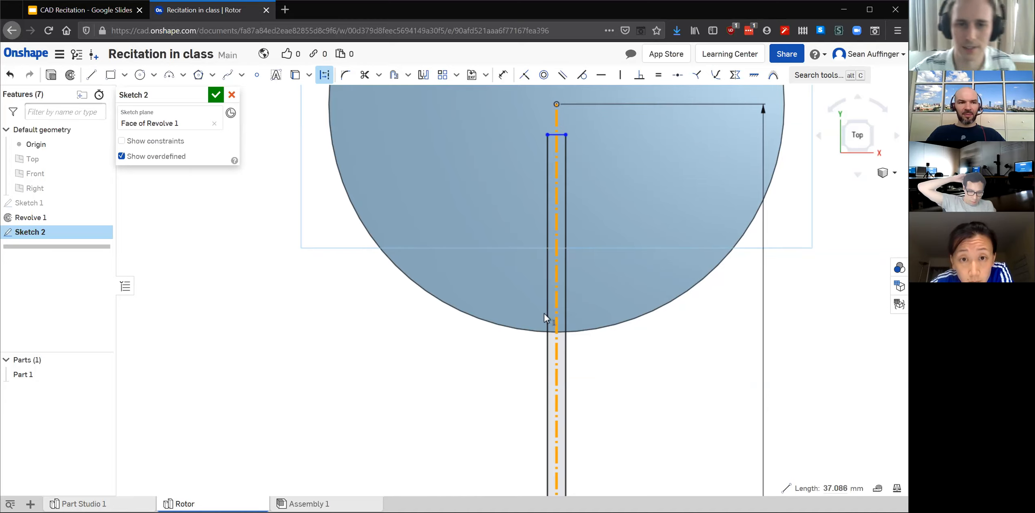
Check the whole blade rectangle with its dimensions and finish the sketch.
scroll(691, 285, "down", 5)
scroll(513, 178, "down", 3)
scroll(760, 338, "up", 3)
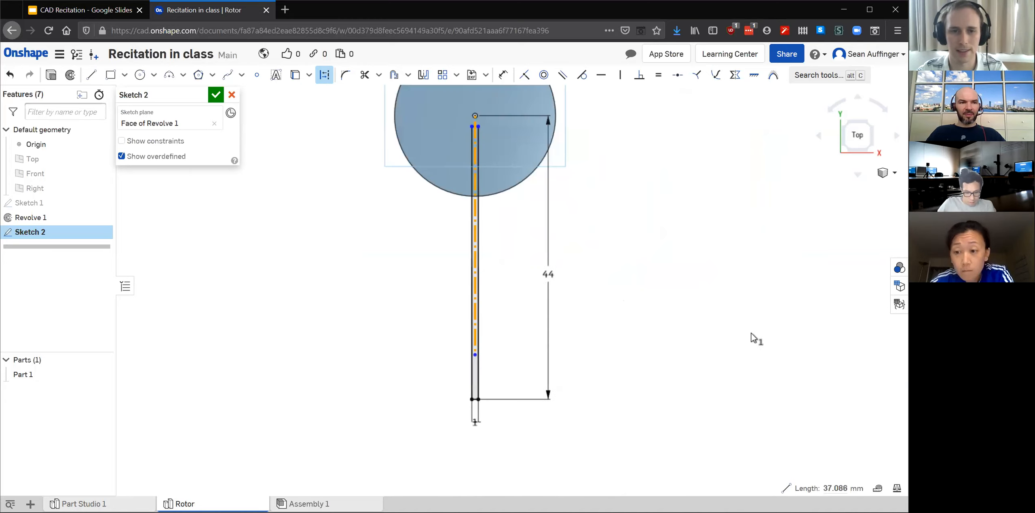
scroll(711, 268, "down", 2)
scroll(625, 283, "down", 2)
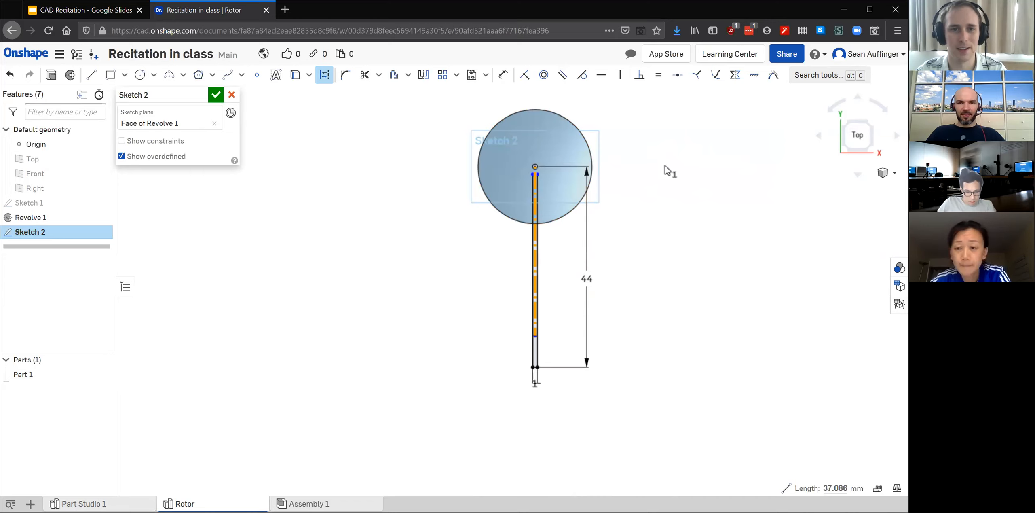
scroll(655, 162, "up", 2)
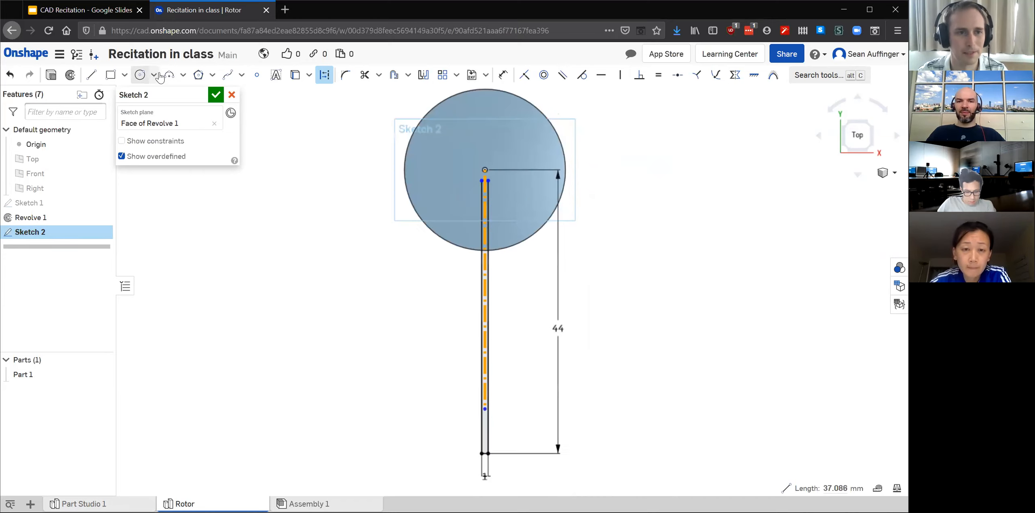
left_click(216, 95)
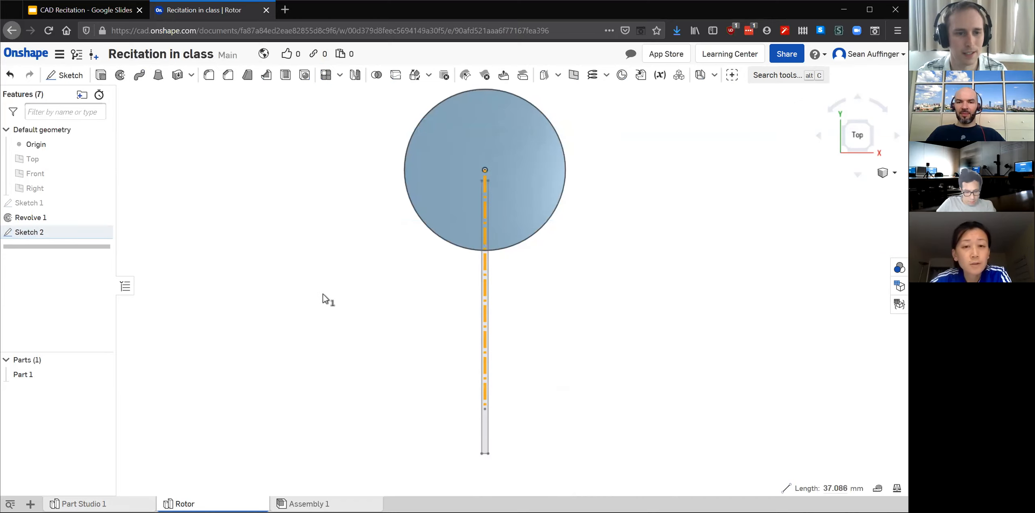
Start a solid extrusion of the blade rectangle's region that lies outside the hub.
right_click_drag(385, 359, 374, 331)
left_click(388, 353)
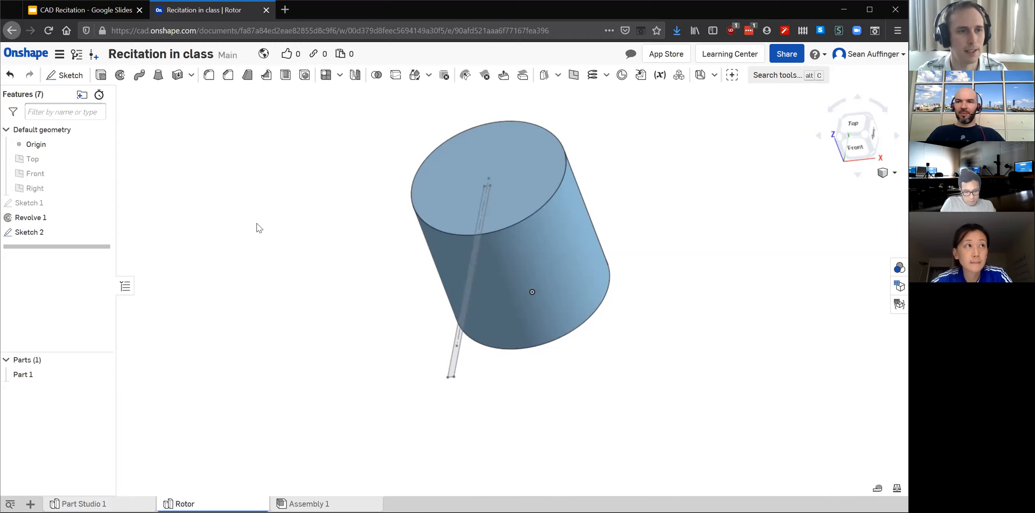
left_click(101, 75)
scroll(392, 306, "up", 3)
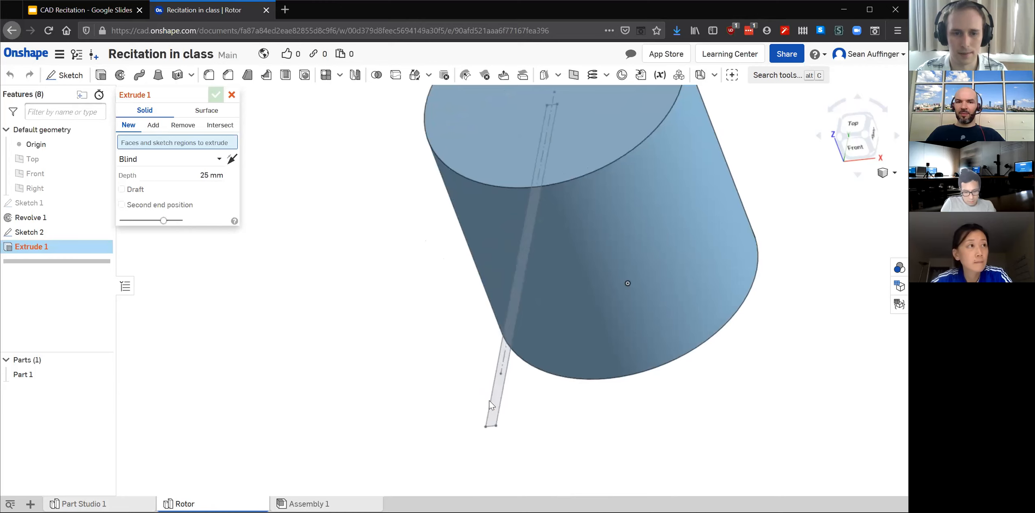
left_click(496, 399)
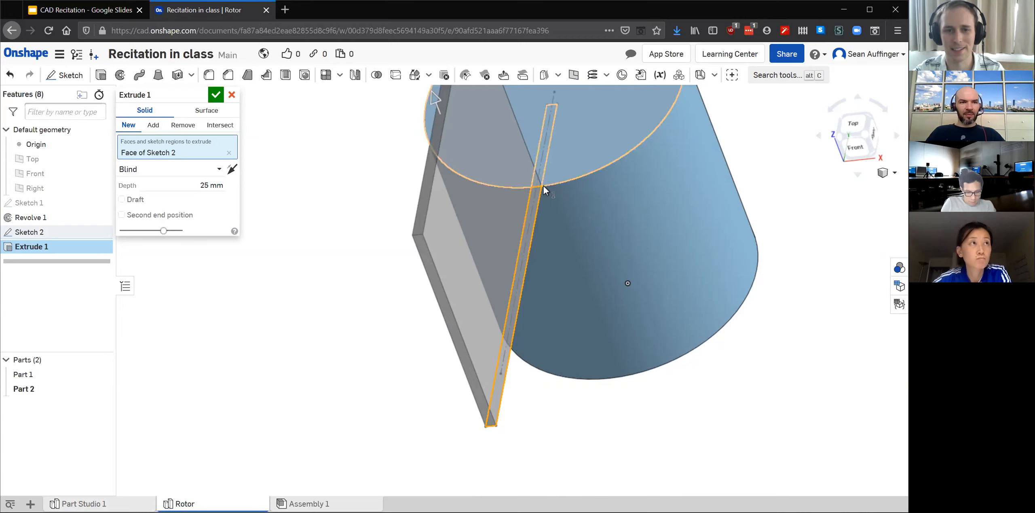
Try the Up to next end type for the blade extrusion and reverse its direction to run along the hub.
left_click(218, 168)
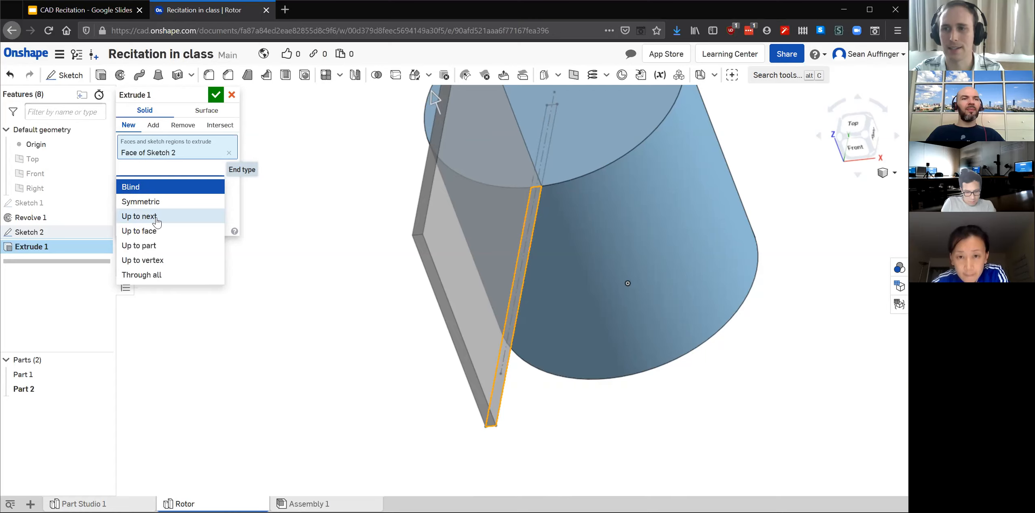
left_click(157, 218)
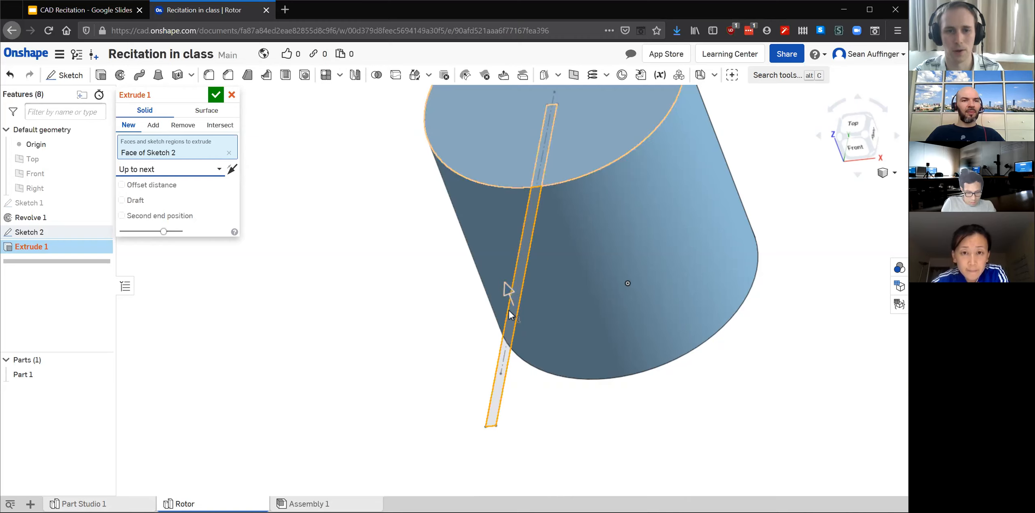
right_click_drag(423, 305, 423, 279)
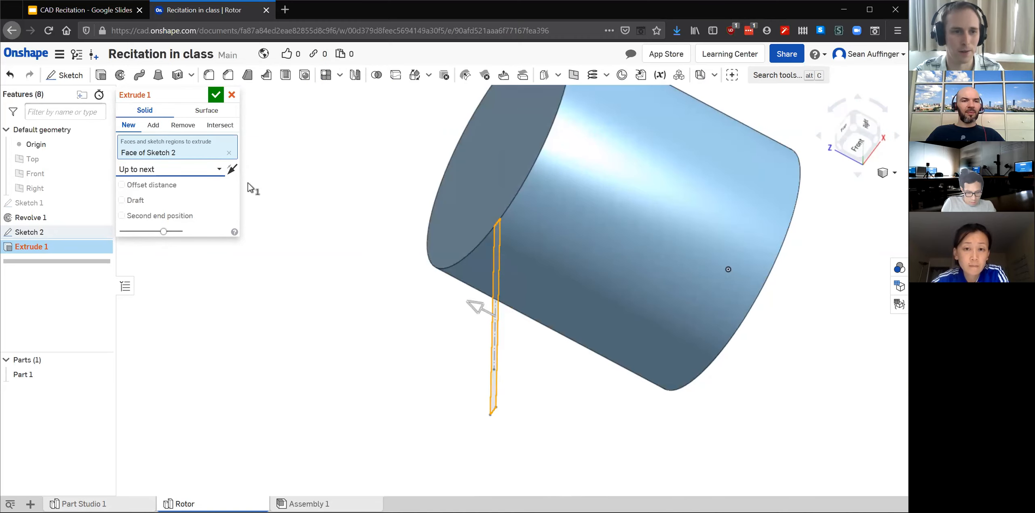
left_click(232, 170)
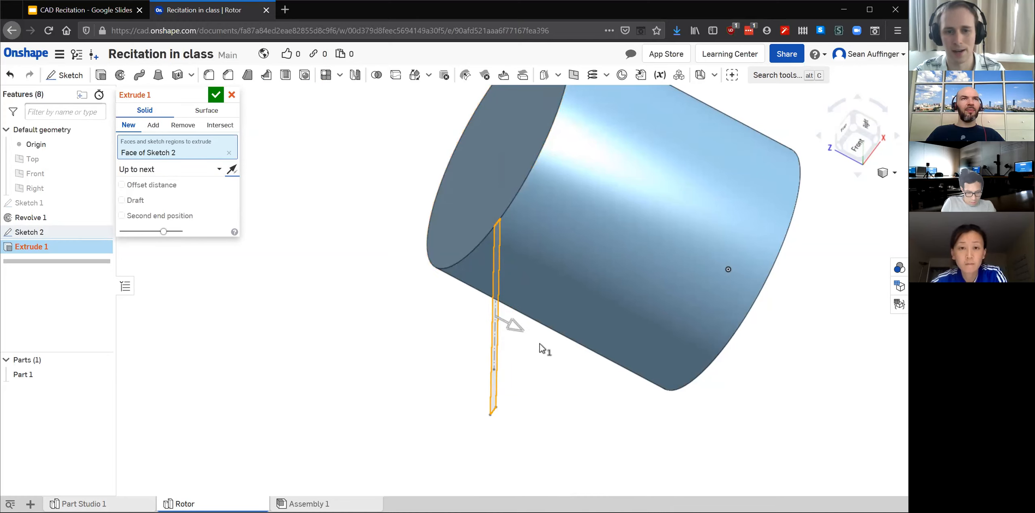
Extrude the blade up to the hub's opposite end face, adding it to the hub part.
left_click(214, 174)
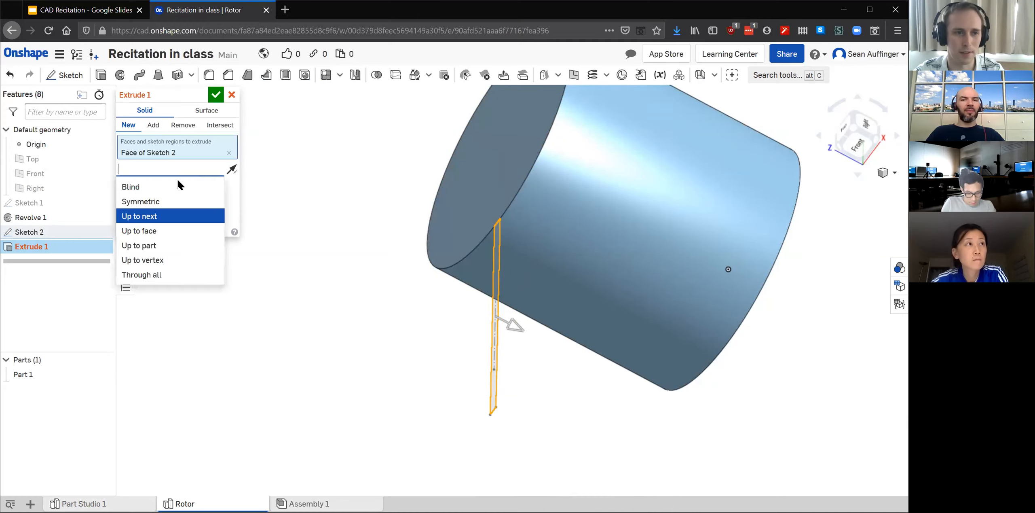
left_click(161, 233)
right_click_drag(412, 294, 390, 263)
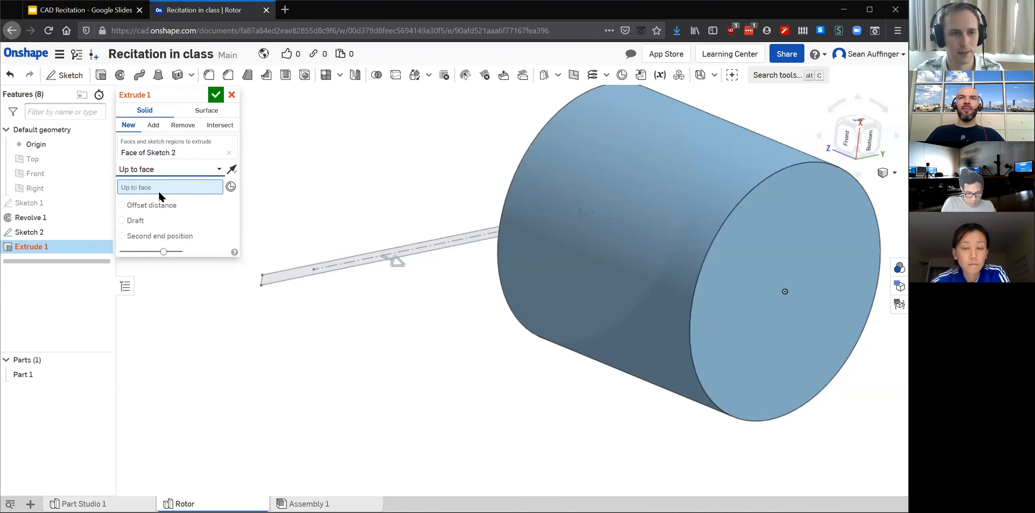
left_click(770, 259)
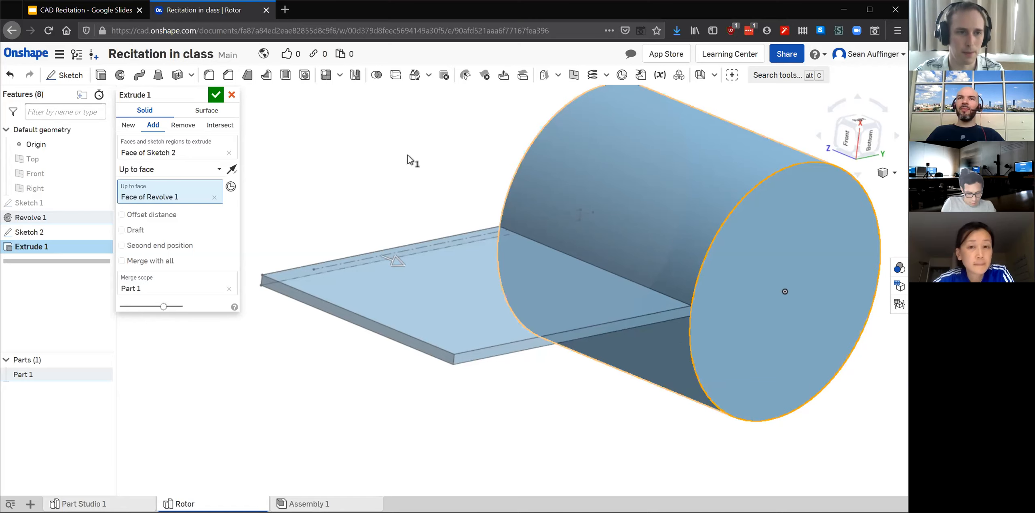
left_click(216, 95)
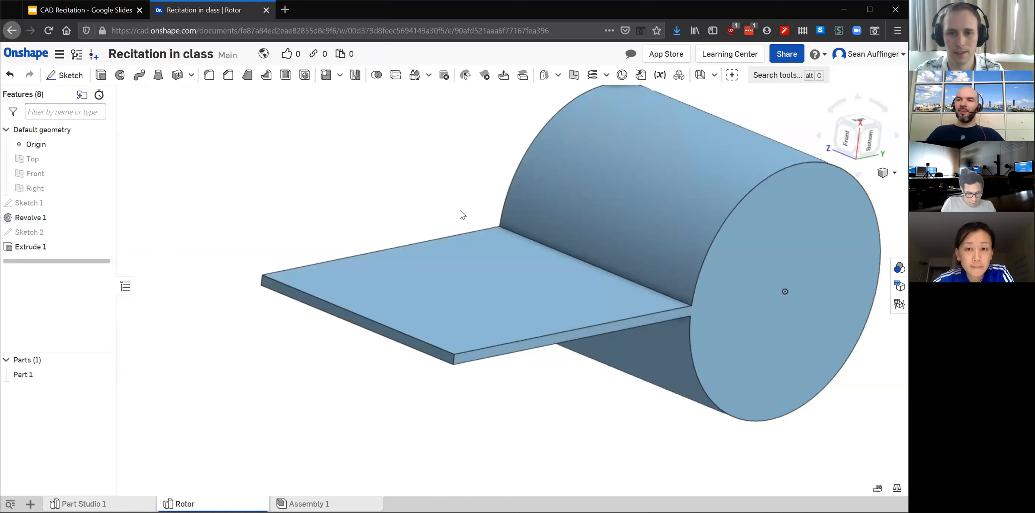
Examine the extruded blade and its junction with the hub from several angles.
right_click_drag(358, 183, 416, 245)
scroll(416, 245, "down", 8)
scroll(449, 241, "up", 2)
right_click_drag(454, 173, 506, 305)
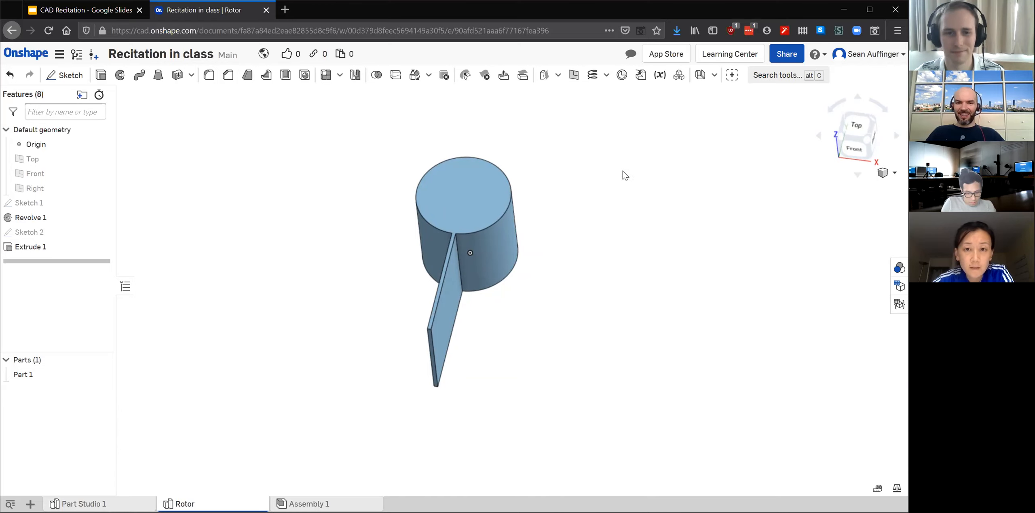
mouse_move(550, 264)
right_mouse_down()
mouse_move(544, 248)
mouse_move(549, 265)
right_mouse_up()
scroll(620, 287, "down", 2)
scroll(482, 153, "up", 1)
scroll(558, 198, "up", 1)
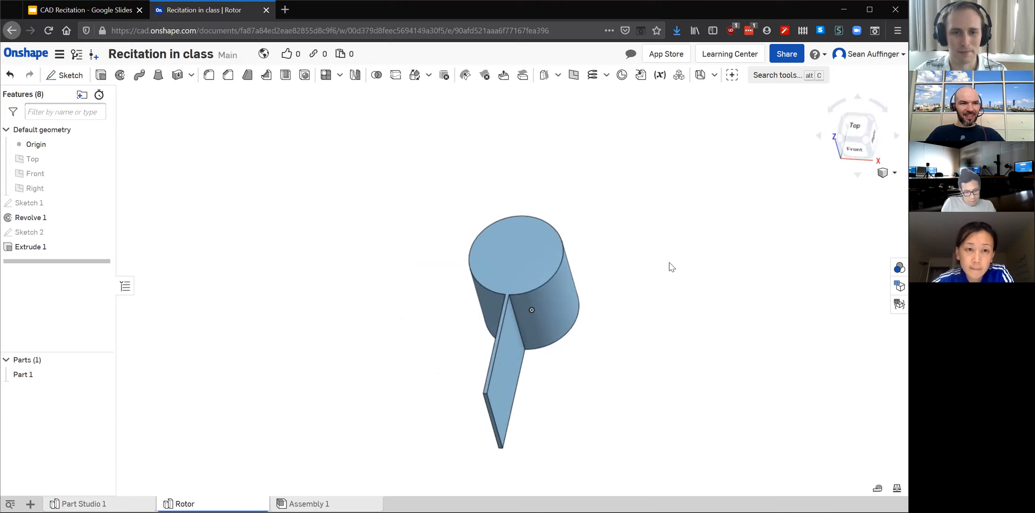
scroll(652, 321, "up", 1)
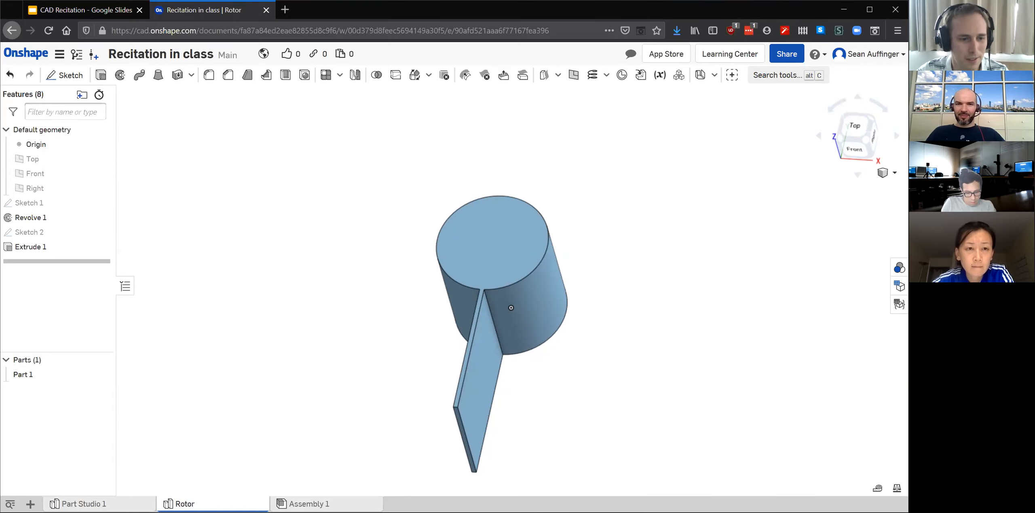
Set up a circular feature pattern of the blade extrusion around the hub, using its cylindrical face as the axis.
left_click(340, 75)
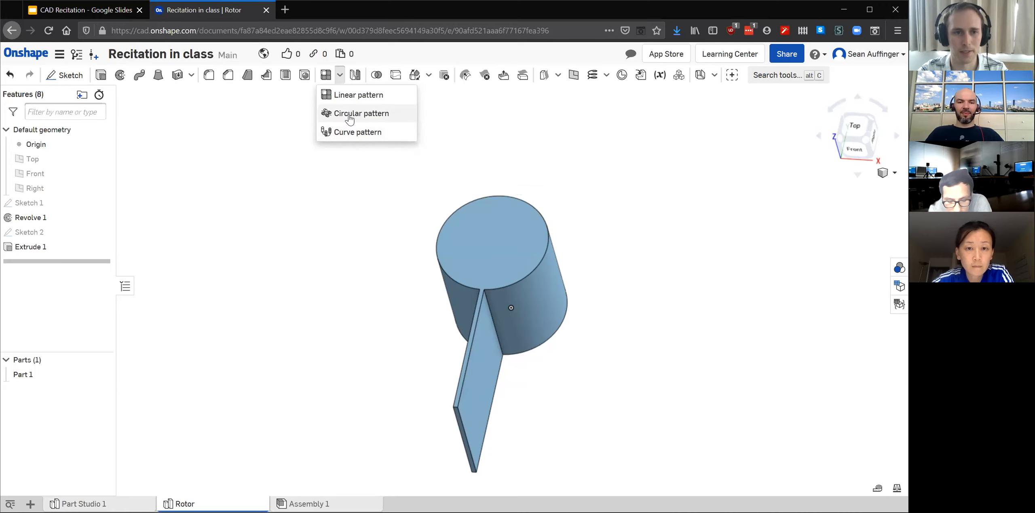
left_click(348, 113)
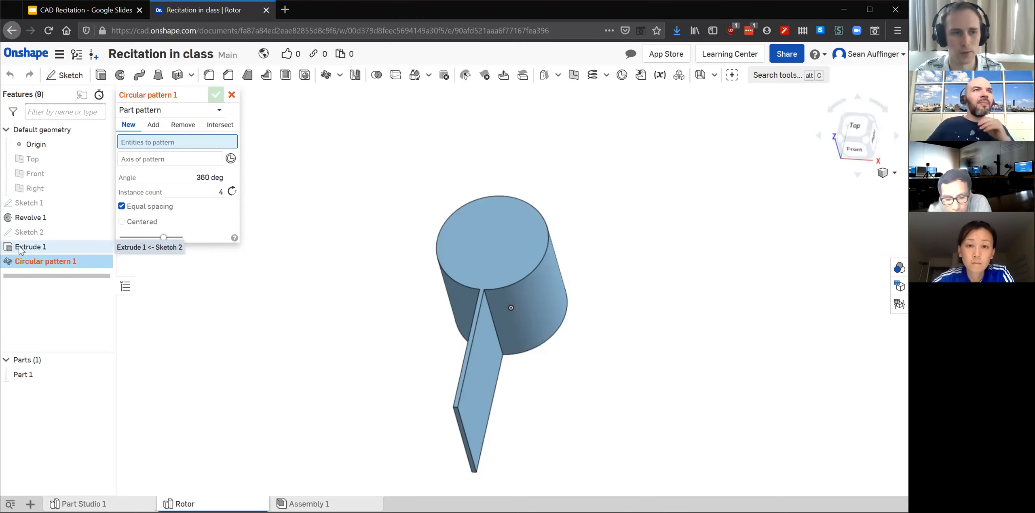
left_click(215, 111)
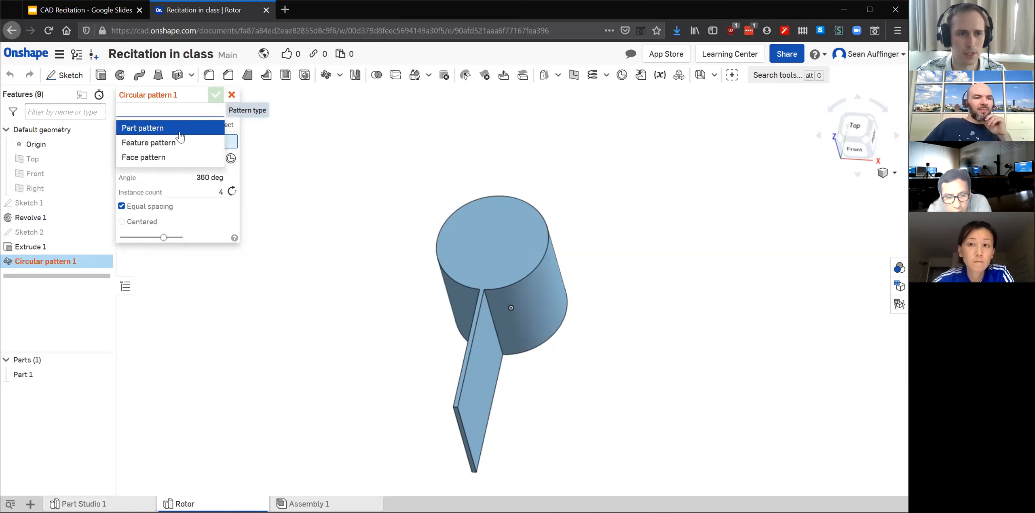
left_click(163, 146)
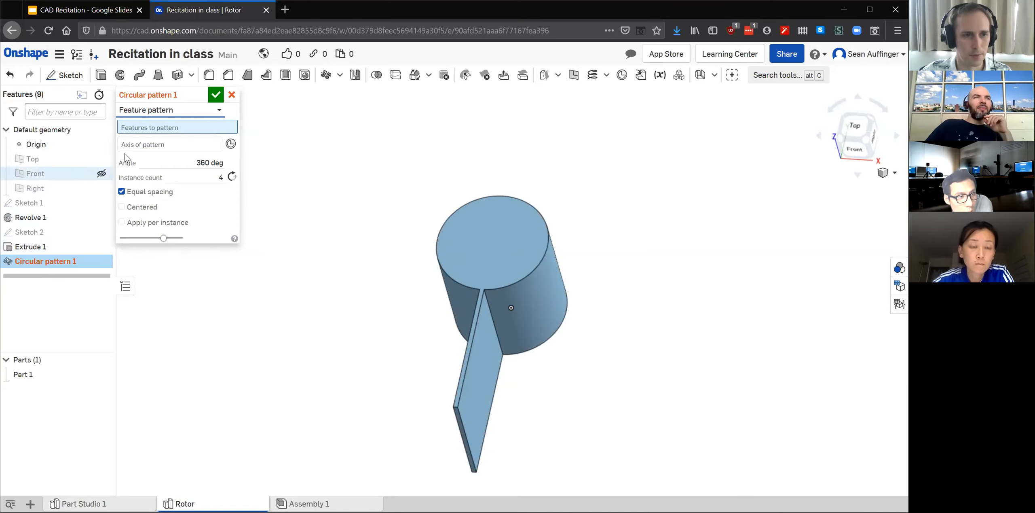
left_click(32, 250)
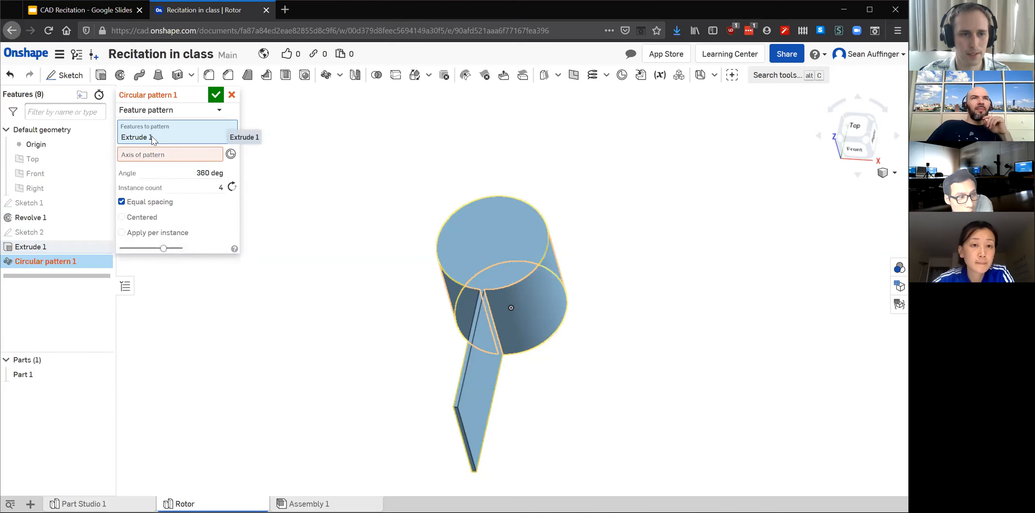
left_click(144, 157)
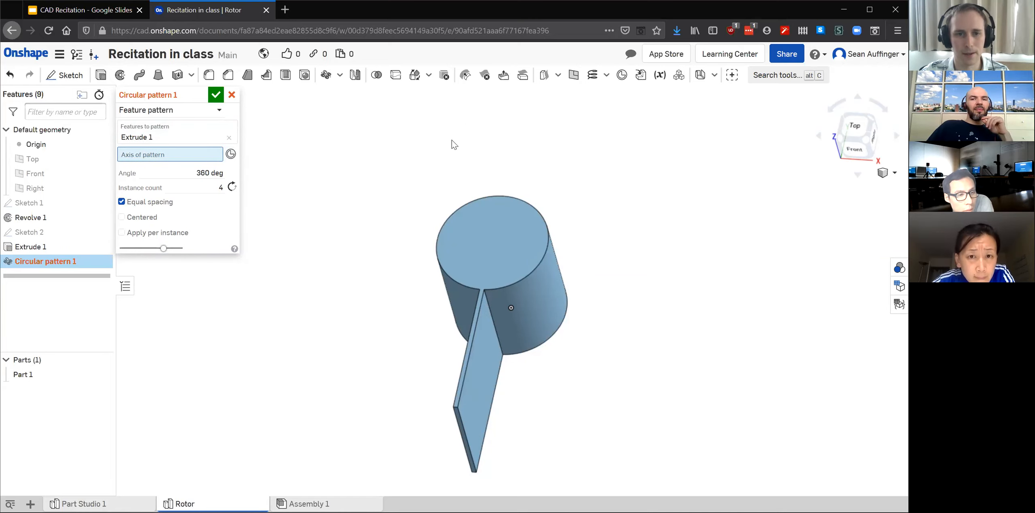
left_click(545, 291)
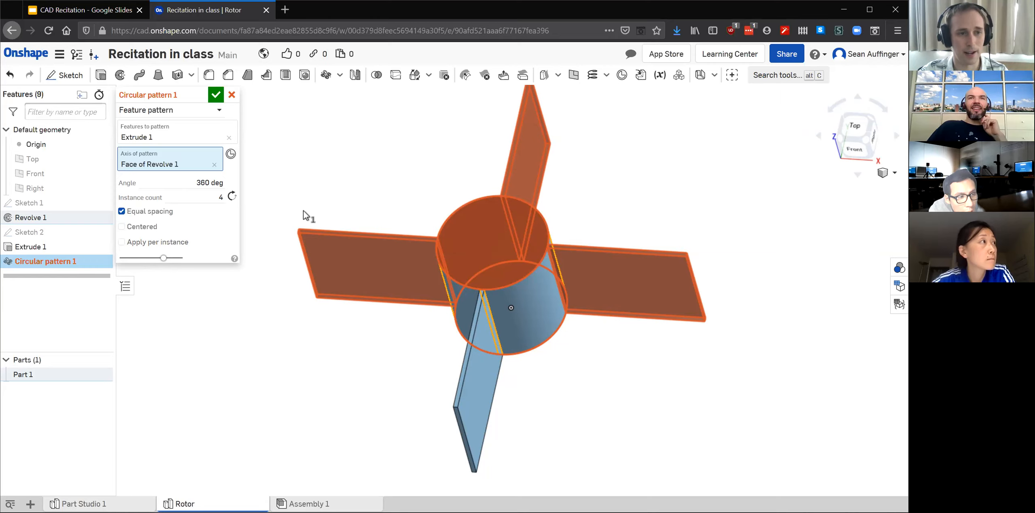
Set the blade pattern's instance count to 10 and open its angle value for editing.
left_click(221, 197)
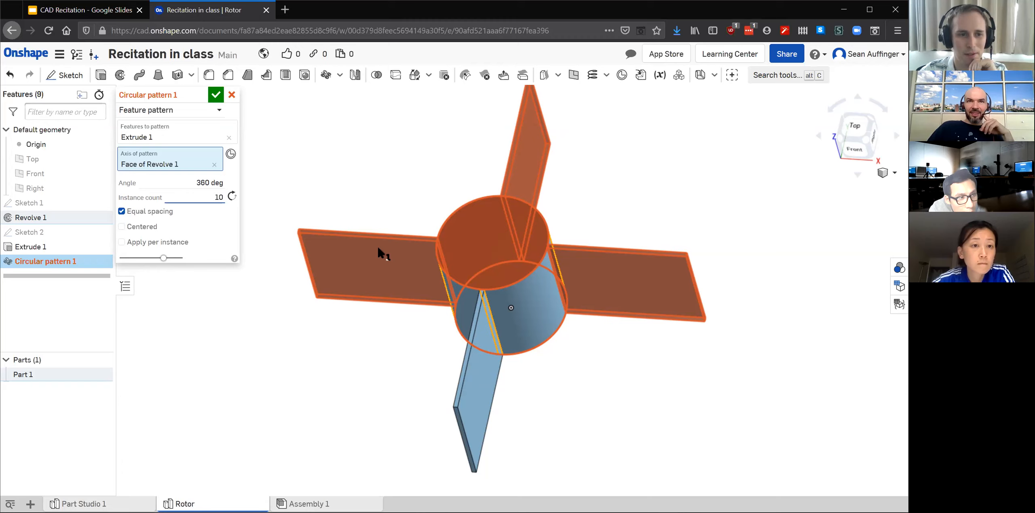
left_click(197, 184)
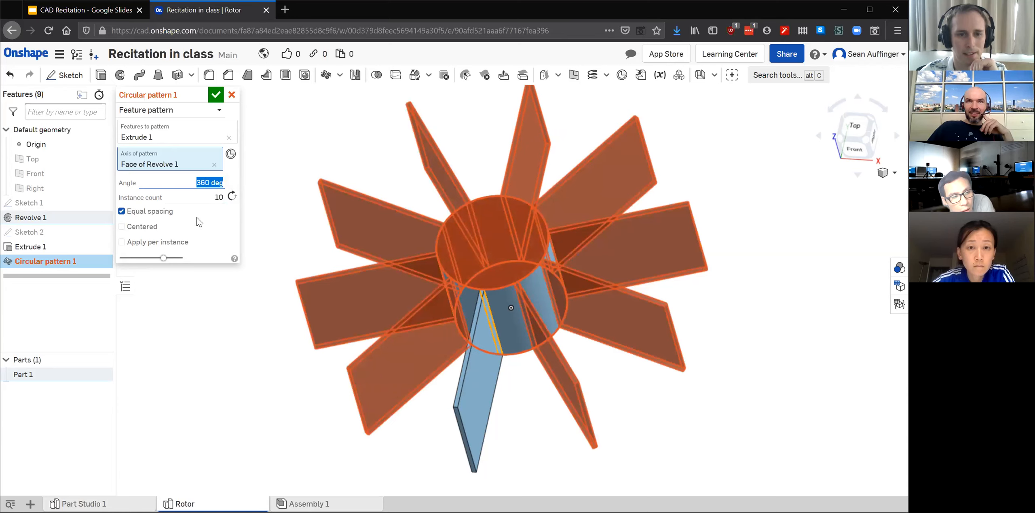
left_click(196, 182)
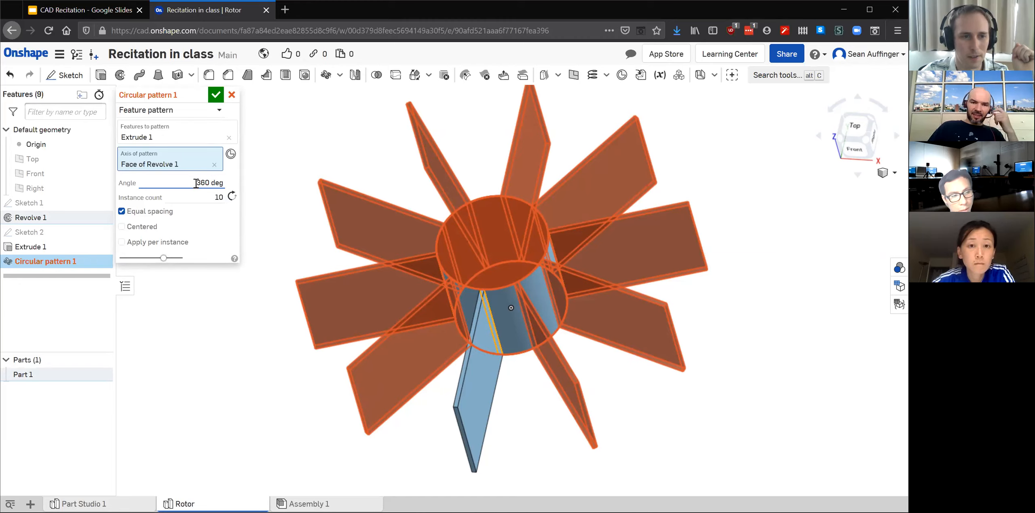
Try the blade pattern over an angle of 180 degrees and reverse its direction.
left_click_drag(196, 183, 210, 180)
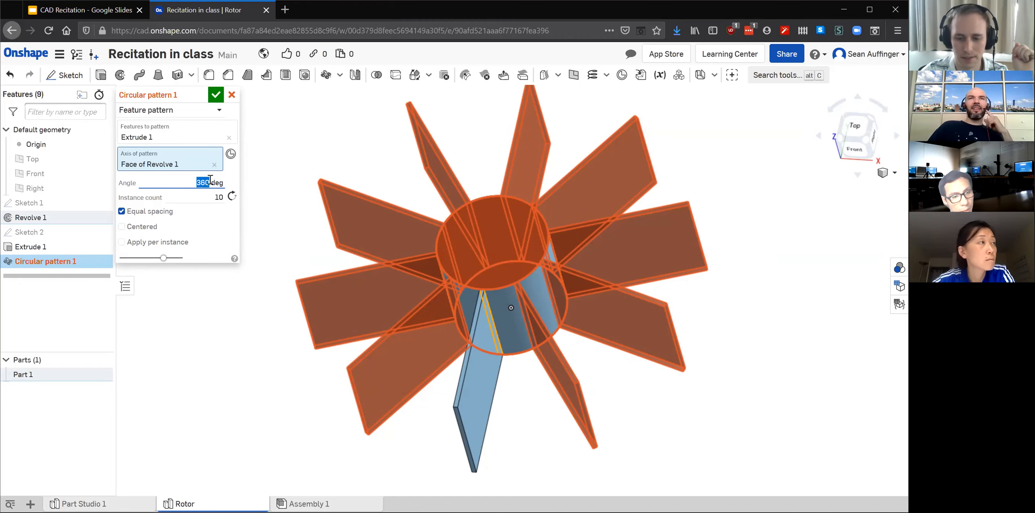
type("18")
key("Tab")
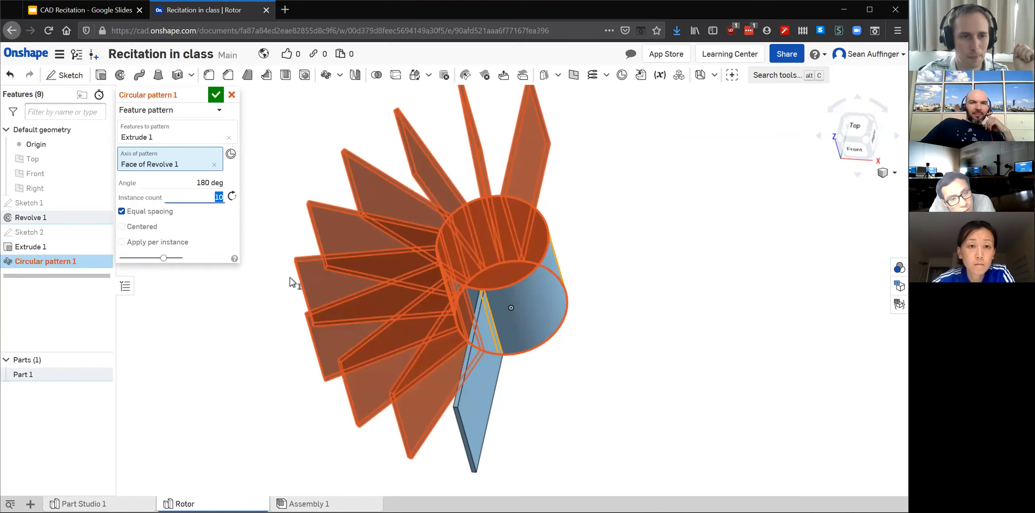
left_click(233, 198)
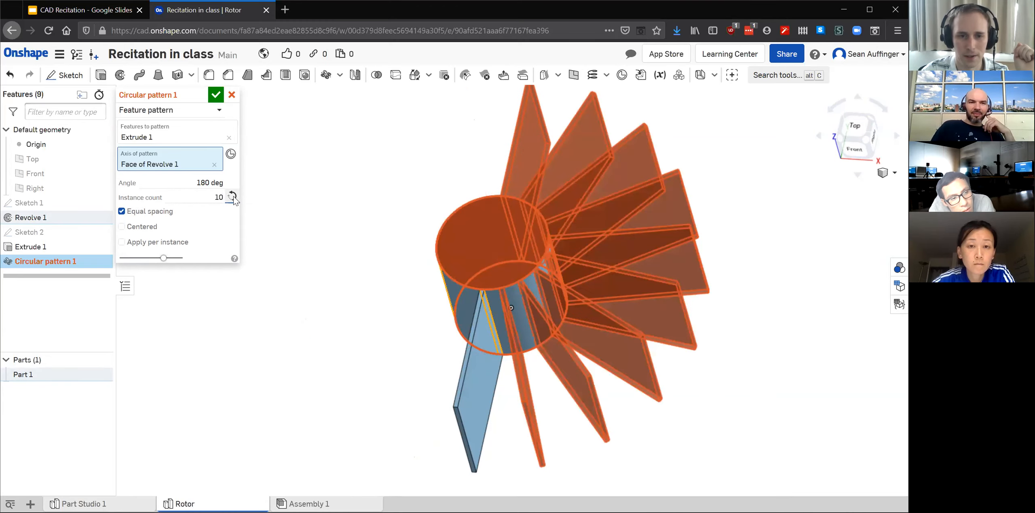
Set the blade pattern's angle to 360 degrees and its instance count to 8, and accept the pattern.
left_click(201, 183)
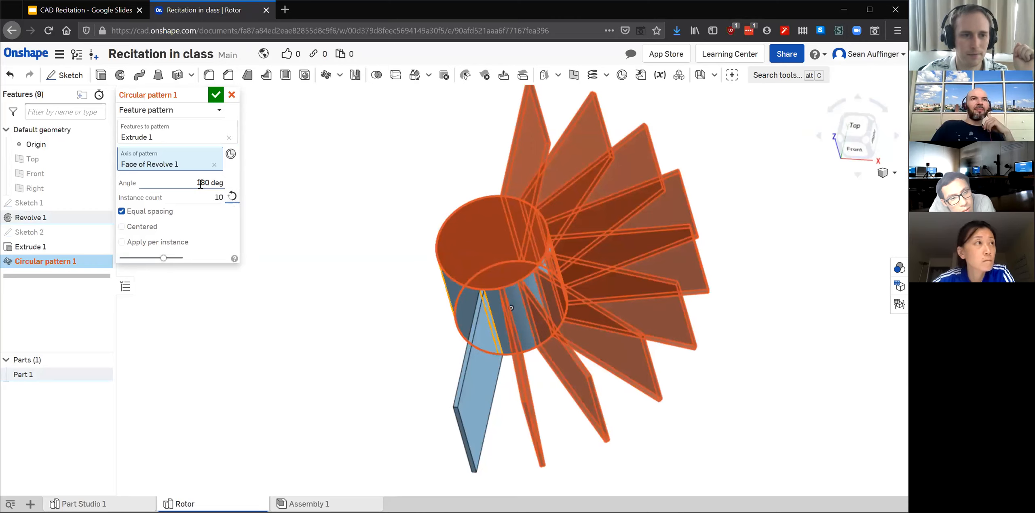
type("360")
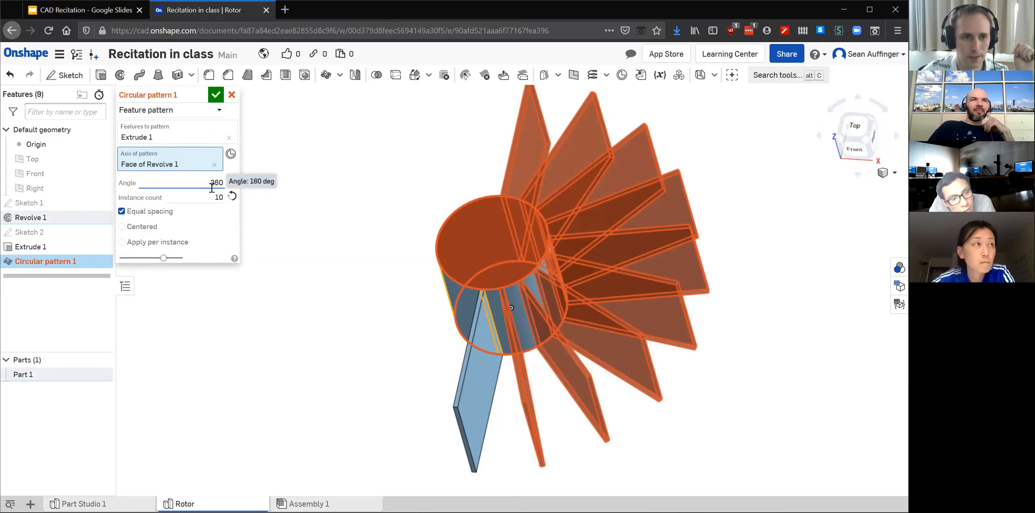
left_click(209, 197)
type("8")
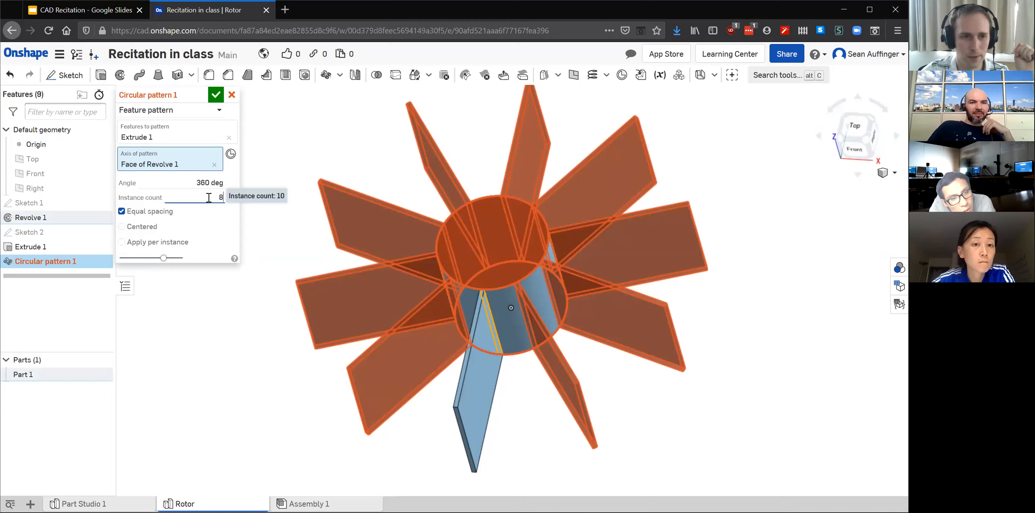
left_click(195, 182)
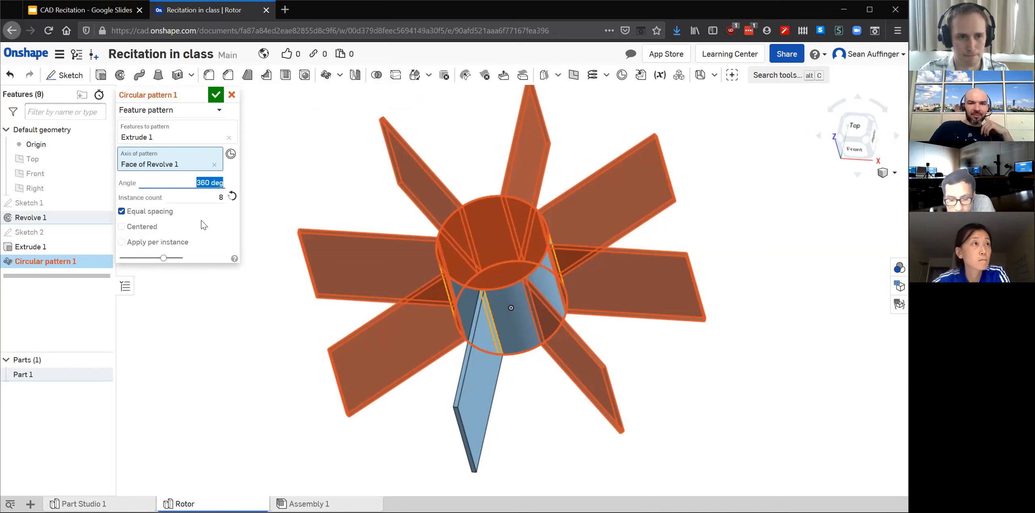
left_click(216, 96)
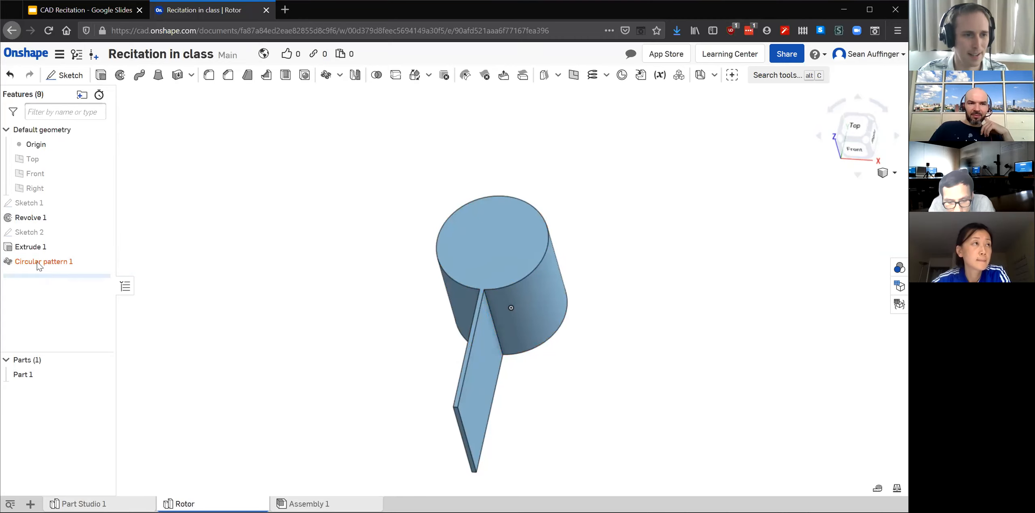
Edit the circular pattern to enable Apply per instance, accept it, and switch to Part Studio 1.
mouse_move(36, 262)
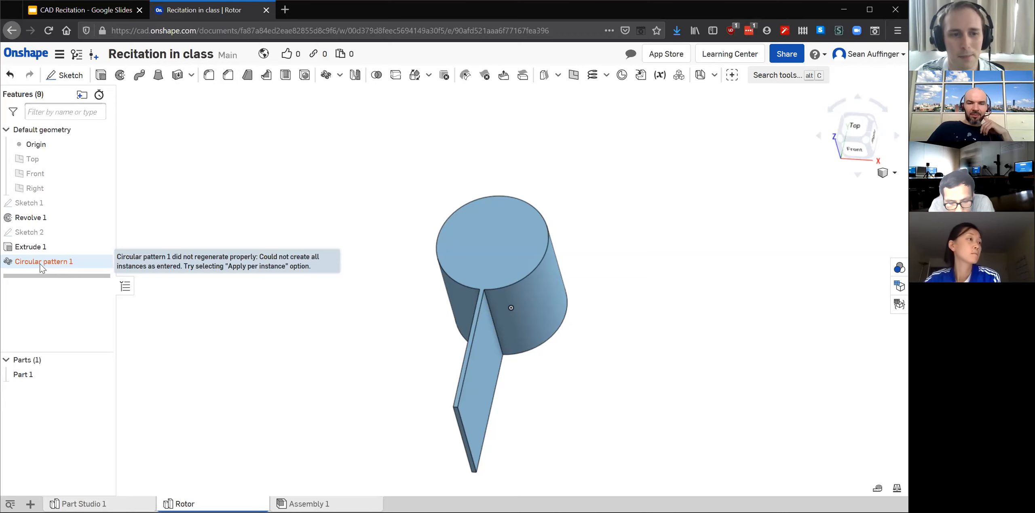
right_click(31, 262)
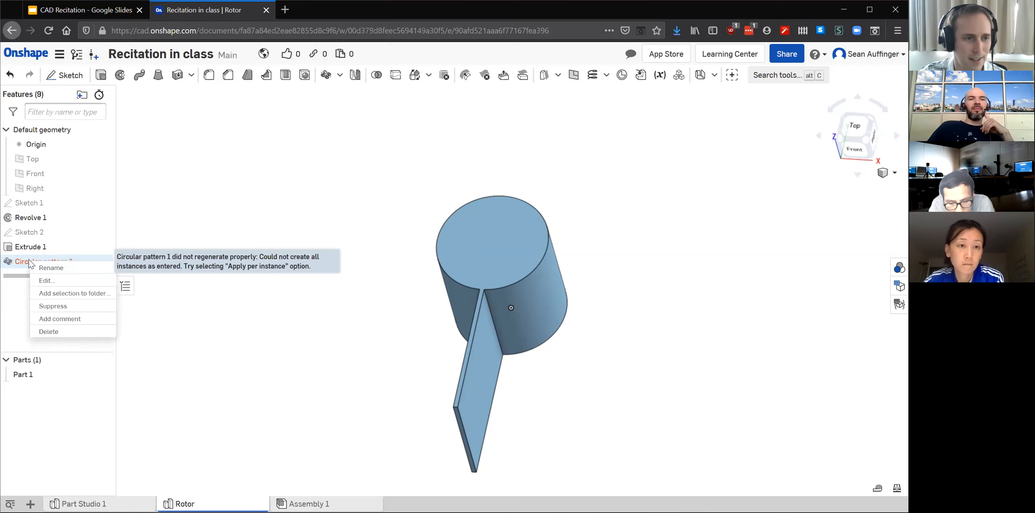
left_click(60, 280)
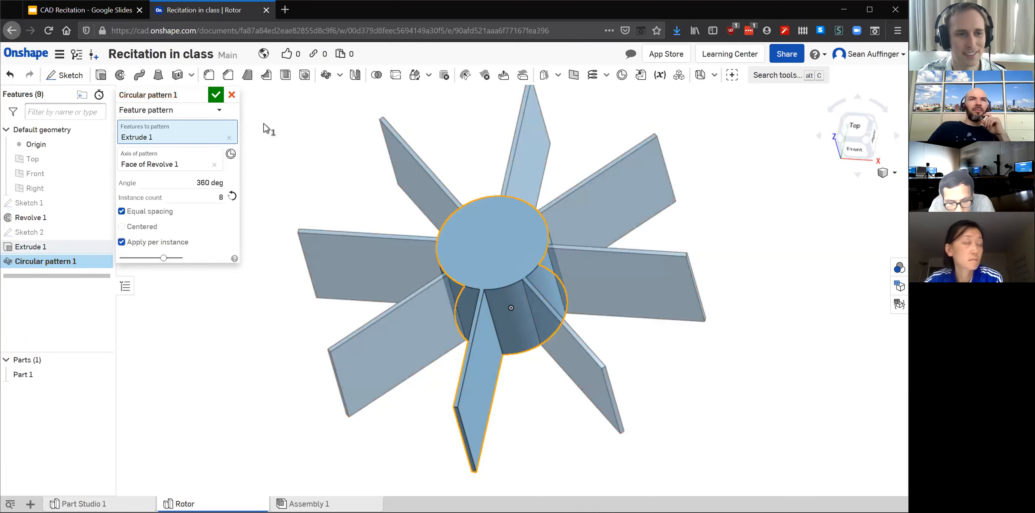
left_click(216, 98)
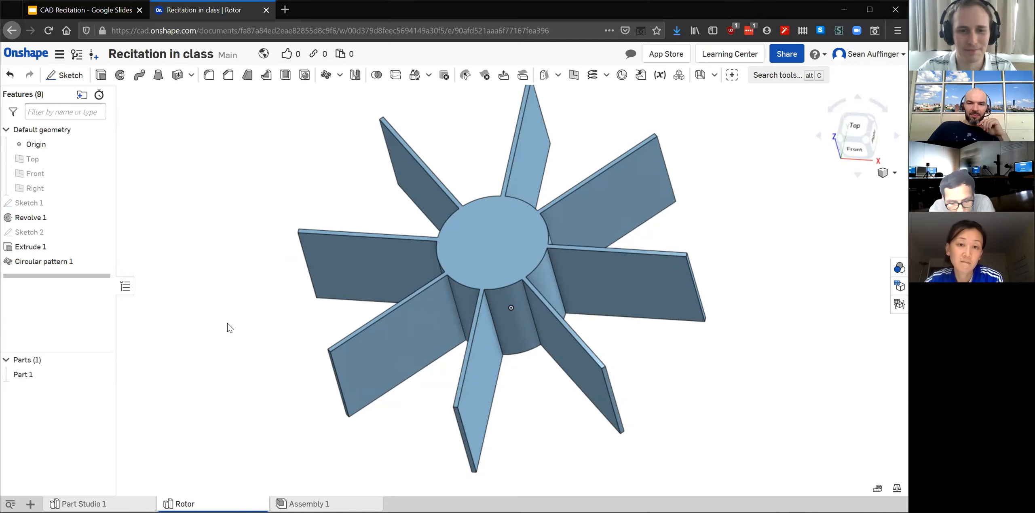
mouse_move(272, 339)
right_mouse_down()
mouse_move(266, 322)
mouse_move(224, 354)
mouse_move(155, 337)
mouse_move(256, 331)
right_mouse_up()
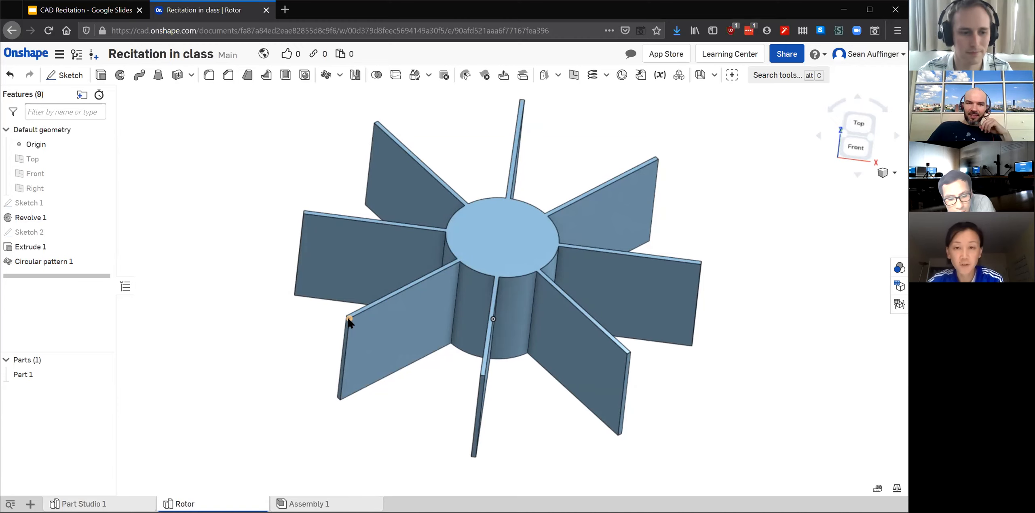
left_click(81, 503)
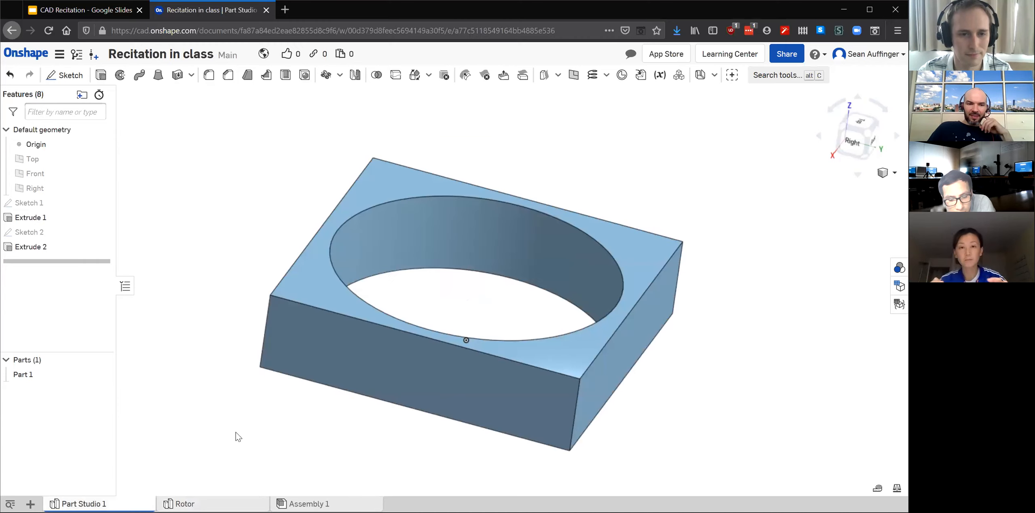
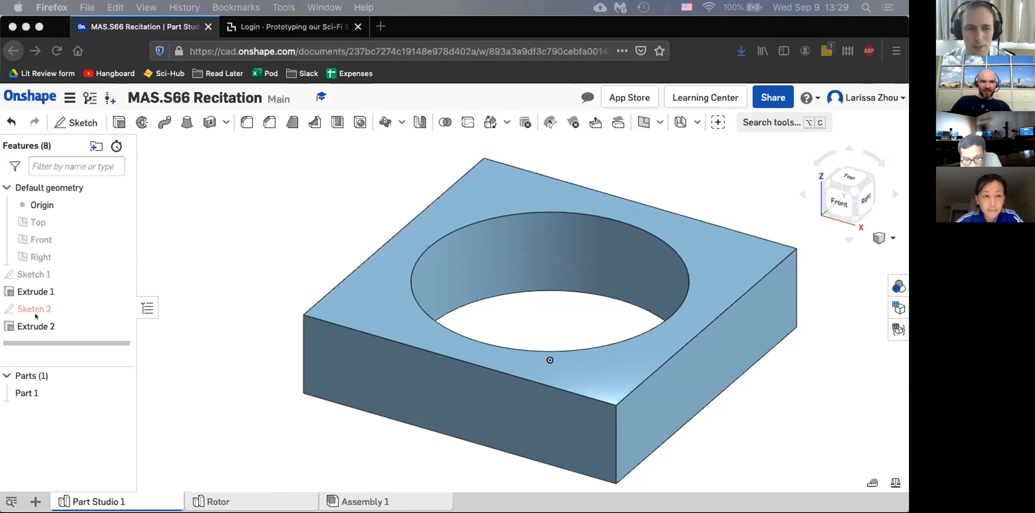
In the MAS.S66 Recitation document, delete the circle's diameter dimension from Sketch 2 and accept the sketch.
left_click(34, 324)
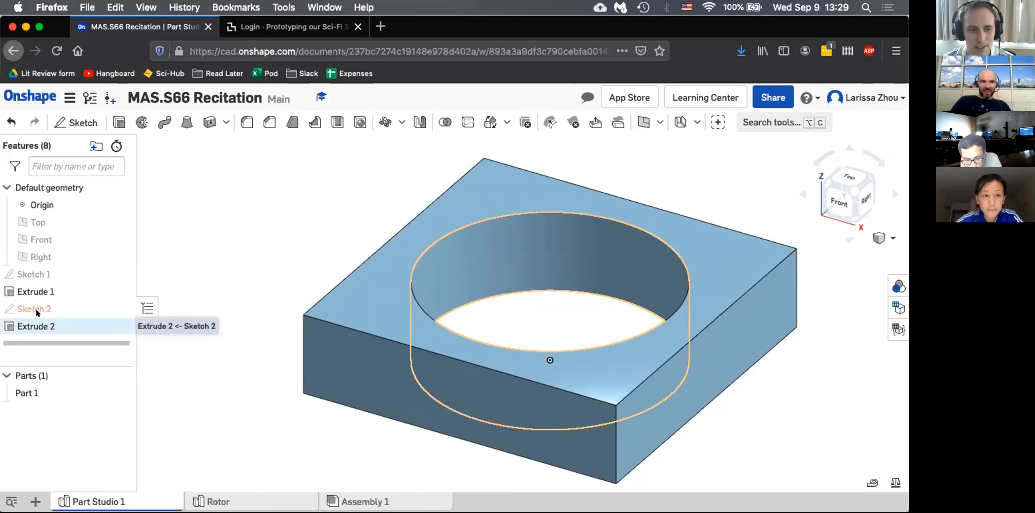
left_click(37, 309)
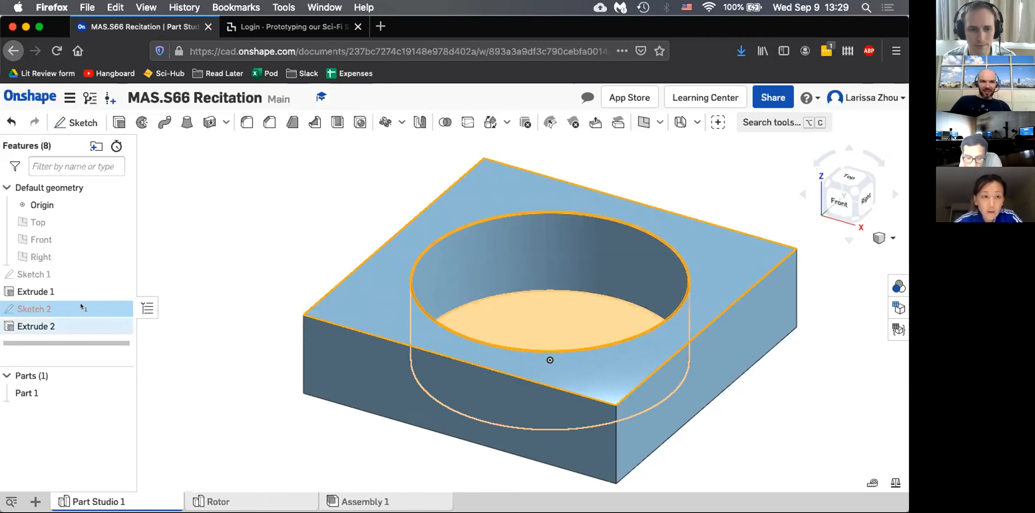
right_click(91, 309)
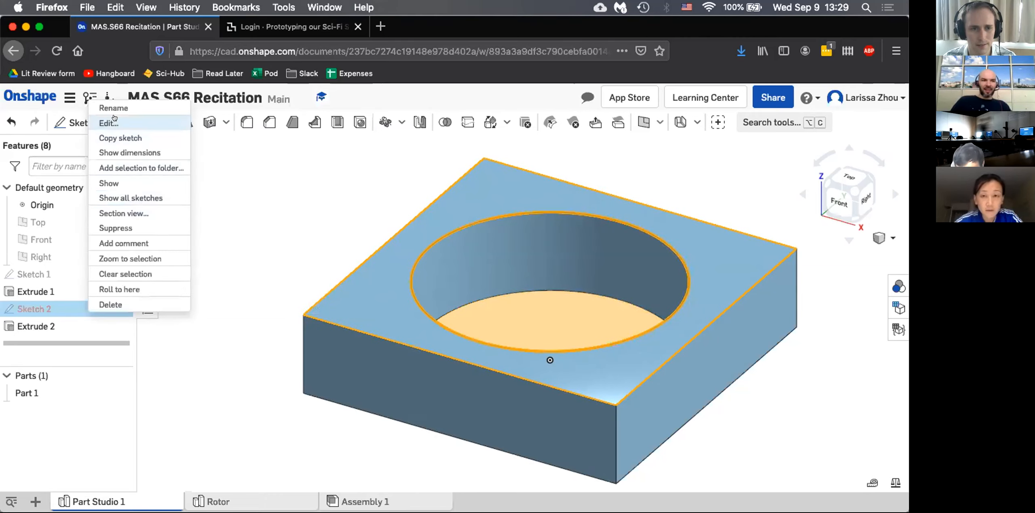
left_click(109, 124)
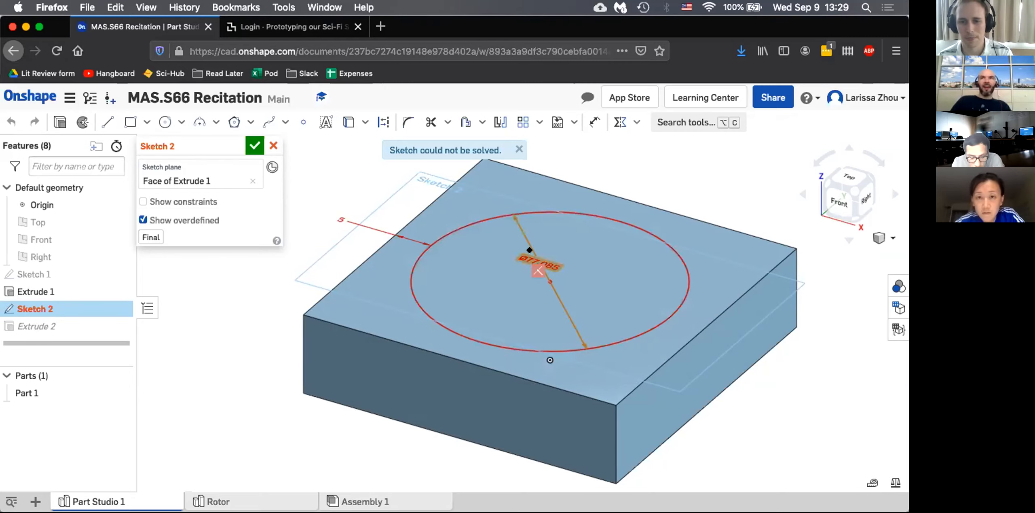
left_click(531, 252)
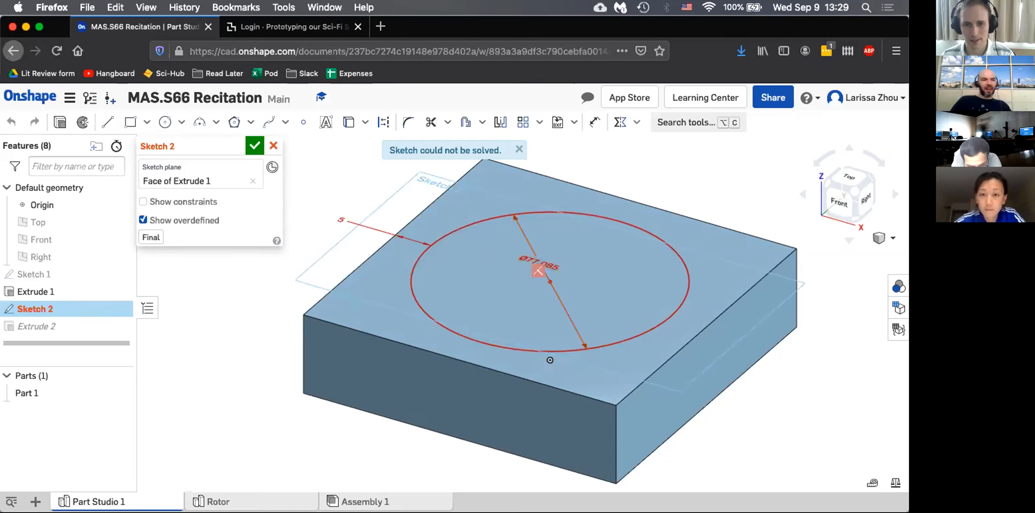
key("Delete")
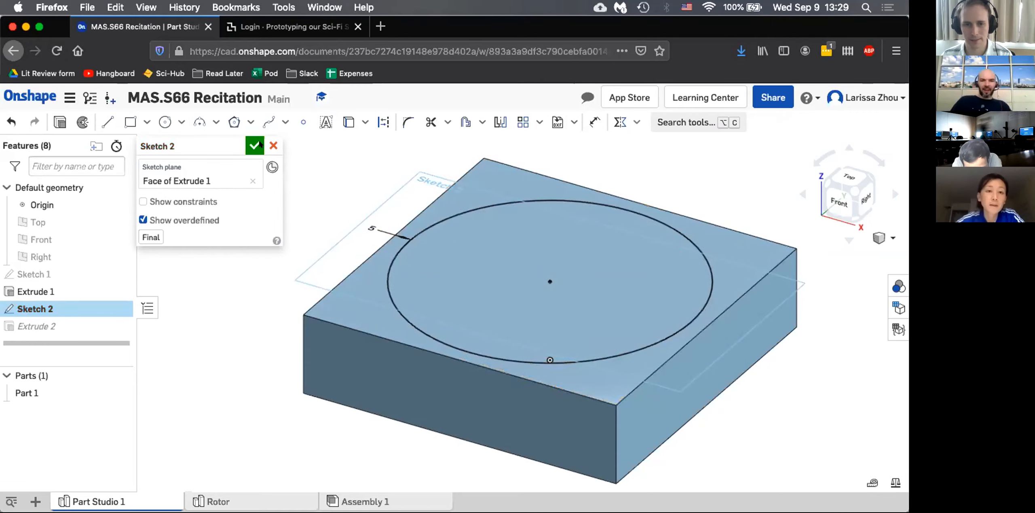
left_click(252, 150)
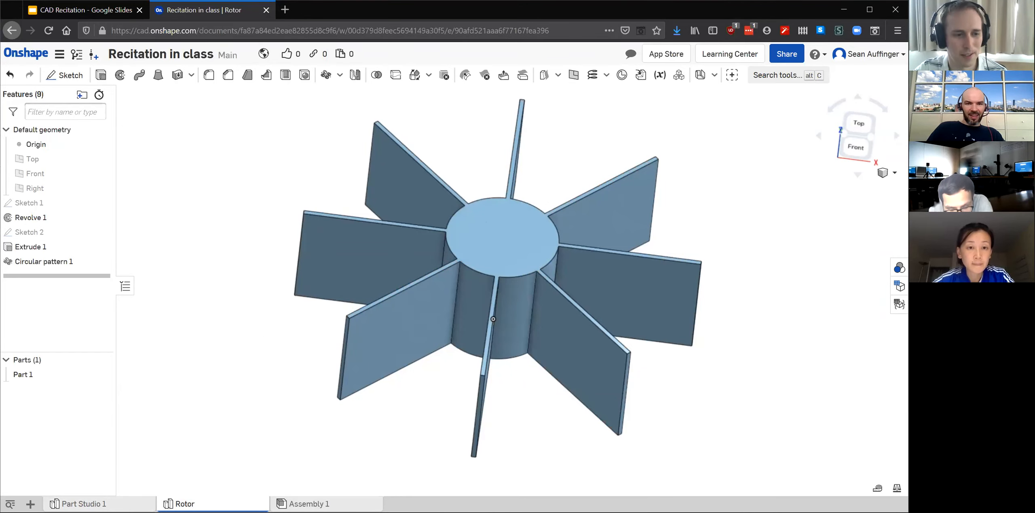
In the Recitation in class document, rename Part Studio 1 as Housing.
left_click(78, 503)
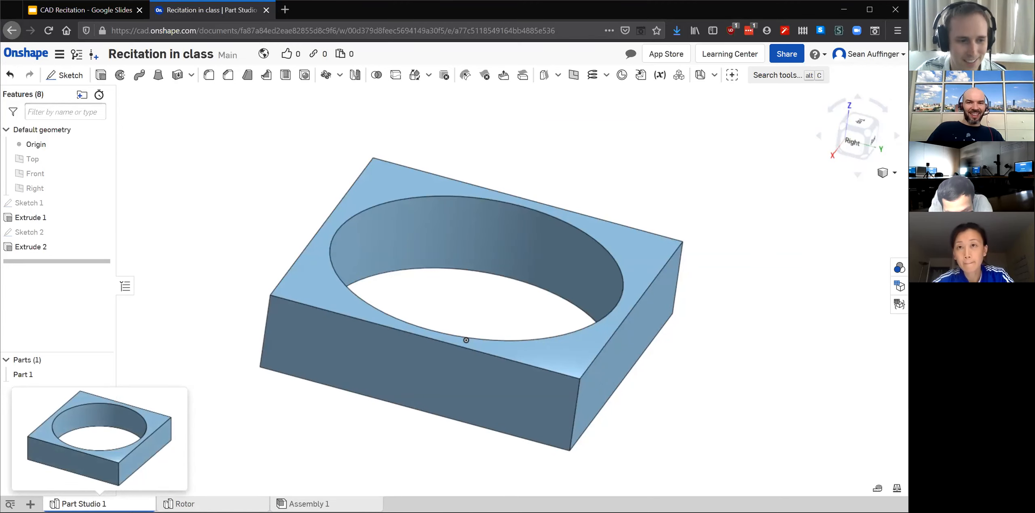
right_click(93, 504)
left_click(84, 415)
type("Housing")
key("Return")
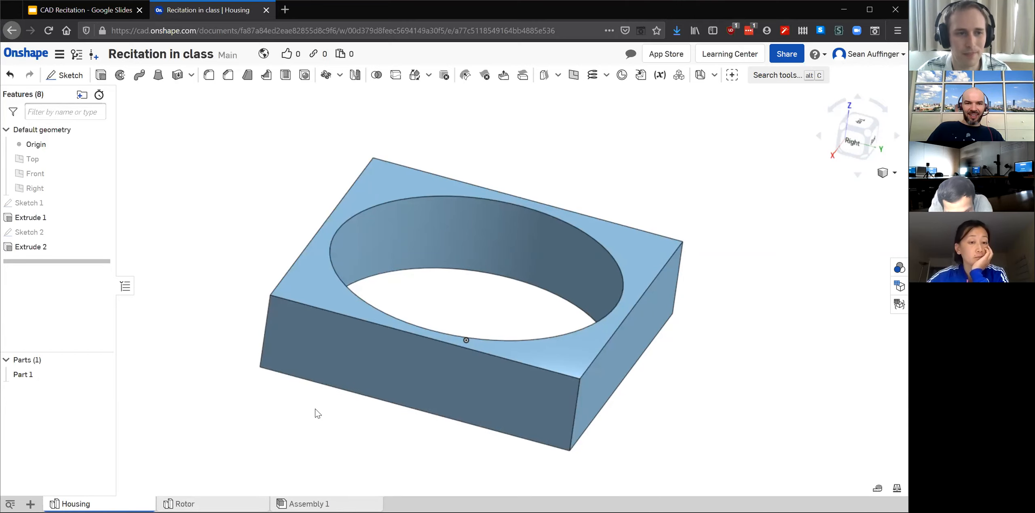
Open Assembly 1 and insert the Housing part near the assembly origin.
right_click_drag(550, 175, 356, 462)
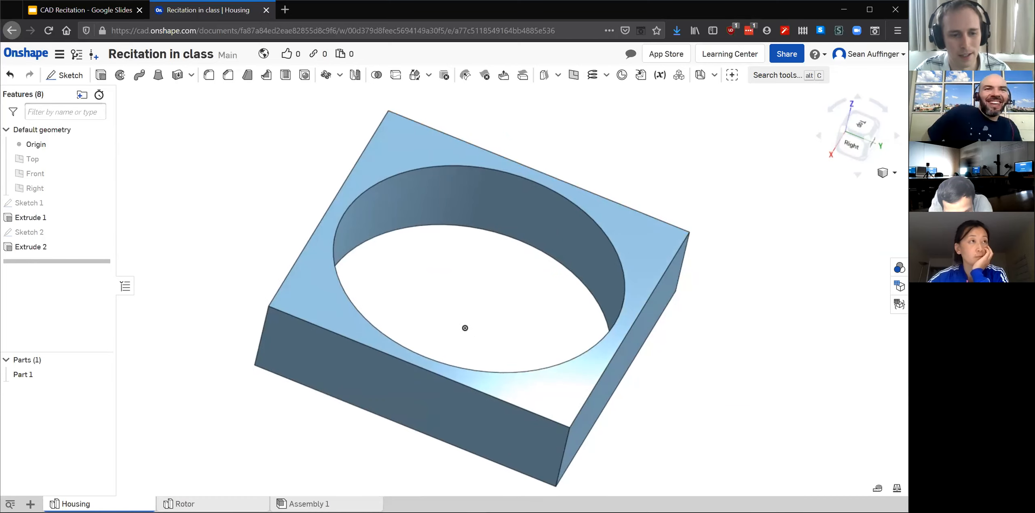
mouse_move(328, 503)
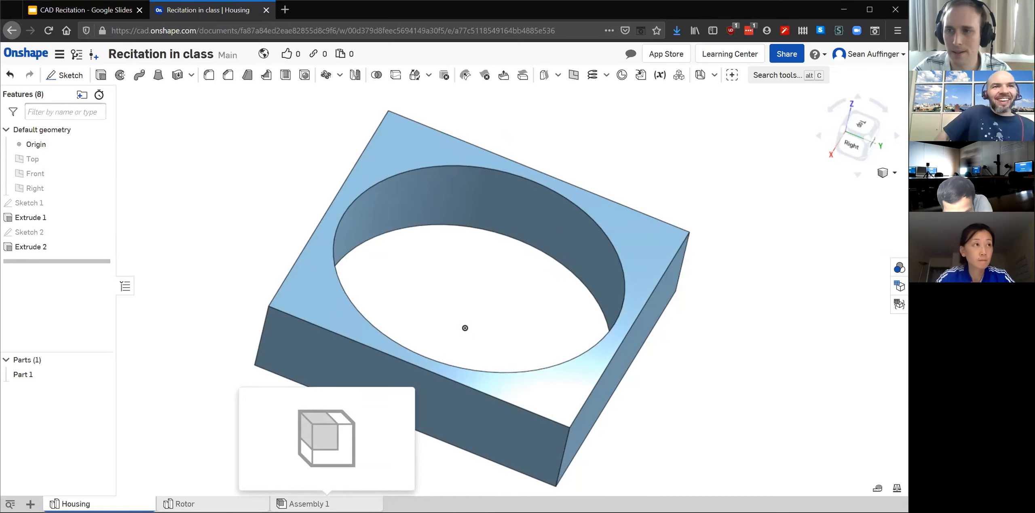
left_click(309, 504)
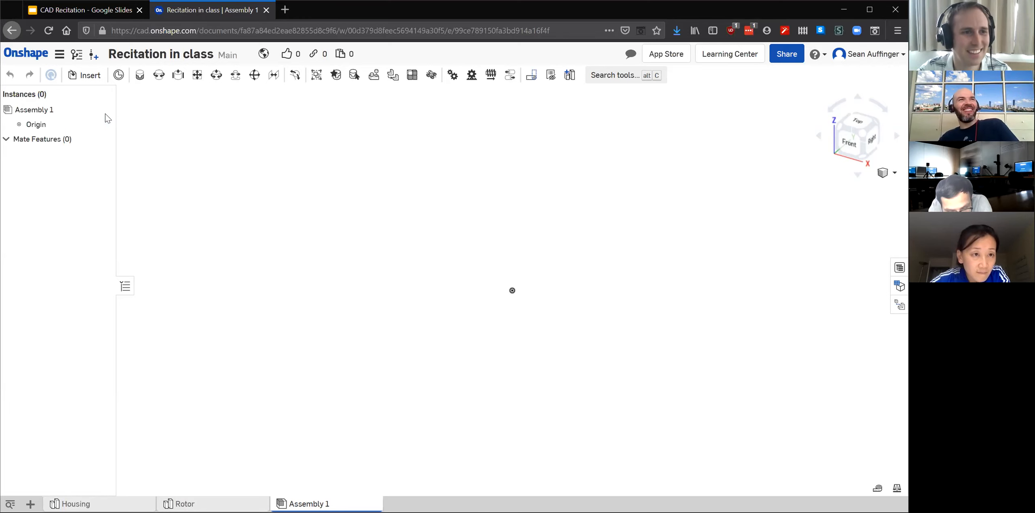
left_click(84, 79)
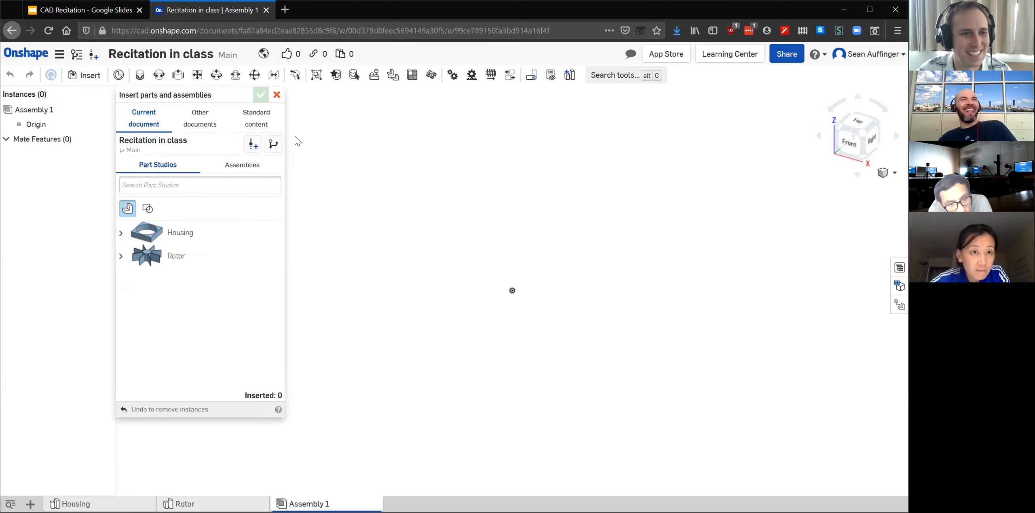
left_click(166, 234)
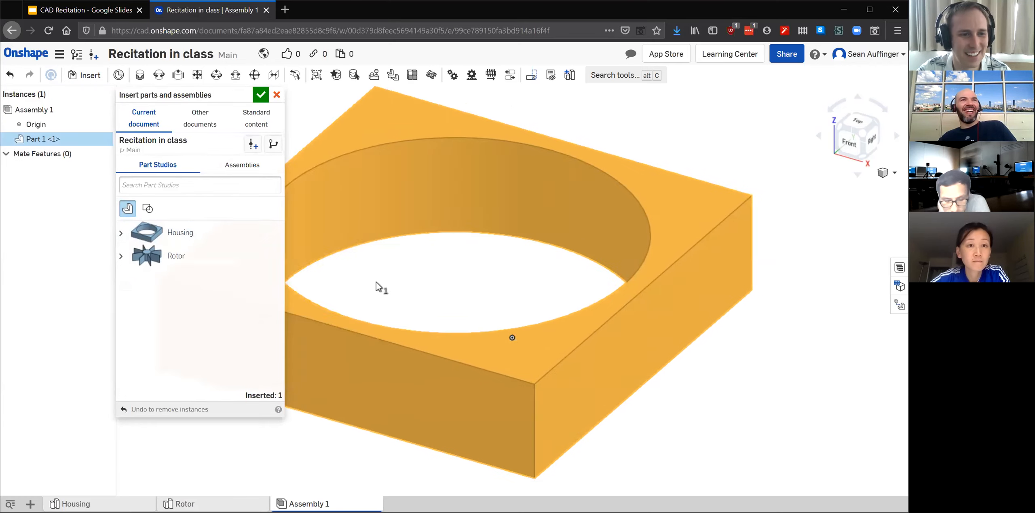
left_click(522, 302)
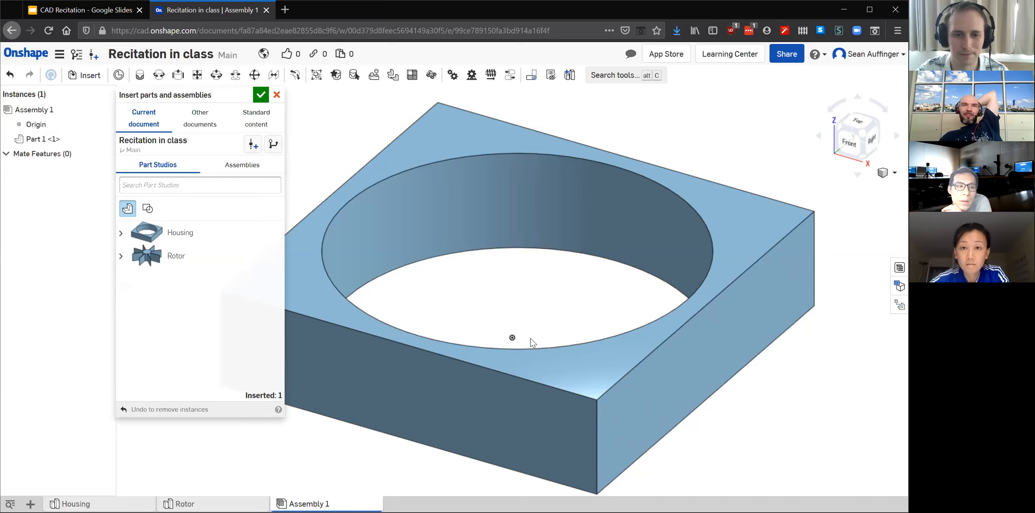
Insert the Rotor part into the assembly just above the housing's circular opening and select its instance.
left_click(173, 259)
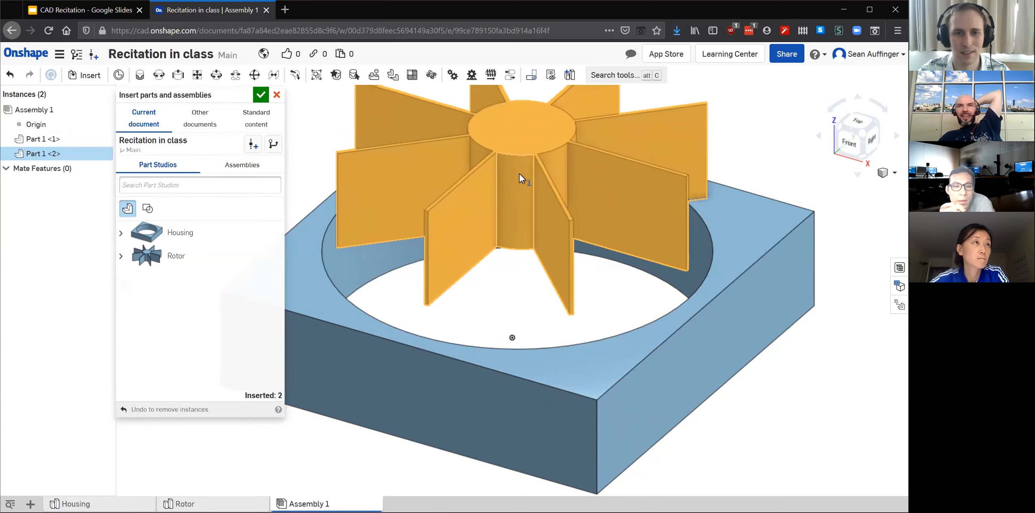
left_click(520, 174)
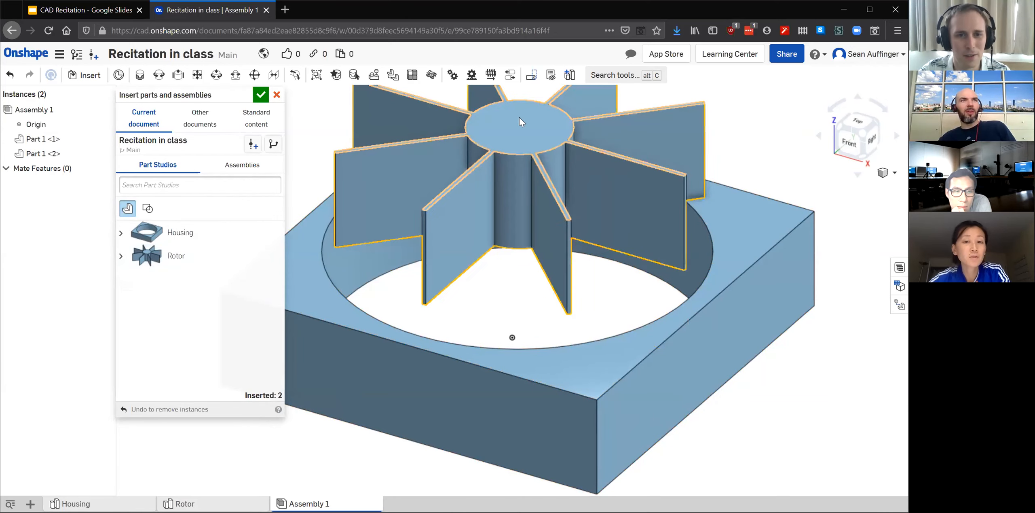
scroll(720, 283, "down", 4)
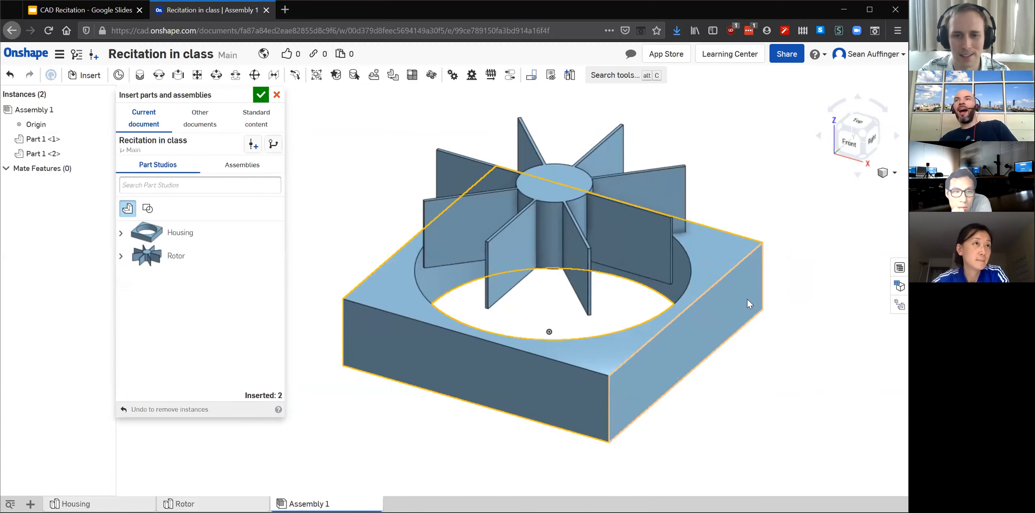
scroll(630, 299, "up", 4)
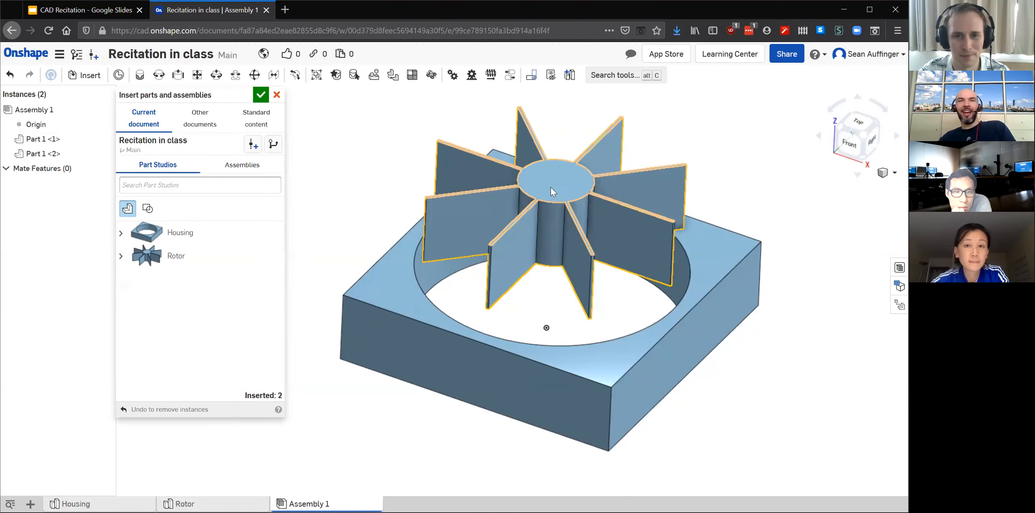
left_click(39, 155)
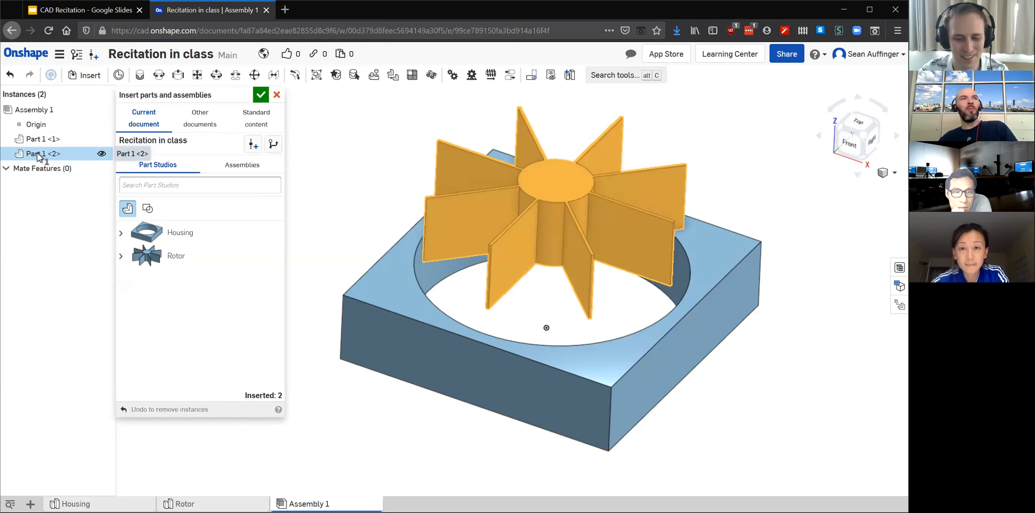
right_click(38, 155)
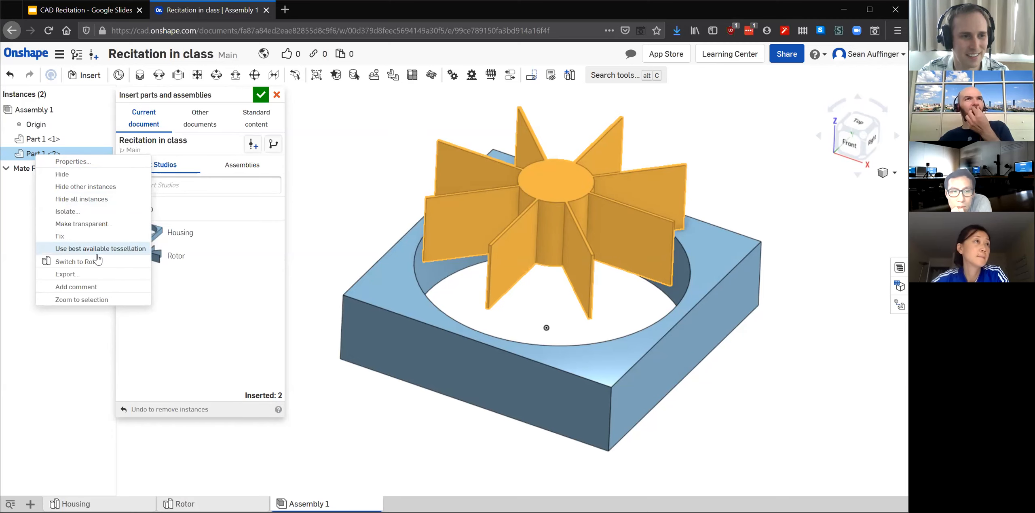
left_click(277, 96)
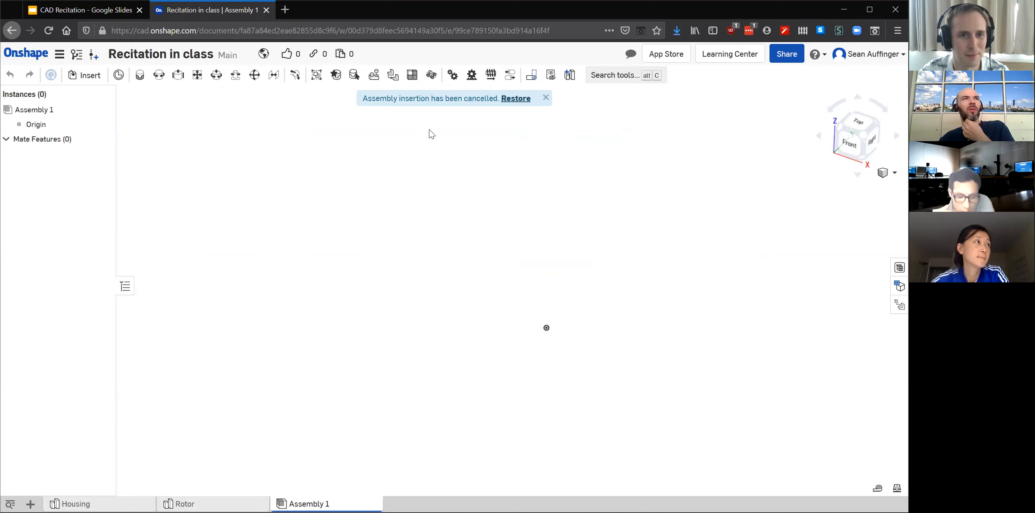
left_click(84, 75)
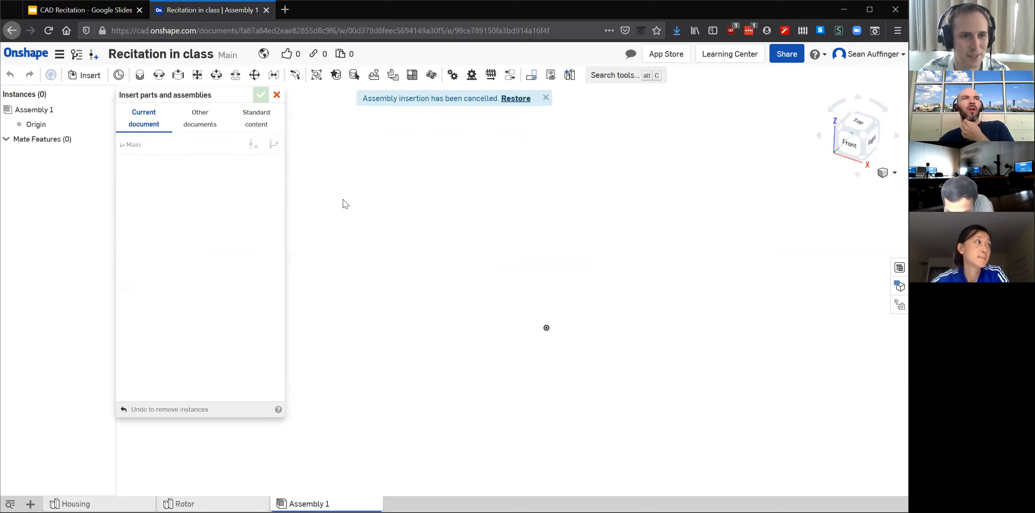
left_click(180, 232)
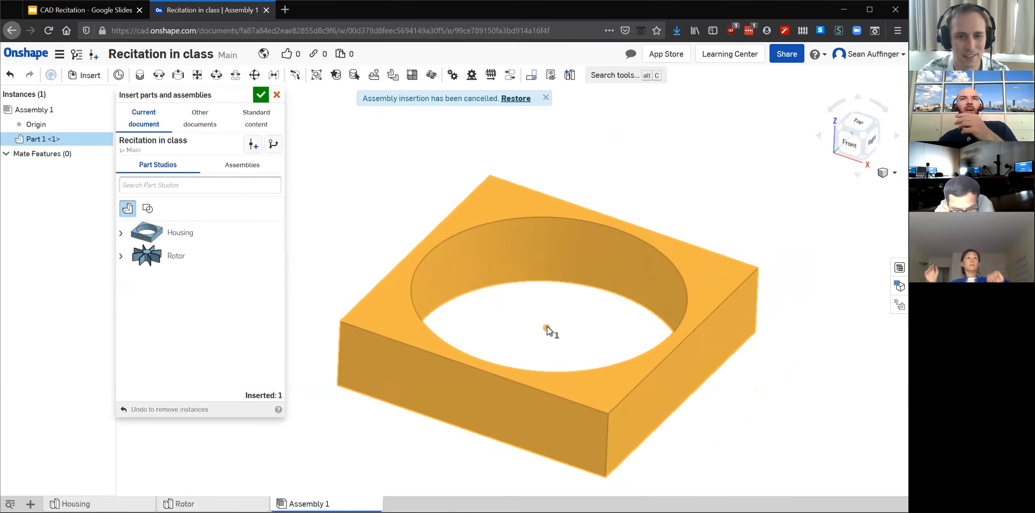
left_click(547, 327)
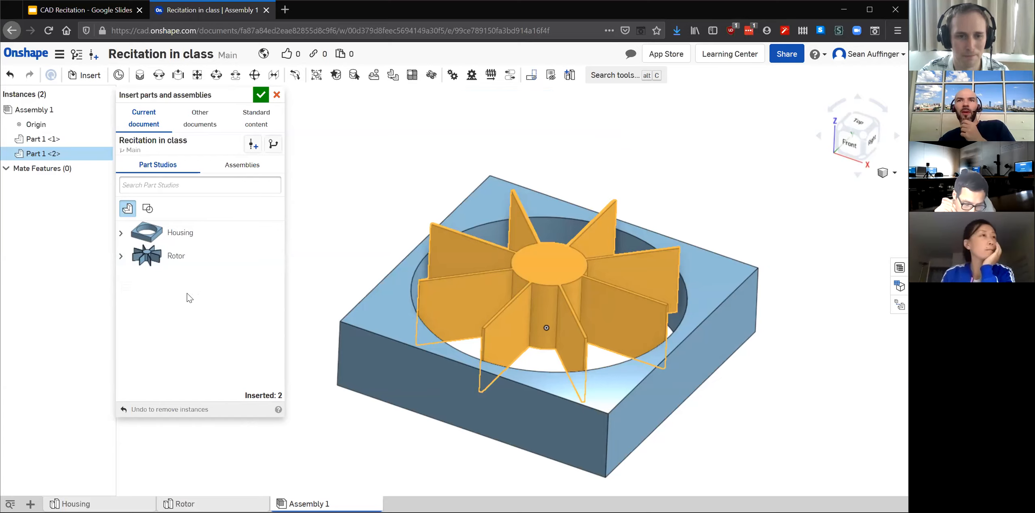
key("ctrl+z")
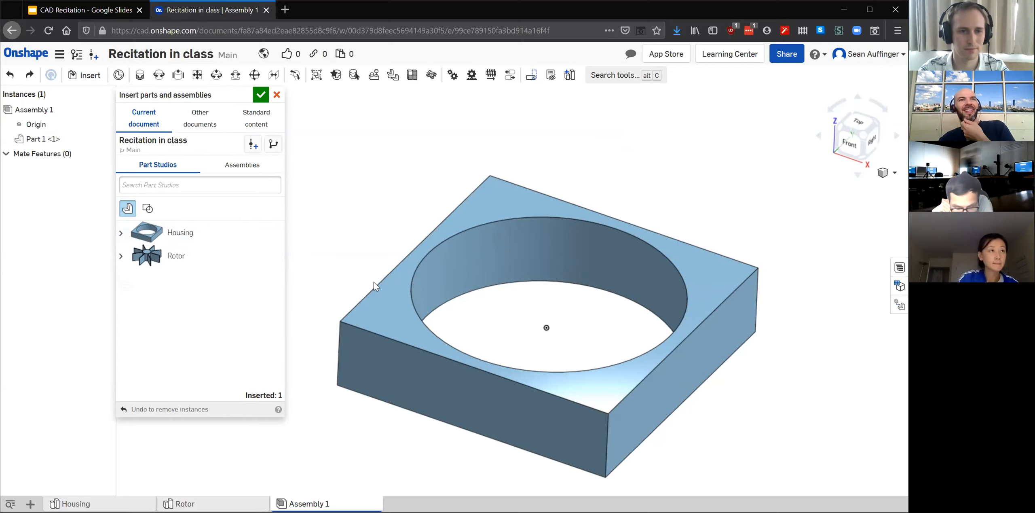
left_click(278, 96)
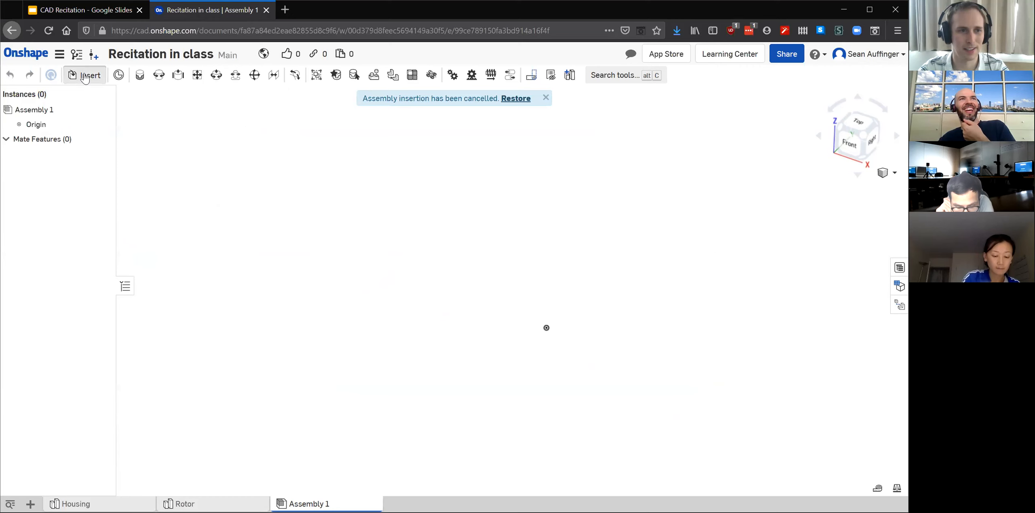
left_click(84, 75)
left_click(173, 235)
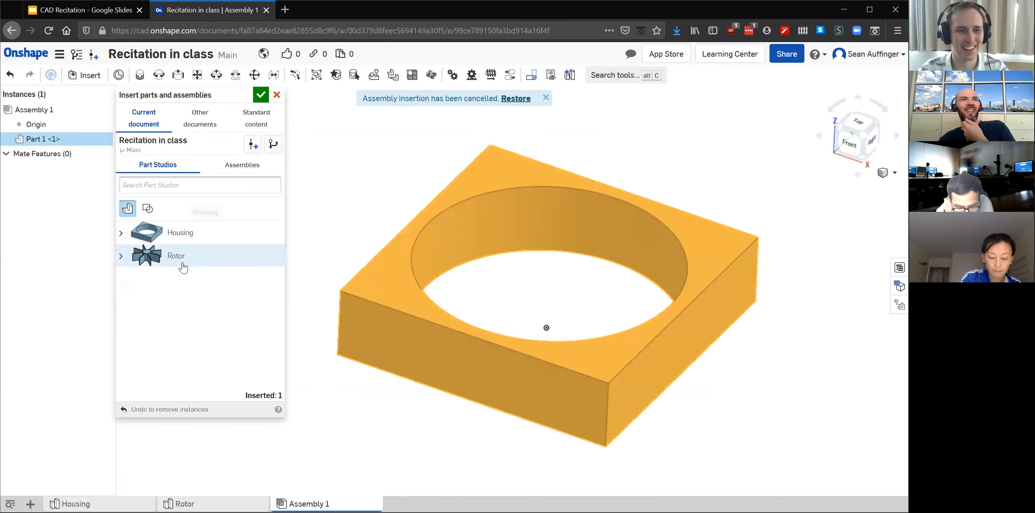
left_click(182, 265)
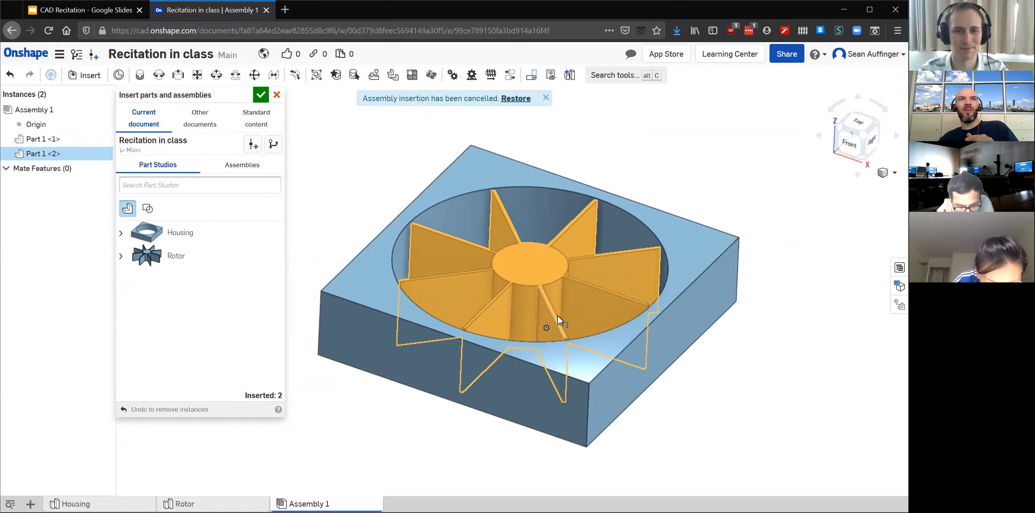
key("ctrl+z")
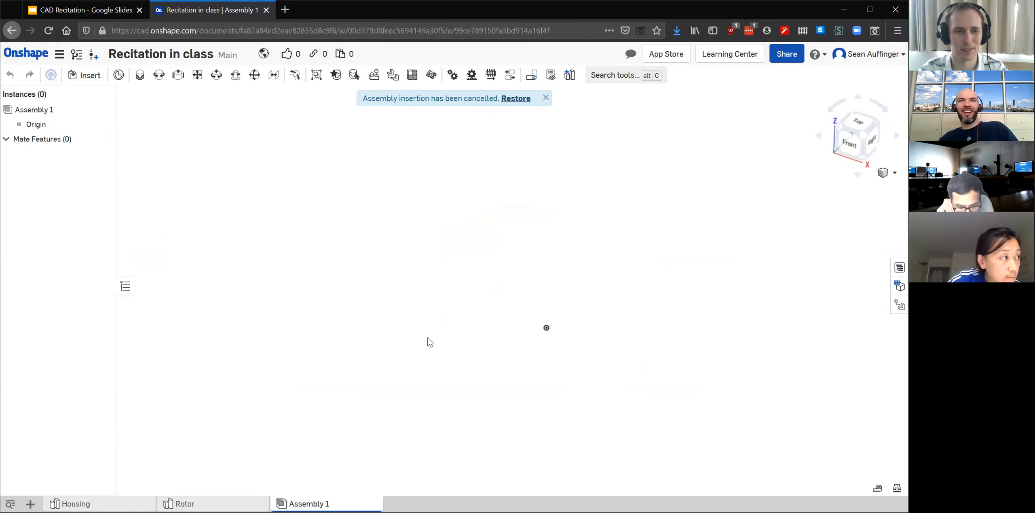
Insert the Housing and Rotor parts together into Assembly 1 and accept the insertion.
left_click(83, 76)
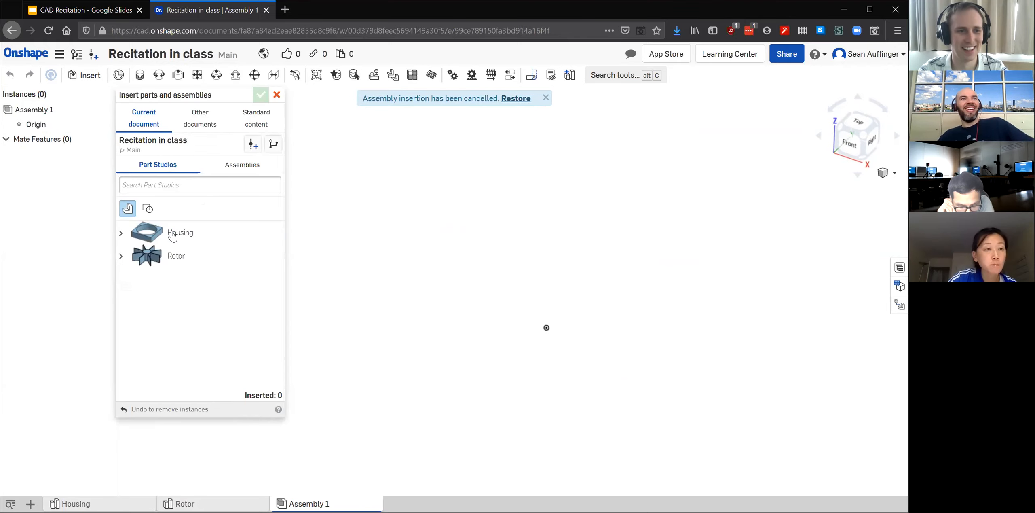
left_click(176, 239)
left_click(175, 256)
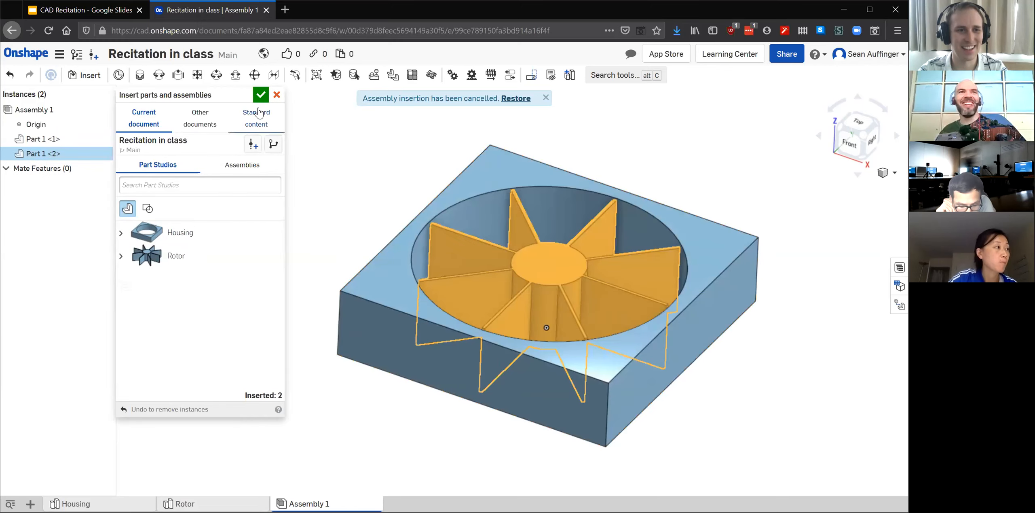
left_click(262, 95)
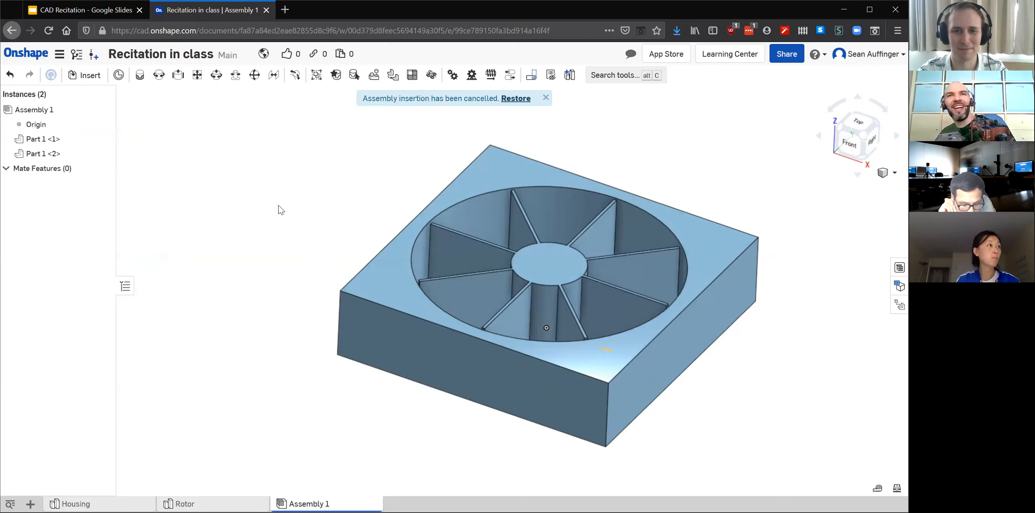
Move the rotor freely out of the housing until it floats above the rear edge of the circular opening.
right_click_drag(299, 200, 275, 234)
left_click_drag(538, 264, 276, 218)
left_click_drag(469, 215, 445, 248)
left_click_drag(275, 213, 610, 186)
right_click_drag(386, 161, 397, 189)
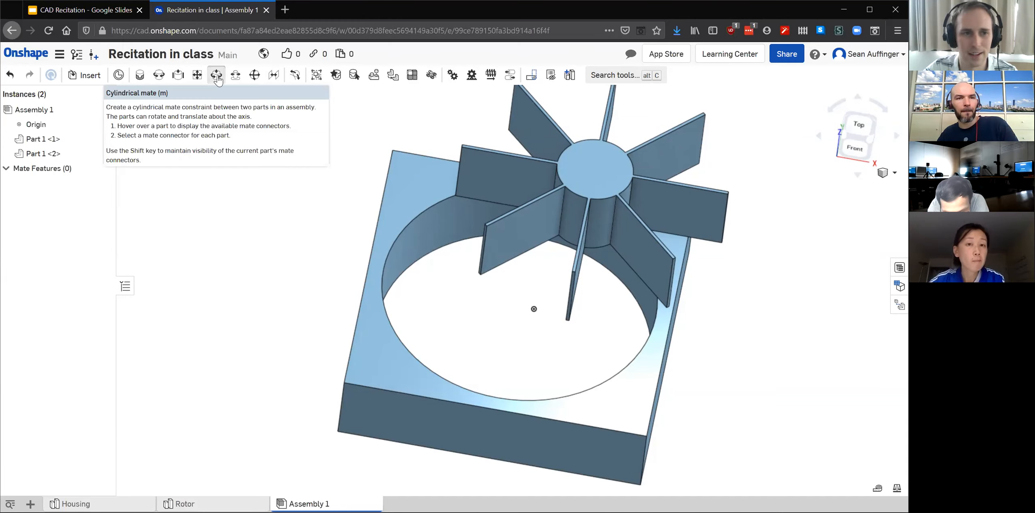
Add a cylindrical mate between the rotor's hub surface and the housing's circular opening, then leave the mate command.
left_click(216, 76)
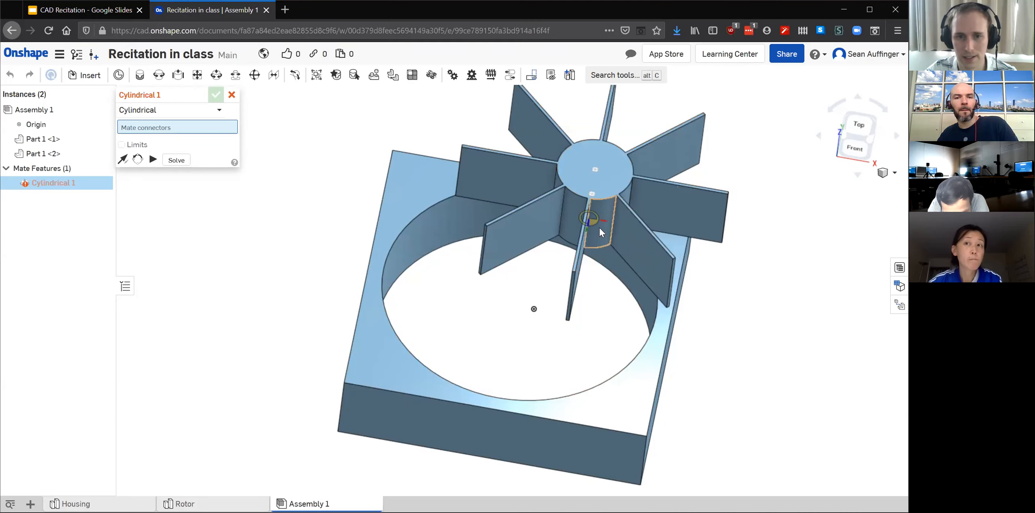
scroll(604, 226, "up", 4)
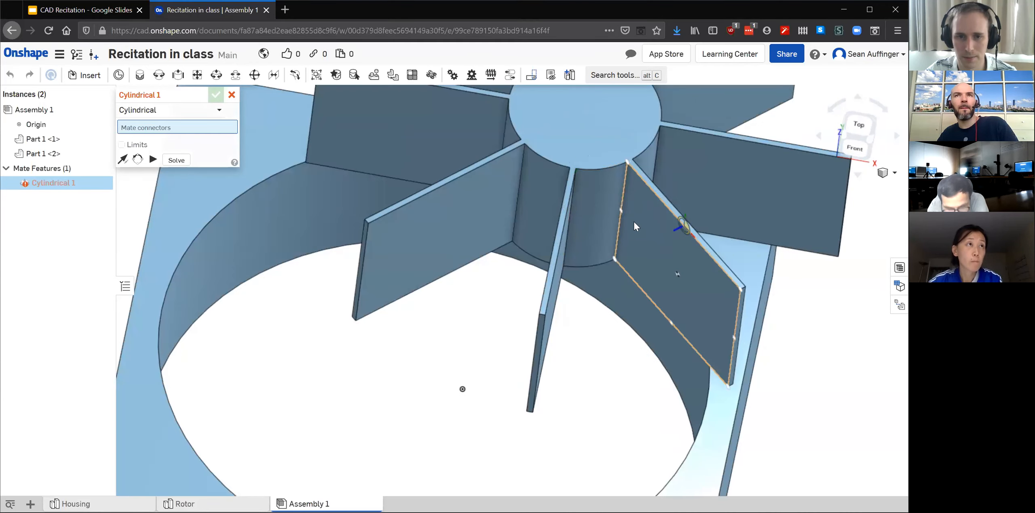
left_click(597, 196)
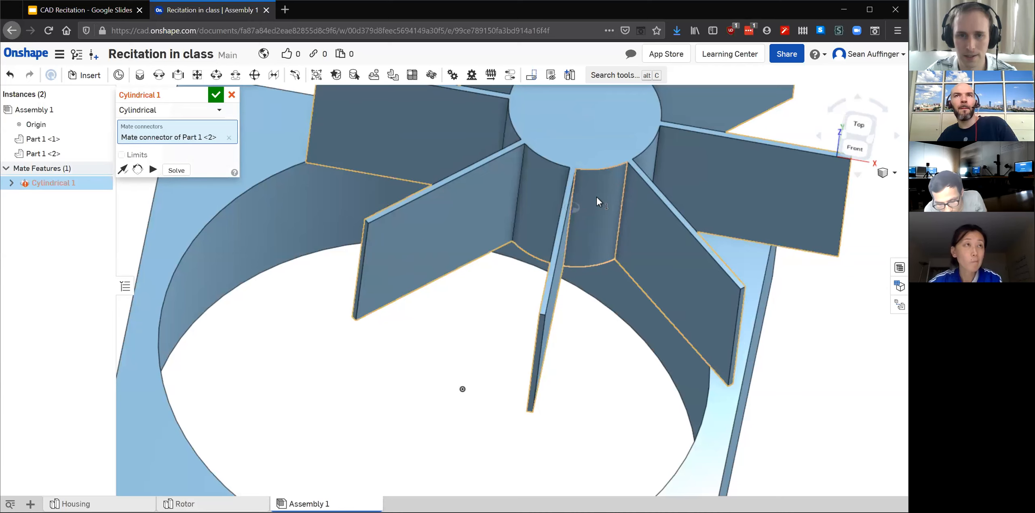
left_click(265, 229)
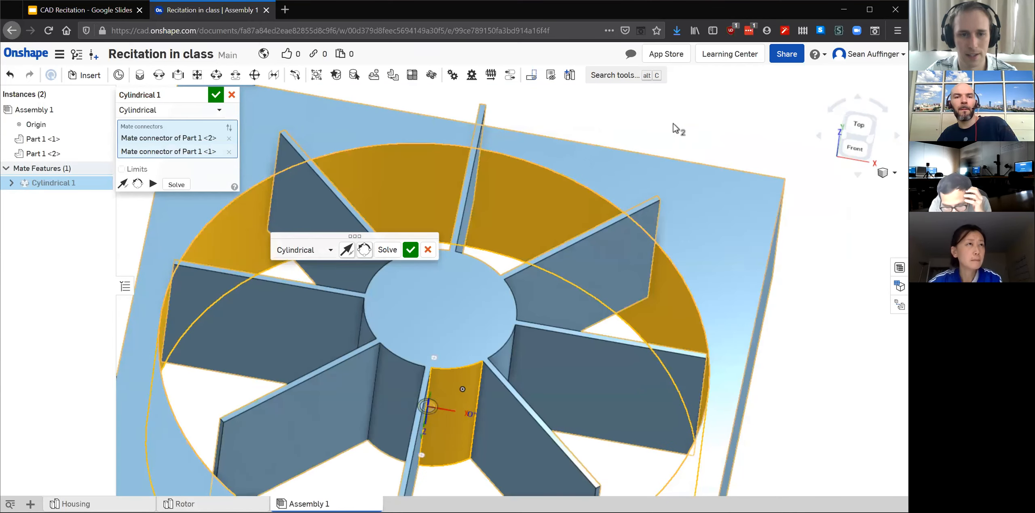
left_click(411, 250)
scroll(647, 174, "down", 5)
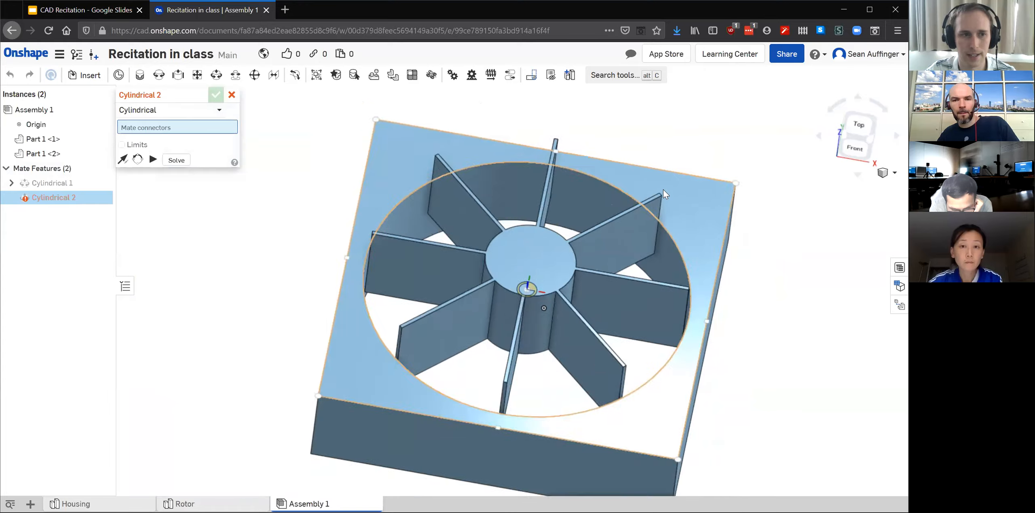
right_click_drag(658, 134, 684, 96)
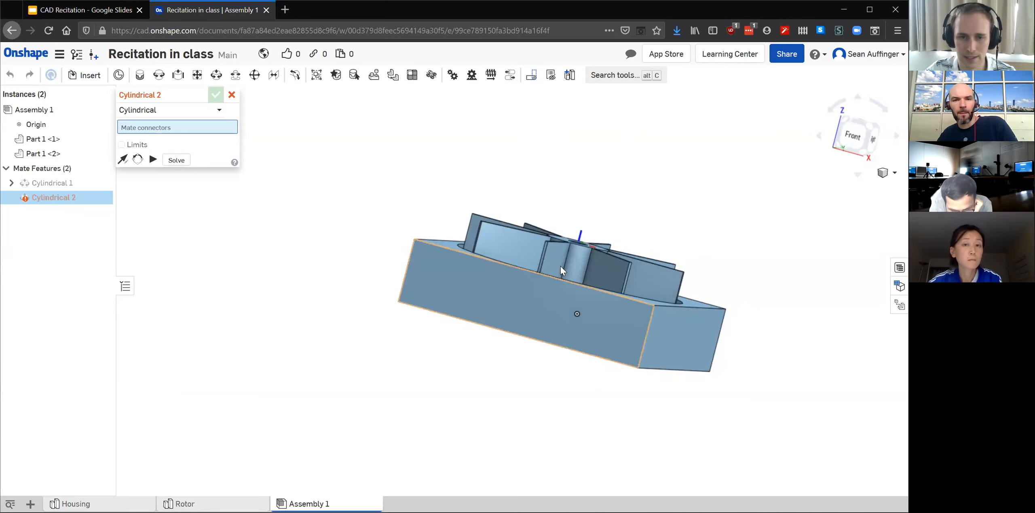
key("shift+7")
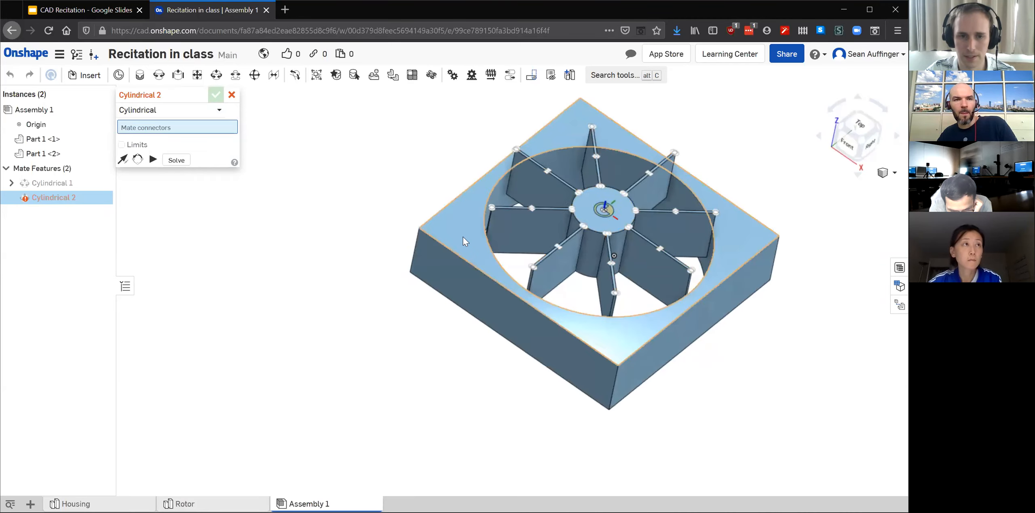
left_click(232, 95)
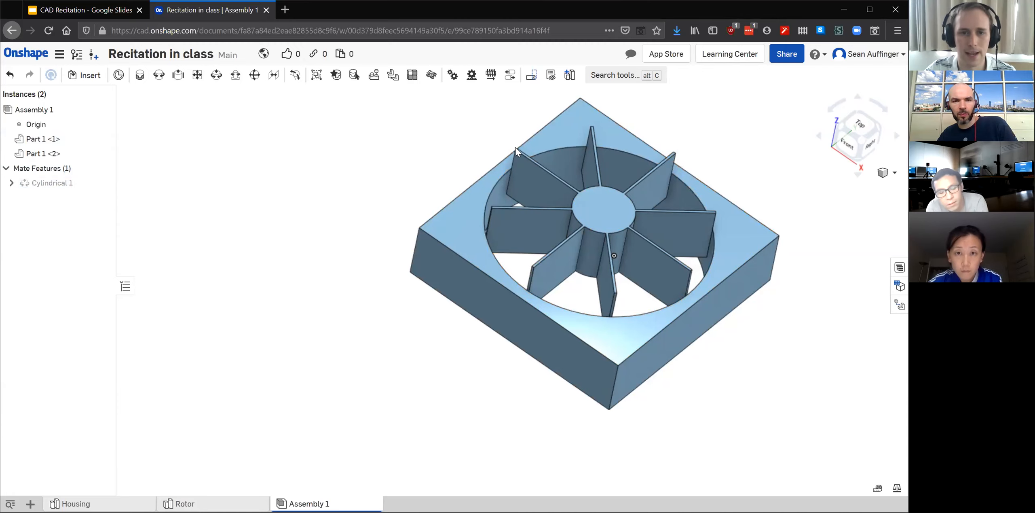
Slide the rotor along its mate axis and shift the mated fan parts away from the assembly origin.
mouse_move(593, 265)
left_mouse_down()
mouse_move(581, 318)
mouse_move(526, 423)
mouse_move(511, 219)
mouse_move(743, 130)
mouse_move(720, 170)
mouse_move(486, 259)
mouse_move(364, 210)
mouse_move(396, 133)
mouse_move(384, 174)
mouse_move(616, 291)
mouse_move(590, 157)
left_mouse_up()
left_click_drag(529, 249, 521, 179)
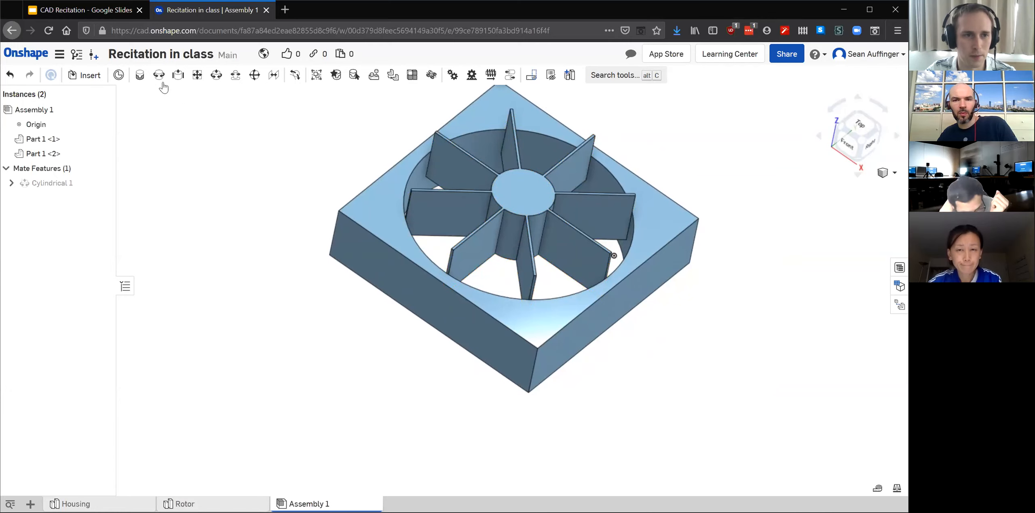
Add a planar mate between the rotor's top face and the housing's top face, solve it and leave the mate command.
left_click(197, 76)
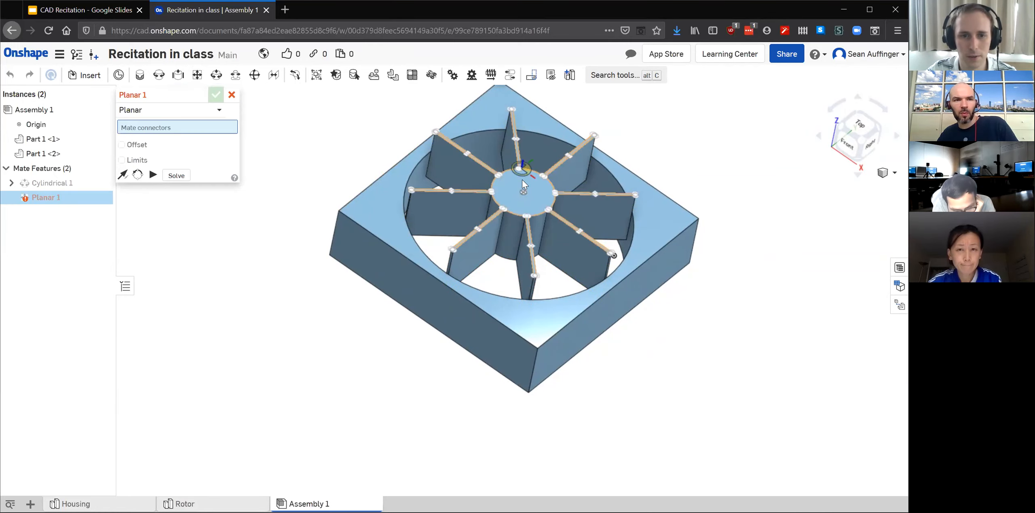
scroll(508, 190, "up", 2)
left_click(507, 181)
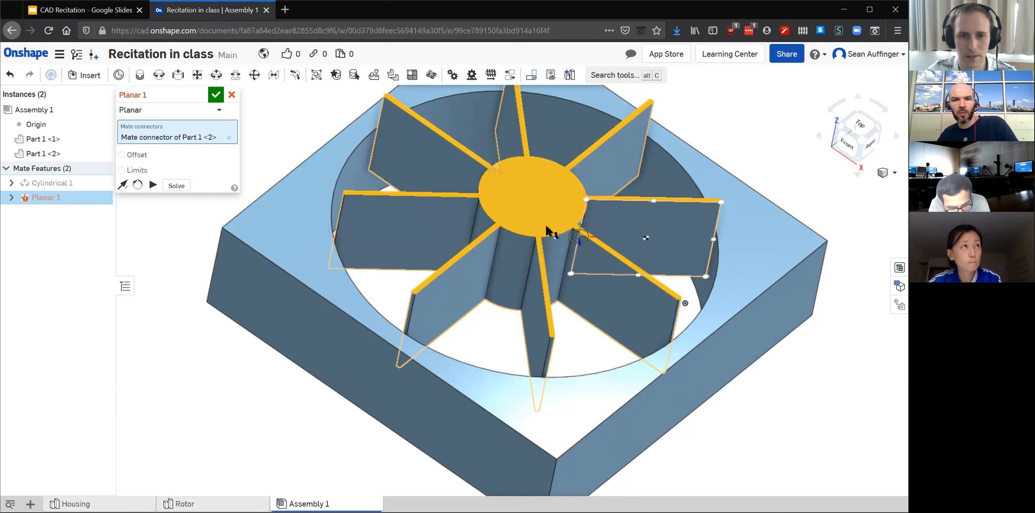
left_click(287, 215)
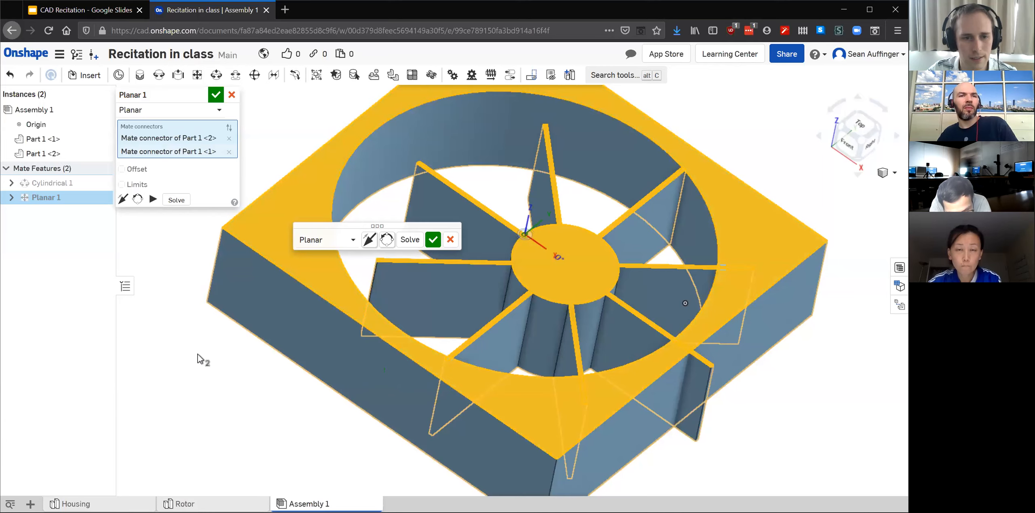
right_click_drag(312, 371, 256, 342)
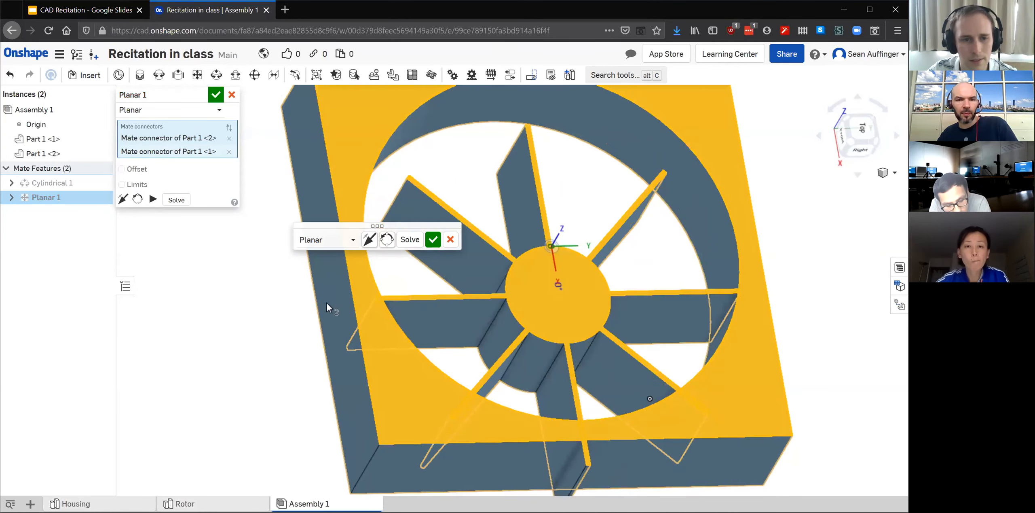
left_click(411, 239)
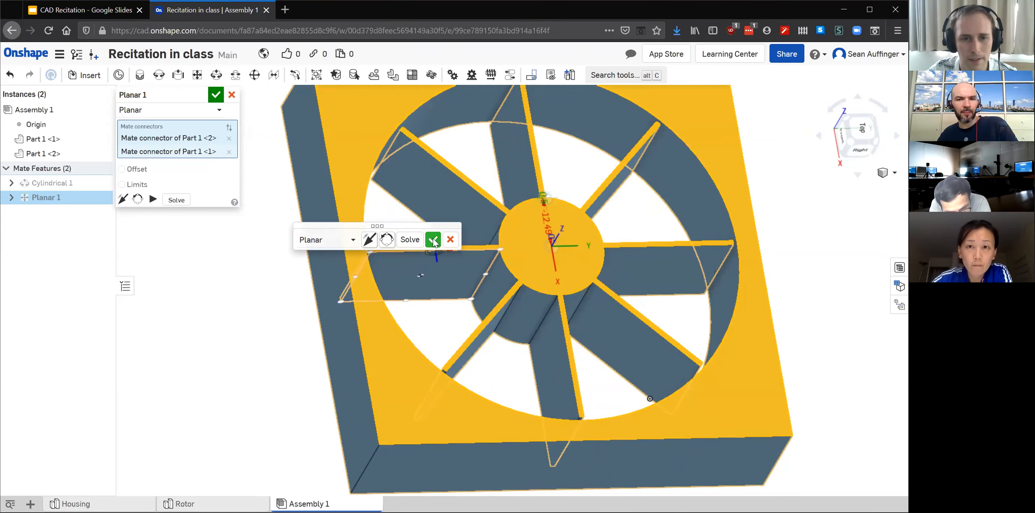
left_click(433, 240)
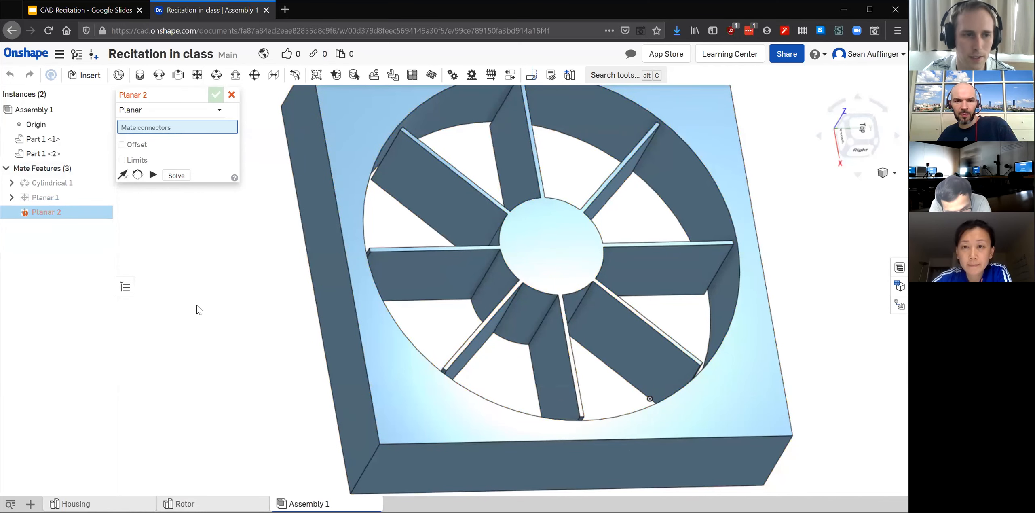
left_click(232, 95)
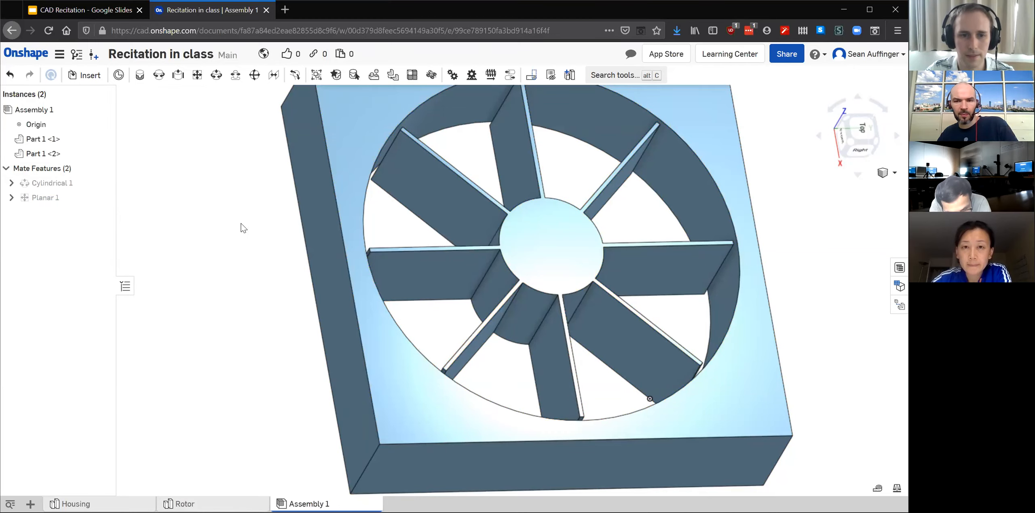
key("shift+5")
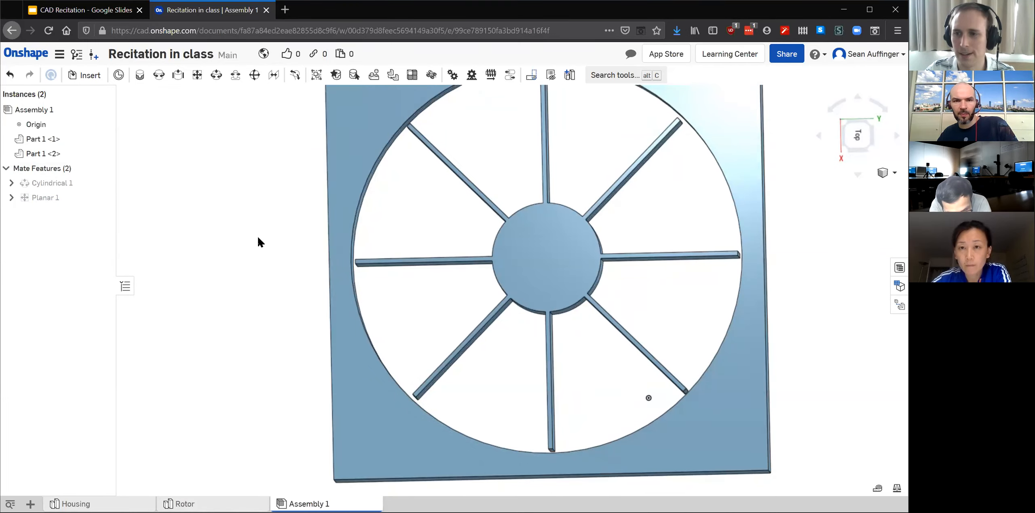
scroll(284, 246, "down", 3)
scroll(682, 224, "down", 2)
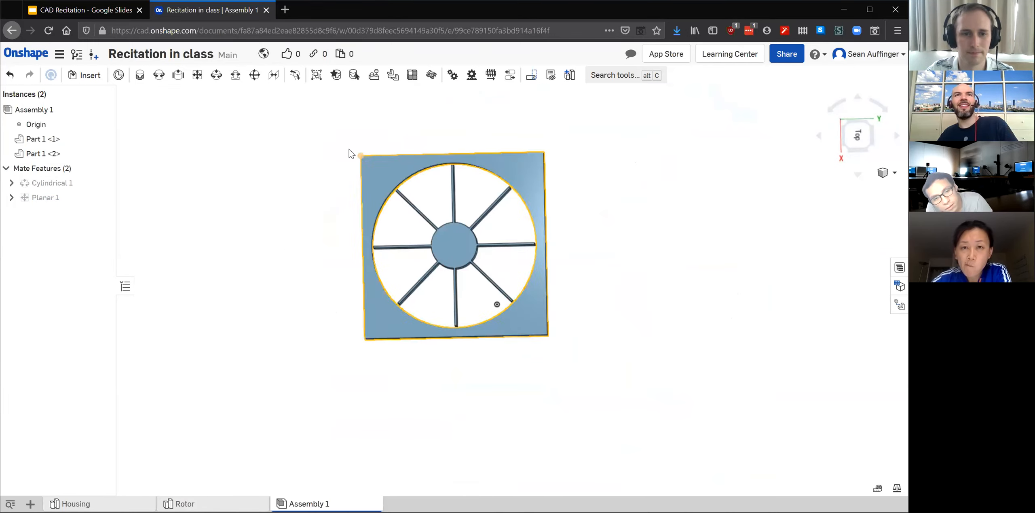
scroll(351, 154, "up", 5)
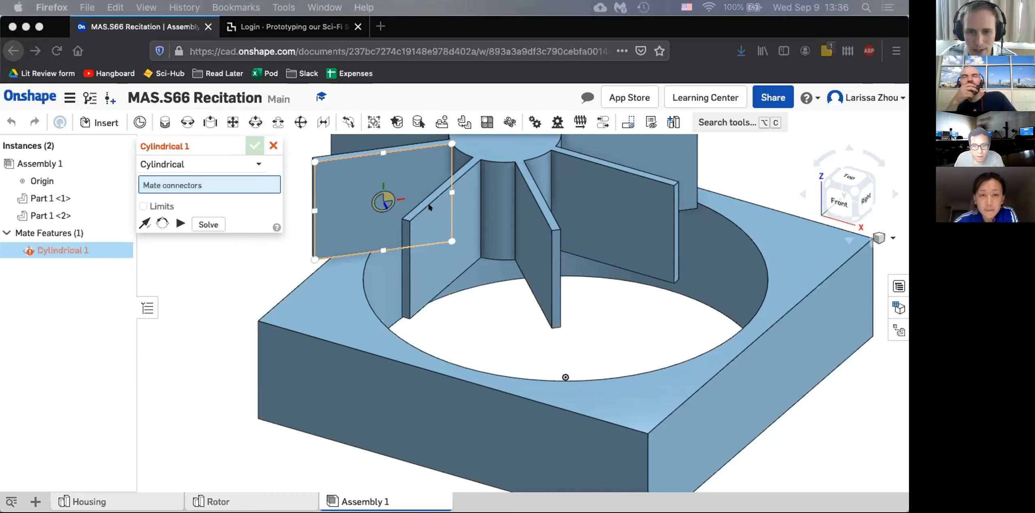
Add a cylindrical mate between the rotor's hub surface and the housing's circular opening, commit it and leave the mate command.
left_click(229, 186)
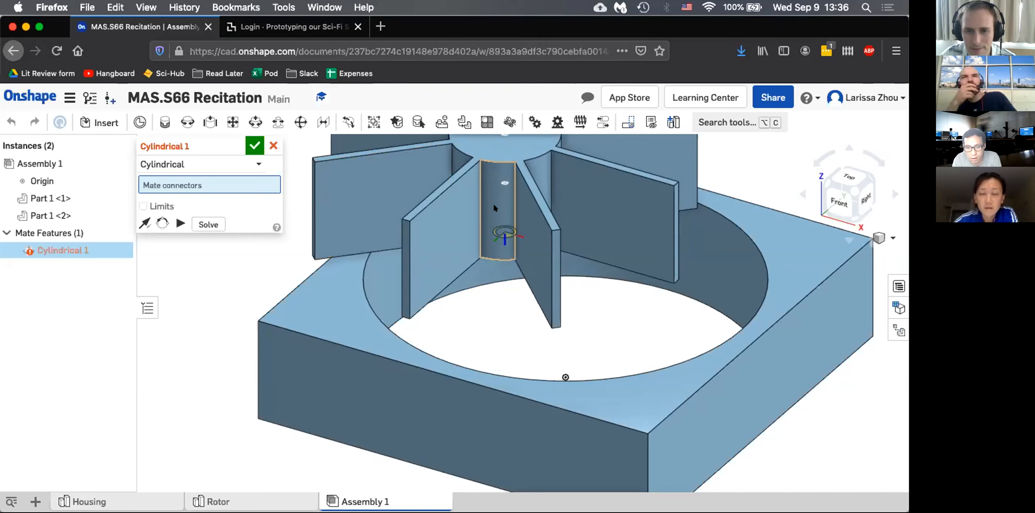
left_click(506, 144)
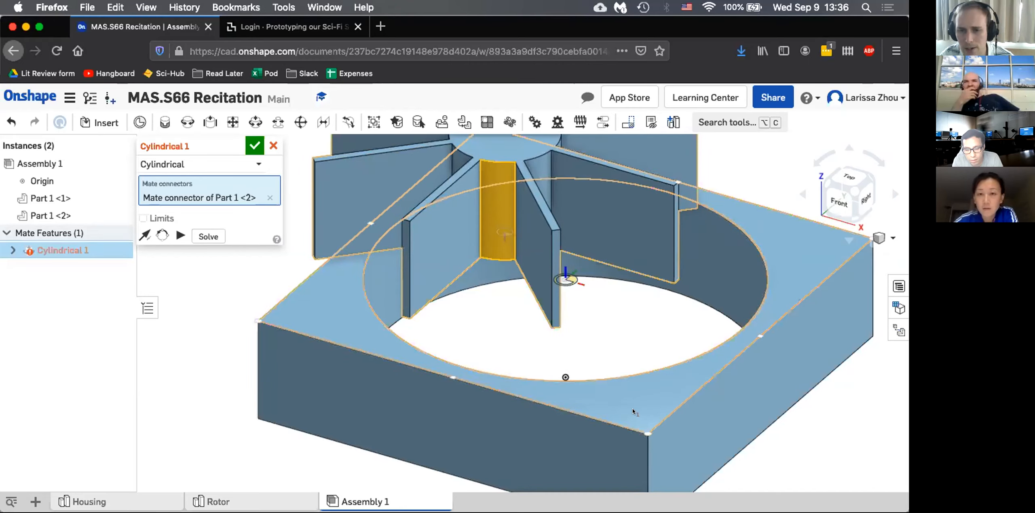
left_click(719, 252)
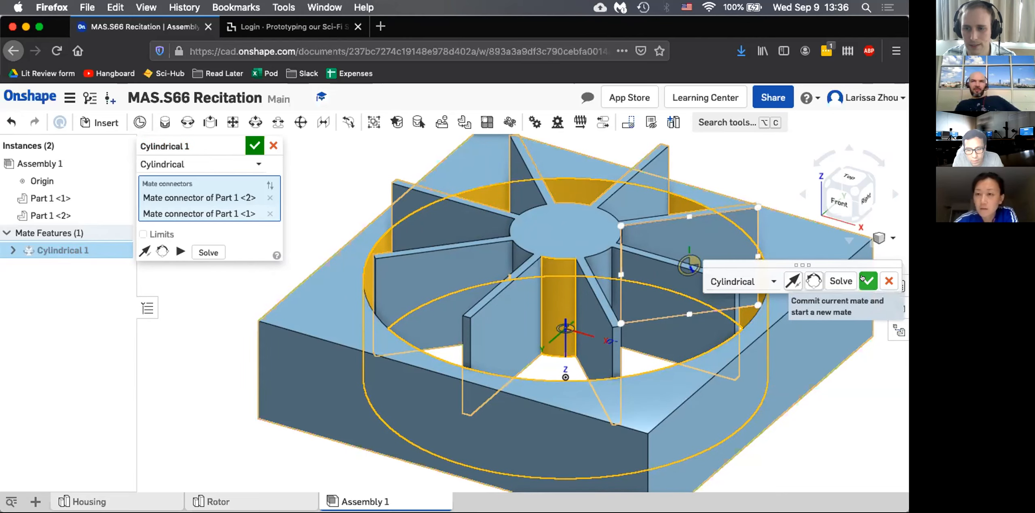
left_click(864, 279)
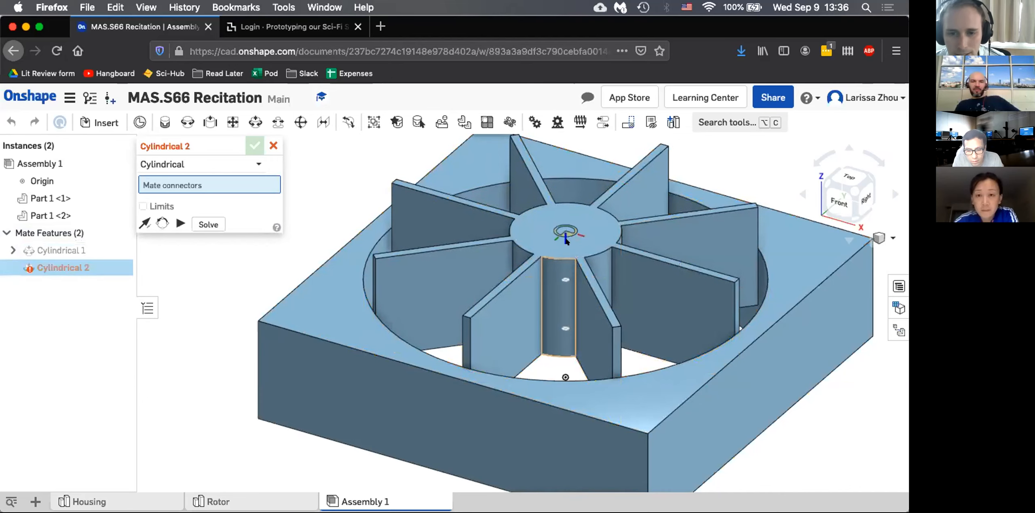
left_click(272, 145)
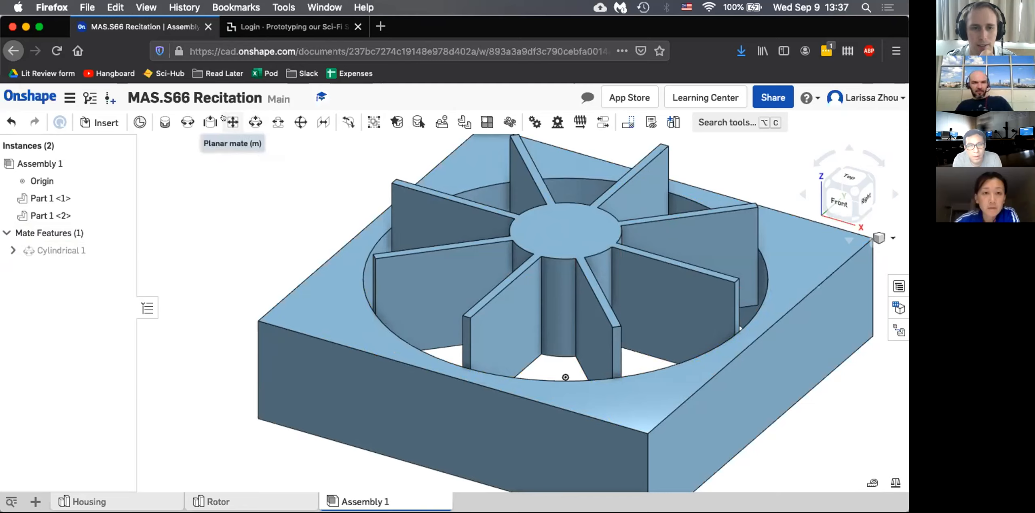
Add a planar mate between the centre of the rotor's top face and the centre of the housing's top opening.
left_click(223, 118)
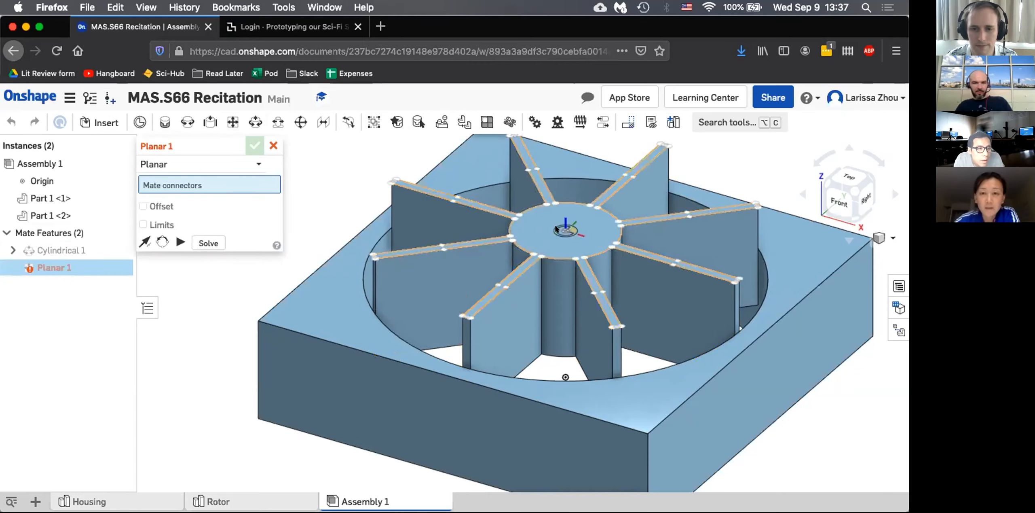
left_click(557, 229)
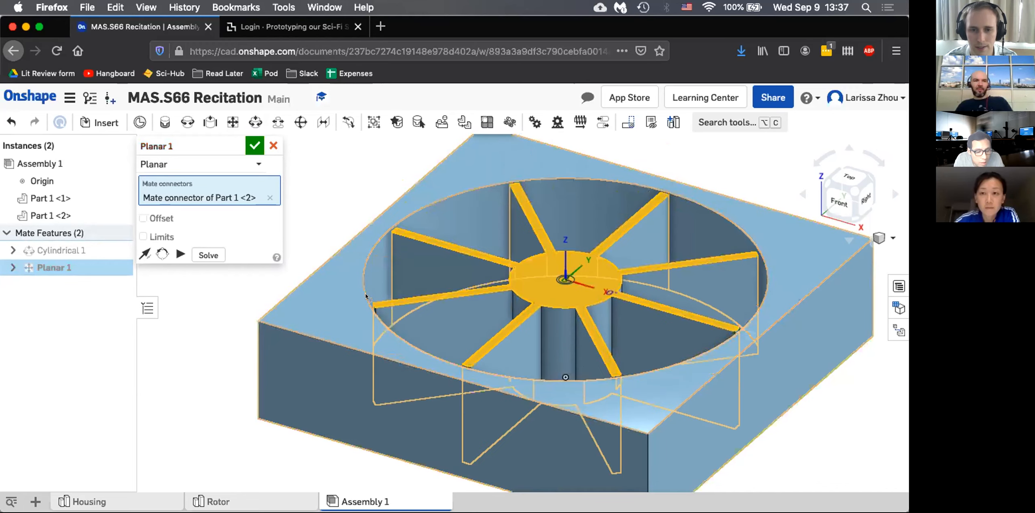
left_click(566, 279)
left_click(253, 145)
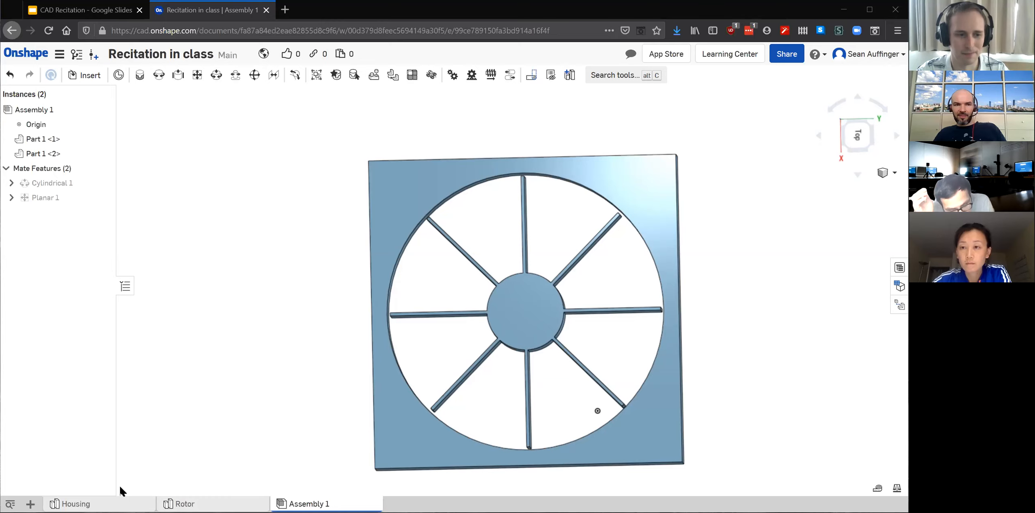
Look through the Housing and Rotor part studios, finishing with the Housing part studio open.
left_click(76, 504)
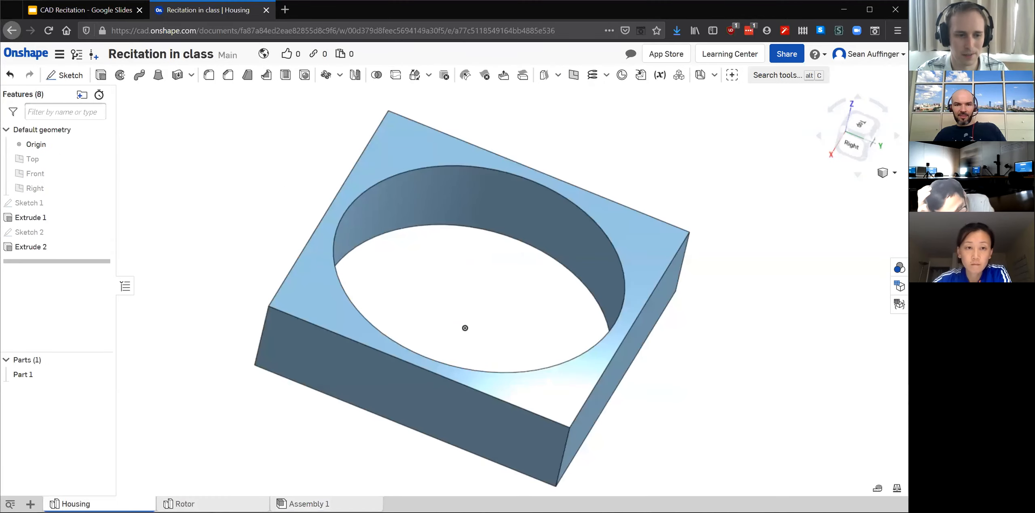
left_click(180, 504)
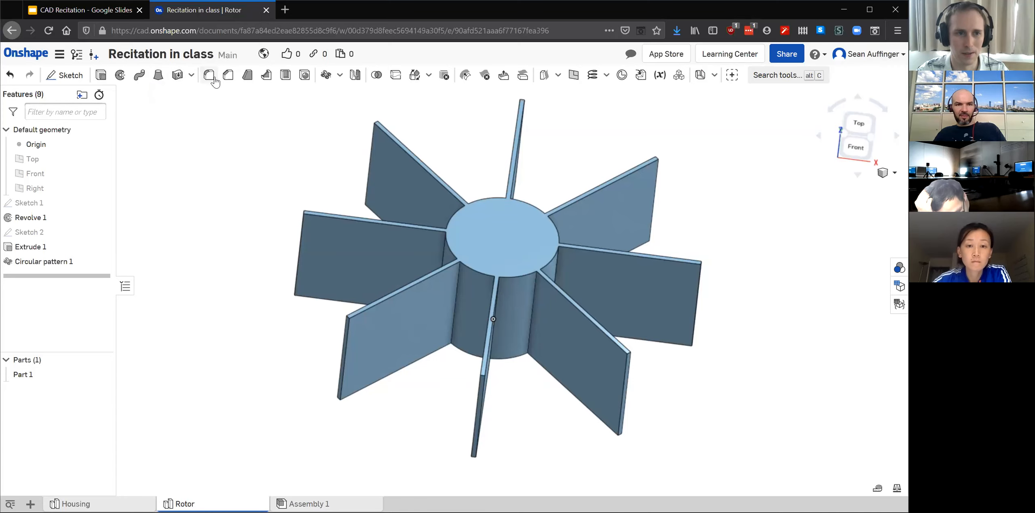
left_click(77, 504)
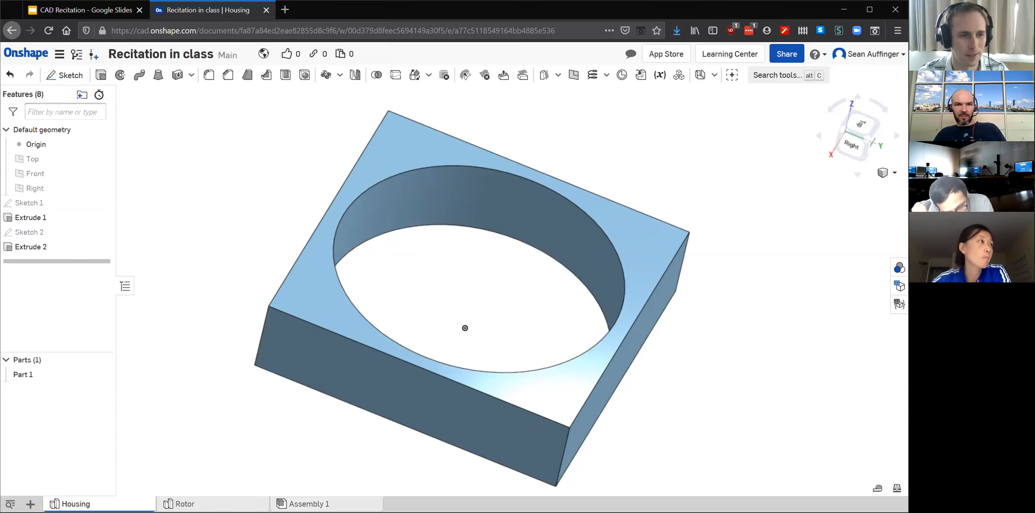
left_click(185, 504)
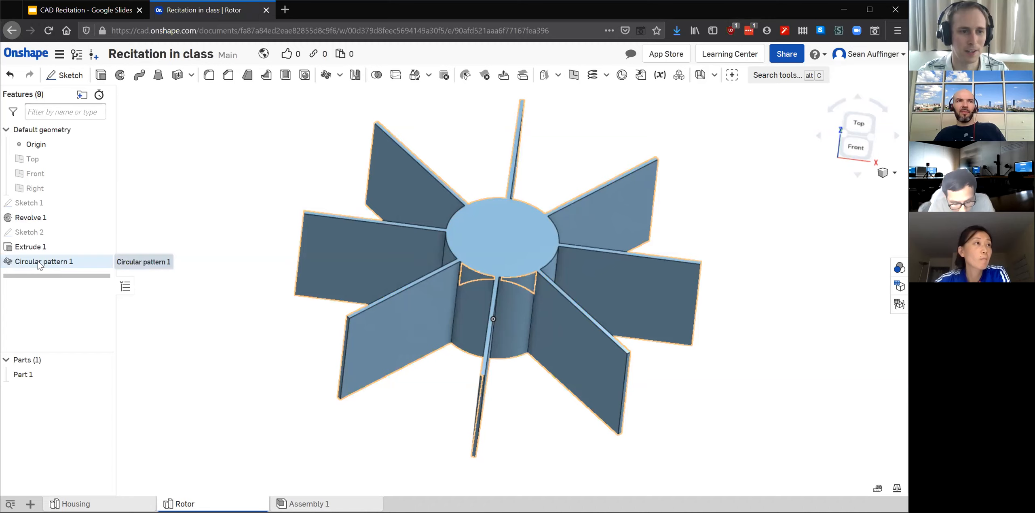
left_click(77, 503)
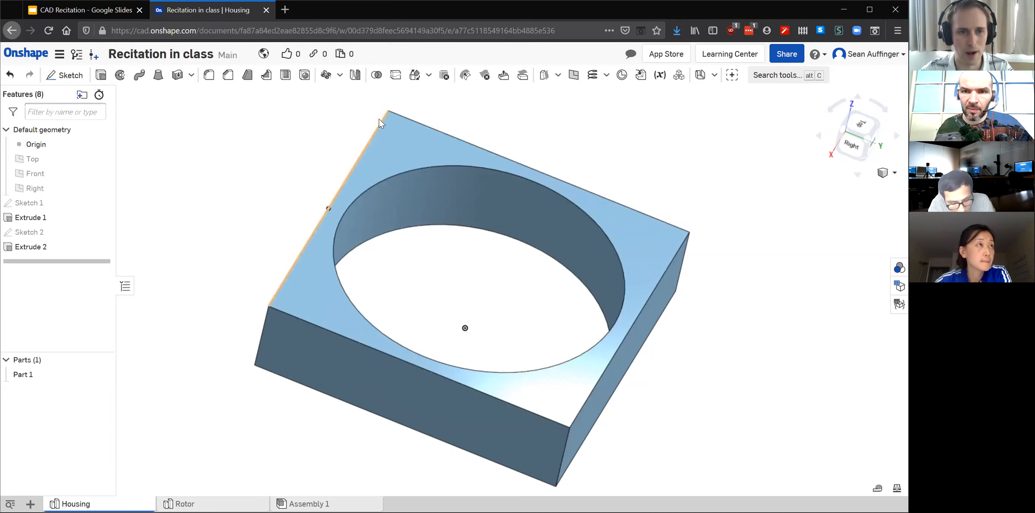
Fillet the upper edge of the housing's circular opening with a Circular cross section and a 5 mm radius.
left_click(209, 81)
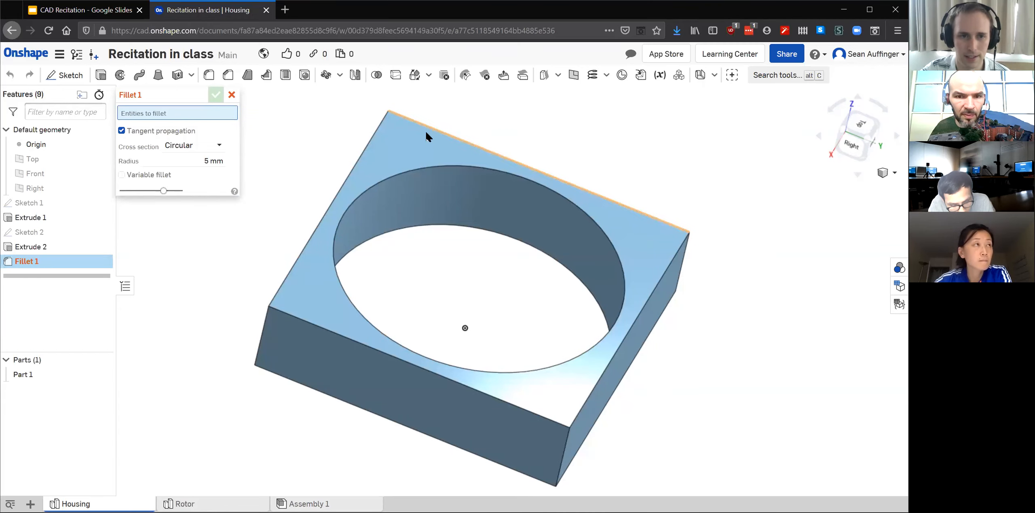
left_click(393, 175)
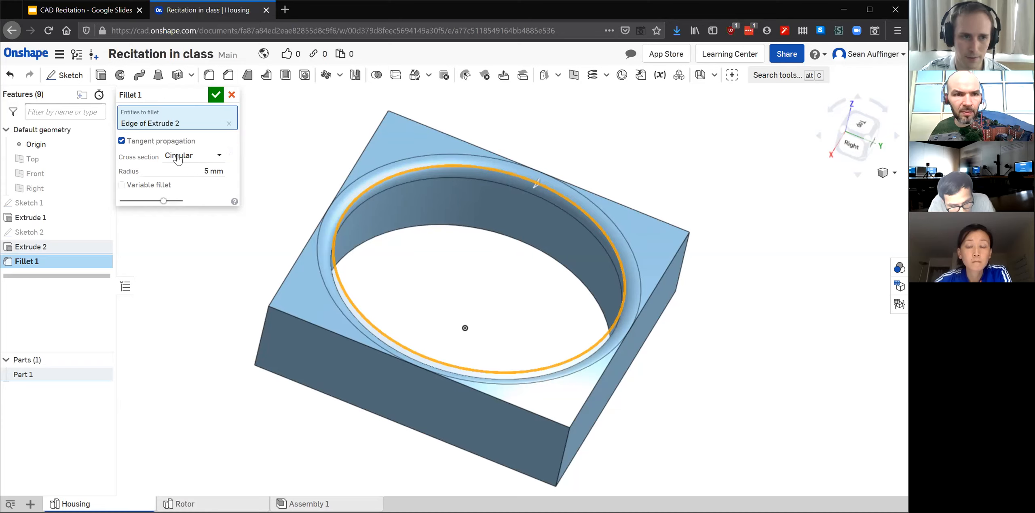
left_click(214, 160)
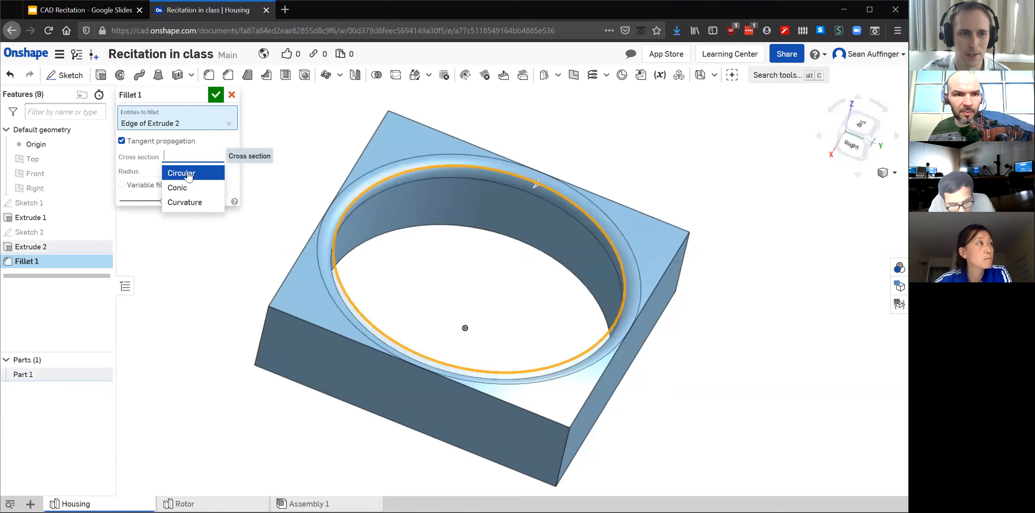
left_click(202, 173)
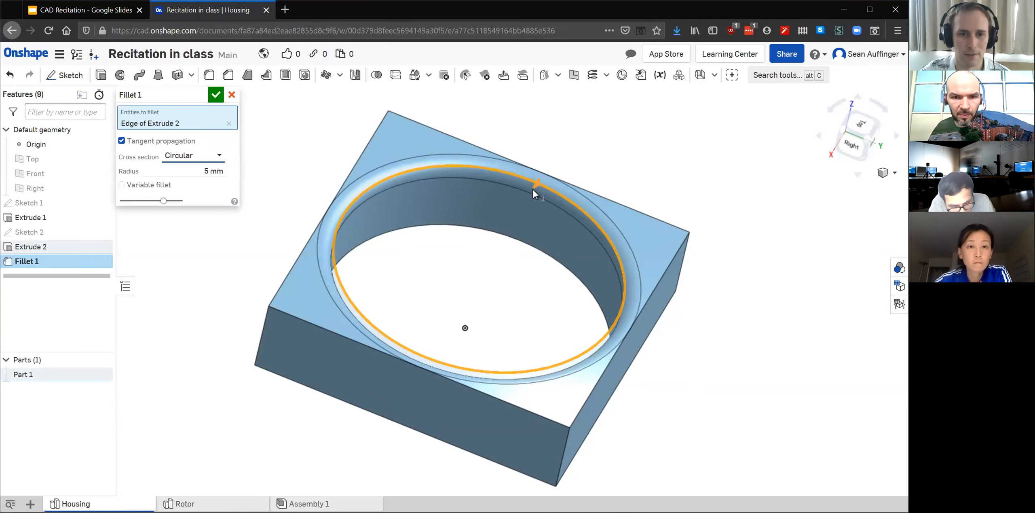
left_click_drag(532, 186, 542, 188)
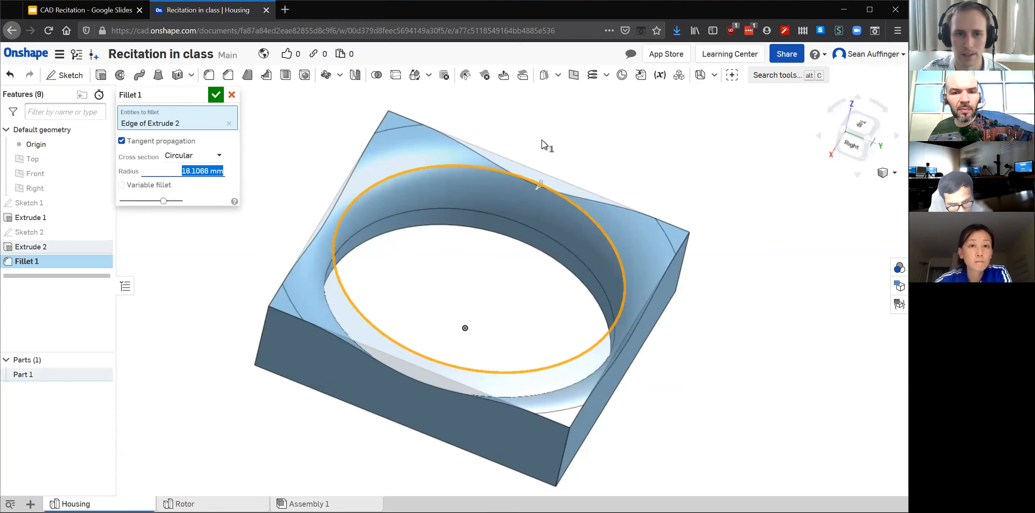
type("5")
key("Return")
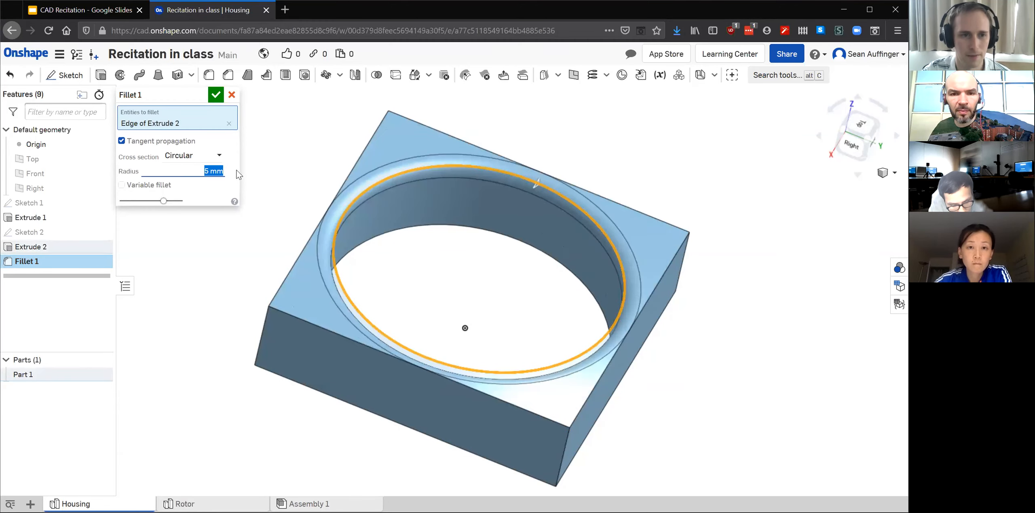
left_click(216, 95)
mouse_move(285, 163)
right_mouse_down()
mouse_move(282, 189)
mouse_move(270, 181)
mouse_move(277, 161)
mouse_move(280, 170)
right_mouse_up()
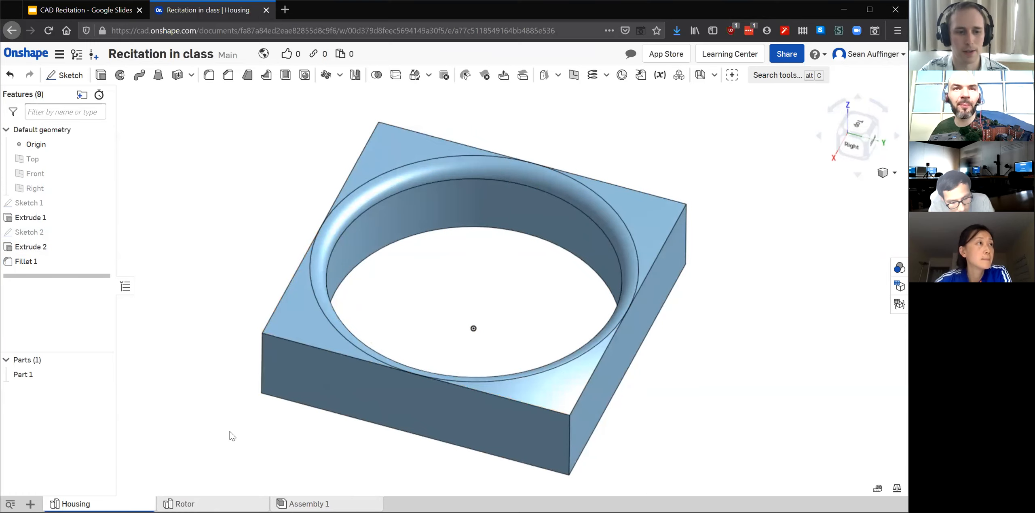
Examine the filleted housing together with the rotor in Assembly 1 from an angled view.
left_click(309, 503)
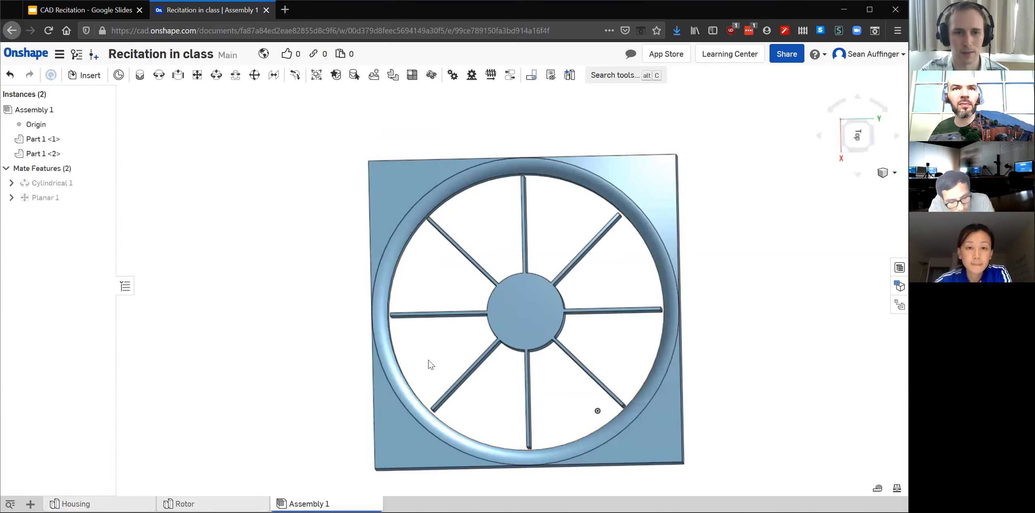
right_click_drag(333, 366, 424, 327)
scroll(567, 358, "up", 3)
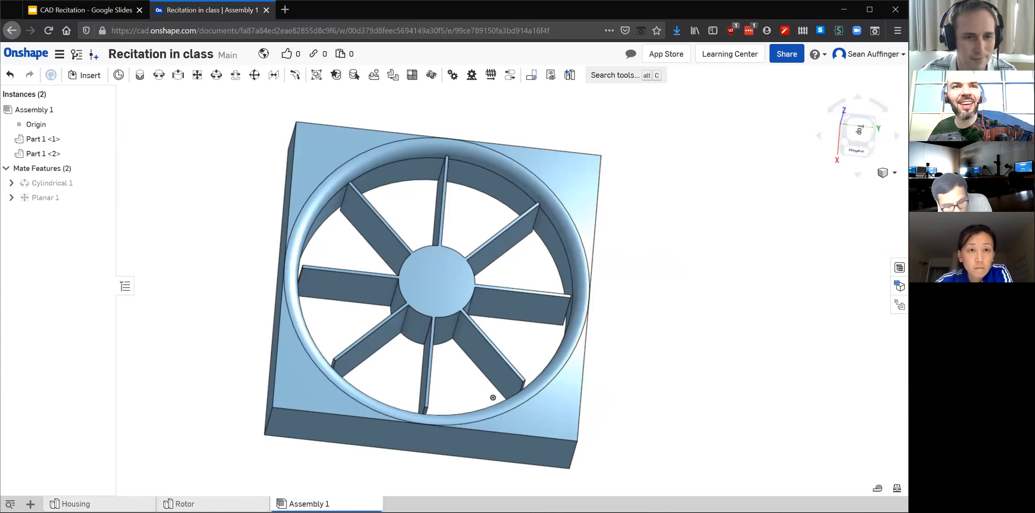
Return to the Housing part studio and delete the fillet on the circular opening.
left_click(76, 504)
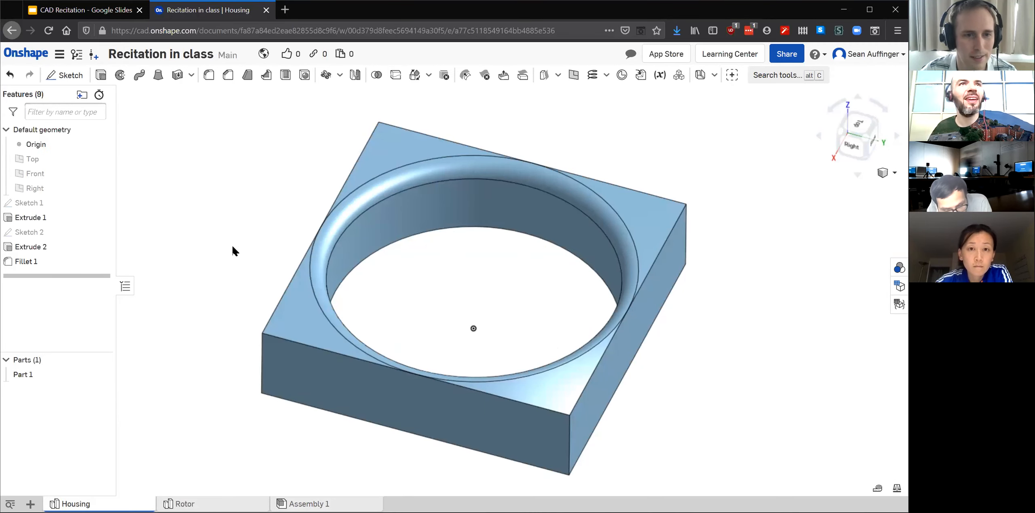
left_click(30, 262)
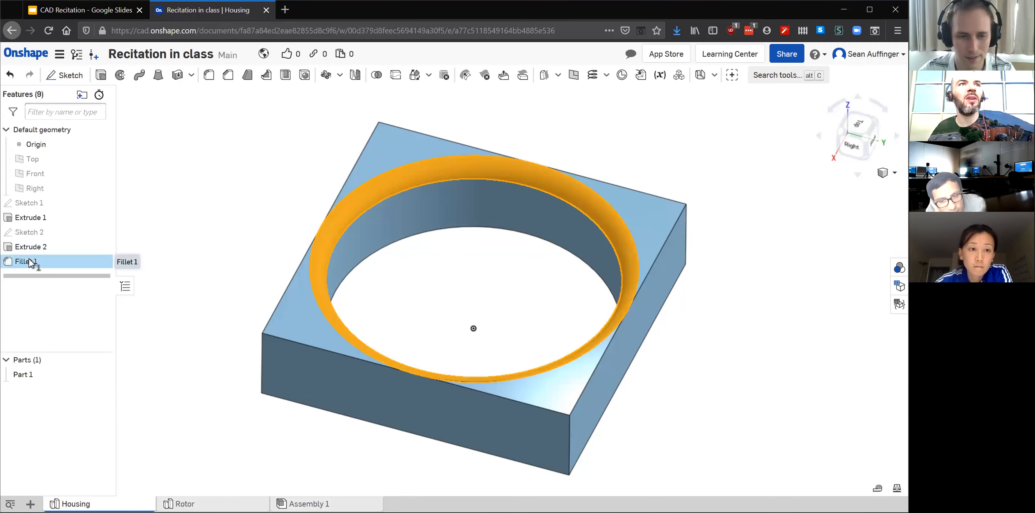
key("Delete")
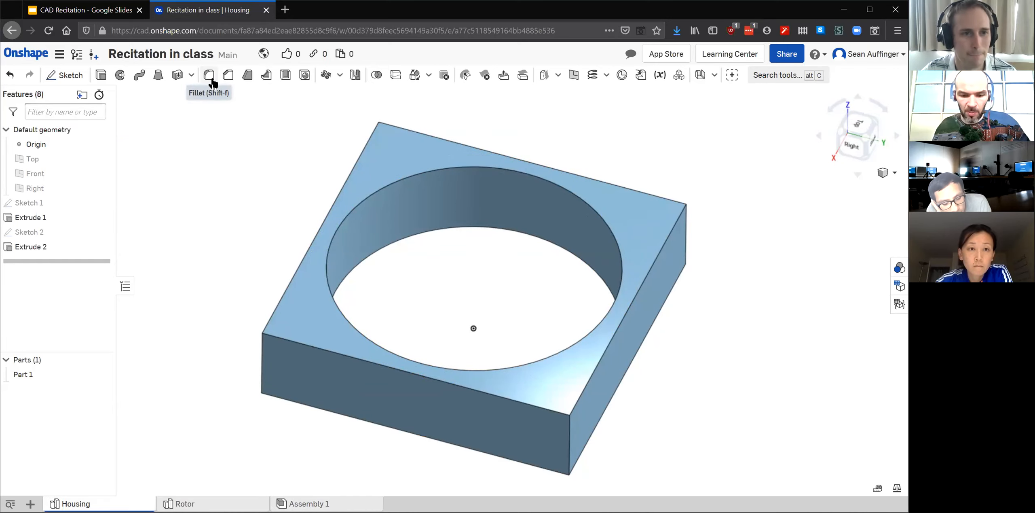
Search the tools for "fil" to locate the Fillet tool, then clear and close the search.
left_click(760, 78)
type("fil")
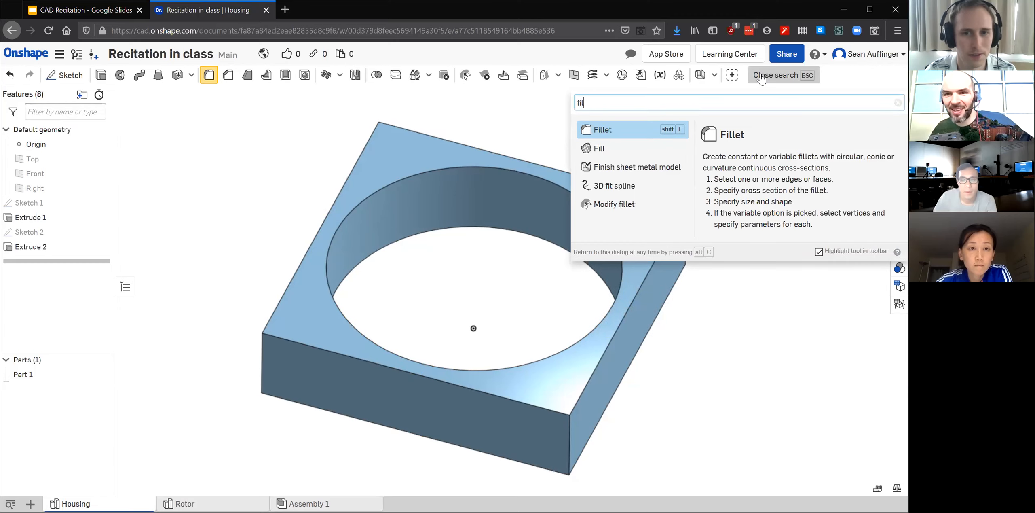
key("BackSpace")
key("BackSpace")
key("BackSpace")
key("Escape")
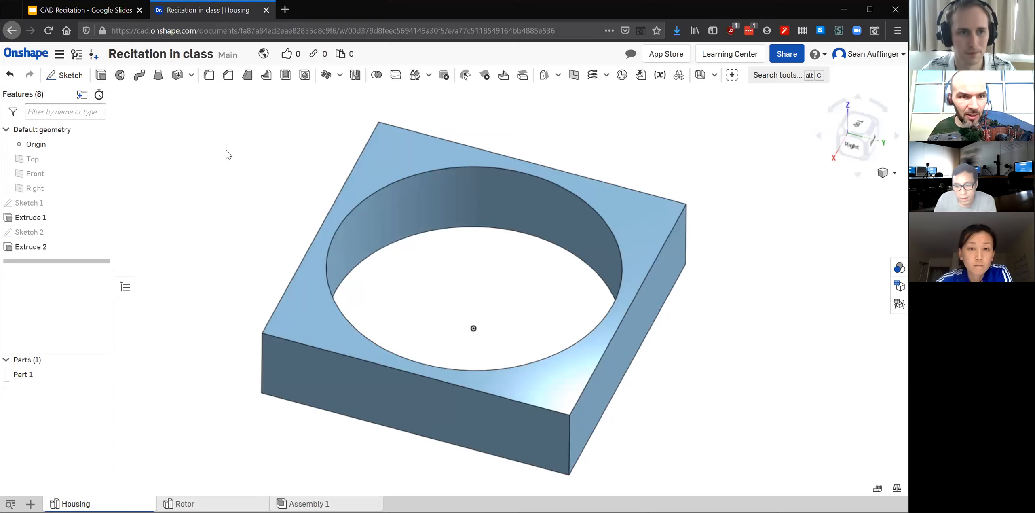
Fillet the upper edge of the housing's circular opening with a 5 mm circular radius and return to Assembly 1.
left_click(207, 78)
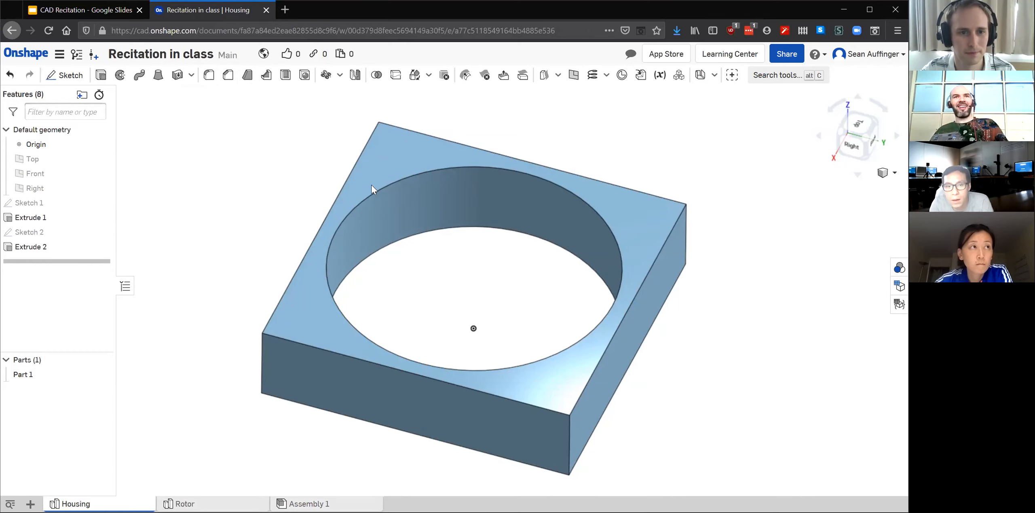
left_click(375, 191)
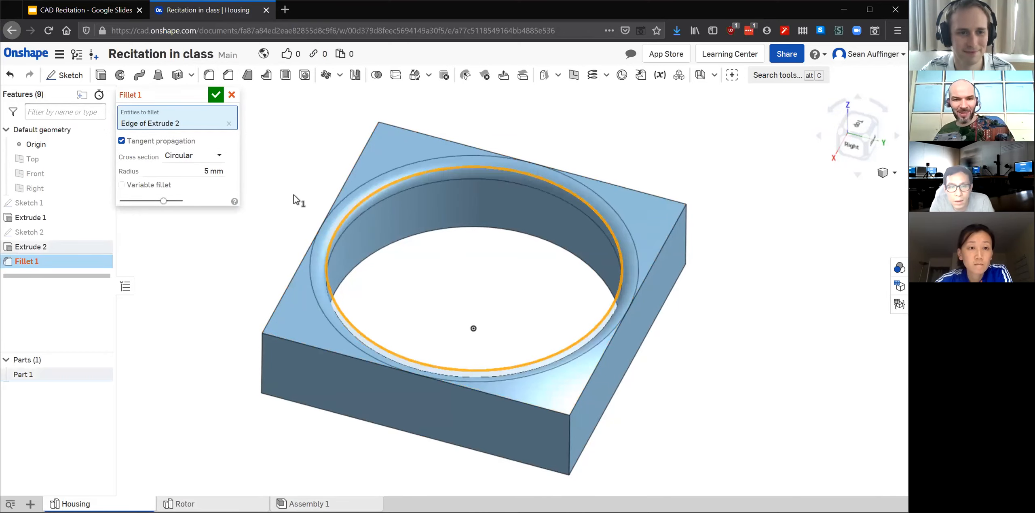
left_click(215, 94)
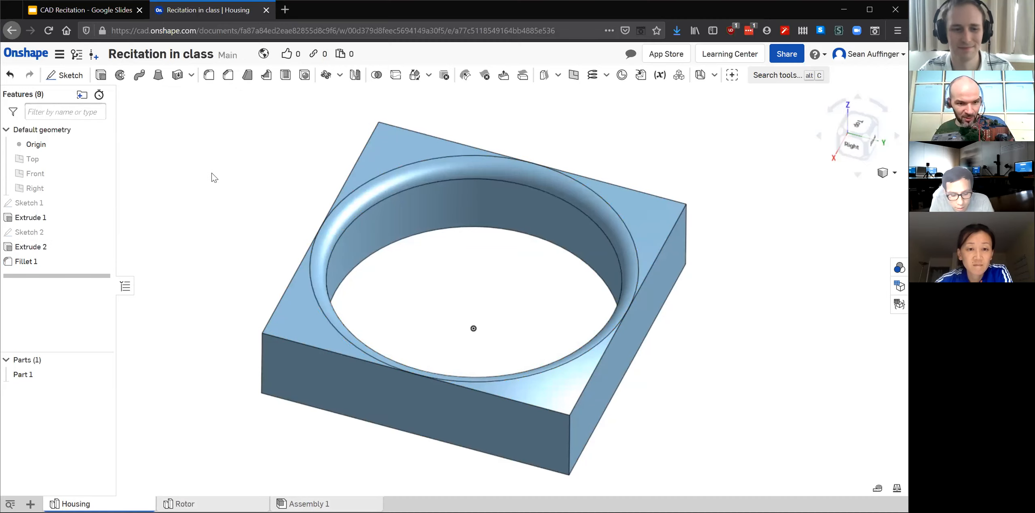
left_click(309, 504)
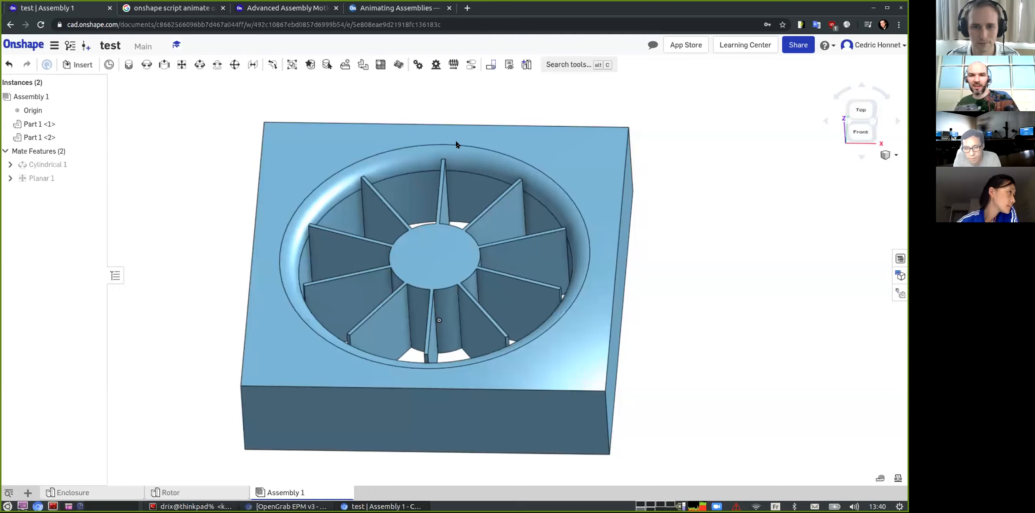
Add a revolute mate using the centre of the rotor hub's top face and accept it.
right_click_drag(675, 230, 729, 204)
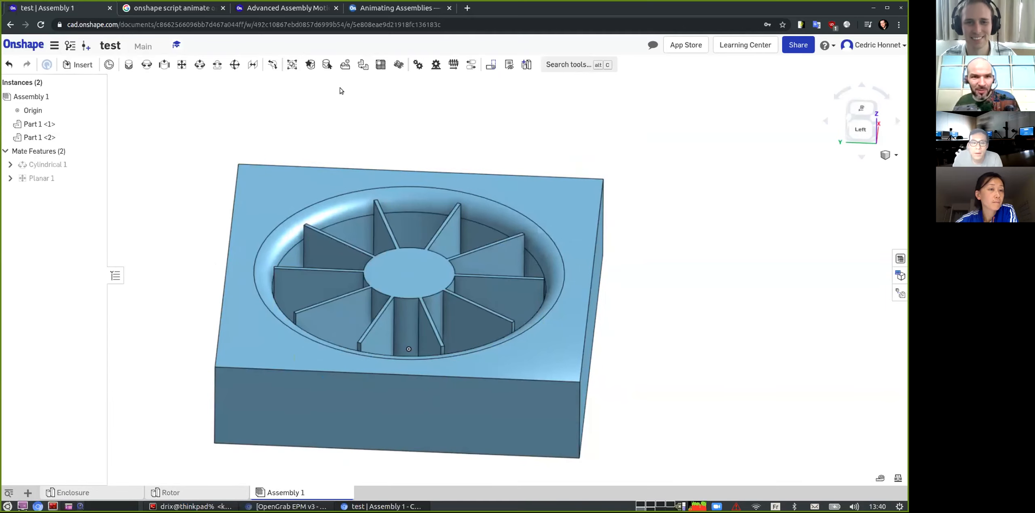
left_click(147, 65)
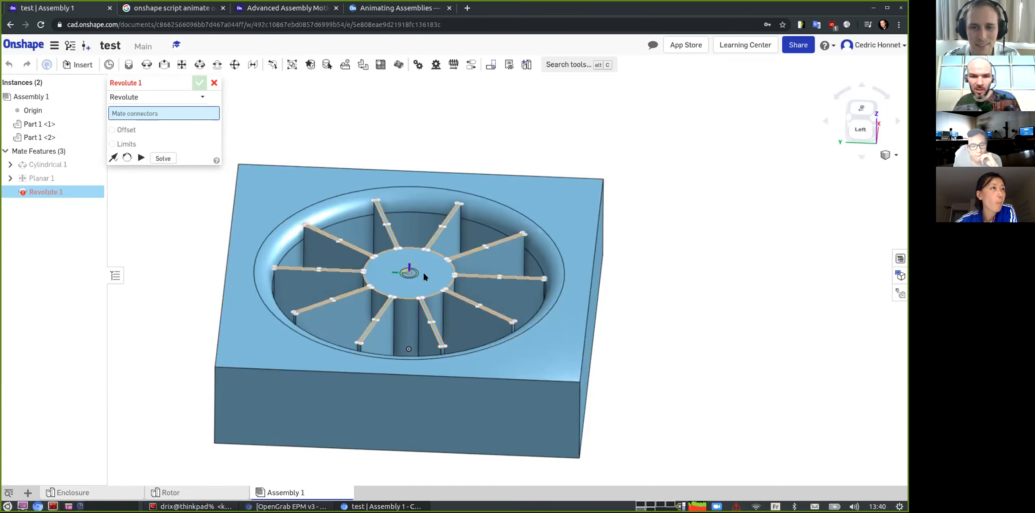
left_click(409, 274)
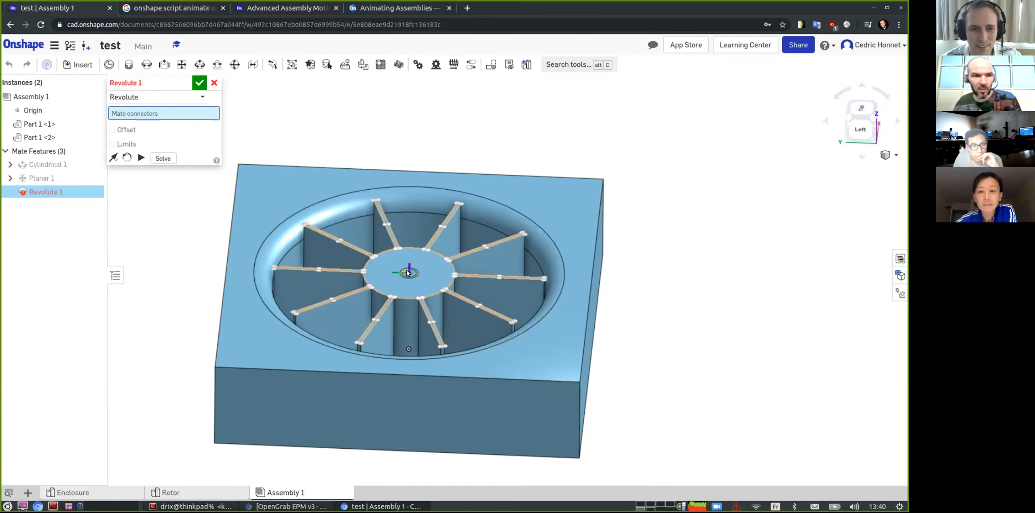
left_click(199, 83)
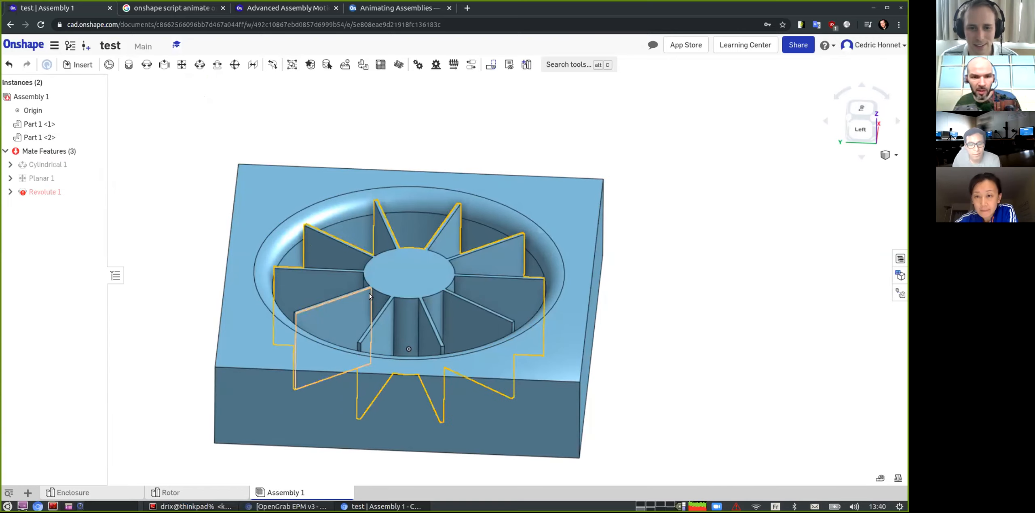
Try moving the fan assembly freely to check how the mated parts follow.
middle_click_drag(328, 245, 327, 289)
left_click_drag(328, 292, 335, 301)
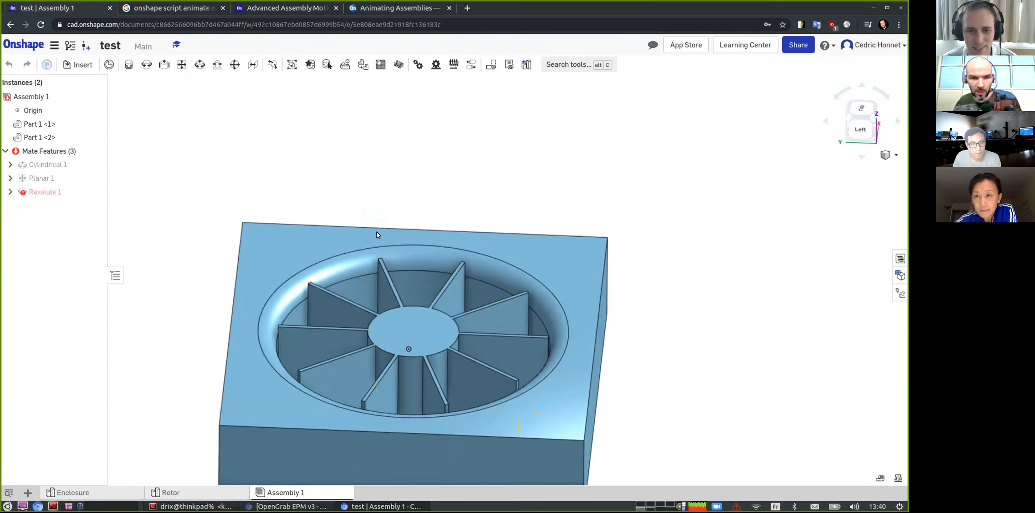
left_click_drag(377, 232, 380, 208)
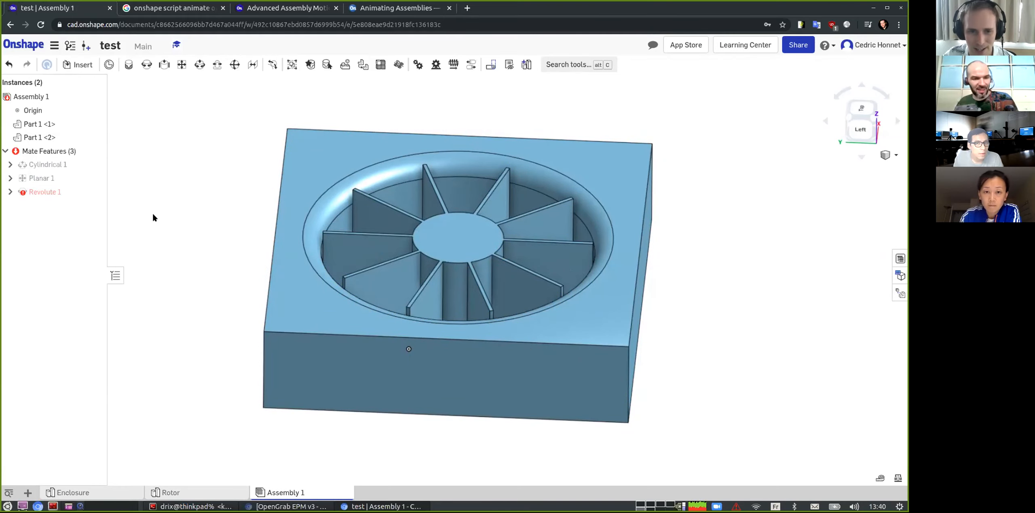
Undo the free moves and the revolute mate, and clear the selection of the housing's edge and top face.
key("ctrl+z")
key("ctrl+z")
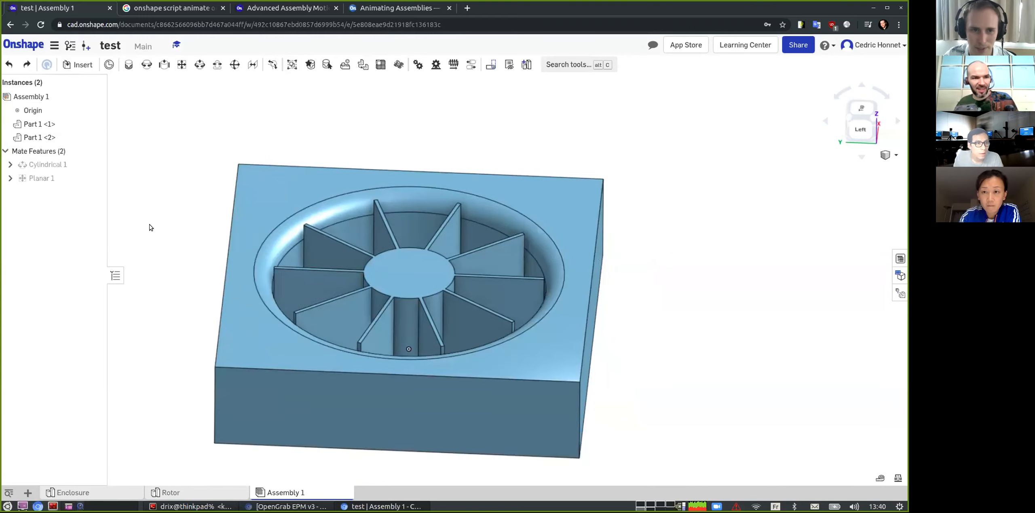
left_click(238, 182)
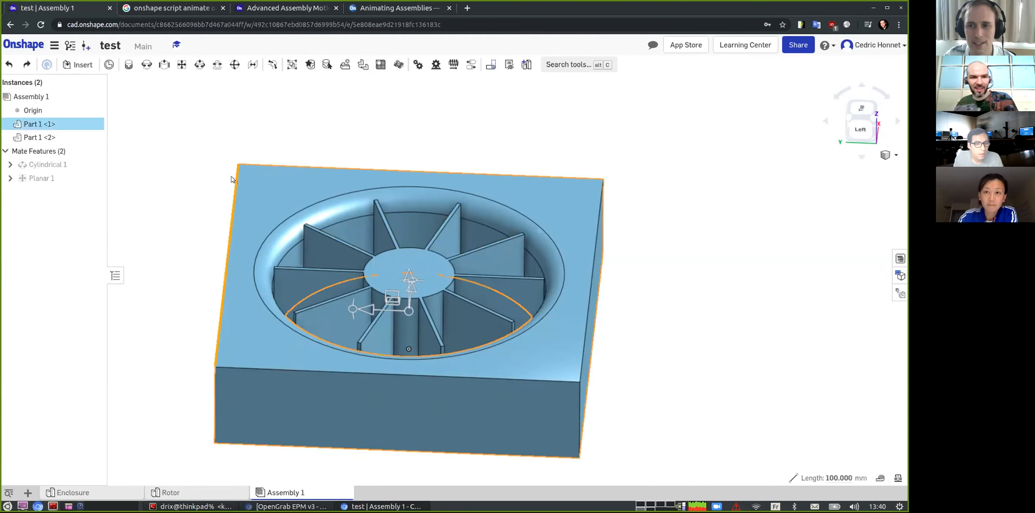
left_click(236, 186)
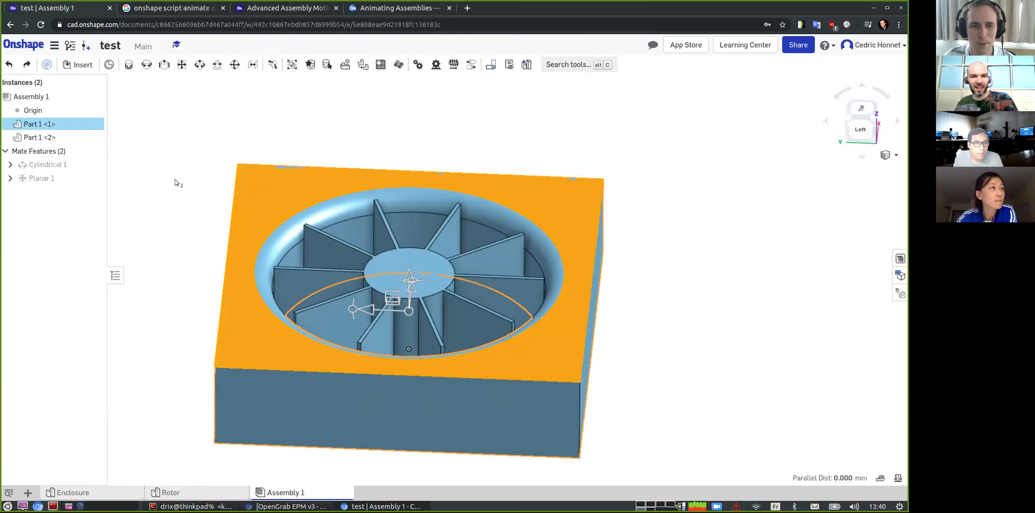
left_click(181, 193)
right_click_drag(708, 193, 705, 212)
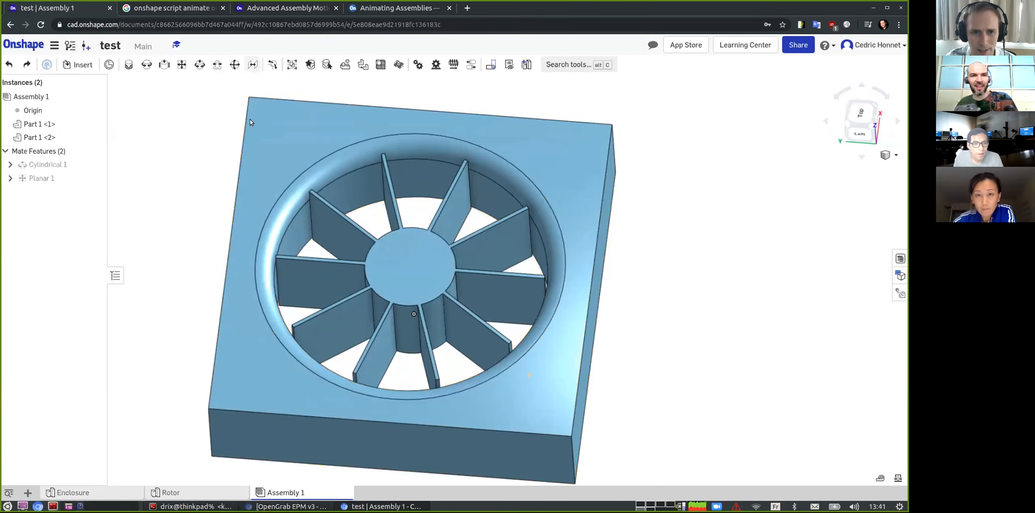
Examine the search results for "onshape script animate object" and the gear example in the Advanced Assembly Motion video.
left_click(271, 11)
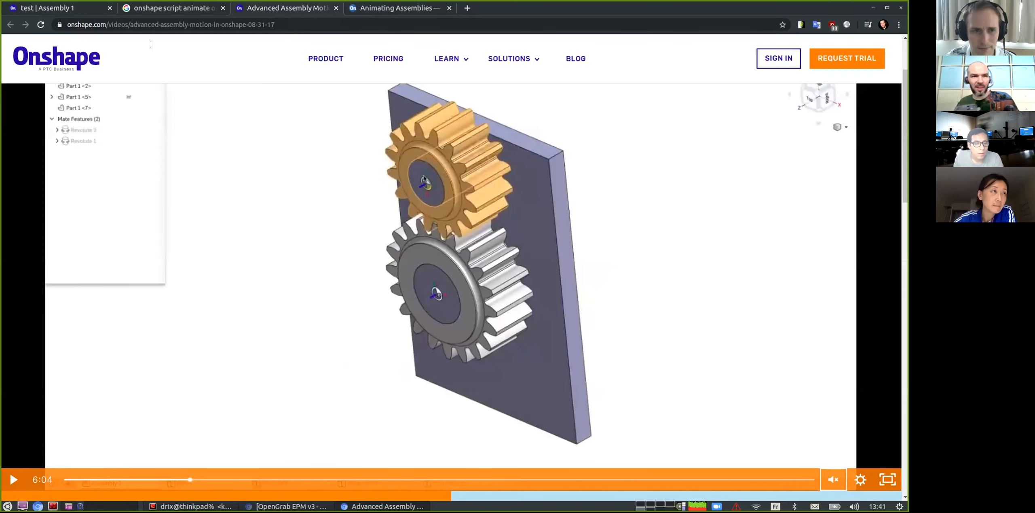
left_click(172, 8)
scroll(185, 190, "up", 3)
left_click_drag(176, 64, 276, 64)
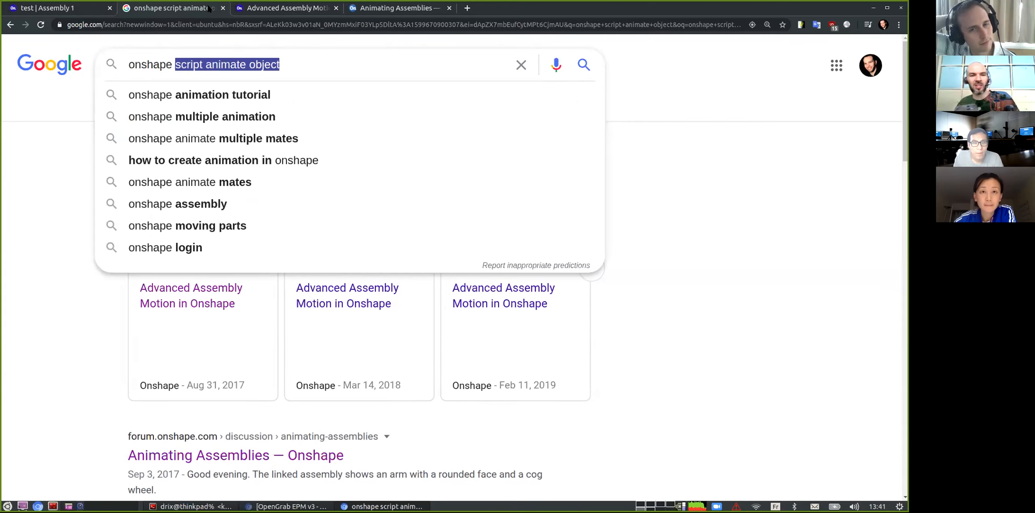
left_click(254, 9)
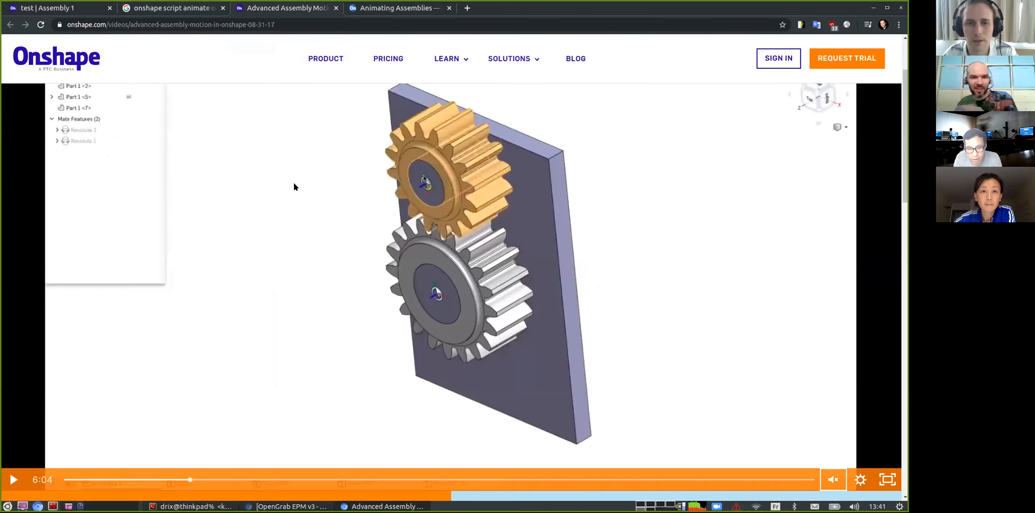
scroll(364, 242, "up", 2)
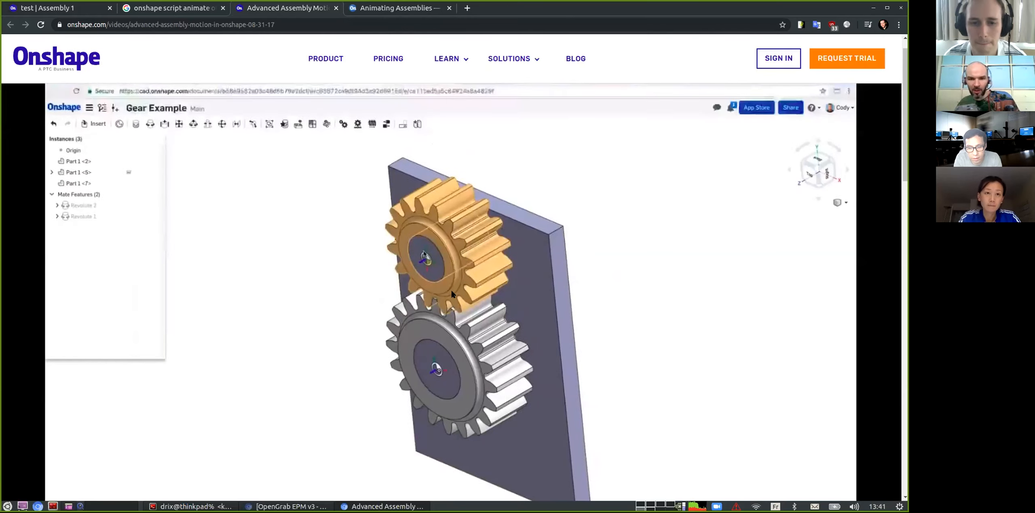
scroll(450, 288, "down", 2)
scroll(411, 257, "up", 2)
scroll(180, 247, "down", 2)
scroll(337, 189, "up", 3)
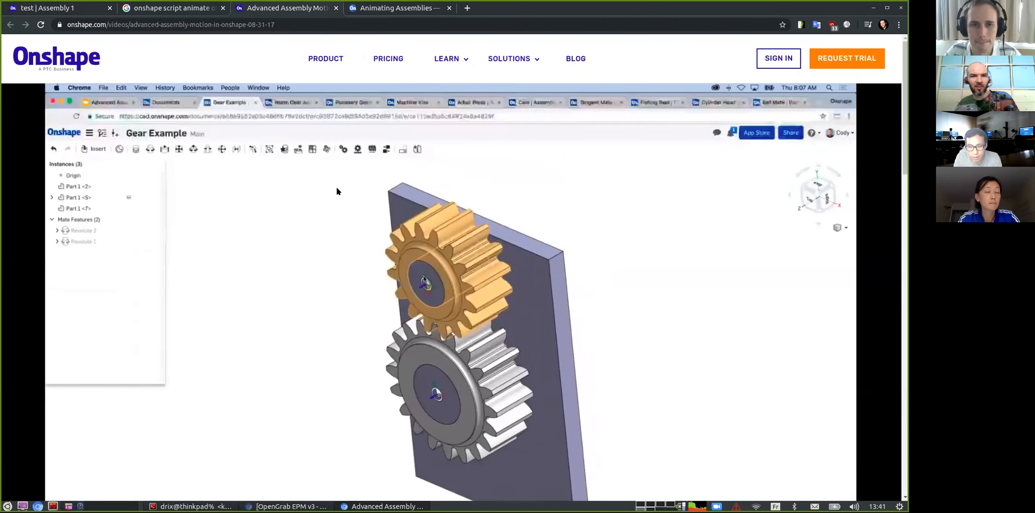
Review the Animating Assemblies forum discussion on mate zero positions and return to Assembly 1.
left_click(349, 14)
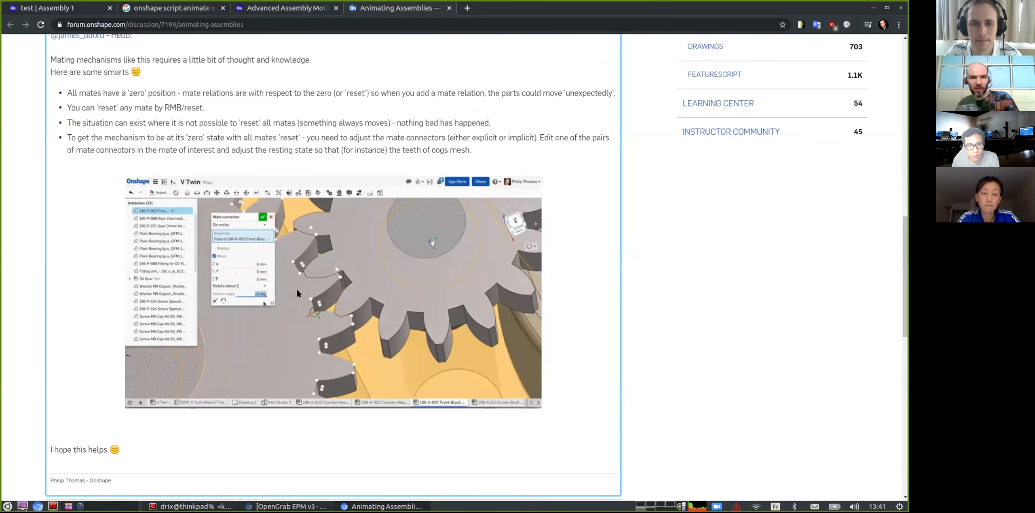
scroll(164, 107, "up", 10)
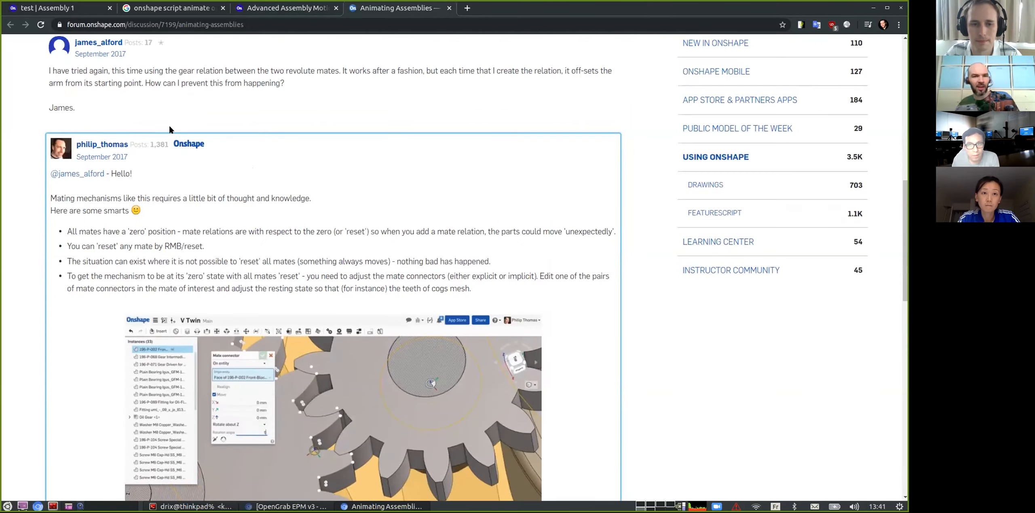
left_click(255, 12)
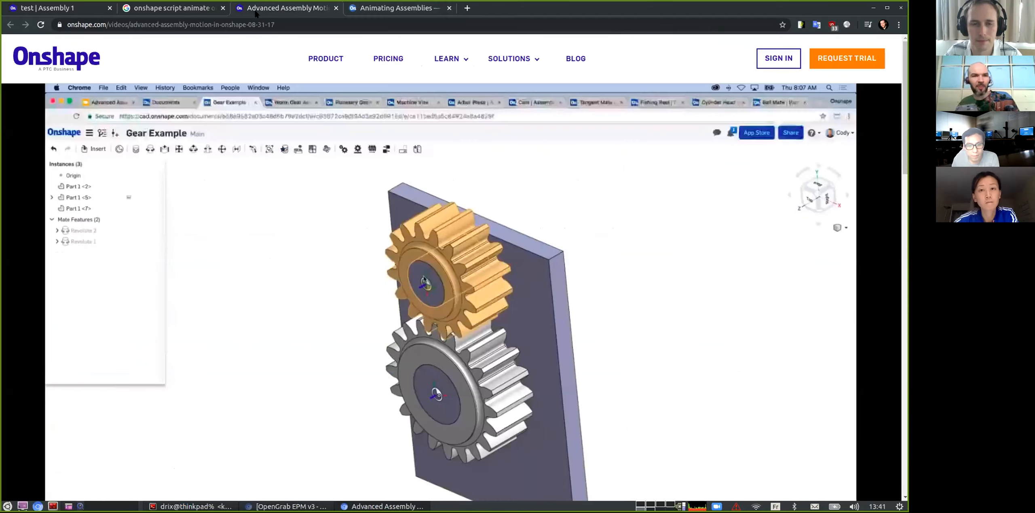
left_click(137, 9)
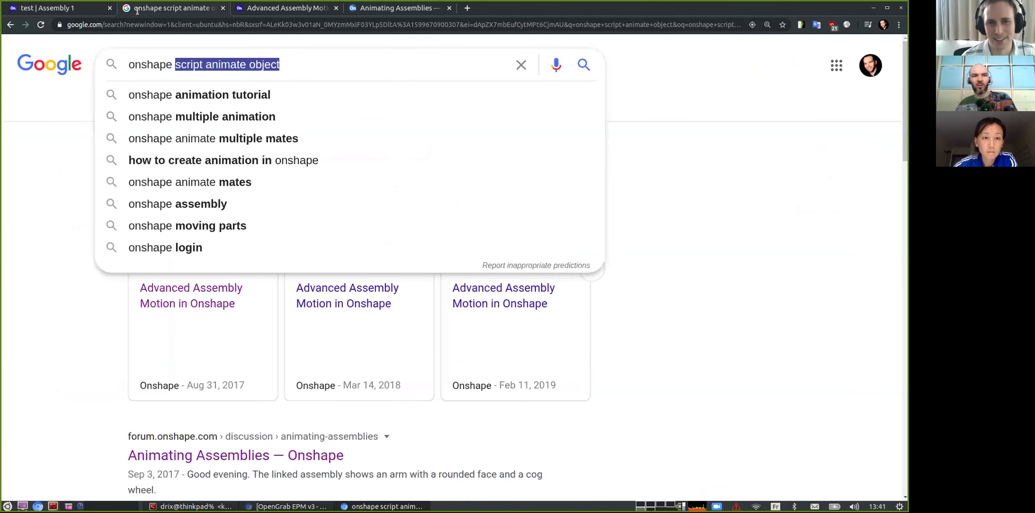
left_click(63, 10)
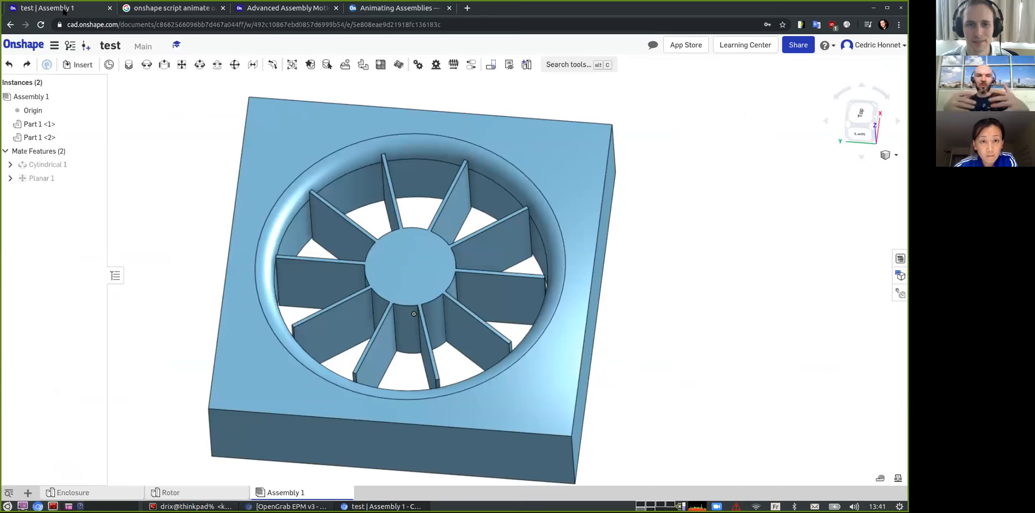
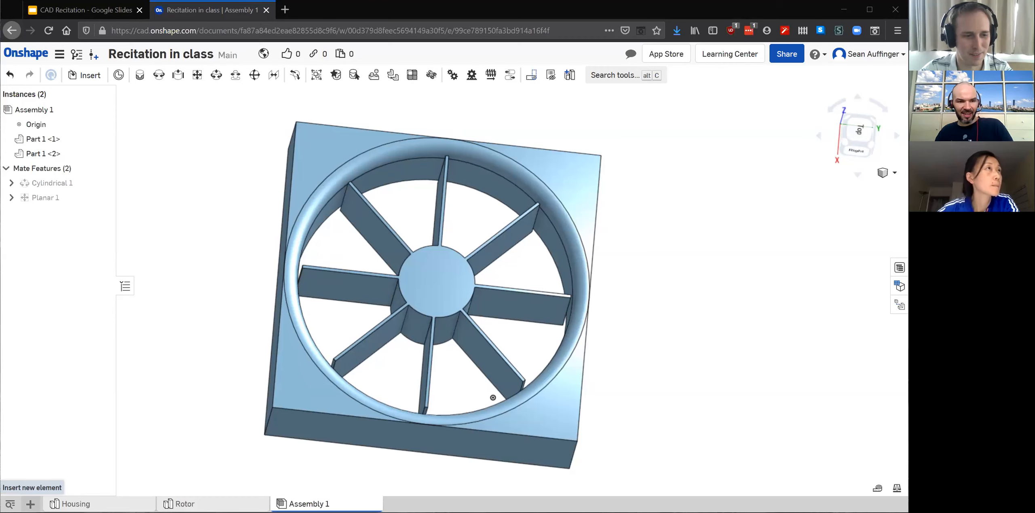
Start a new drawing and check the recently opened templates for the ANSI and ISO standards.
left_click(31, 504)
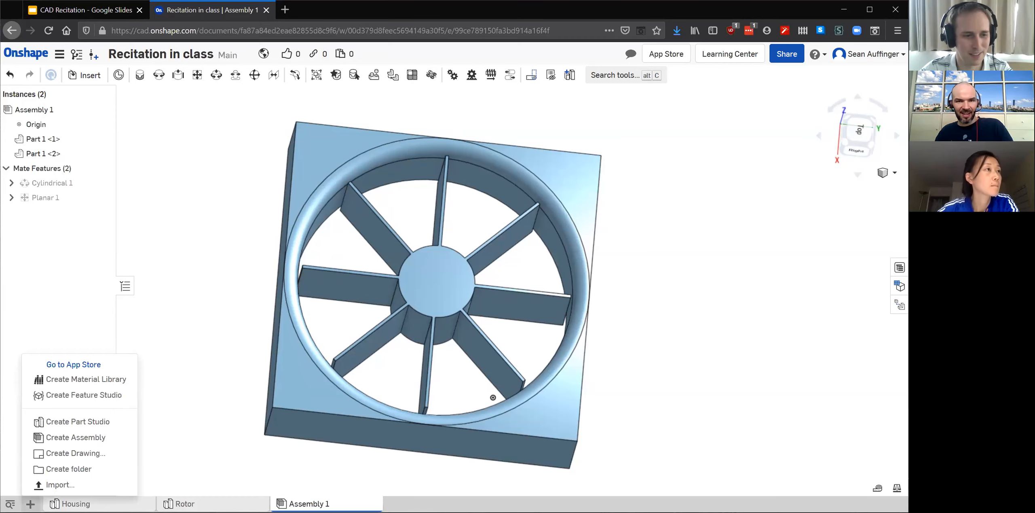
left_click(73, 457)
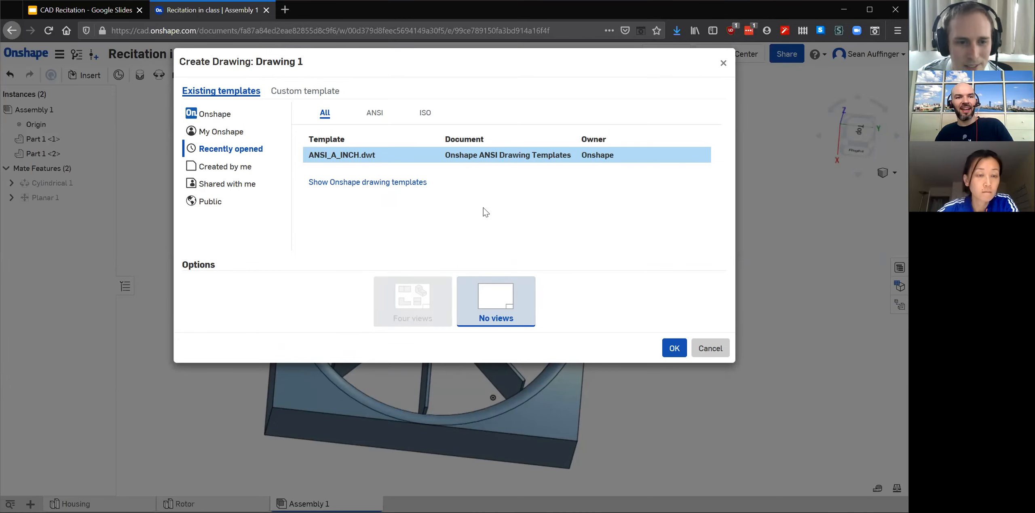
left_click(379, 115)
left_click(424, 114)
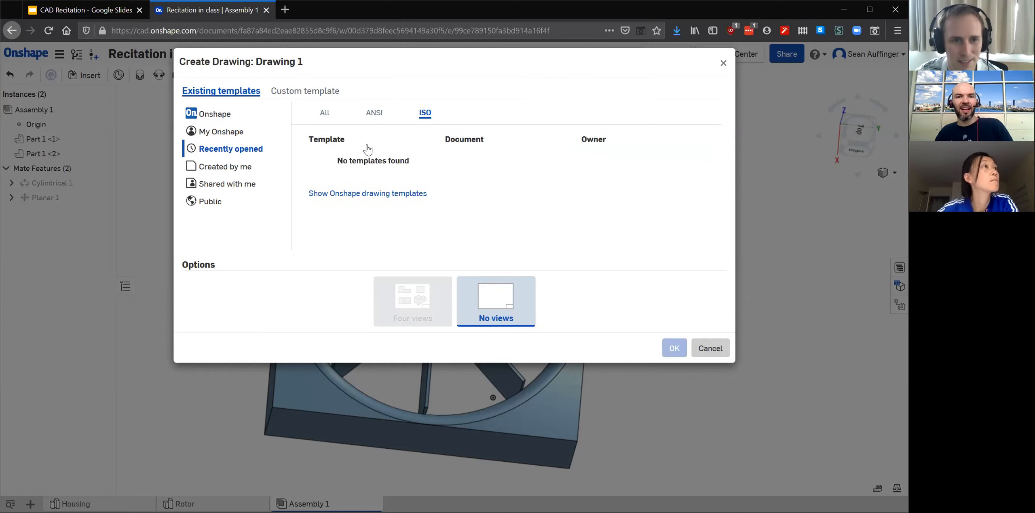
left_click(374, 114)
left_click(326, 114)
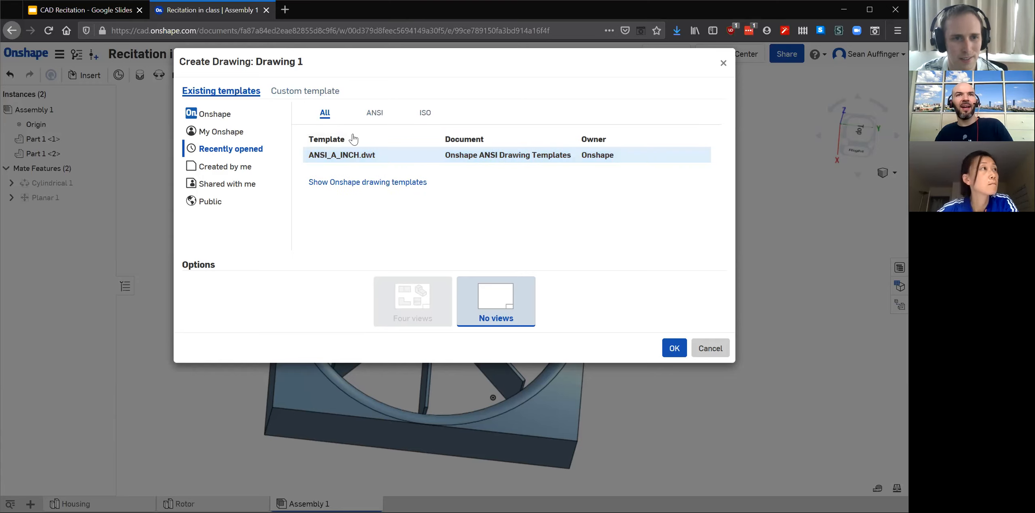
Create Drawing 1 from Onshape's own ANSI_A_MM.dwt template with no views.
left_click(362, 158)
left_click(675, 347)
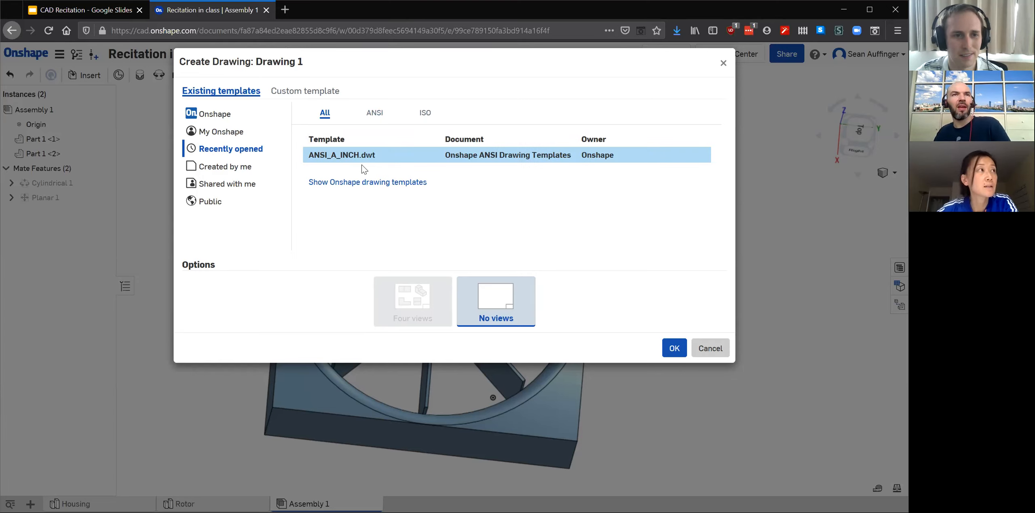
left_click(220, 134)
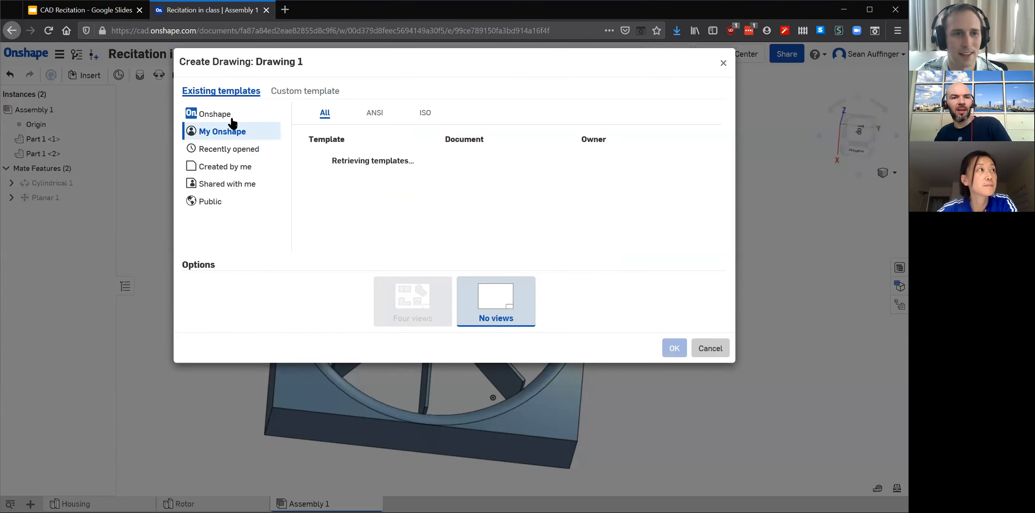
left_click(212, 113)
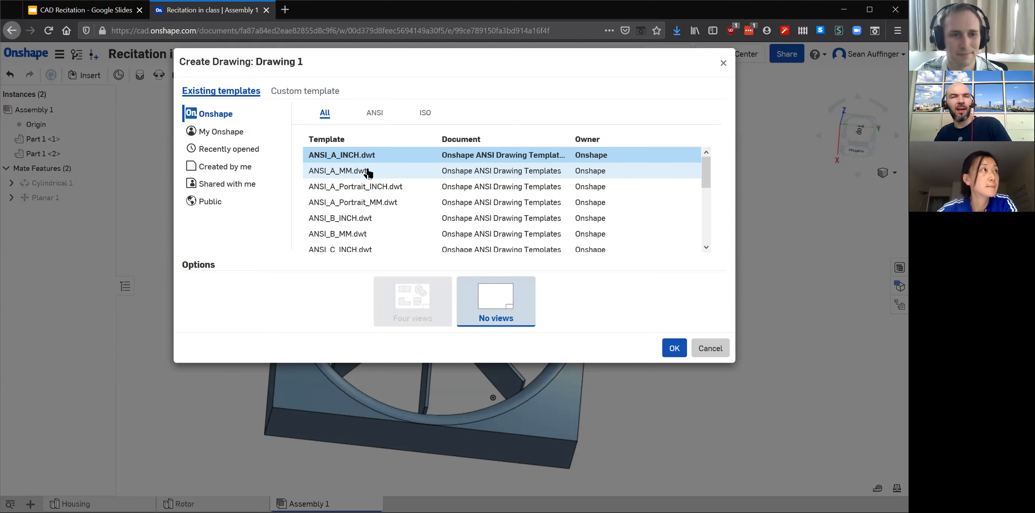
left_click(357, 172)
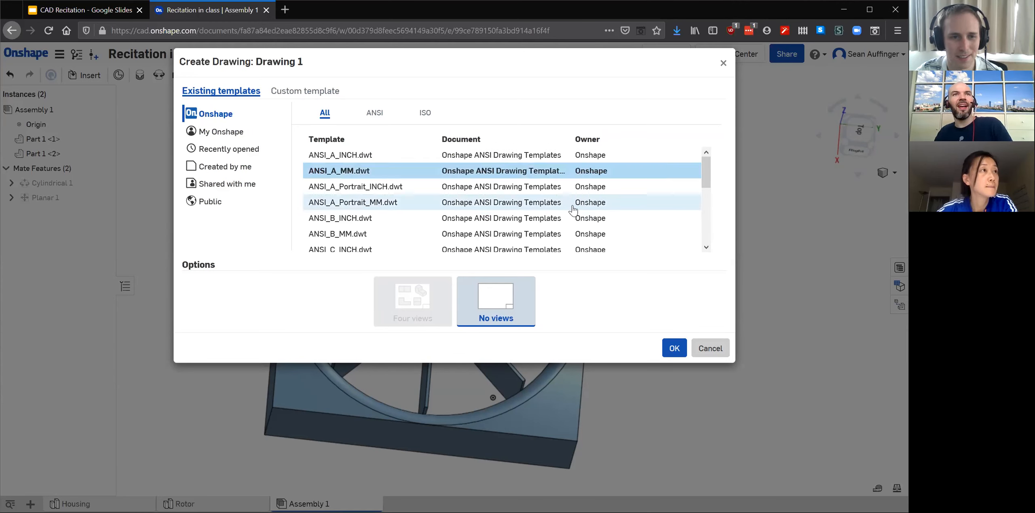
left_click(674, 347)
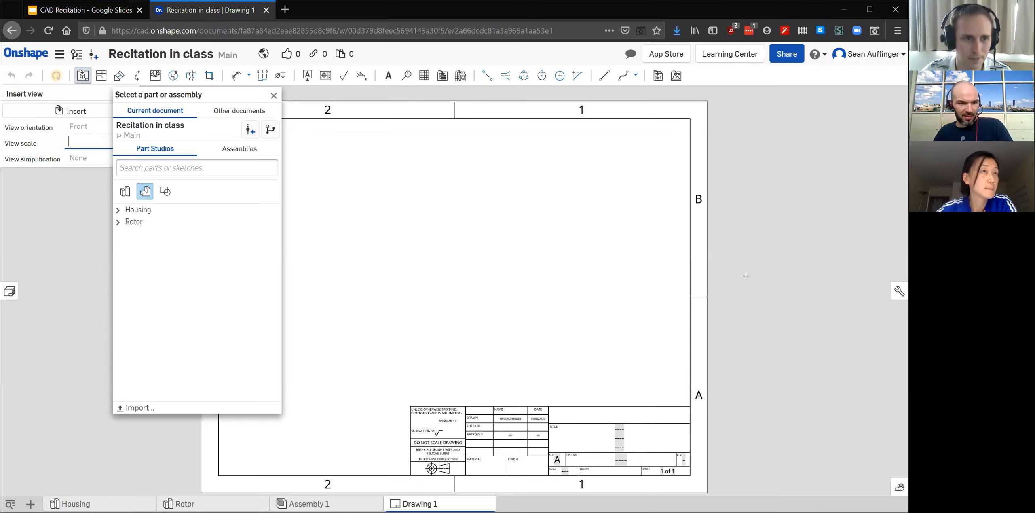
Examine the blank sheet's border and the fields of its title block.
scroll(808, 250, "down", 3)
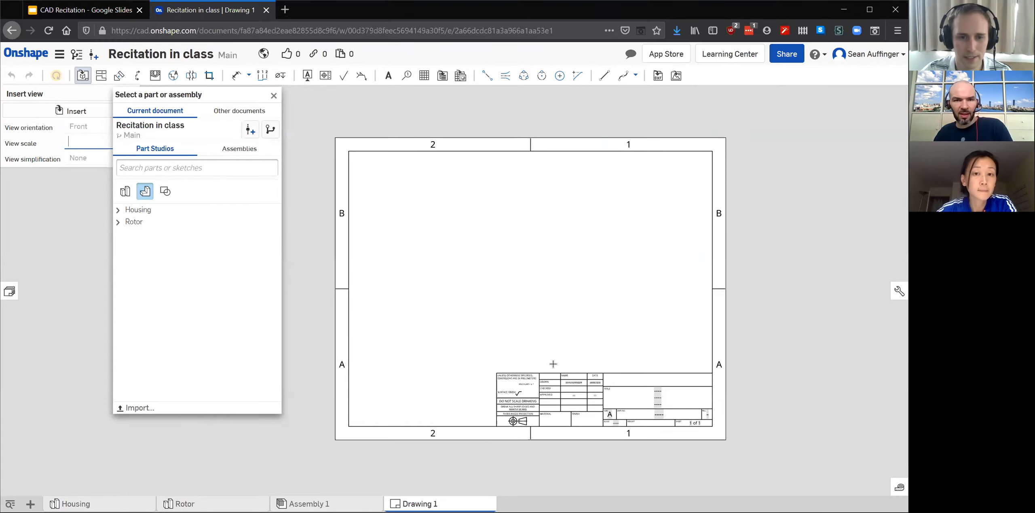
scroll(553, 363, "up", 4)
scroll(687, 453, "up", 2)
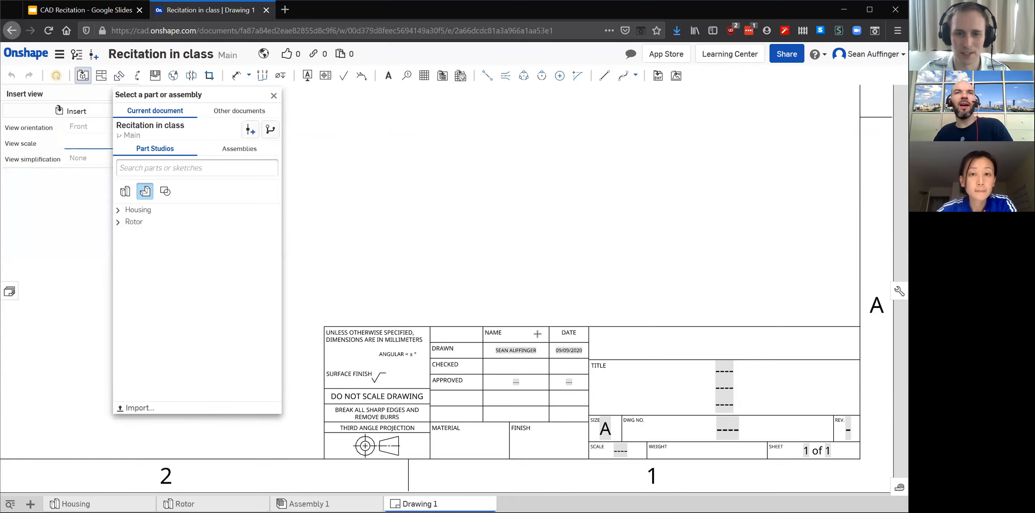
scroll(732, 372, "down", 2)
scroll(704, 348, "down", 1)
scroll(672, 277, "down", 1)
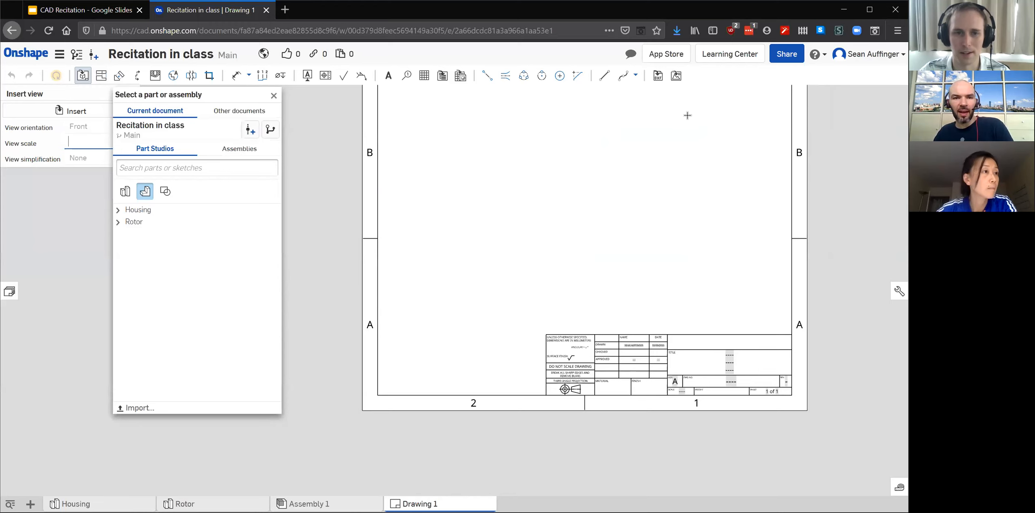
scroll(527, 313, "down", 1)
scroll(643, 185, "up", 1)
scroll(521, 182, "up", 1)
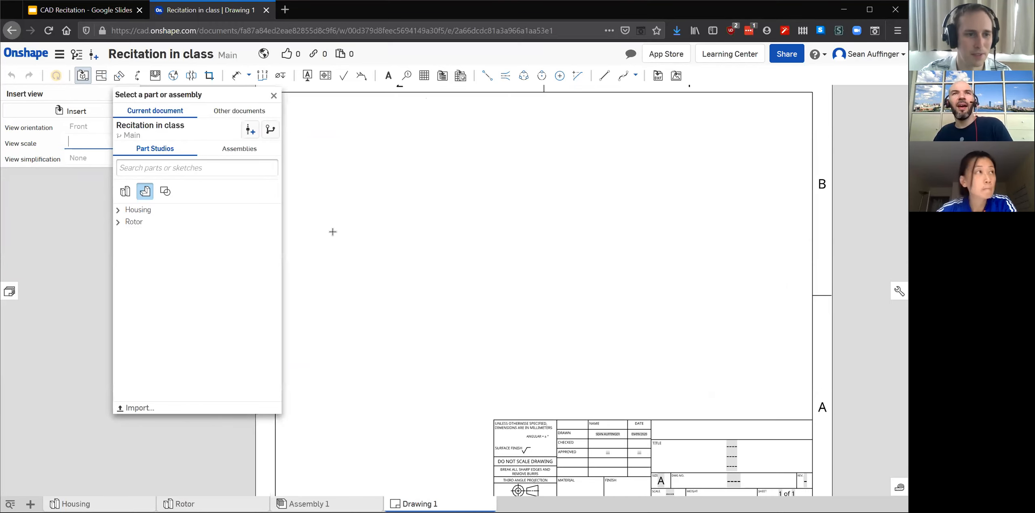
Insert a front view of Assembly 1 near the middle of the drawing sheet, after checking the available Housing and Rotor parts.
left_click(139, 213)
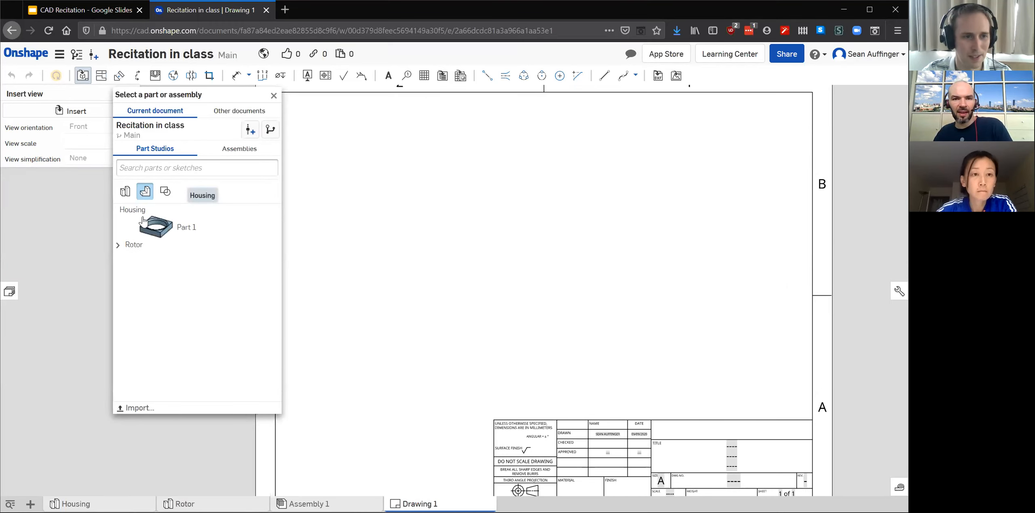
left_click(119, 244)
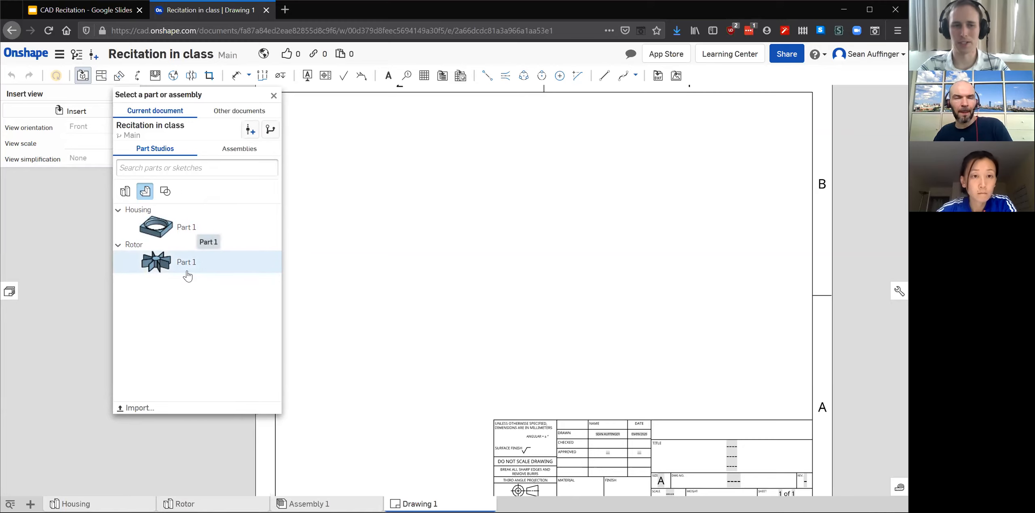
left_click(240, 151)
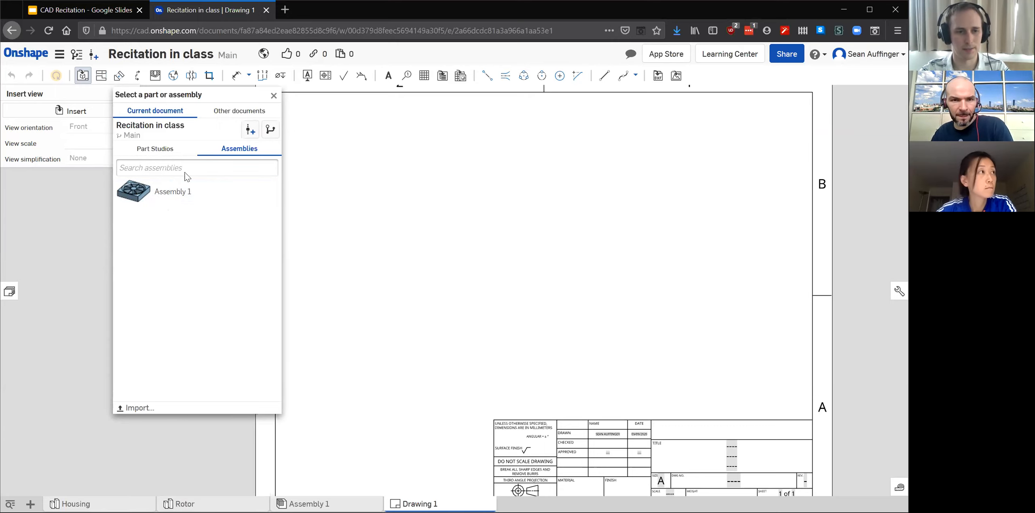
left_click(164, 200)
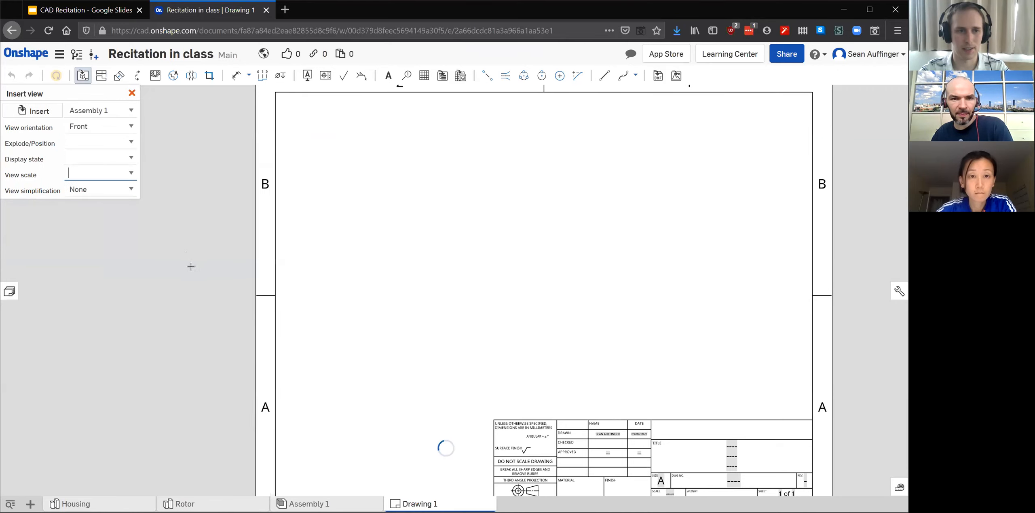
left_click(522, 257)
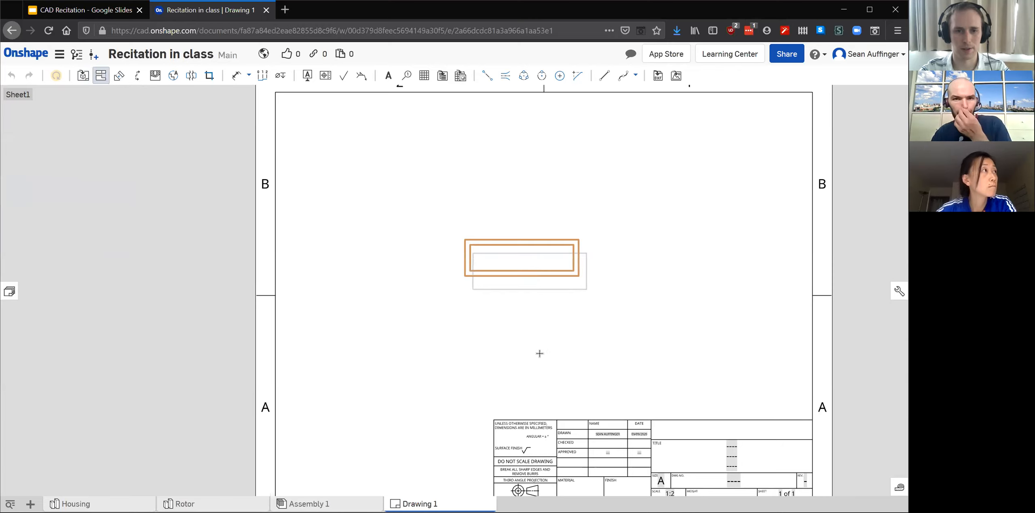
Delete the front view of Assembly 1 from Sheet1.
key("Escape")
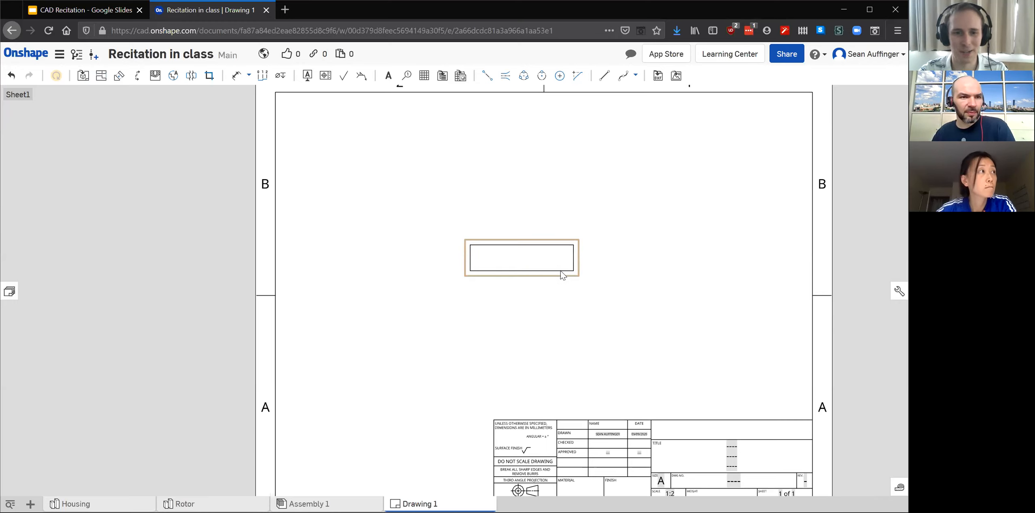
right_click(562, 274)
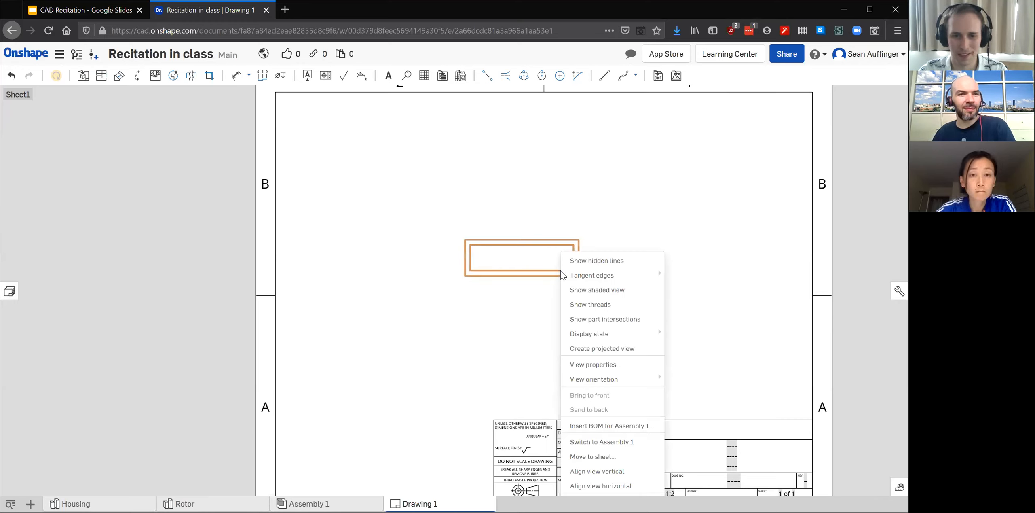
key("Escape")
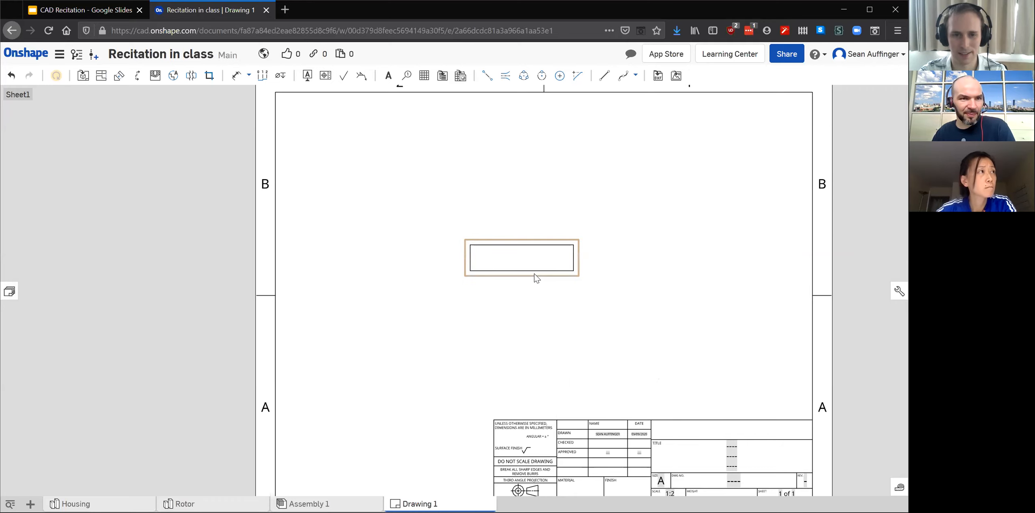
right_click(534, 275)
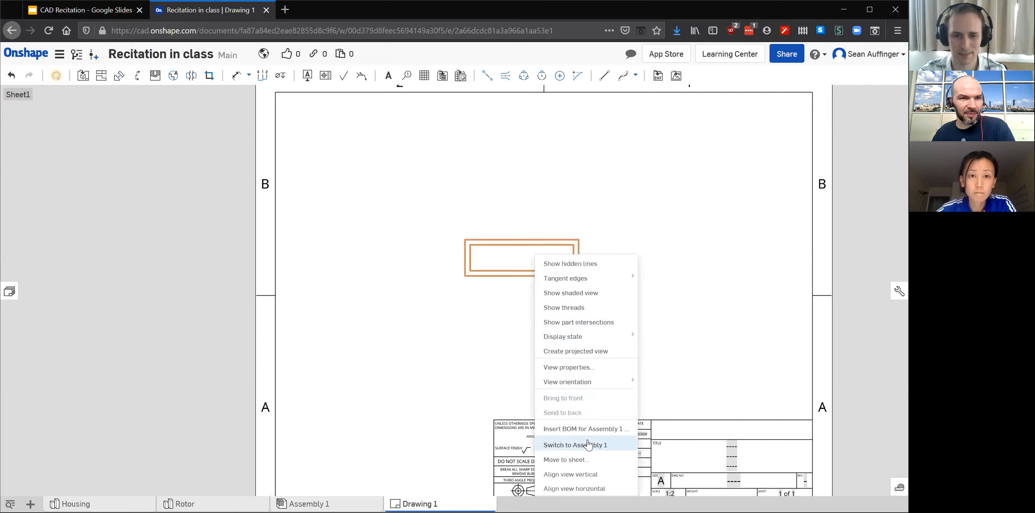
scroll(713, 242, "down", 2)
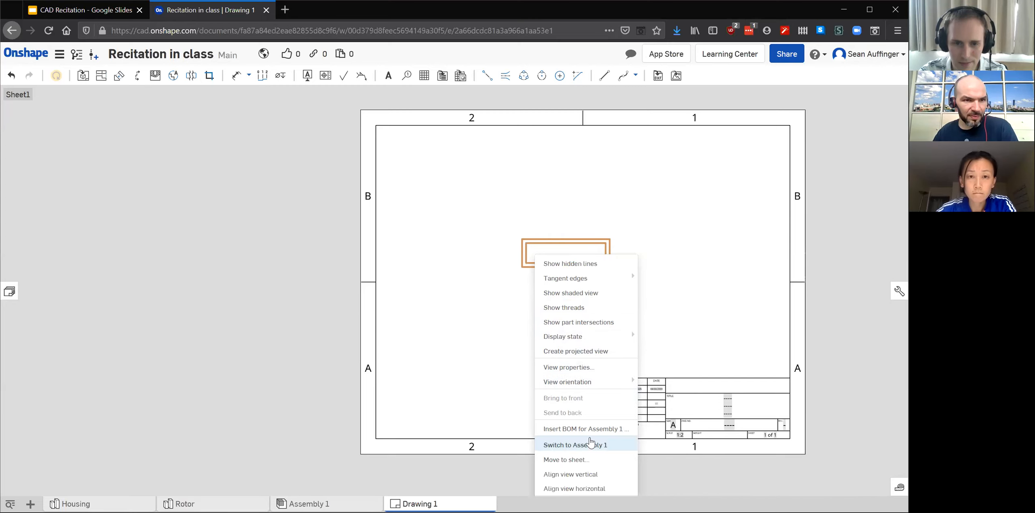
left_click(682, 254)
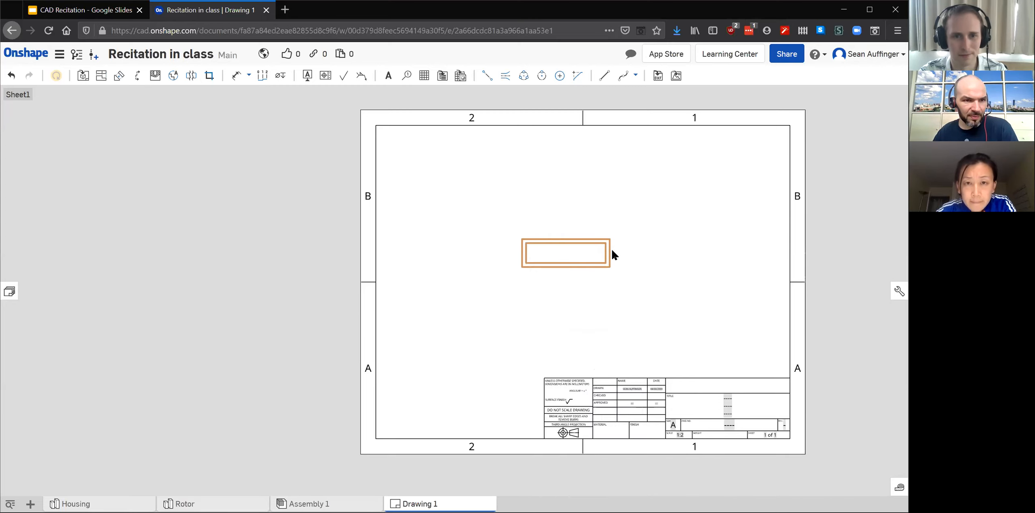
left_click(446, 281)
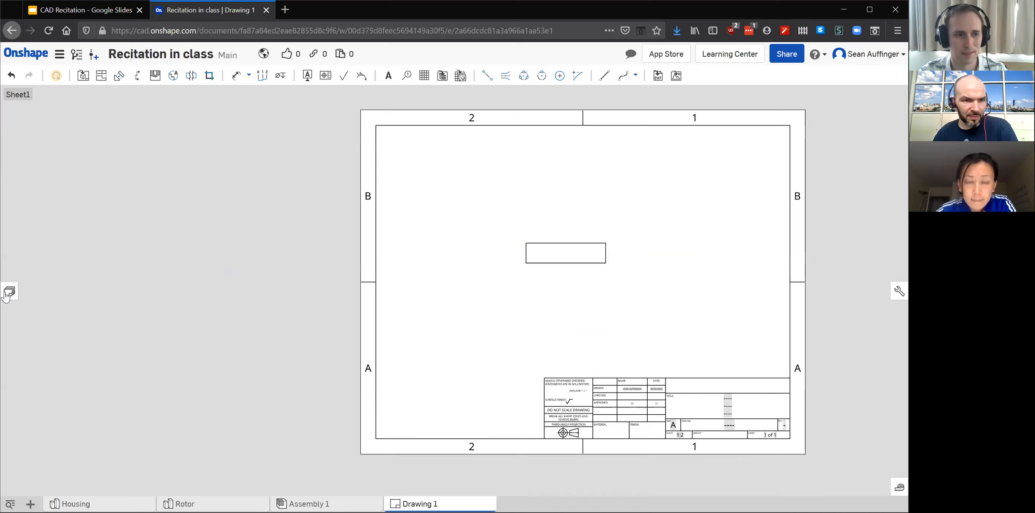
left_click(9, 291)
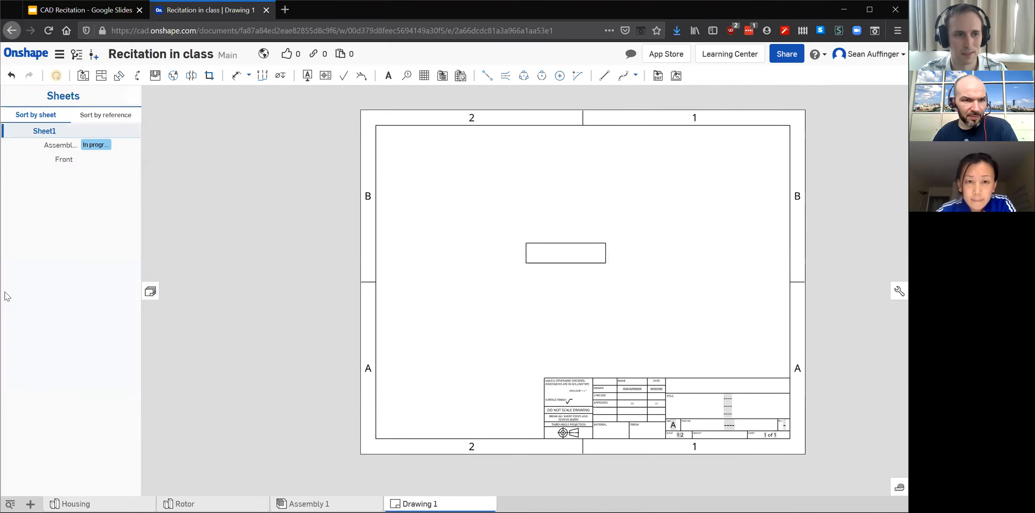
left_click(62, 163)
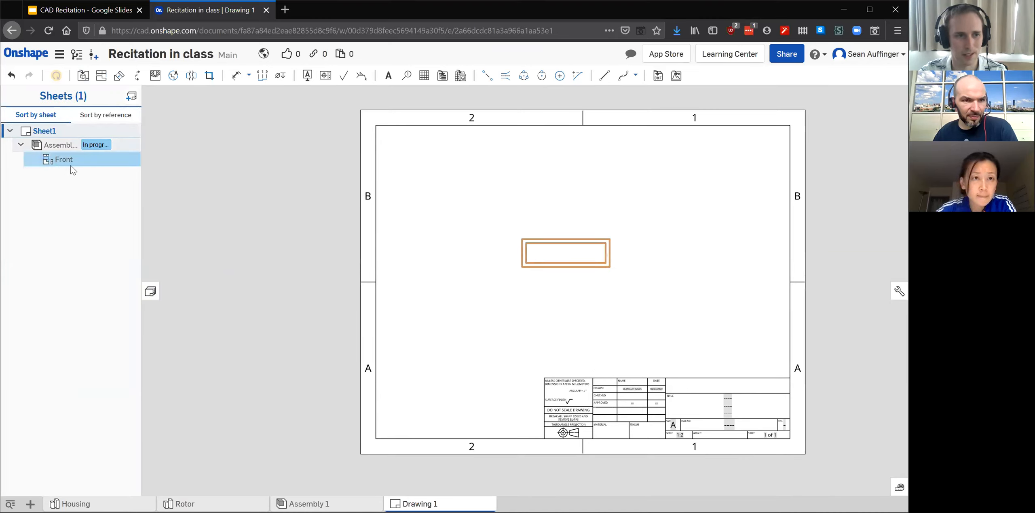
key("Delete")
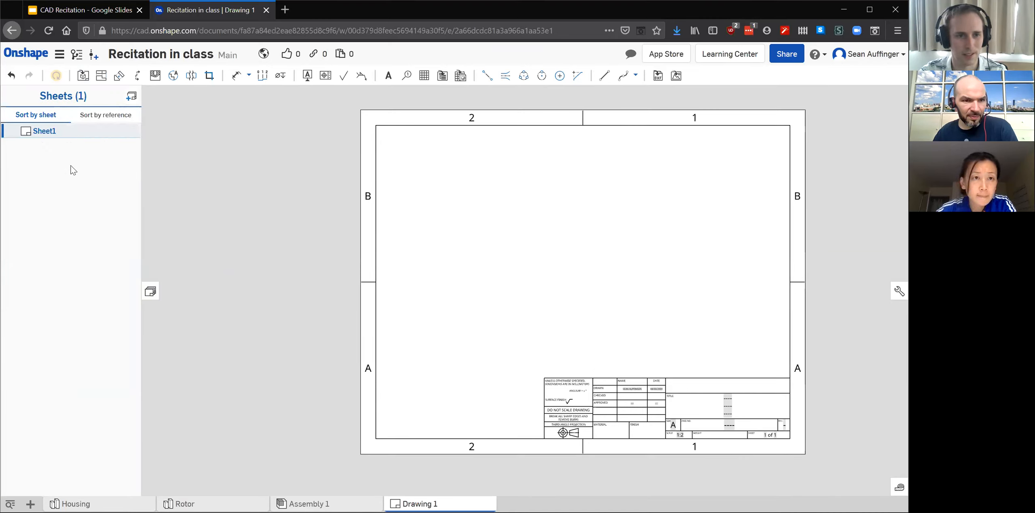
Insert a top view of Assembly 1 at 1:2 scale in the upper-left area of the drawing sheet.
left_click(83, 76)
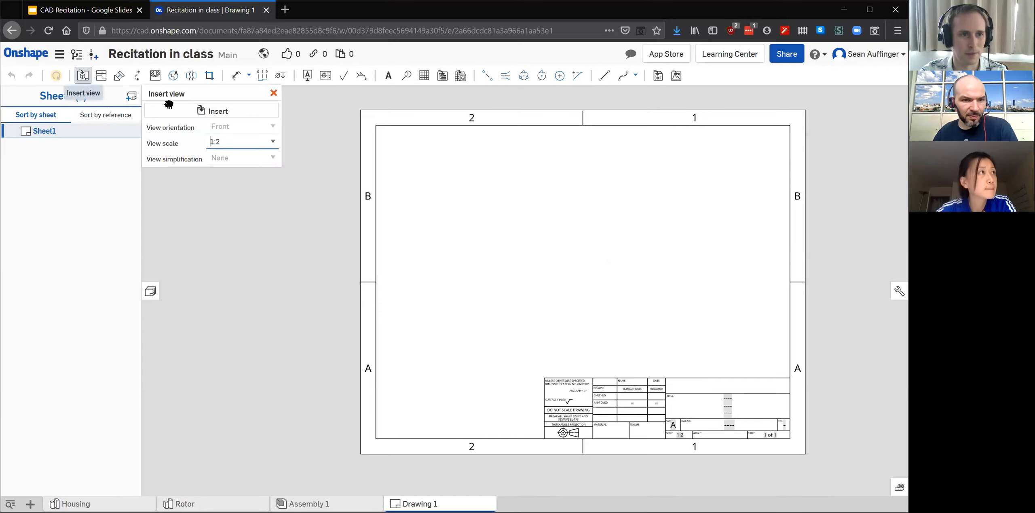
left_click(228, 115)
left_click(240, 149)
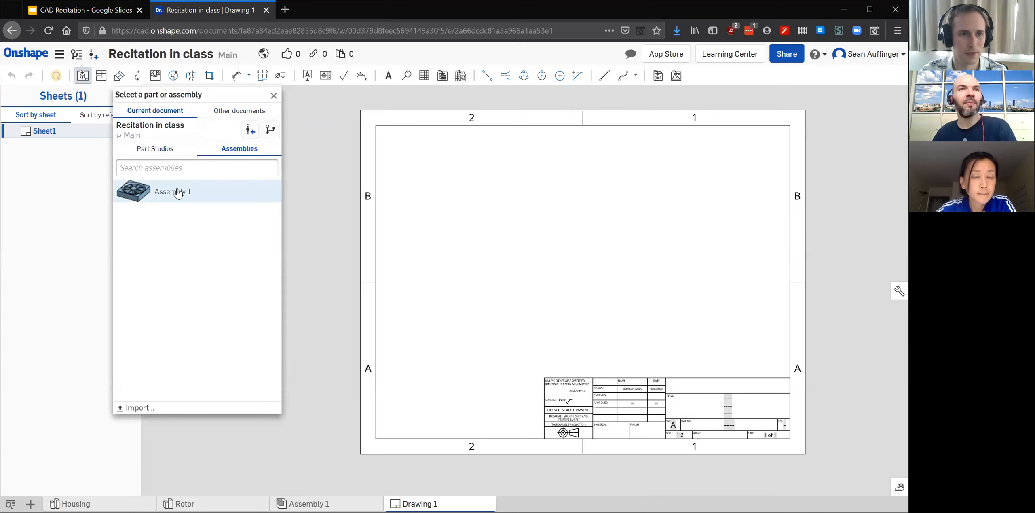
left_click(178, 193)
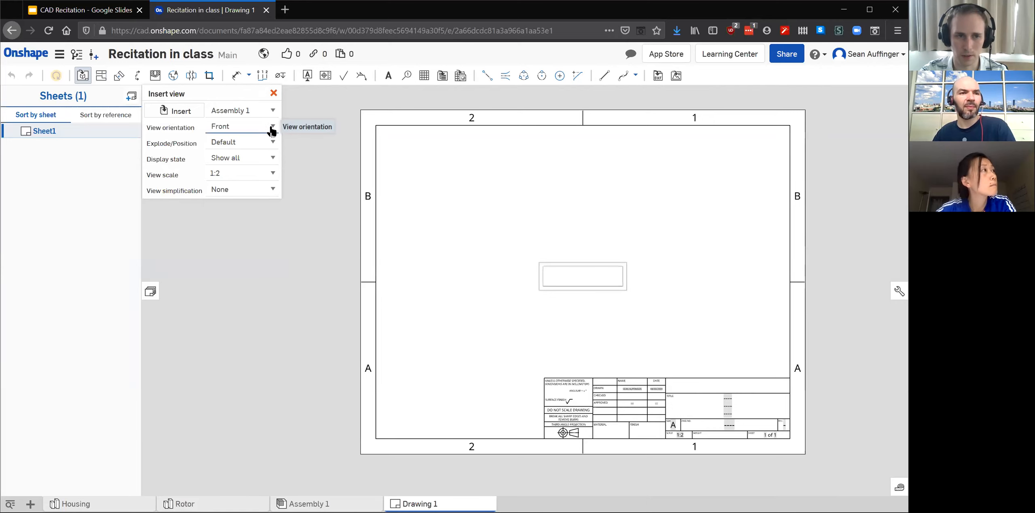
left_click(271, 129)
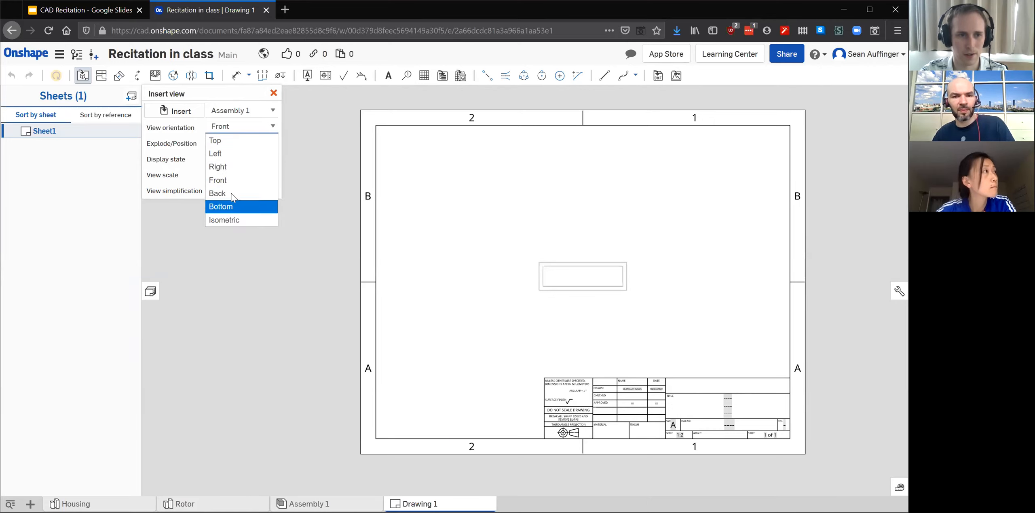
left_click(216, 141)
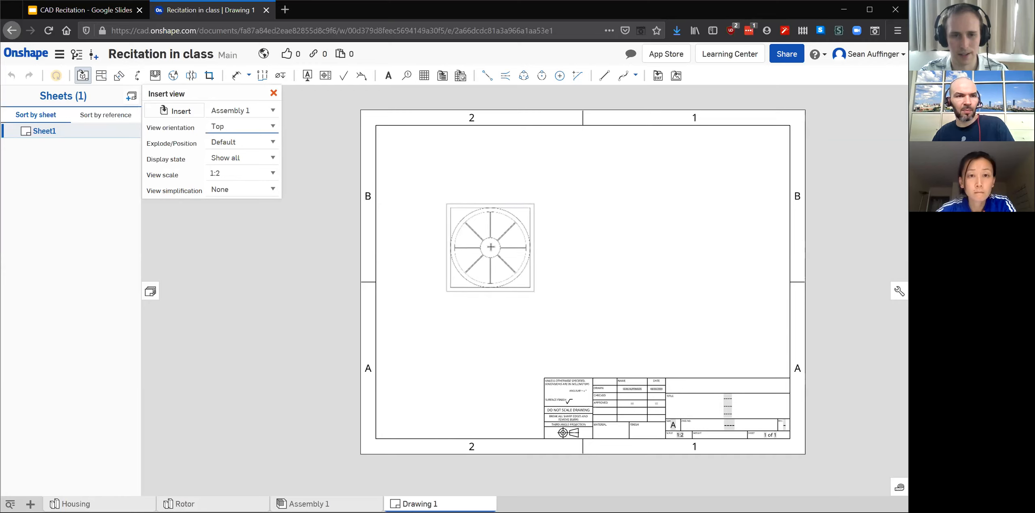
left_click(497, 248)
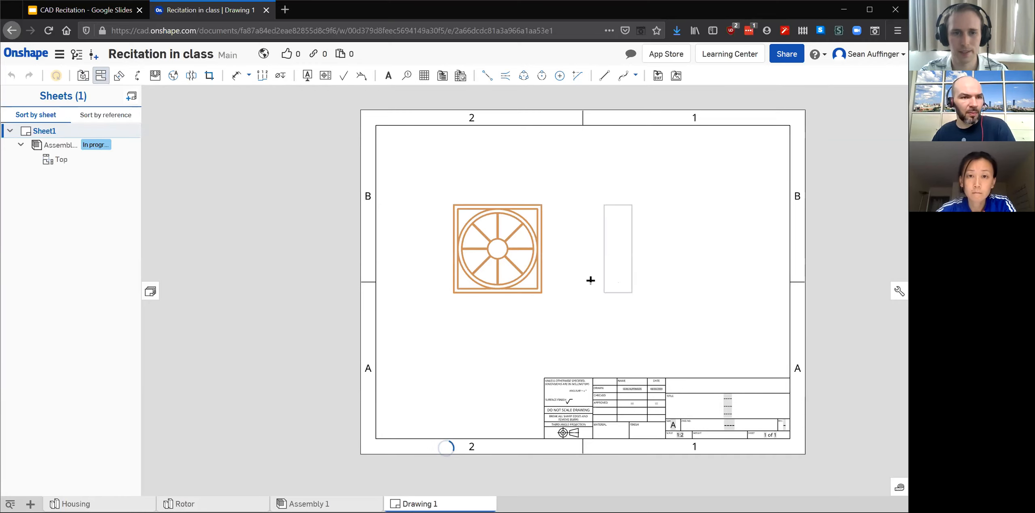
Project an isometric view from the top view and position it beside the top view at the same height.
scroll(590, 266, "up", 5)
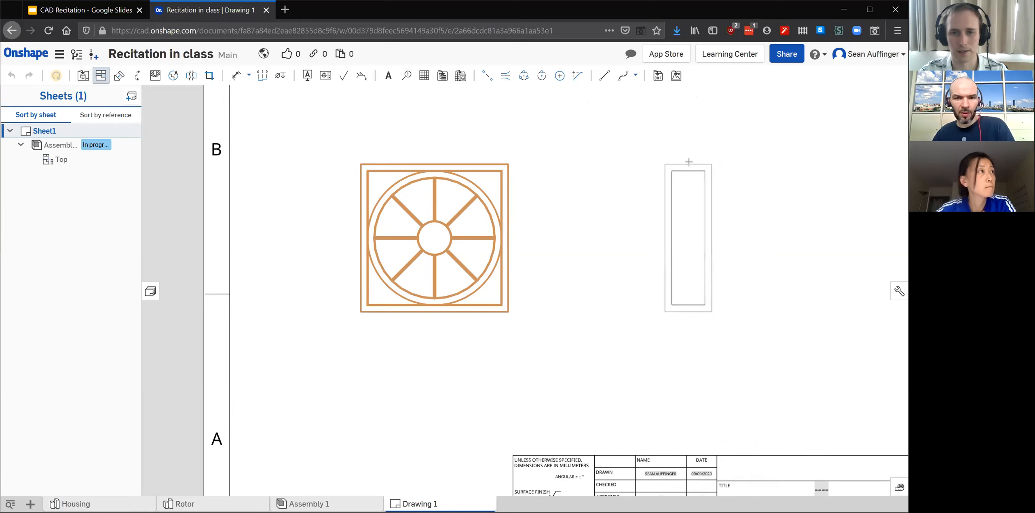
left_click(635, 114)
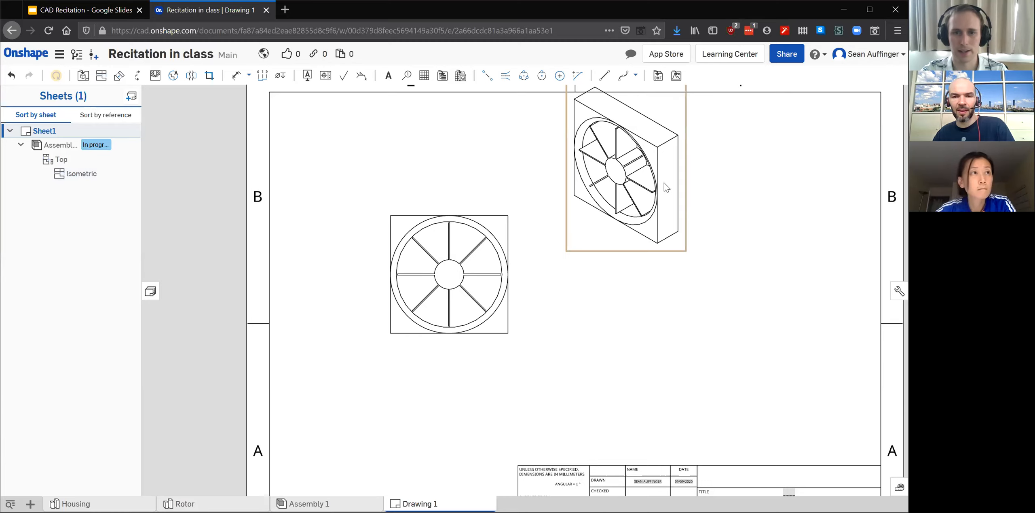
left_click_drag(669, 170, 685, 273)
key("f")
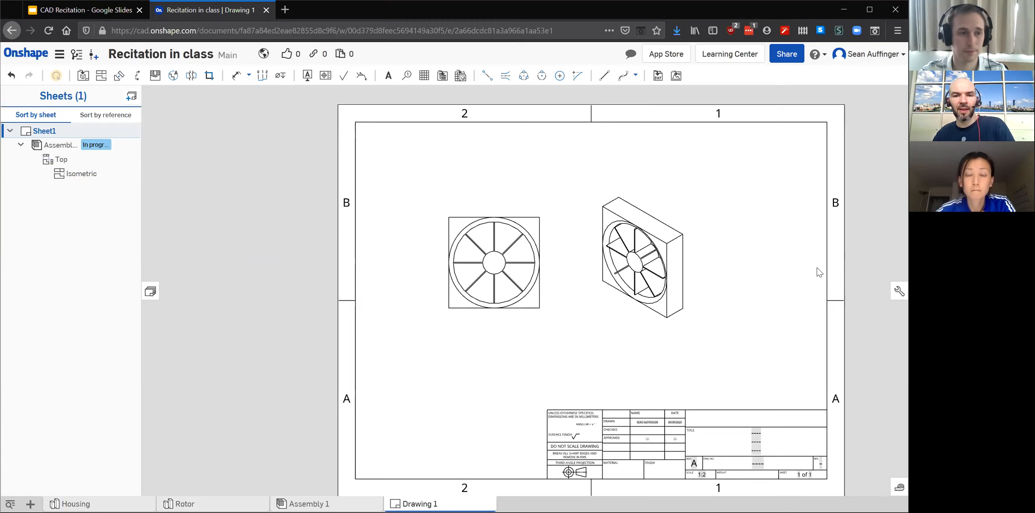
scroll(579, 222, "down", 2)
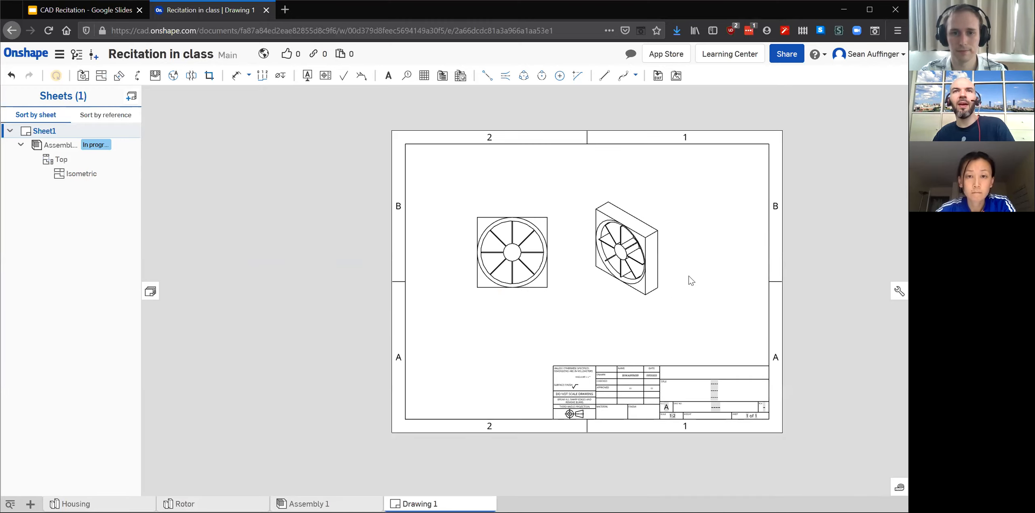
Dimension the housing's overall width between its two vertical edges, placing the dimension above the top view.
scroll(688, 281, "up", 3)
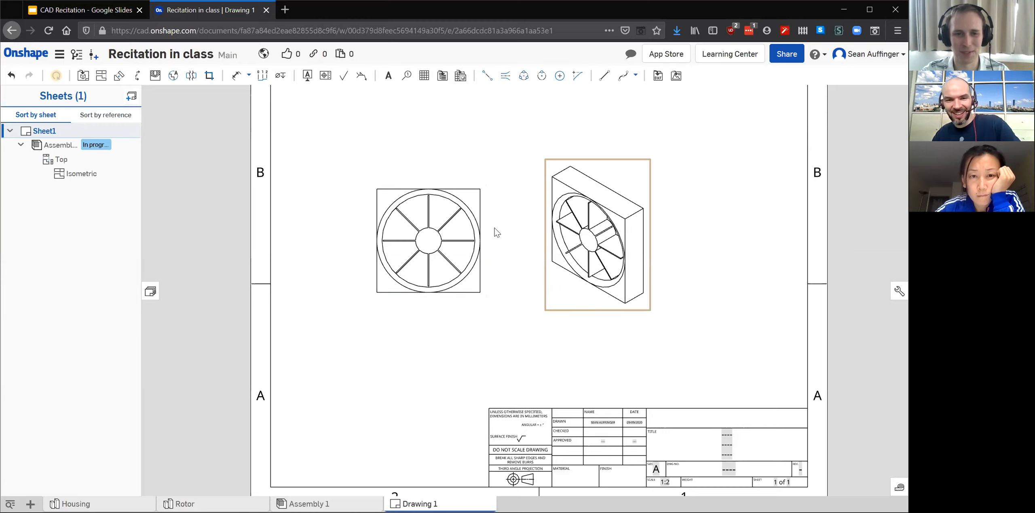
left_click(238, 77)
scroll(437, 172, "up", 3)
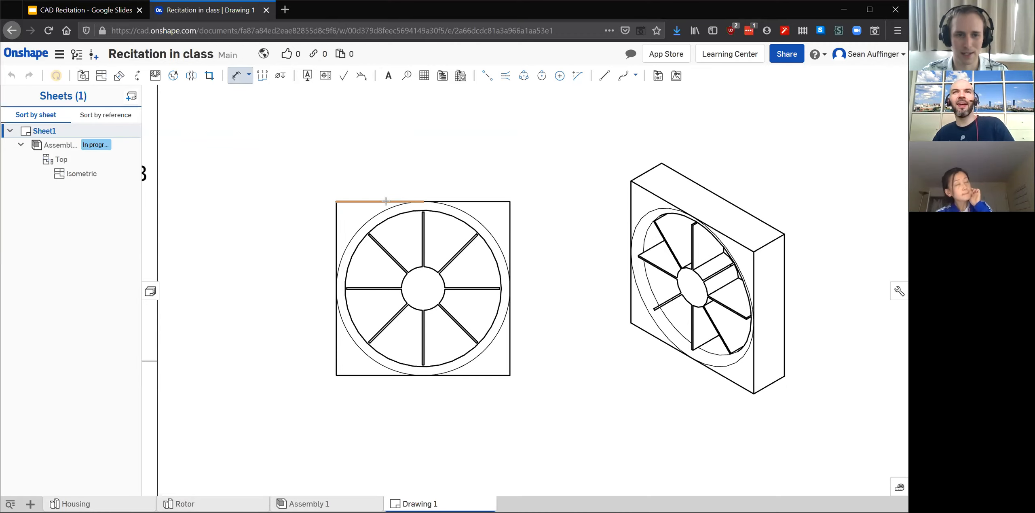
scroll(377, 201, "up", 3)
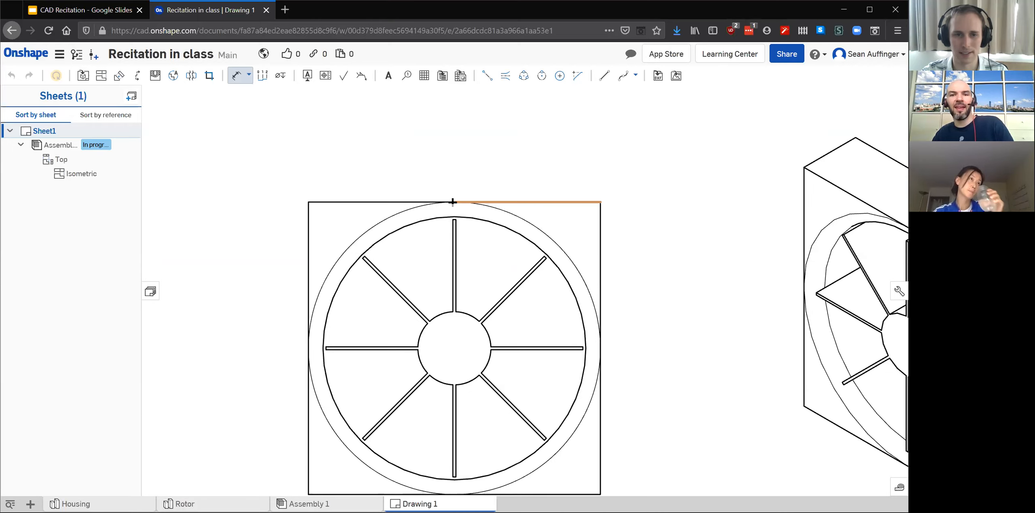
left_click(309, 230)
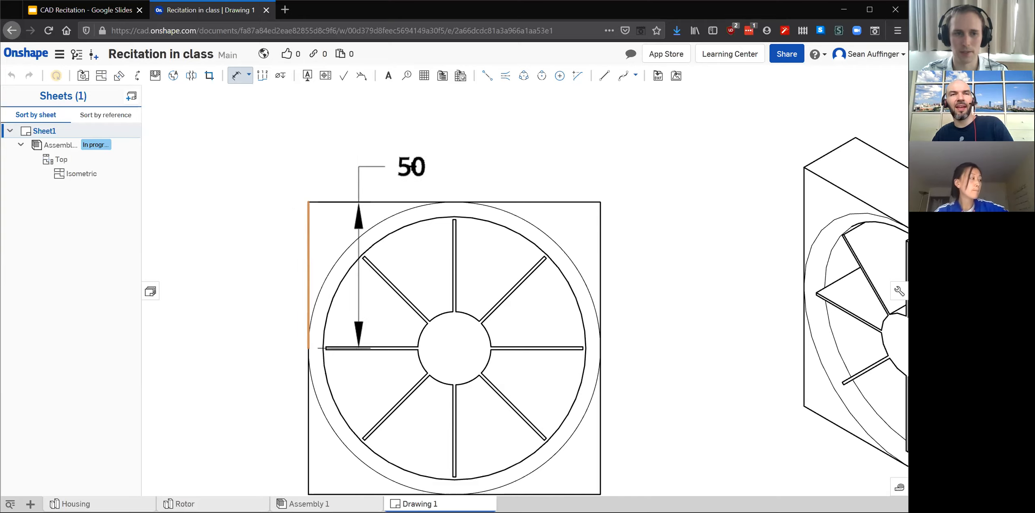
left_click(600, 225)
left_click(442, 150)
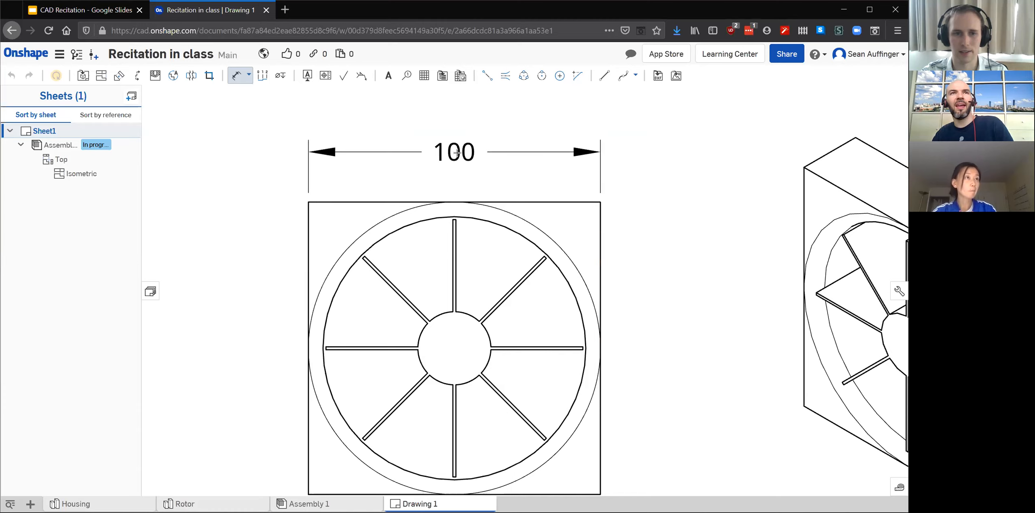
scroll(348, 190, "down", 3)
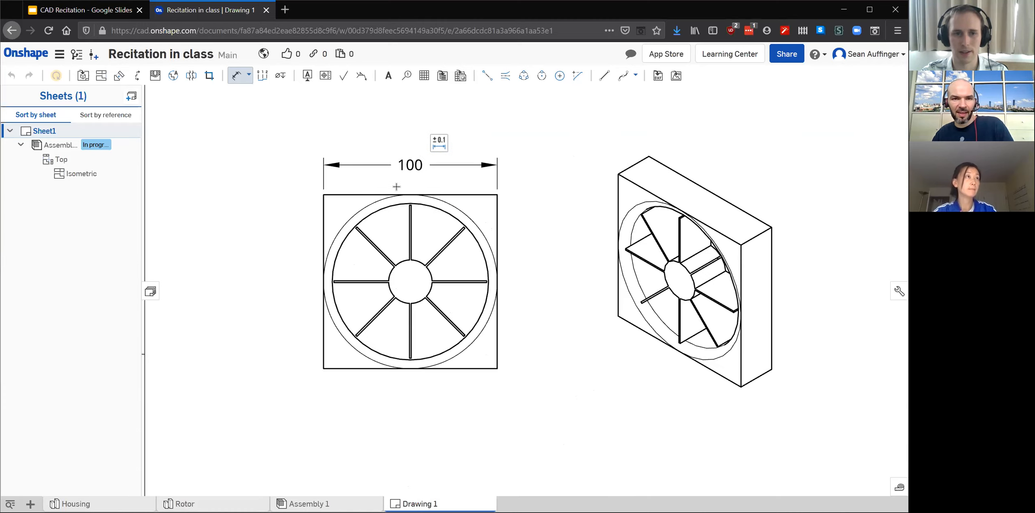
scroll(386, 206, "up", 2)
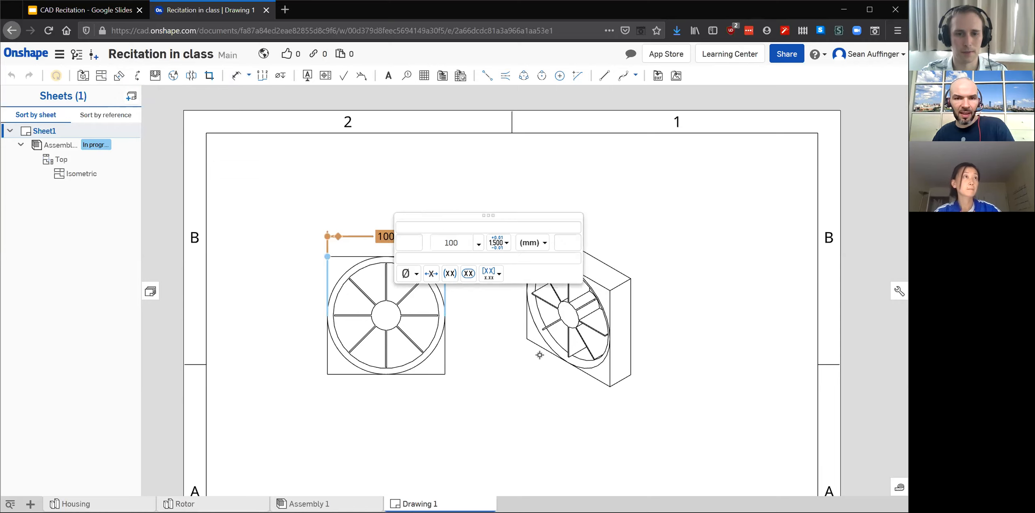
left_click(637, 288)
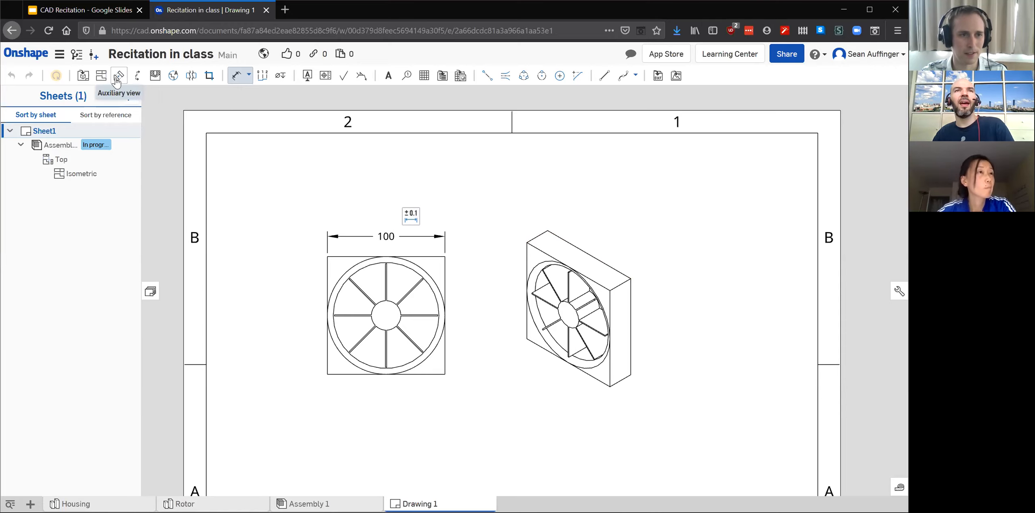
Create horizontal section view A-A through the rotor's center and place it below the top view.
left_click(137, 76)
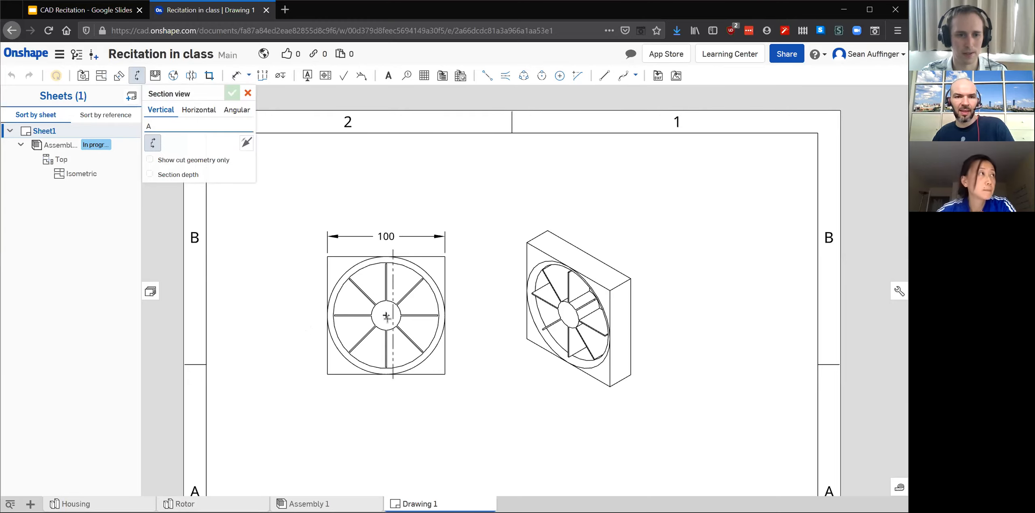
left_click(200, 113)
left_click(386, 315)
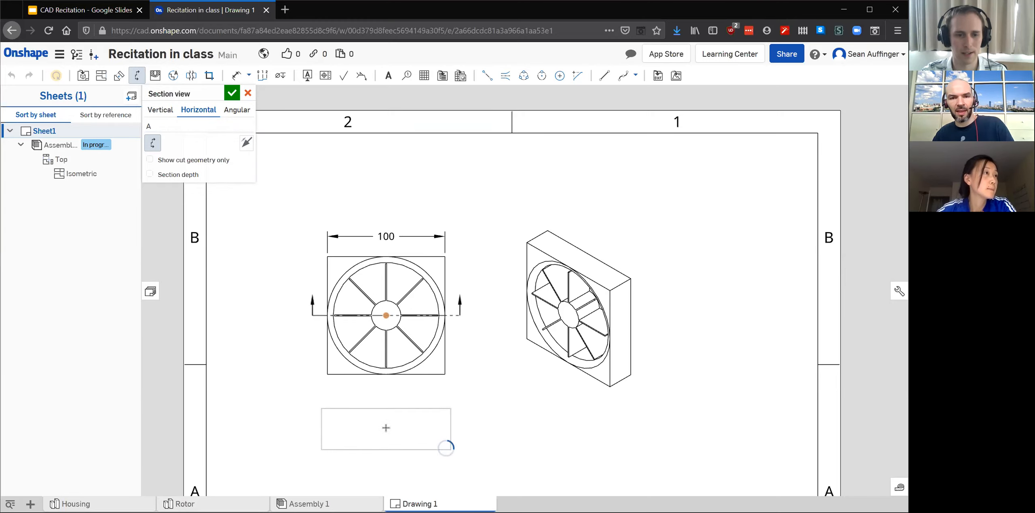
left_click(386, 428)
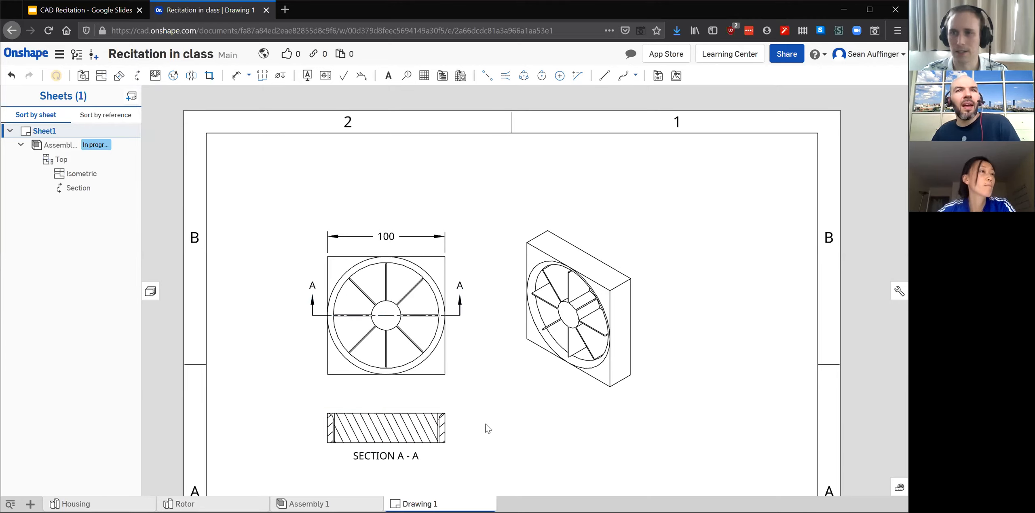
Examine the section view's hatching and the area between the rotor blade and the housing wall.
scroll(427, 441, "up", 2)
scroll(432, 442, "up", 5)
scroll(632, 291, "down", 3)
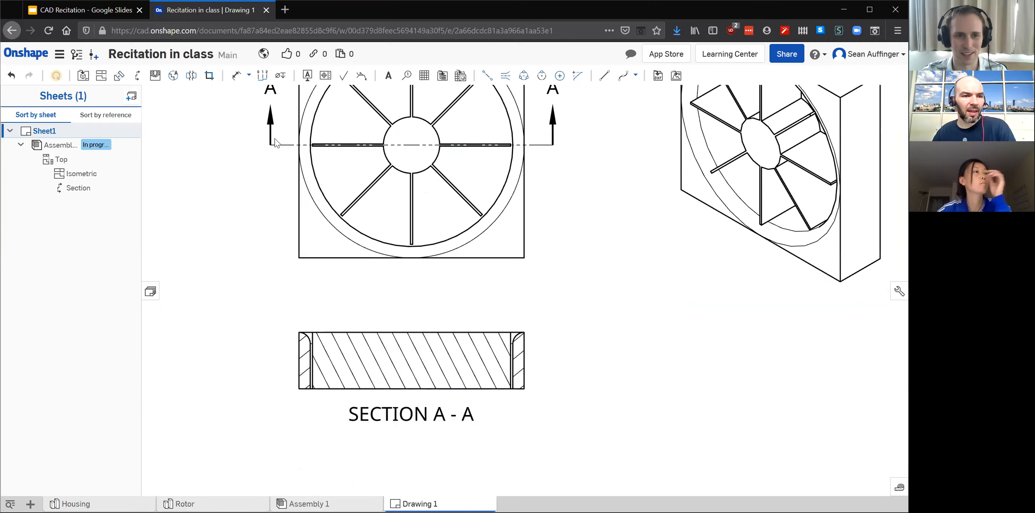
scroll(512, 352, "up", 1)
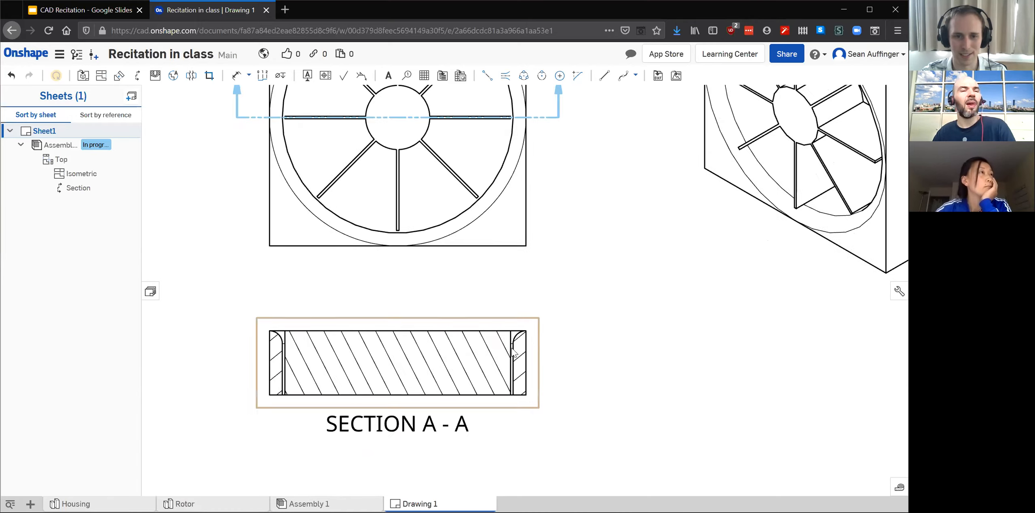
scroll(513, 352, "up", 3)
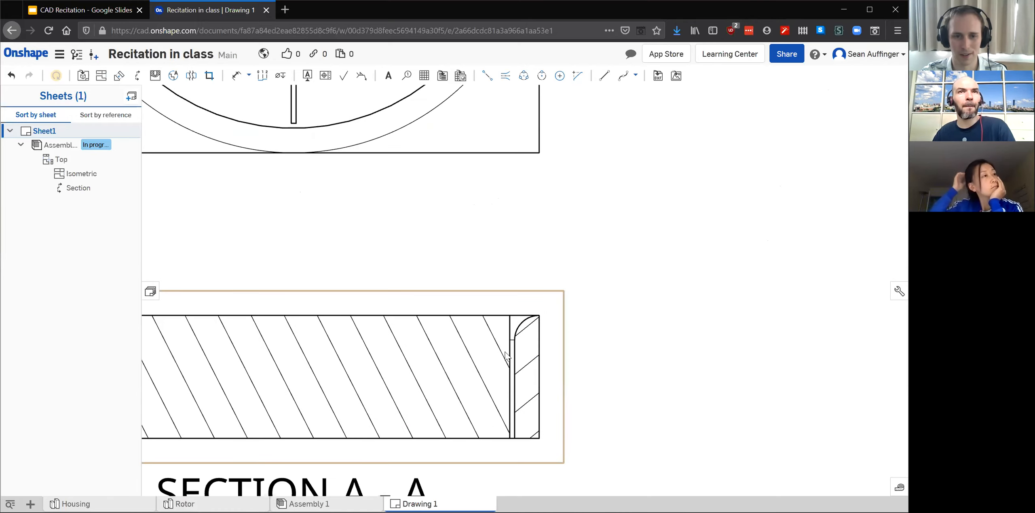
scroll(591, 360, "down", 5)
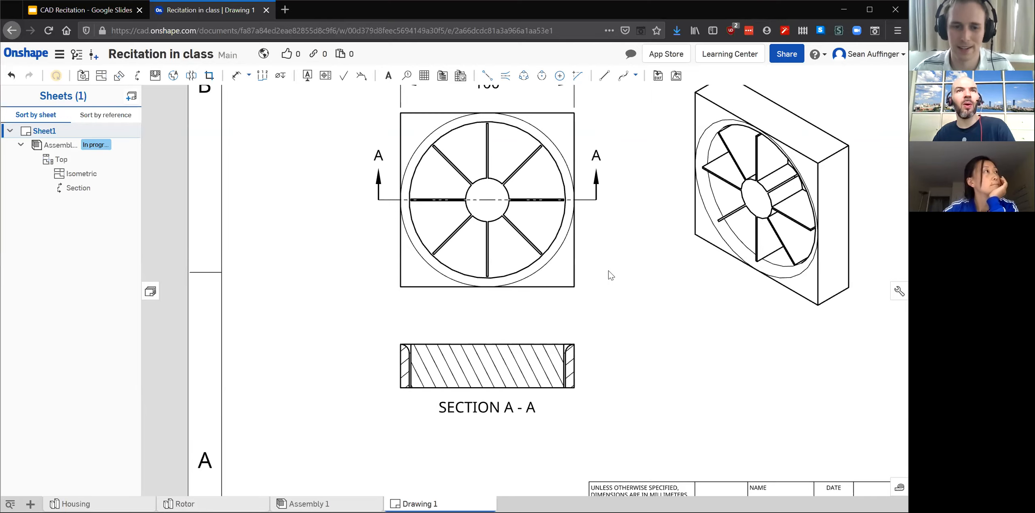
Delete section view A-A below the top view.
scroll(610, 275, "down", 5)
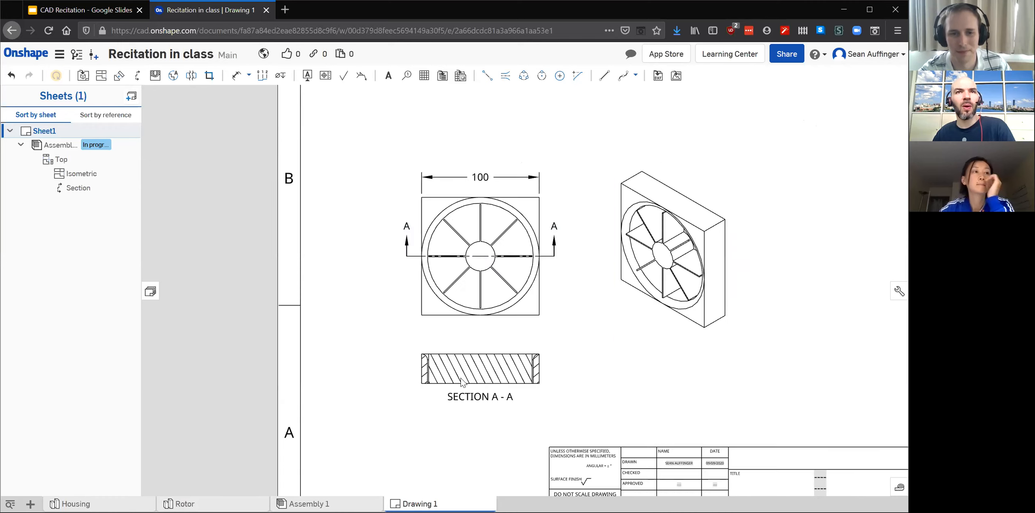
scroll(571, 278, "up", 2)
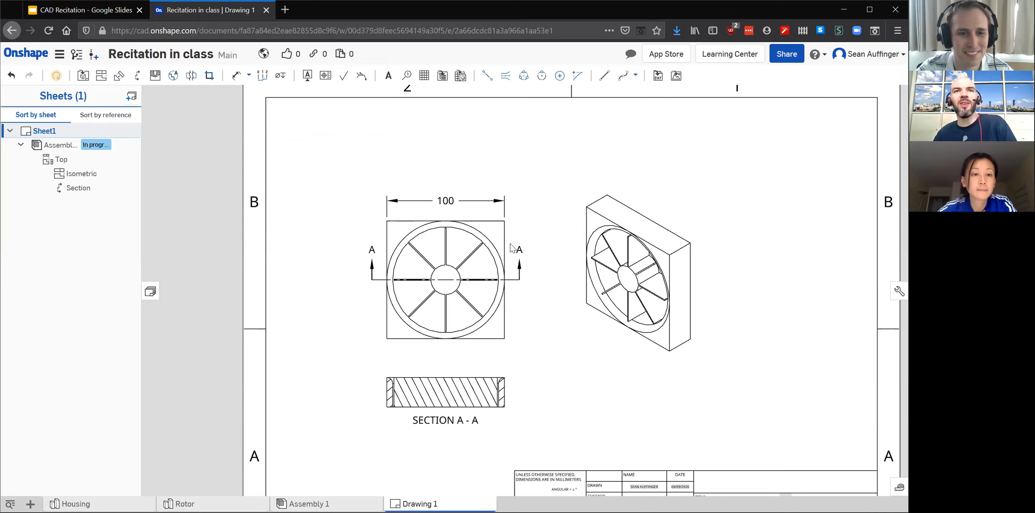
left_click(458, 380)
key("Delete")
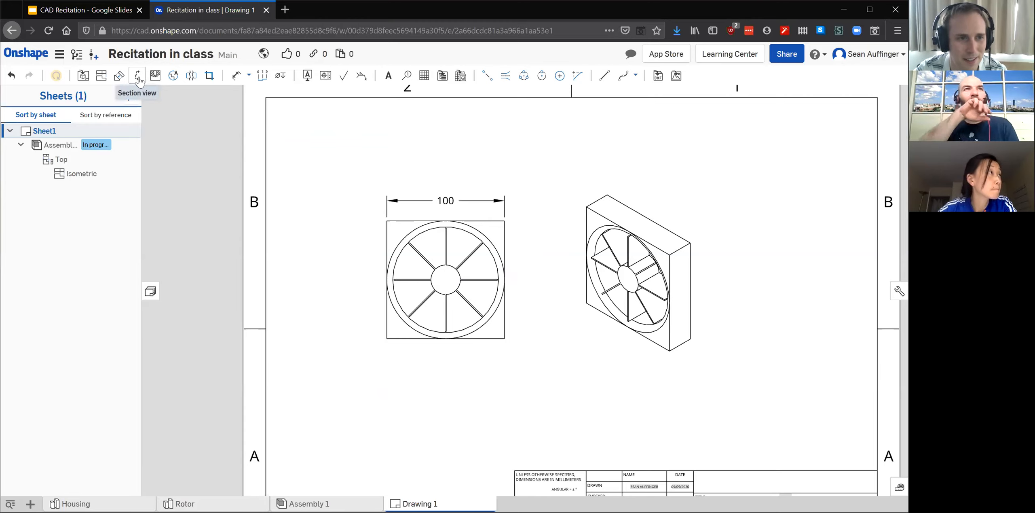
Create a horizontal section view A through the rotor's center and place it directly below the top view.
left_click(138, 76)
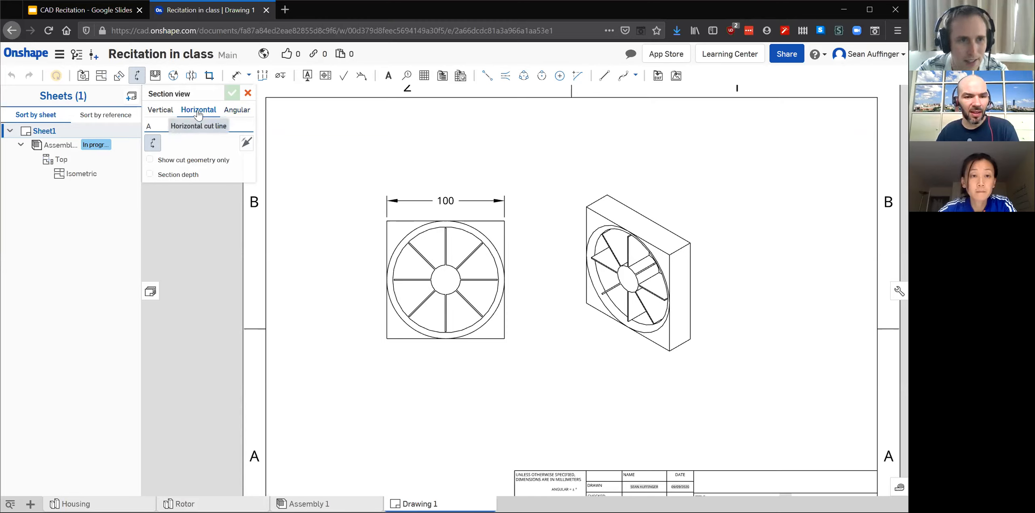
left_click(446, 279)
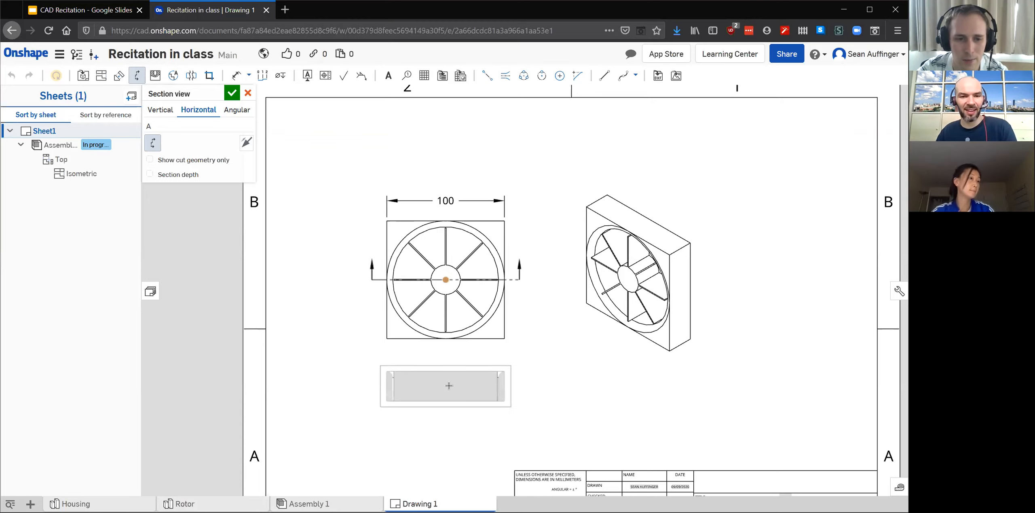
left_click(450, 387)
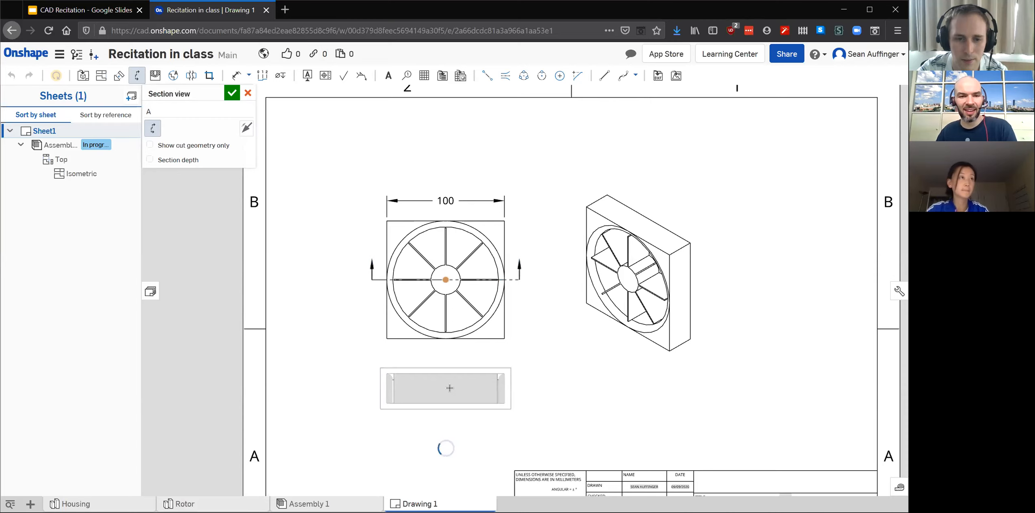
Examine the recreated section view's hatching and housing walls, and compare it with the drawing's other views.
scroll(430, 432, "up", 4)
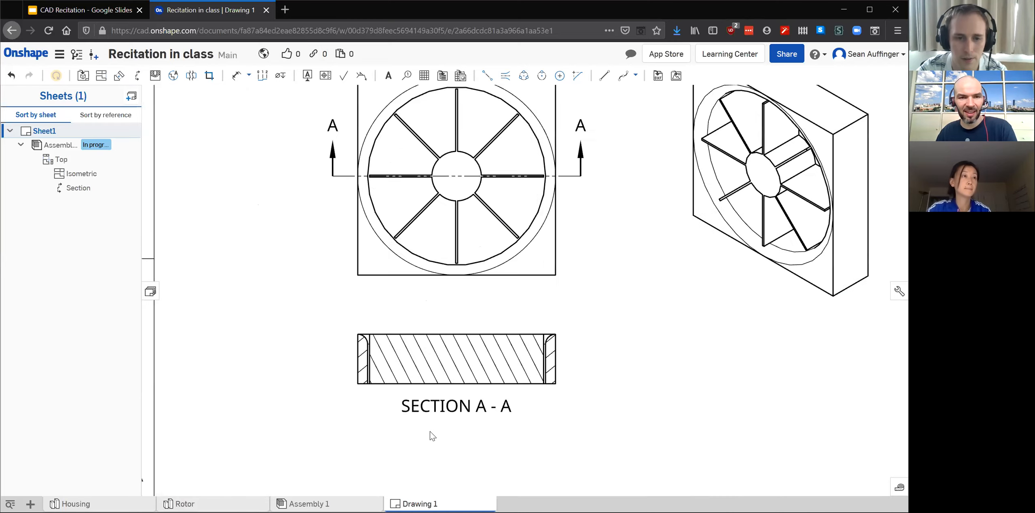
scroll(469, 424, "up", 3)
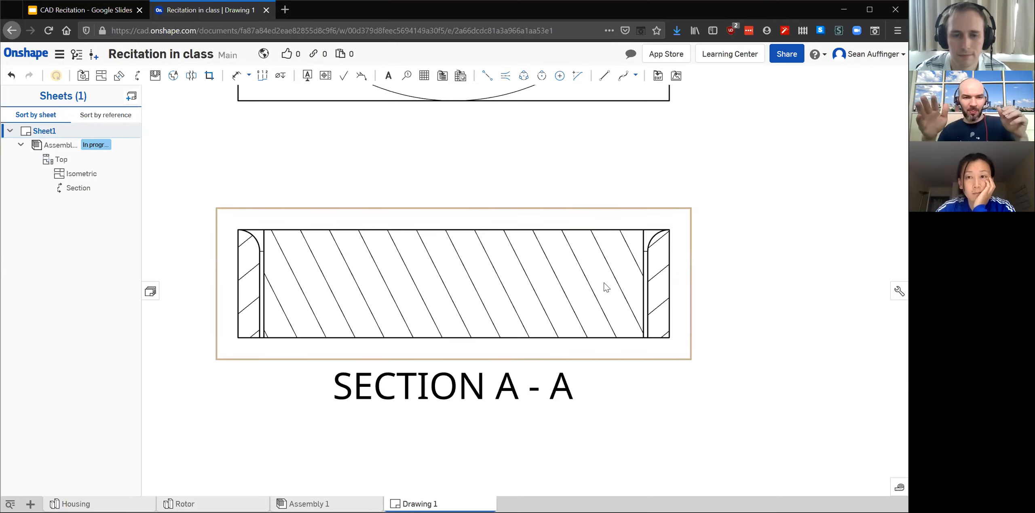
scroll(646, 425, "down", 3)
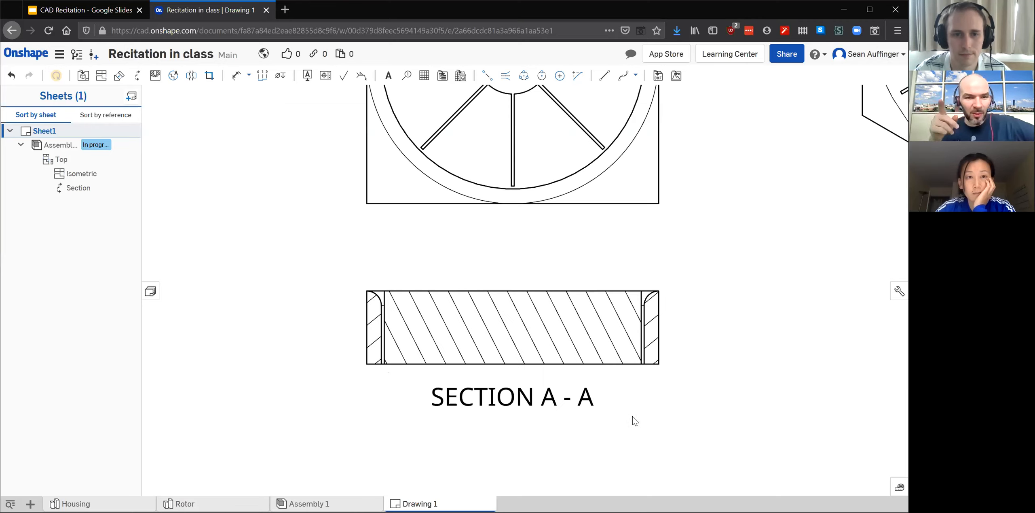
scroll(356, 412, "down", 5)
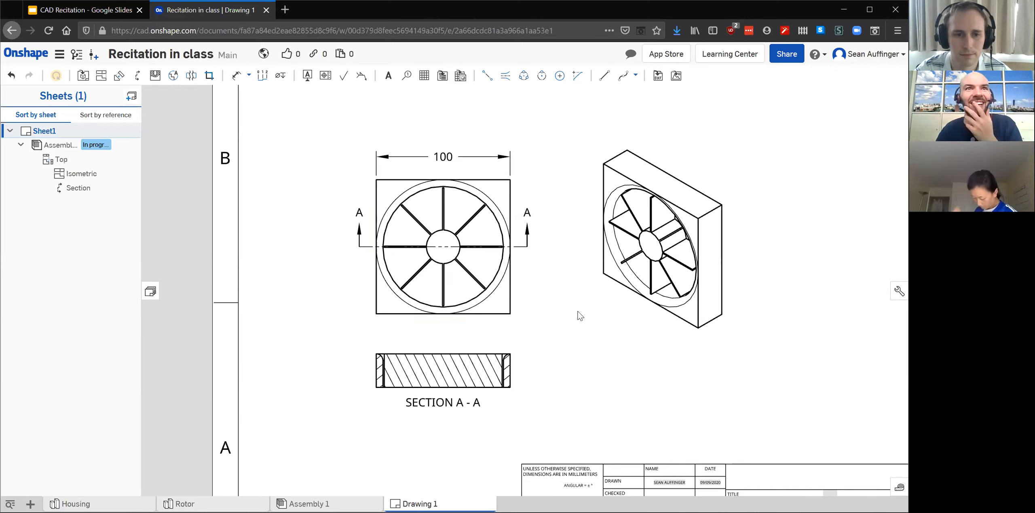
scroll(565, 338, "down", 2)
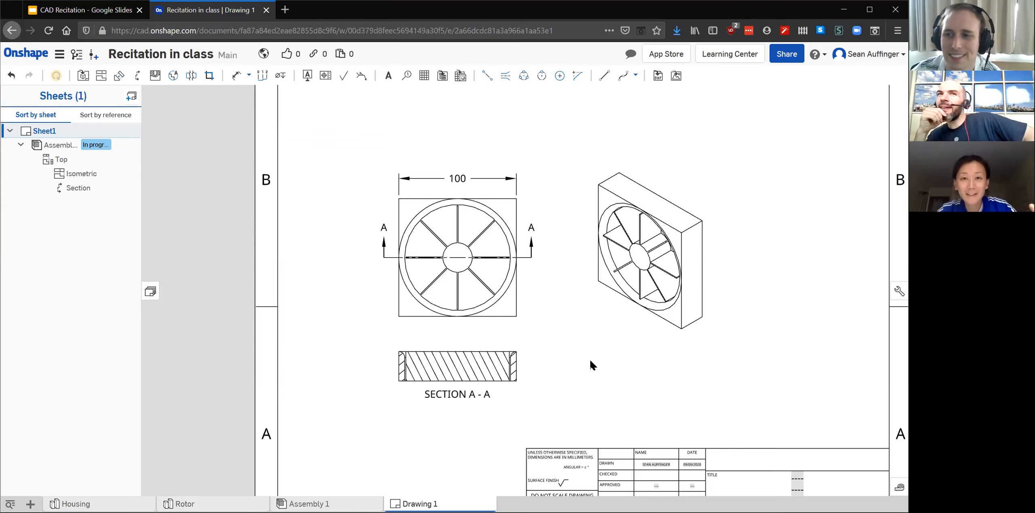
mouse_move(580, 335)
middle_mouse_down()
mouse_move(547, 307)
mouse_move(493, 342)
middle_mouse_up()
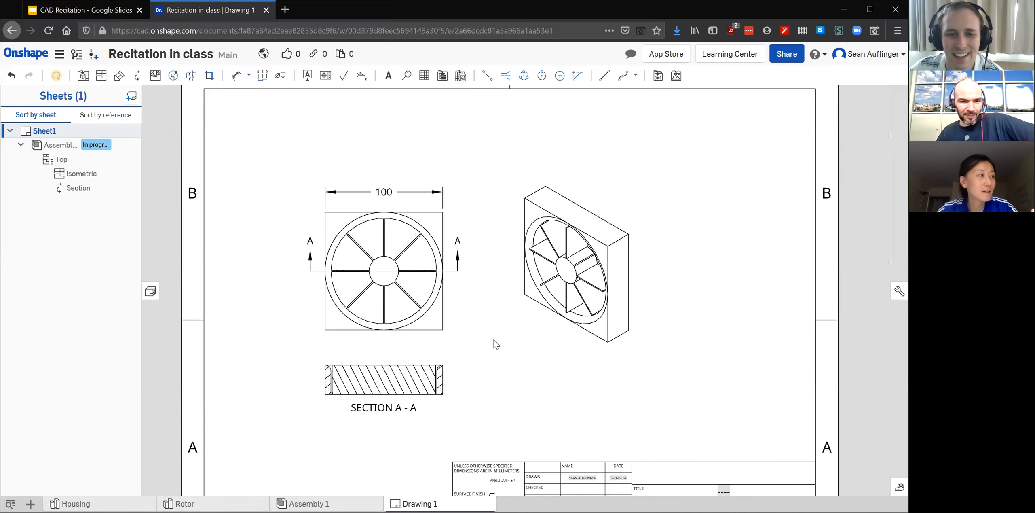
mouse_move(558, 307)
middle_mouse_down()
mouse_move(660, 263)
mouse_move(562, 323)
mouse_move(534, 276)
middle_mouse_up()
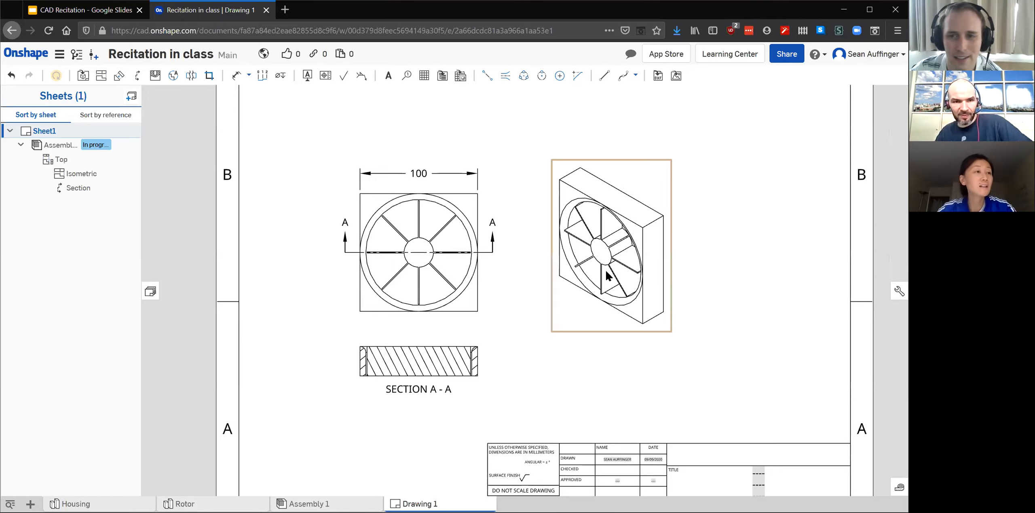
Open the Rotor part studio and inspect the hub and blades from a slightly different angle.
left_click(310, 504)
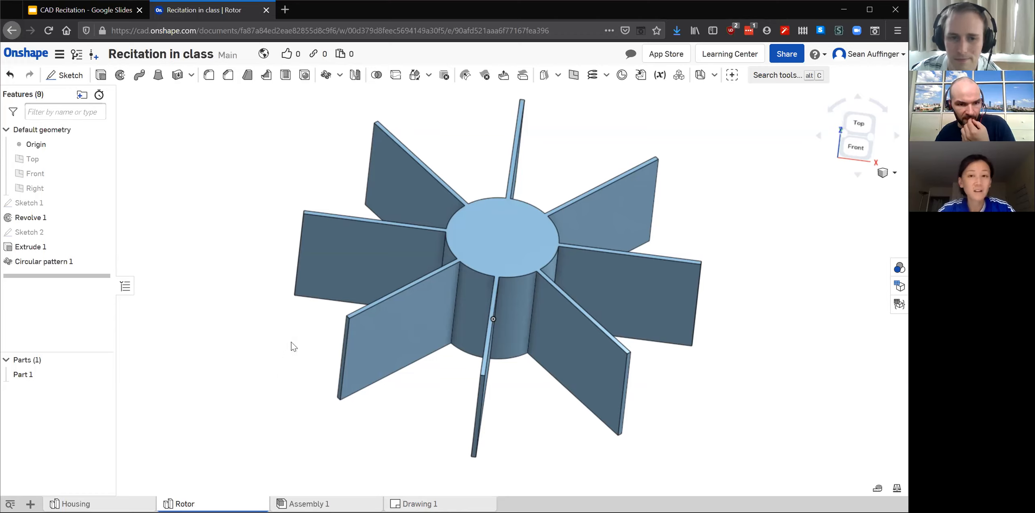
middle_click_drag(339, 332, 496, 324)
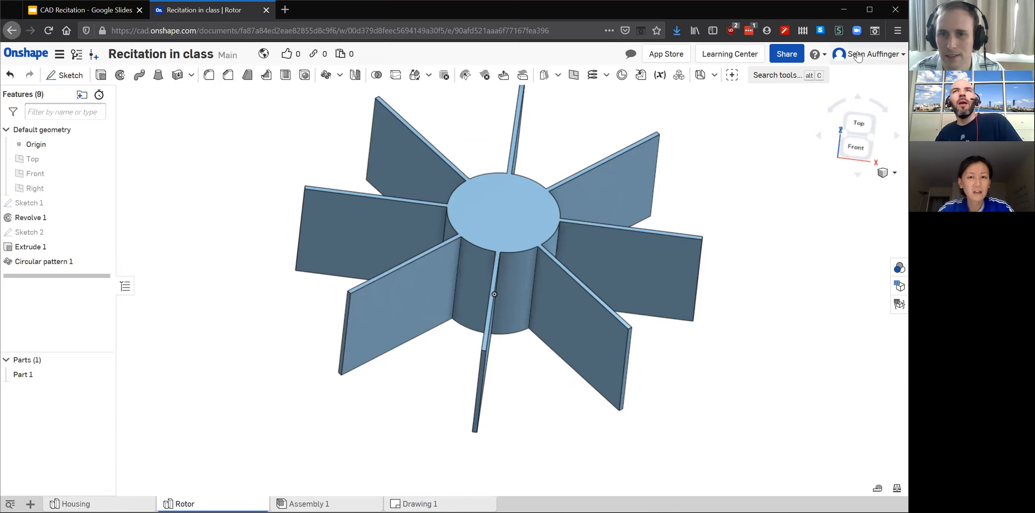
left_click(886, 57)
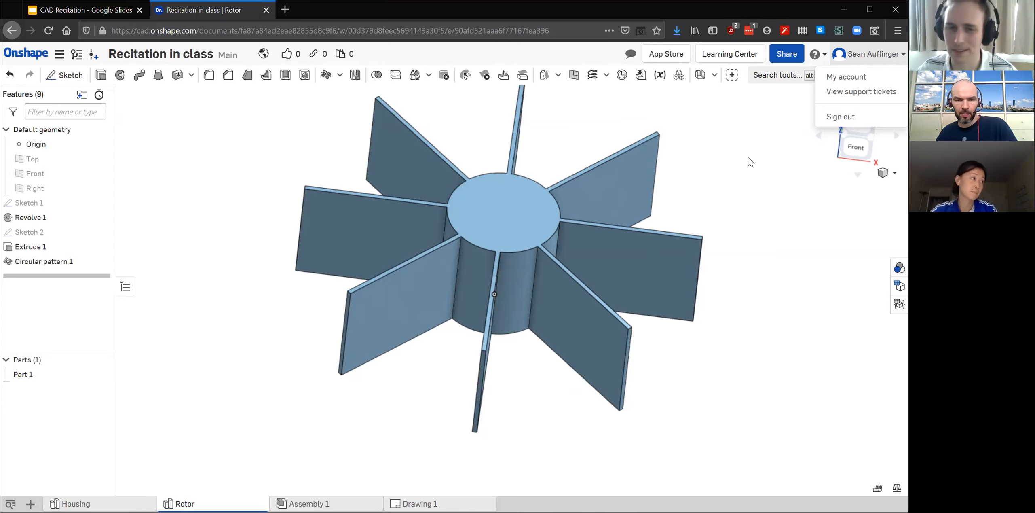
right_click_drag(768, 284, 752, 314)
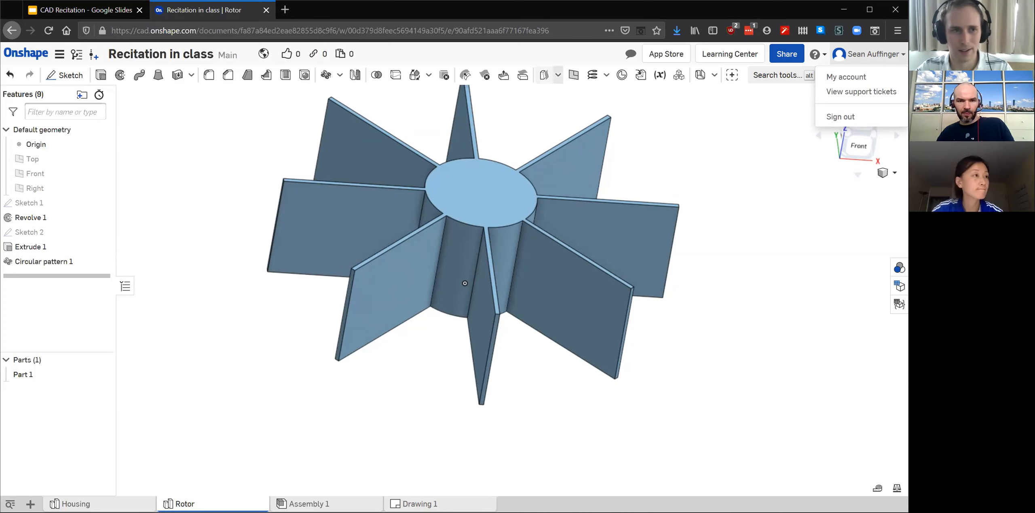
Switch to Google Slides to review the problem set's requirements and deliverables, and return to the rotor in Onshape.
left_click(86, 11)
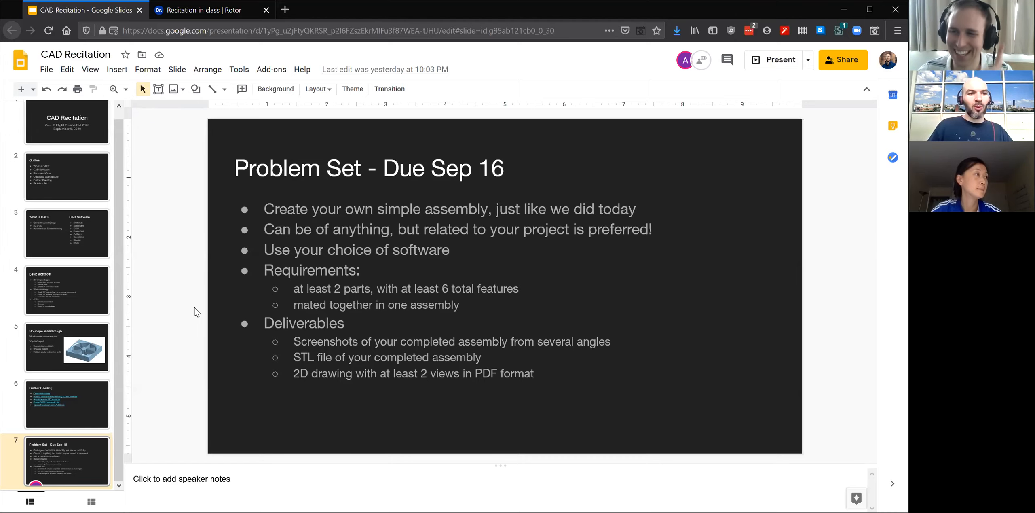
left_click(198, 3)
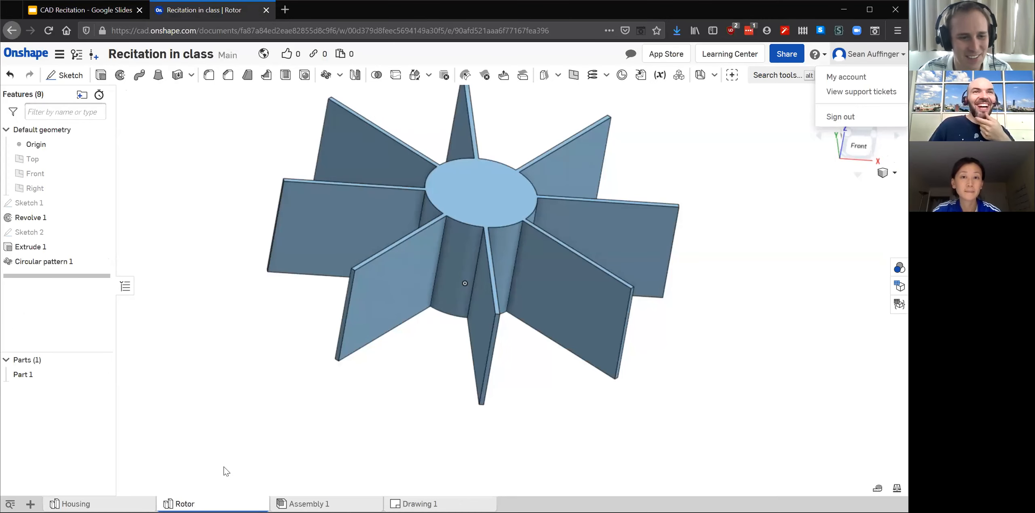
Review the Rotor's export settings and file format choices for STL, and close them without exporting.
mouse_move(214, 504)
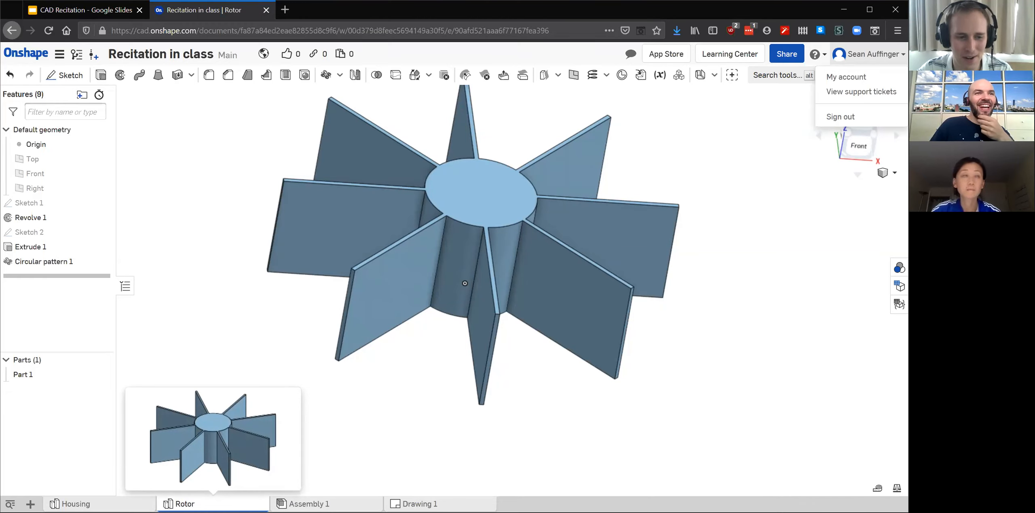
right_click(187, 504)
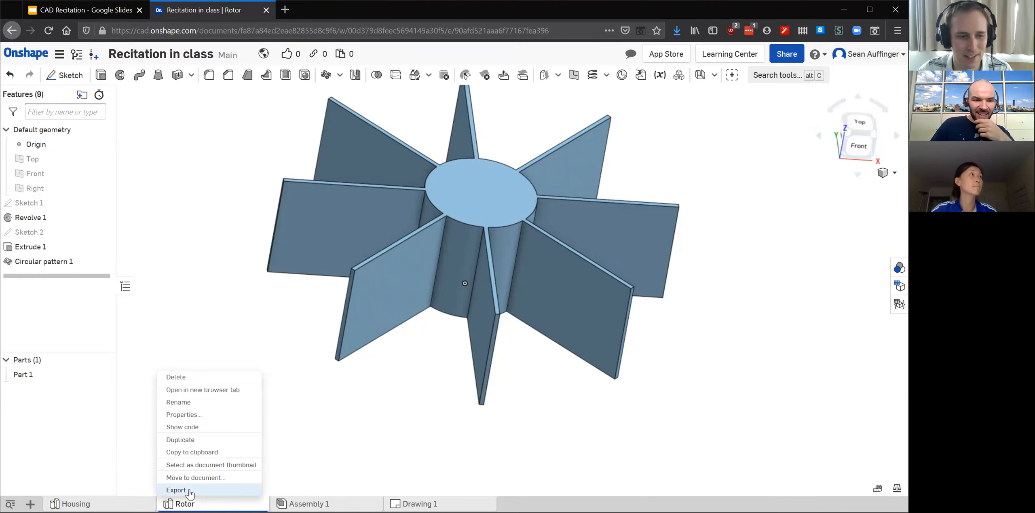
left_click(177, 489)
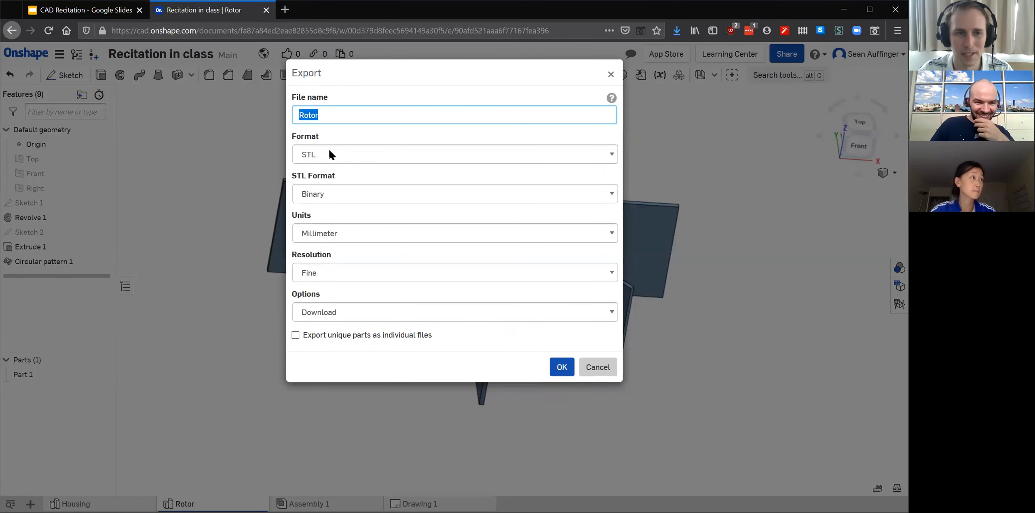
left_click(567, 165)
left_click(564, 162)
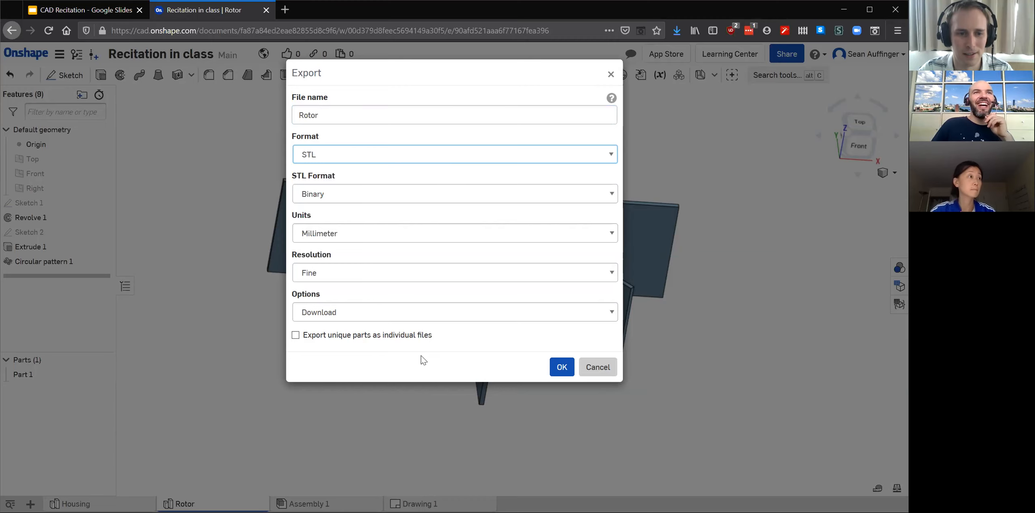
left_click(602, 366)
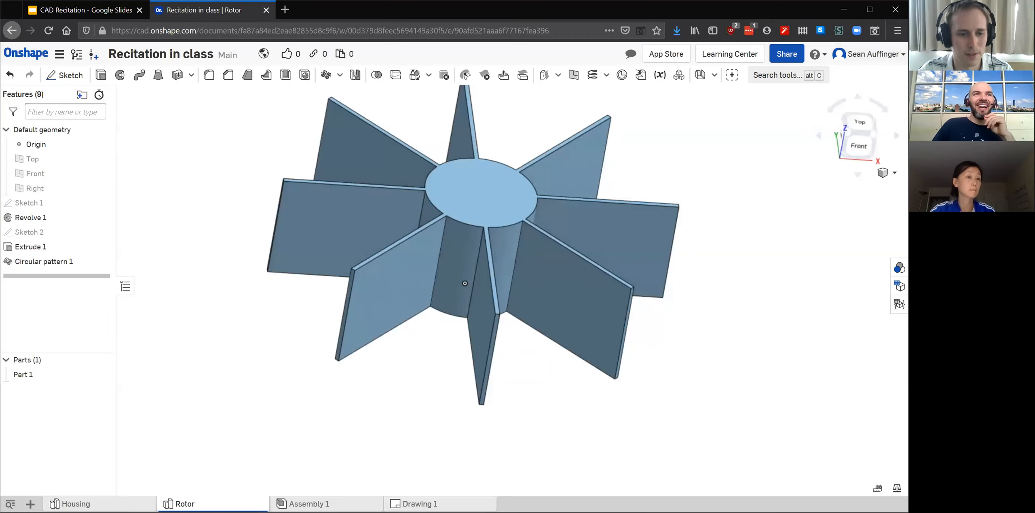
Open Assembly 1 and review its STL export settings, closing them without exporting.
left_click(356, 503)
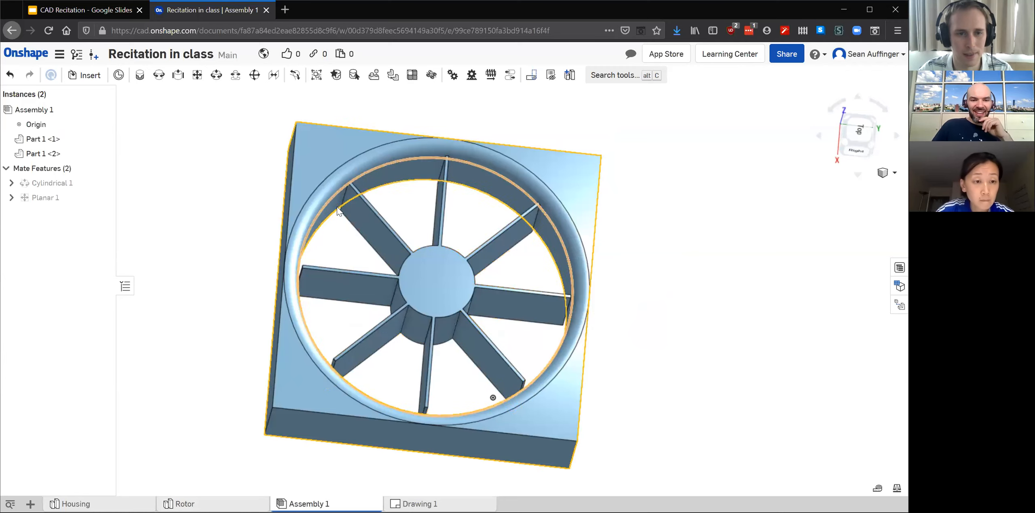
right_click(324, 504)
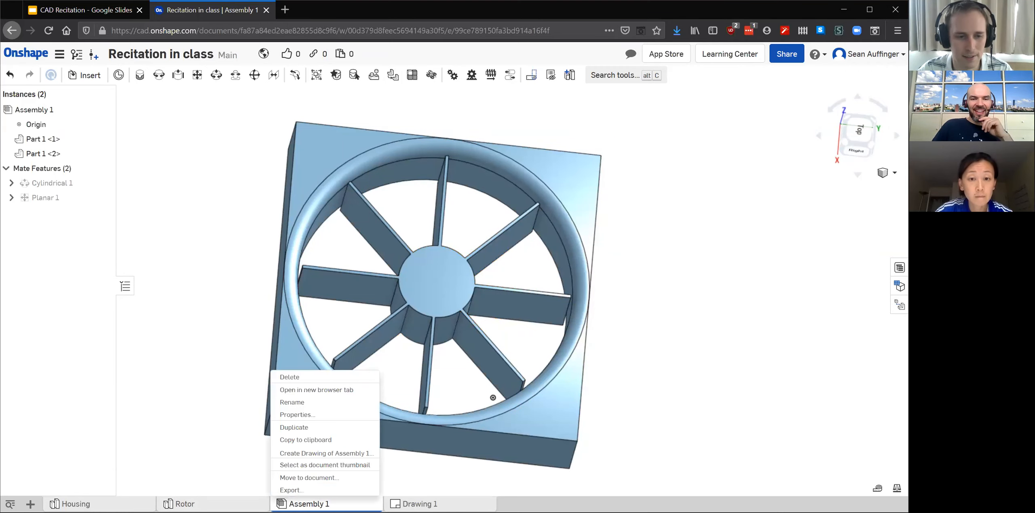
left_click(304, 491)
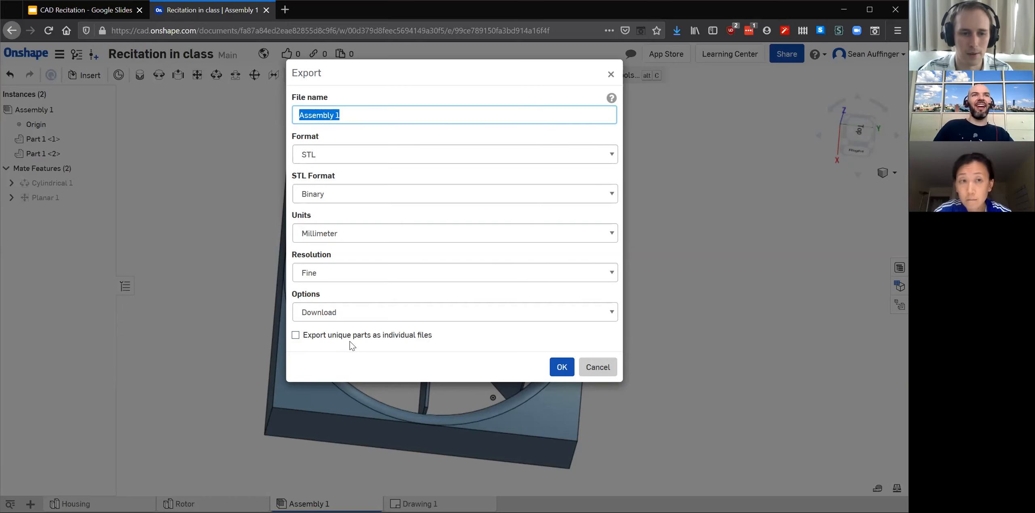
left_click(598, 366)
Open Drawing 1 and review its export format choices, including PDF, closing the settings without exporting.
left_click(421, 504)
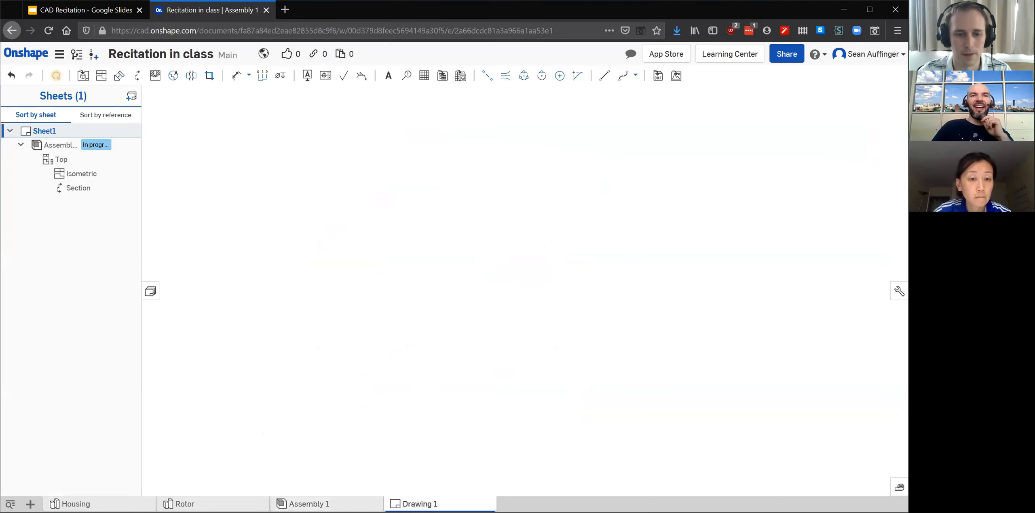
right_click(397, 501)
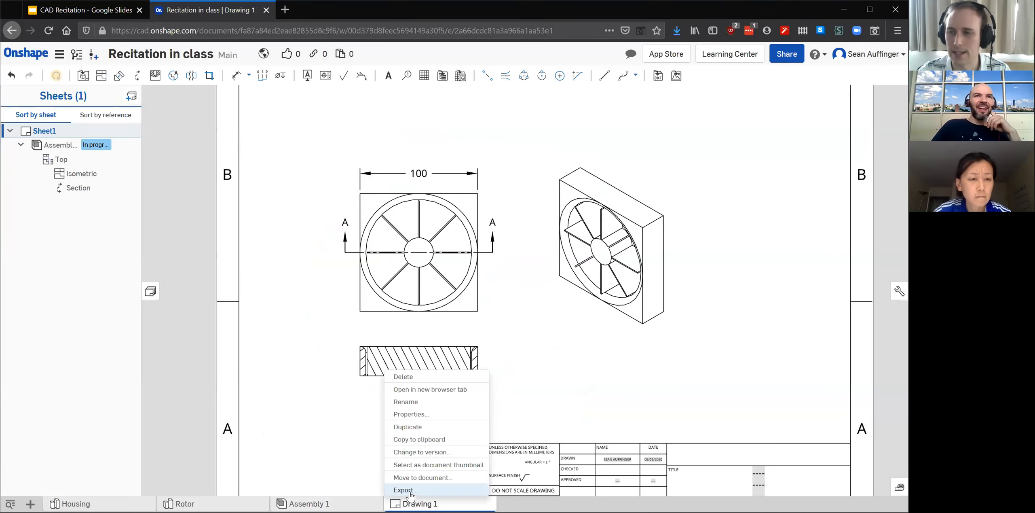
left_click(432, 491)
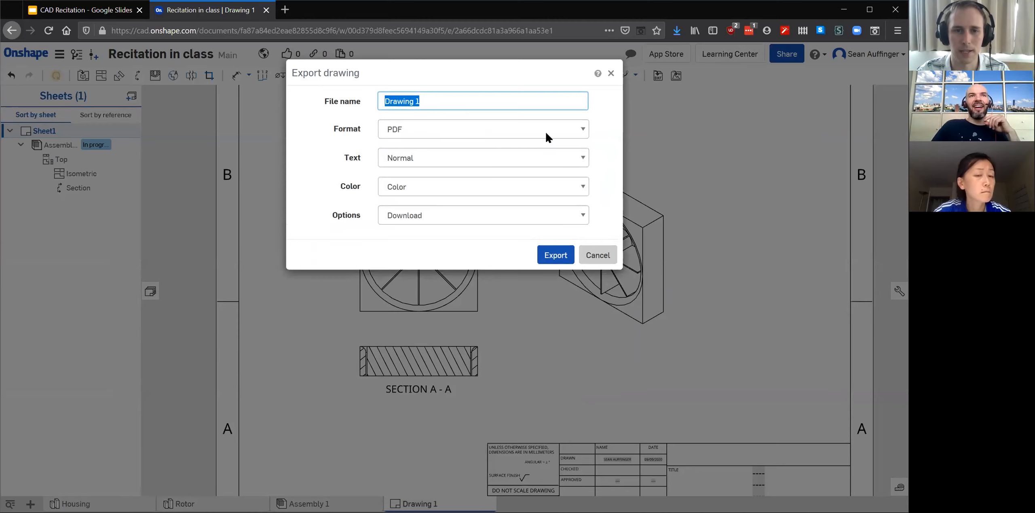
left_click(552, 135)
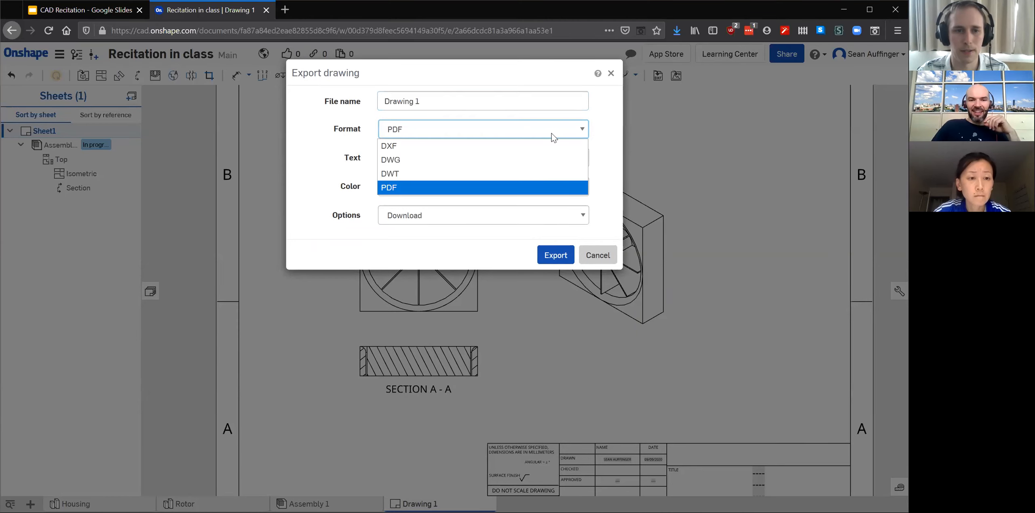
left_click(574, 135)
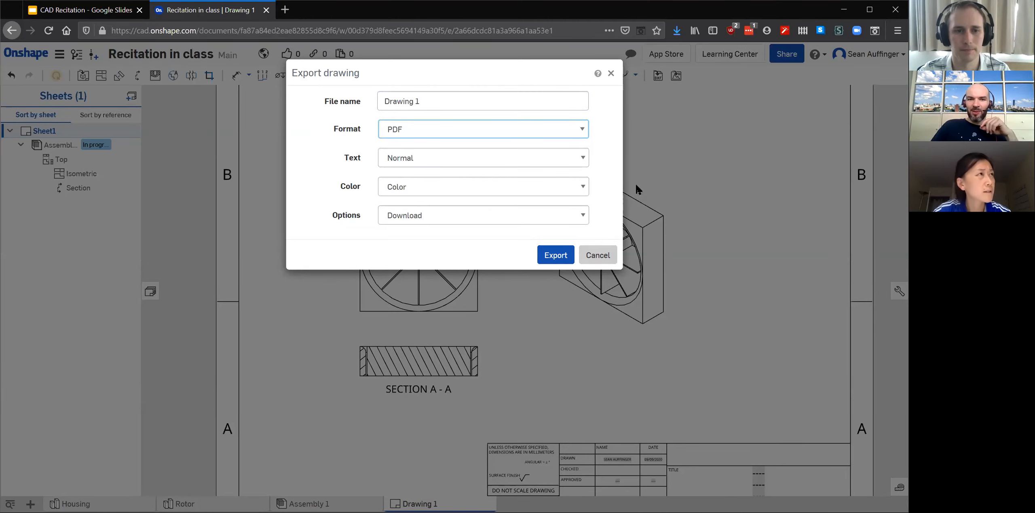
left_click(598, 255)
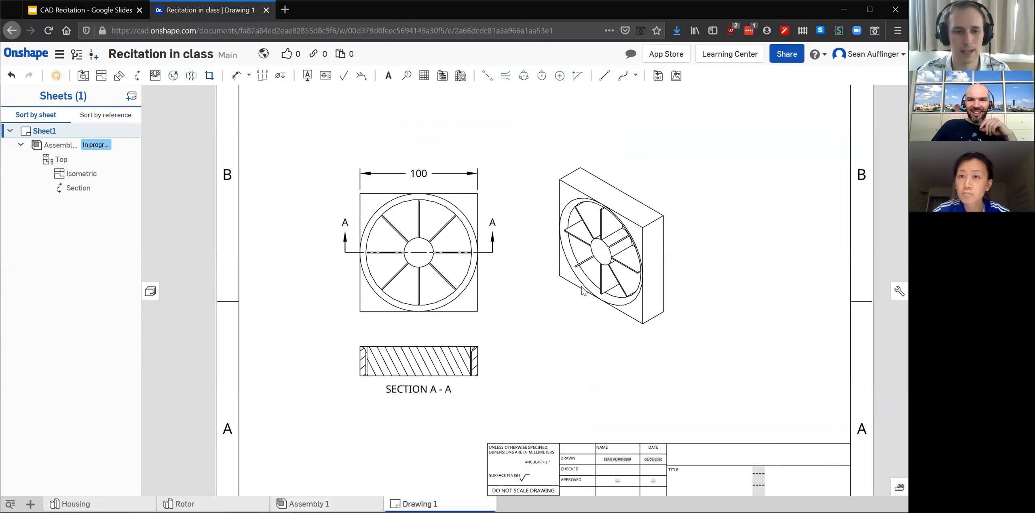
mouse_move(441, 504)
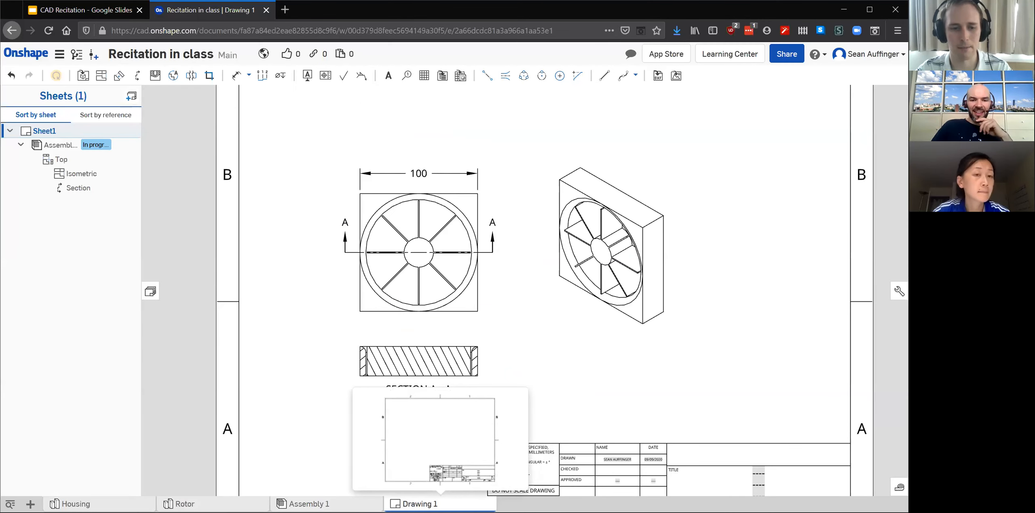
right_click(441, 504)
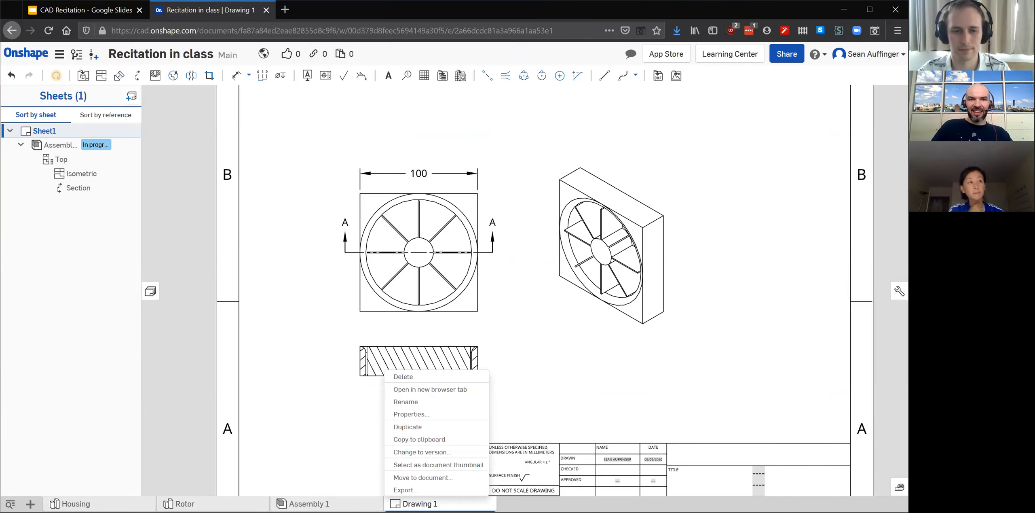
key("Escape")
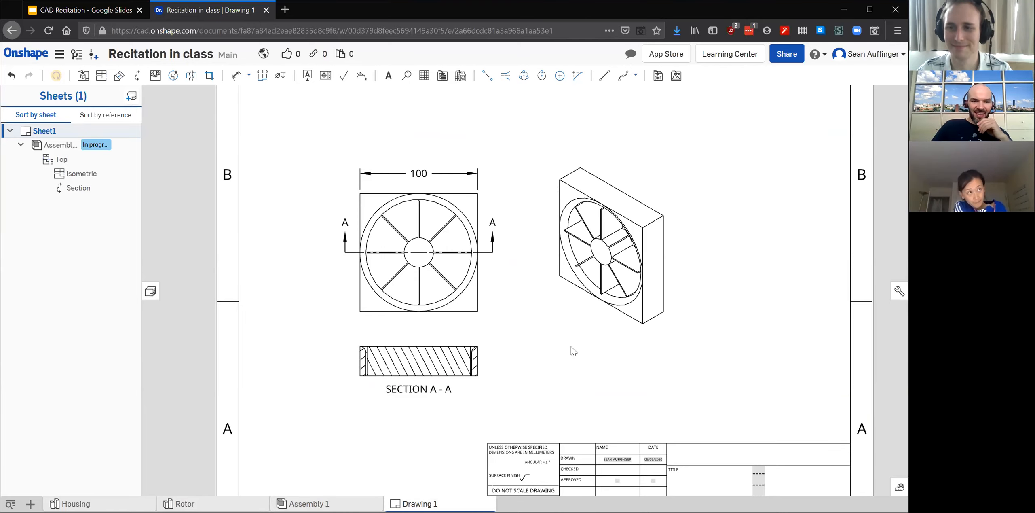